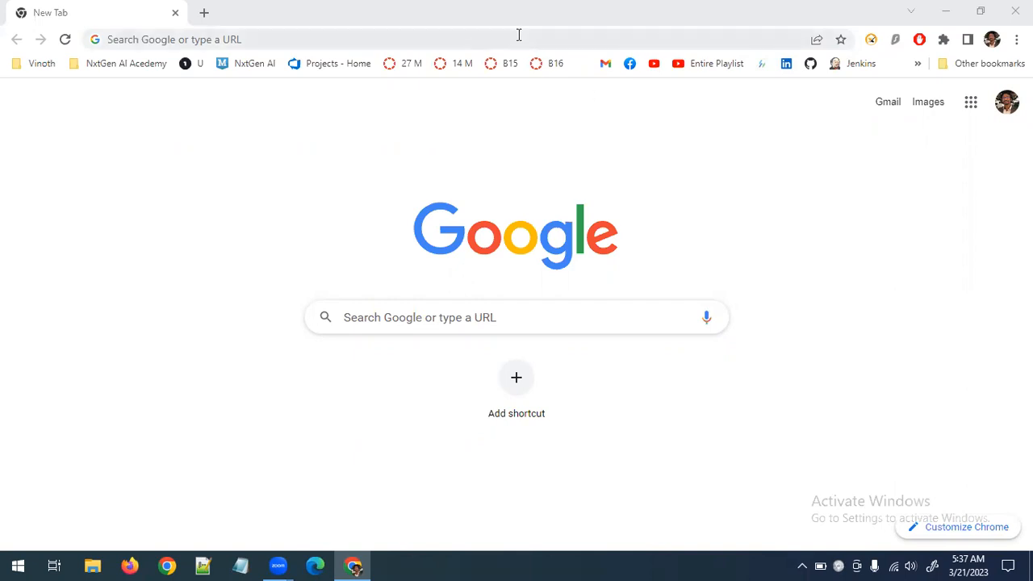
# Search for jenkins, go to the Jenkins website and open its documentation in a separate tab
pyautogui.click(393, 324)
pyautogui.write('jenkins')
pyautogui.press('Return')
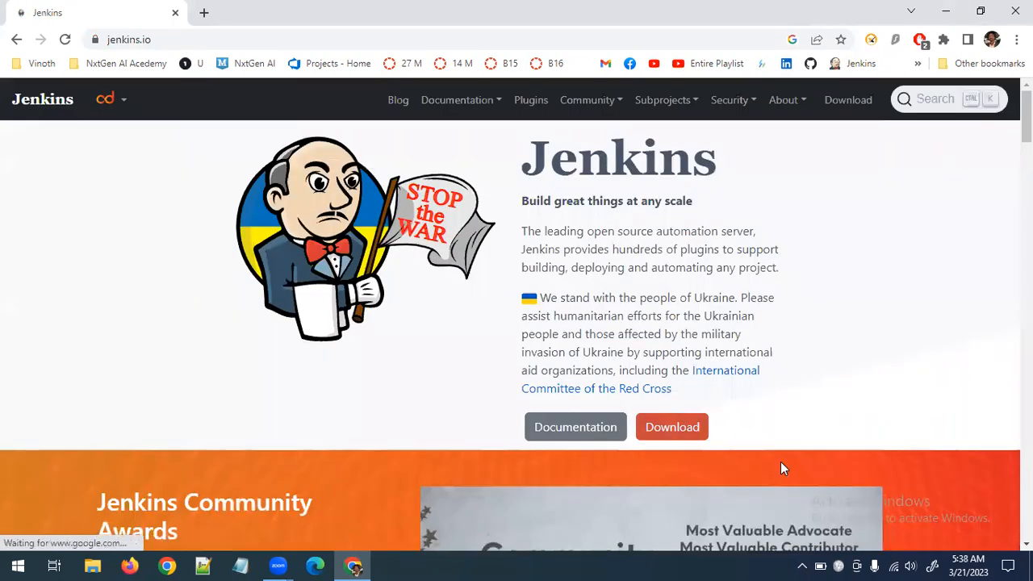
pyautogui.middleClick(580, 429)
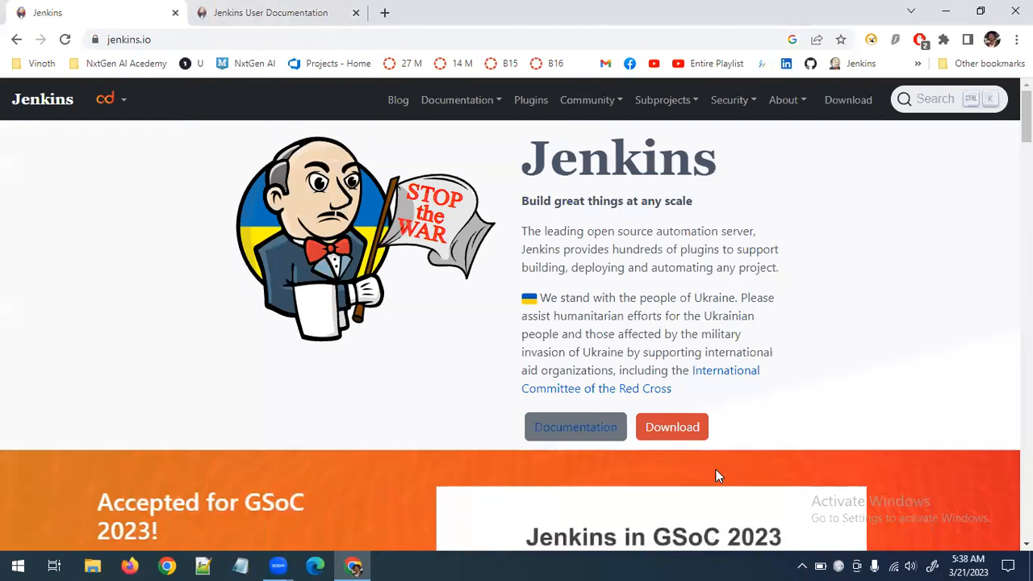
# Open the Jenkins download page and review the packages offered for the LTS and weekly releases
pyautogui.click(687, 439)
pyautogui.scroll(-2, 689, 440)
pyautogui.scroll(2, 689, 441)
pyautogui.scroll(-4, 420, 428)
pyautogui.scroll(-1, 397, 401)
pyautogui.scroll(1, 242, 323)
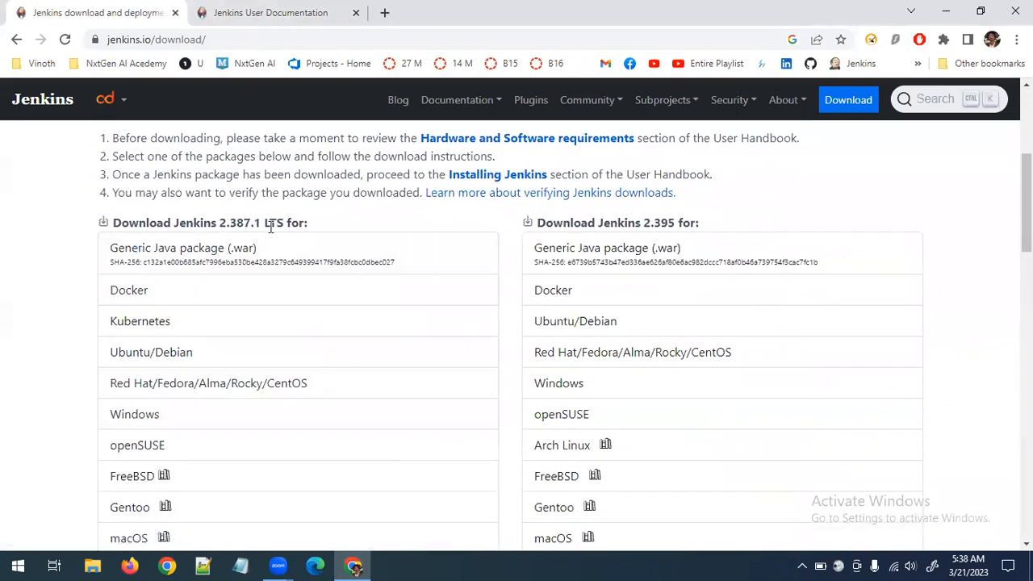
pyautogui.scroll(-1, 306, 232)
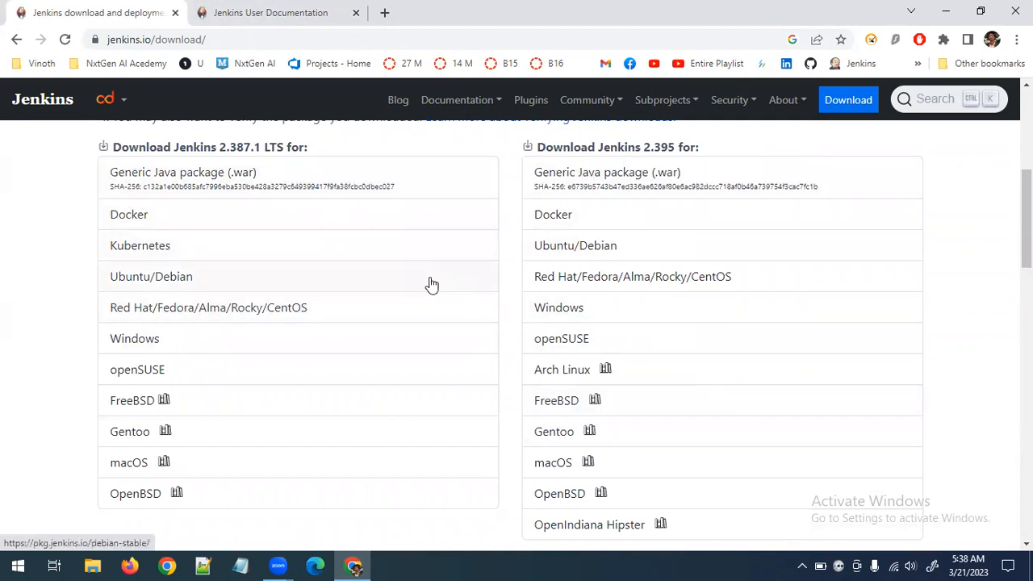
pyautogui.scroll(-5, 432, 284)
pyautogui.scroll(3, 432, 284)
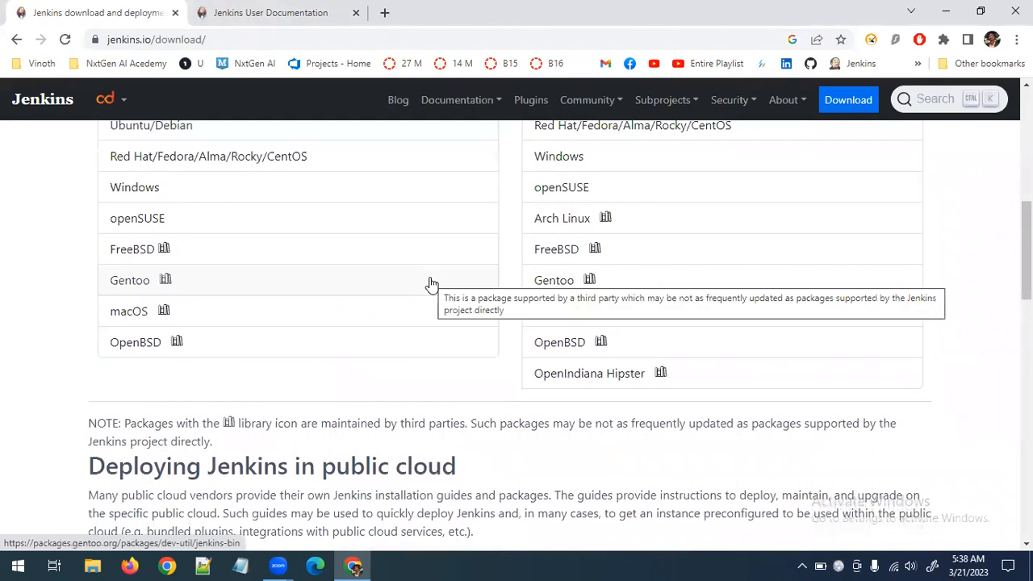
pyautogui.scroll(1, 272, 292)
pyautogui.scroll(1, 162, 292)
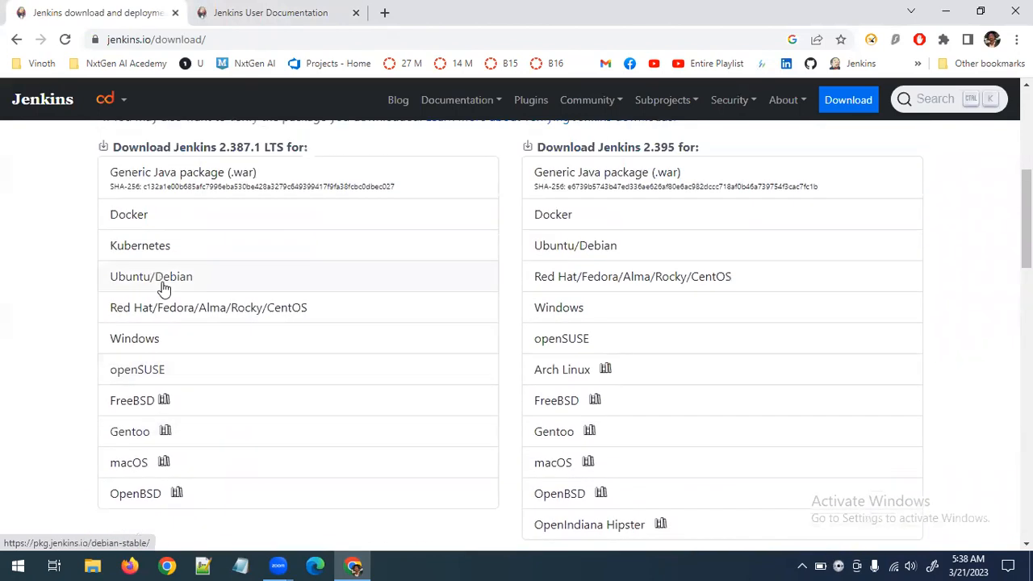
# Download the Windows installer of Jenkins 2.387.1 LTS
pyautogui.scroll(1, 161, 289)
pyautogui.scroll(1, 162, 289)
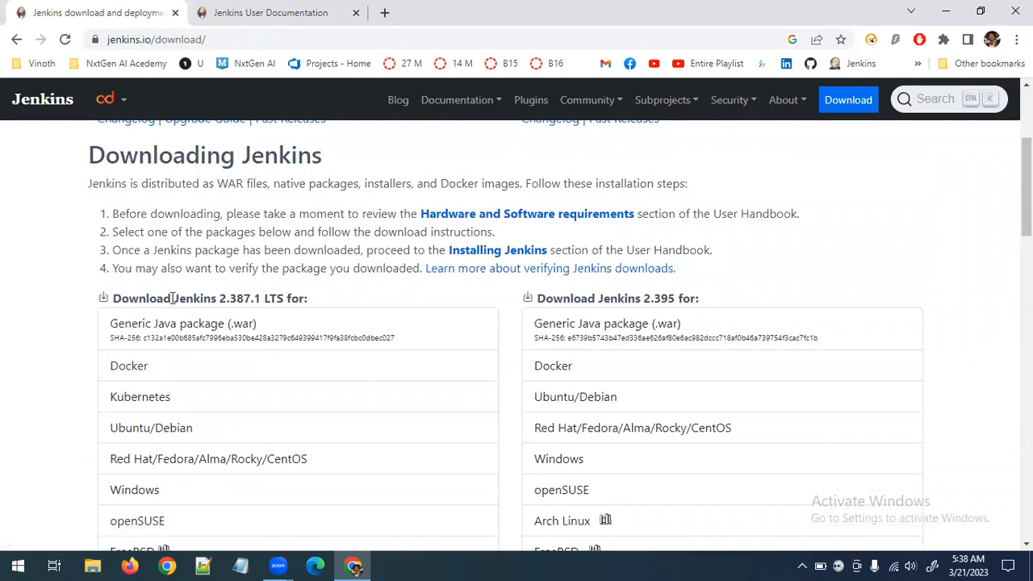
pyautogui.scroll(-1, 180, 434)
pyautogui.scroll(2, 138, 431)
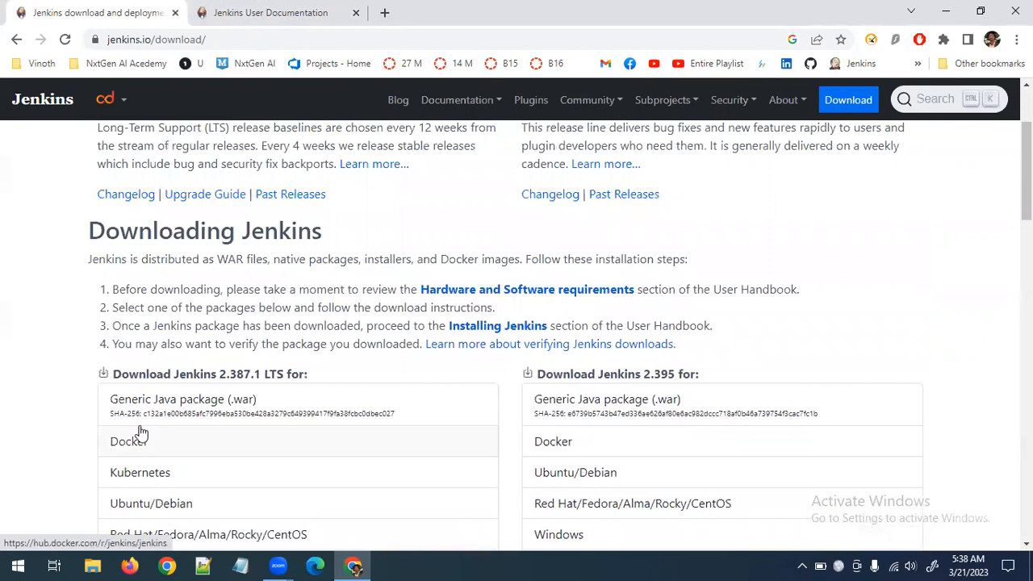
pyautogui.scroll(-2, 139, 432)
pyautogui.scroll(-1, 138, 431)
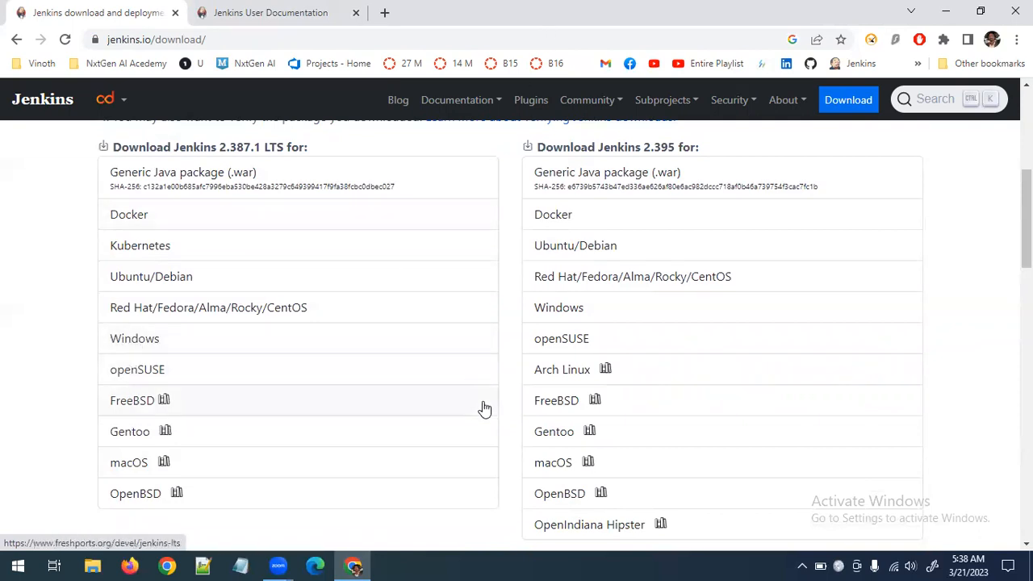
pyautogui.click(136, 339)
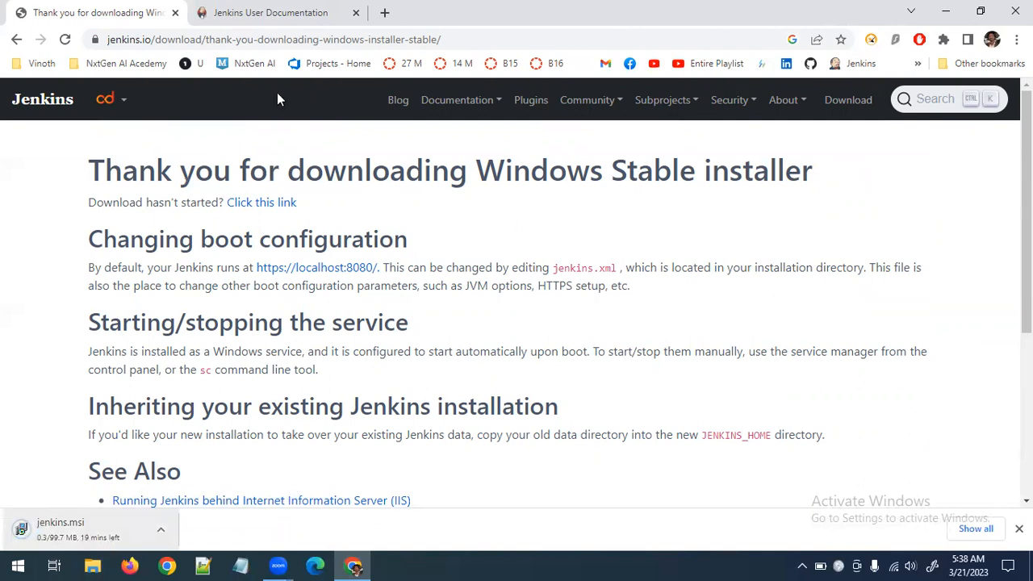
# Open the Windows chapter under Installing Jenkins in the user documentation
pyautogui.hotkey('ctrl', 'Tab')
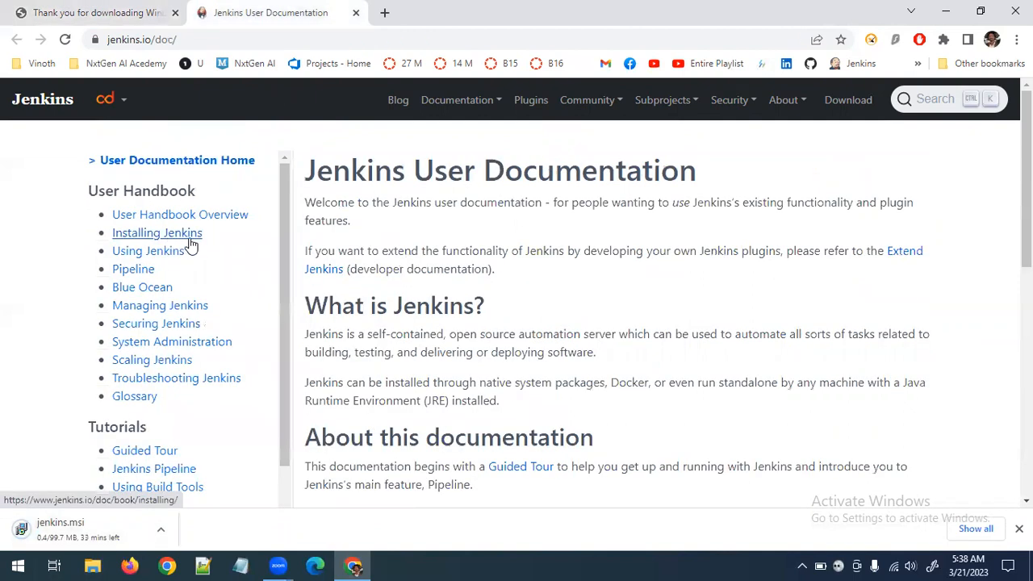
pyautogui.click(190, 240)
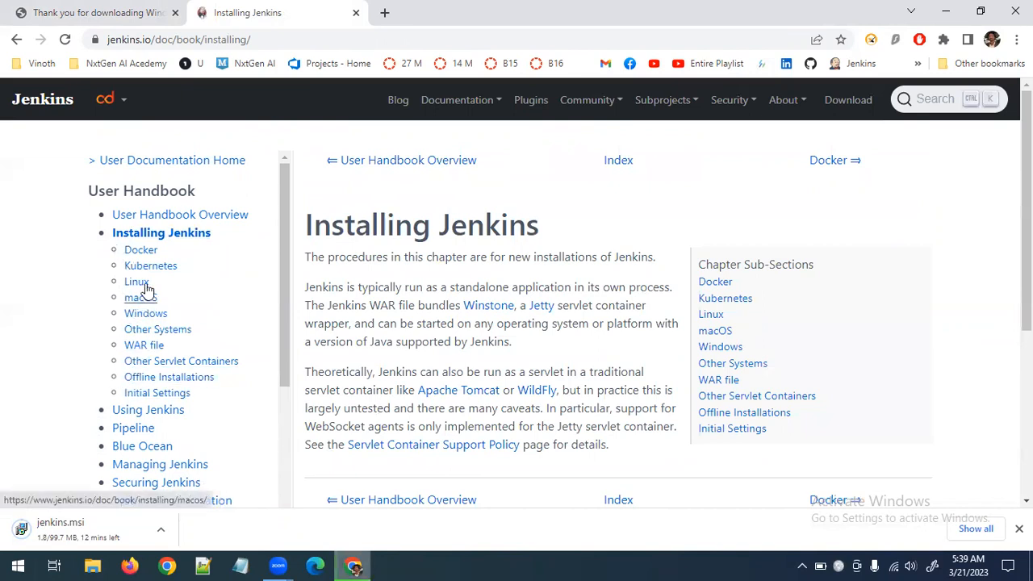
pyautogui.click(138, 314)
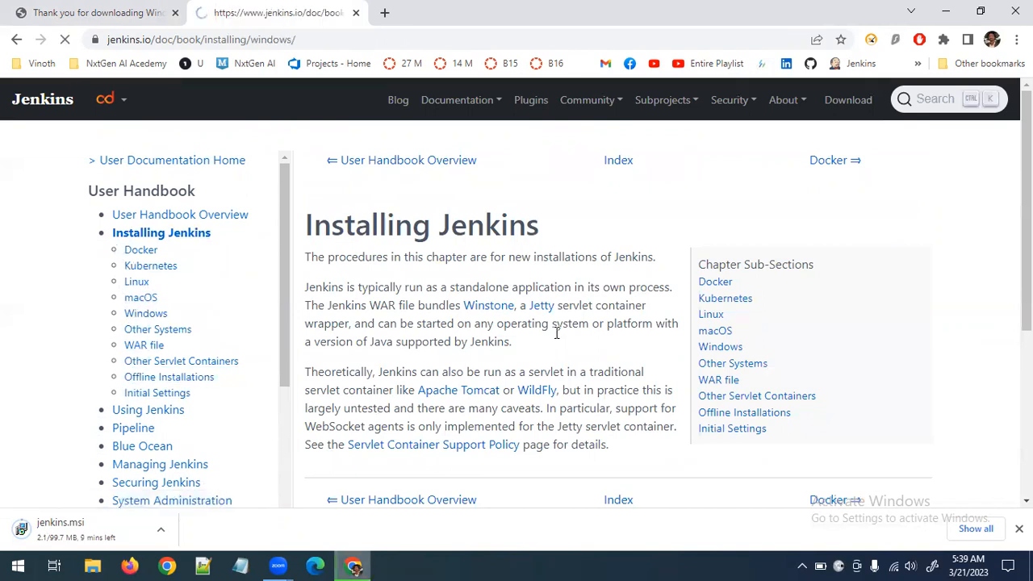
# Review the prerequisites for installing Jenkins on Windows, highlighting the minimum hardware requirements
pyautogui.scroll(-2, 569, 342)
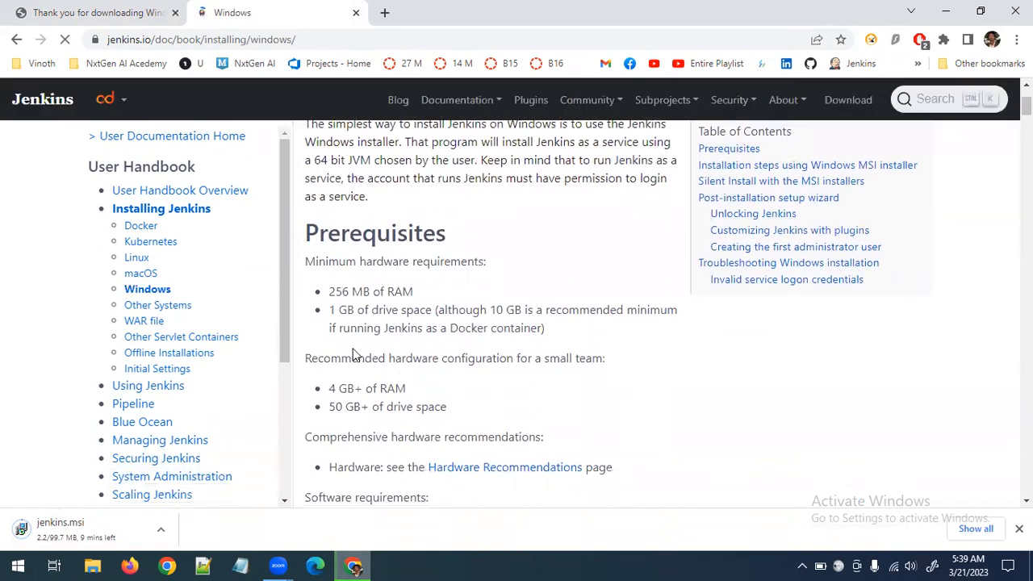
pyautogui.moveTo(578, 332); pyautogui.dragTo(299, 287)
pyautogui.scroll(-2, 435, 356)
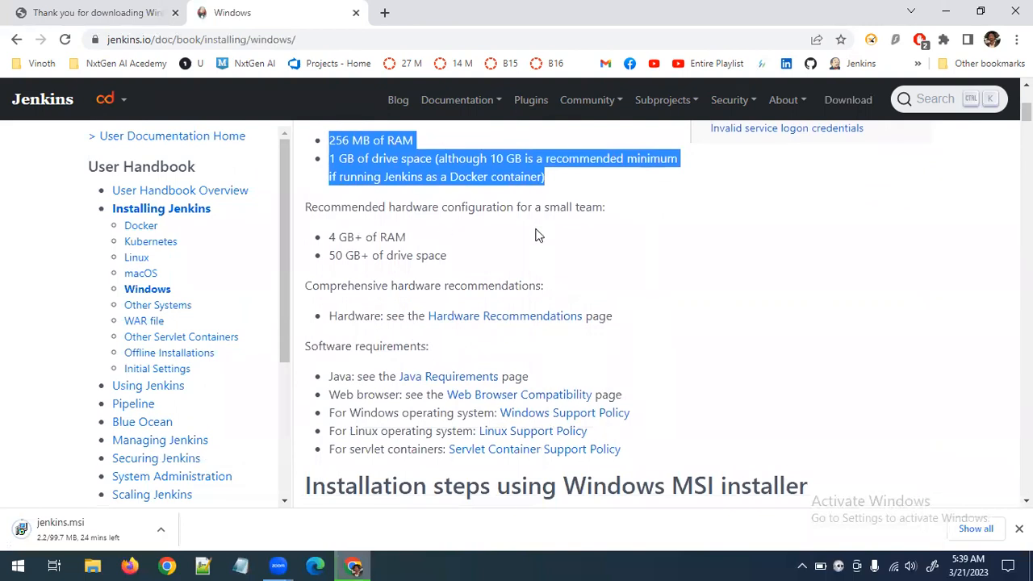
pyautogui.scroll(-2, 565, 392)
pyautogui.scroll(1, 565, 395)
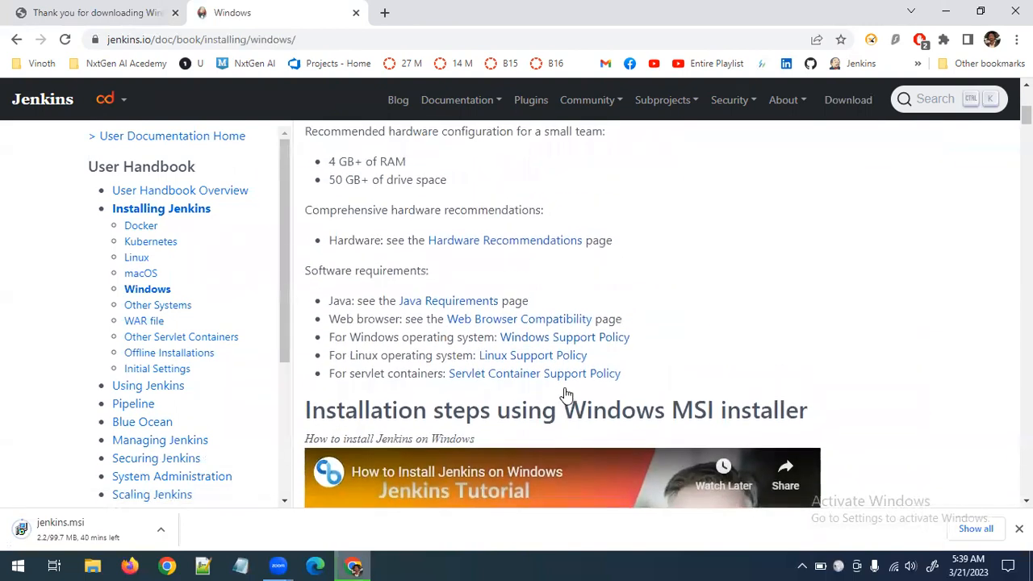
# Open the Java Requirements page in a separate tab and review which Java versions Jenkins supports
pyautogui.rightClick(463, 301)
pyautogui.click(530, 313)
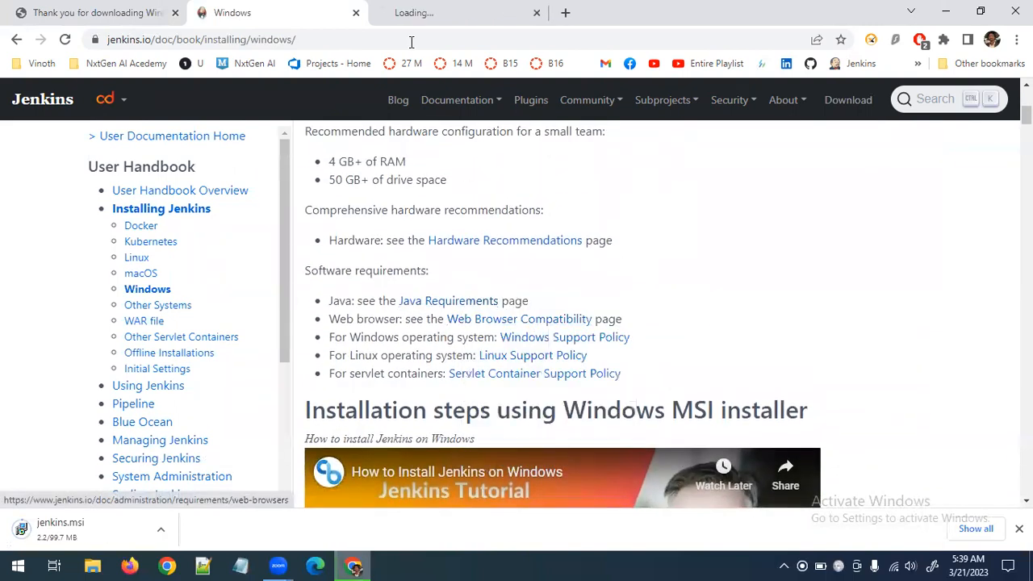
pyautogui.click(415, 23)
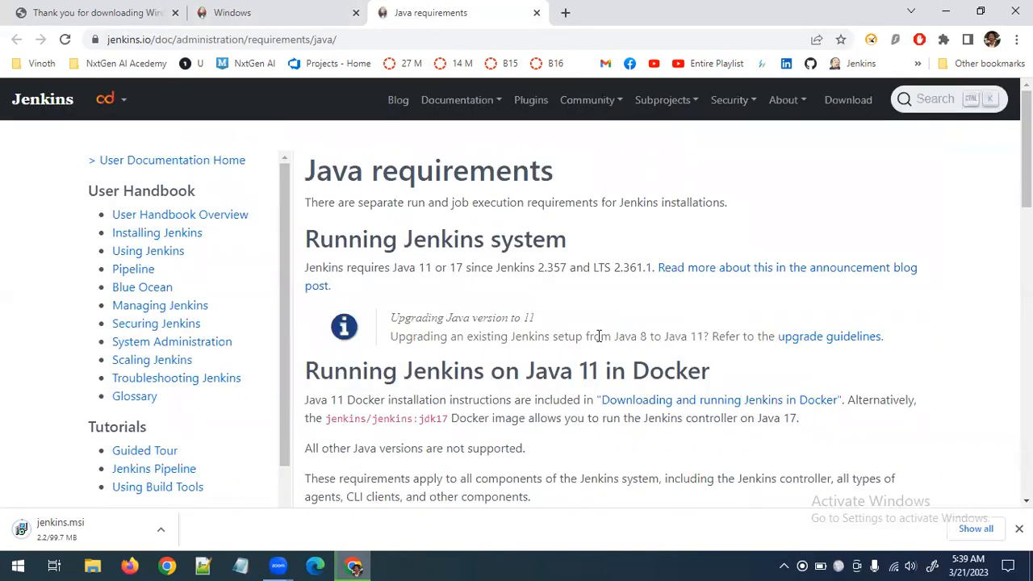
pyautogui.moveTo(520, 372); pyautogui.dragTo(604, 370)
pyautogui.scroll(-5, 526, 387)
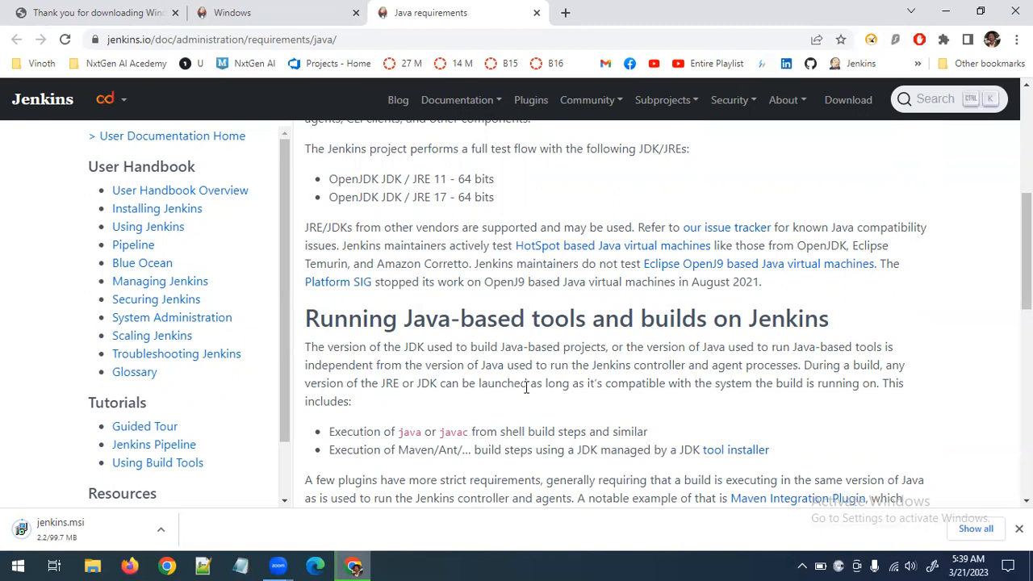
# Launch Command Prompt and check the installed Java version with java -version
pyautogui.press('super')
pyautogui.write('cmd')
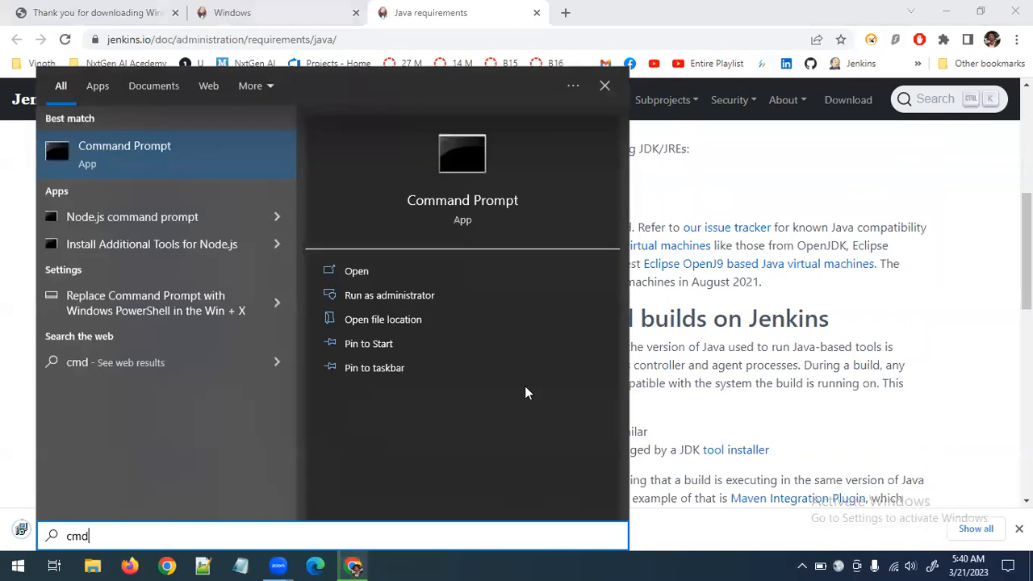
pyautogui.press('Return')
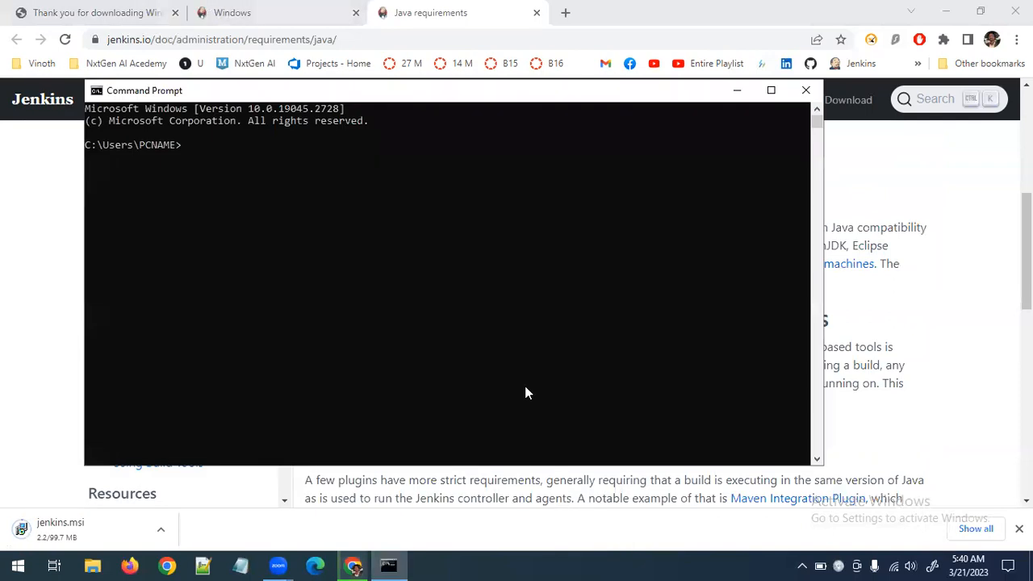
pyautogui.write('java -version')
pyautogui.press('Return')
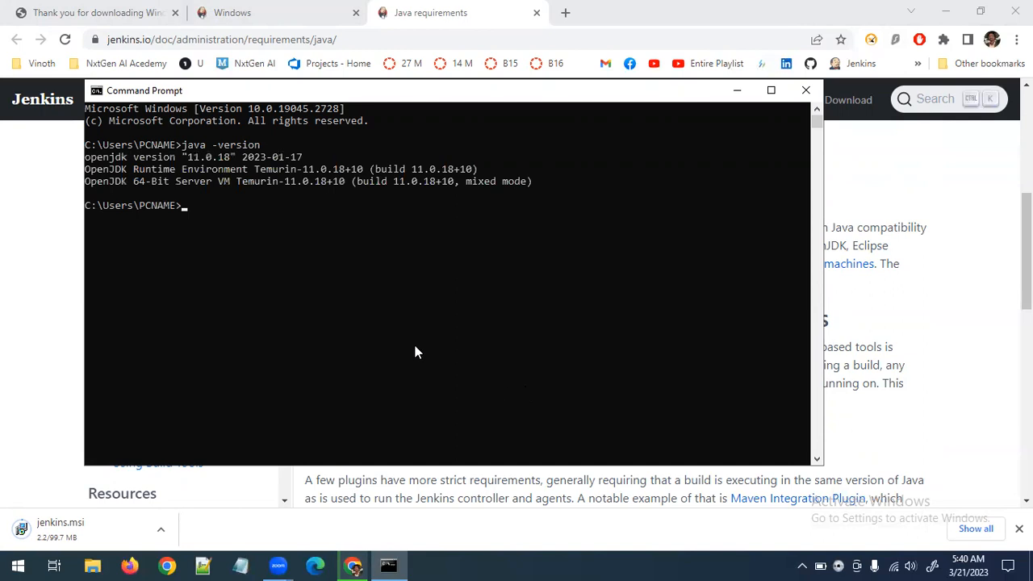
# Highlight the Java version and build details in the command output, and close Command Prompt
pyautogui.moveTo(183, 156); pyautogui.dragTo(239, 155)
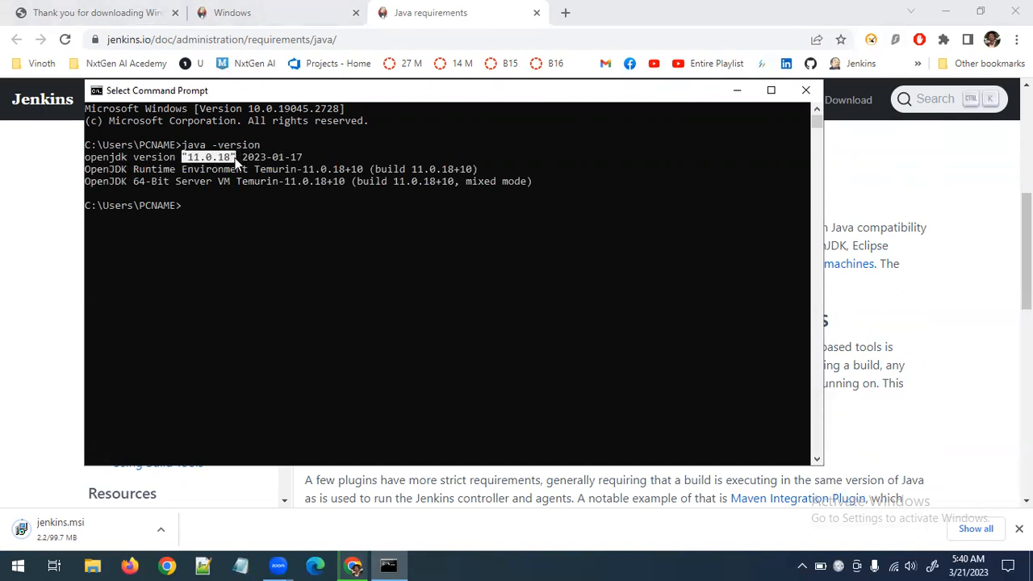
pyautogui.click(181, 156)
pyautogui.moveTo(182, 156); pyautogui.dragTo(251, 156)
pyautogui.click(185, 156)
pyautogui.moveTo(562, 184); pyautogui.dragTo(113, 157)
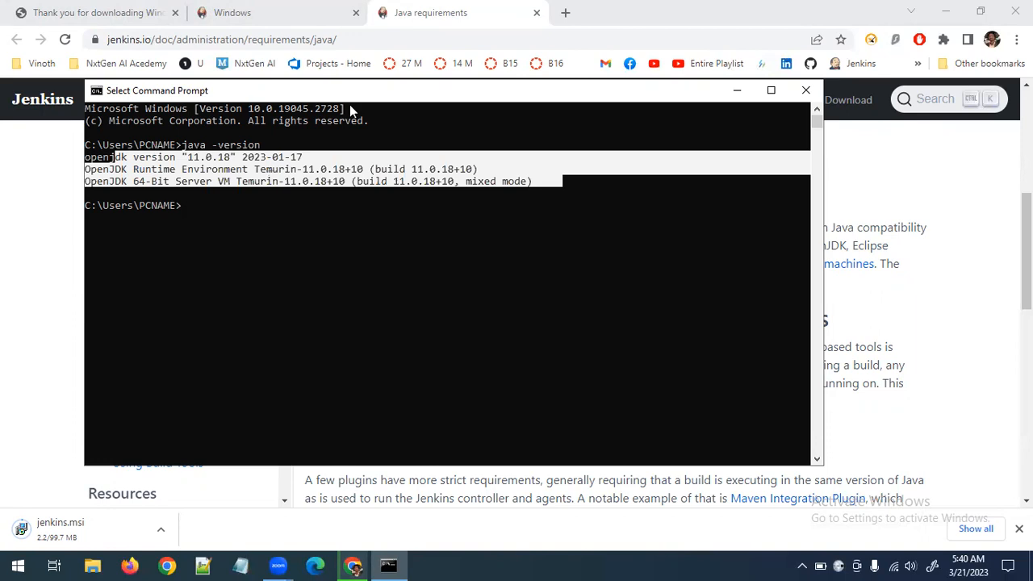
pyautogui.click(808, 94)
# Return to the Windows installation guide and examine its setup wizard and destination folder steps
pyautogui.scroll(-5, 489, 339)
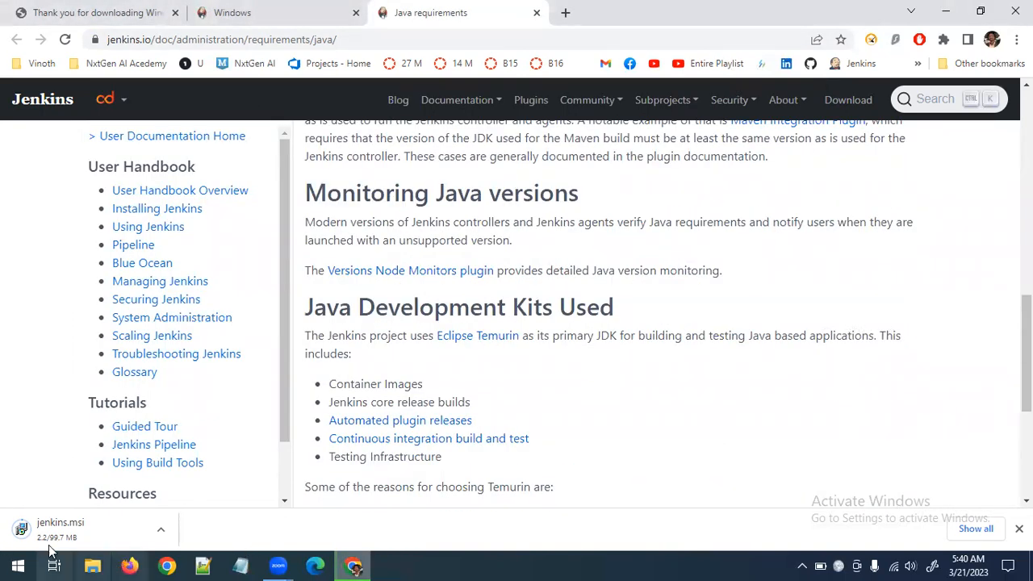
pyautogui.click(296, 12)
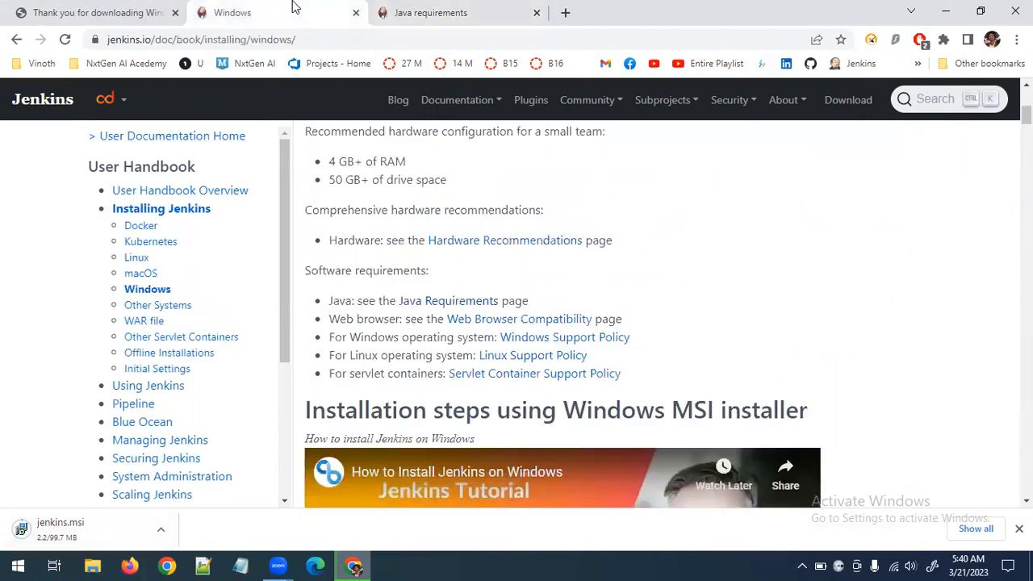
pyautogui.scroll(-8, 605, 389)
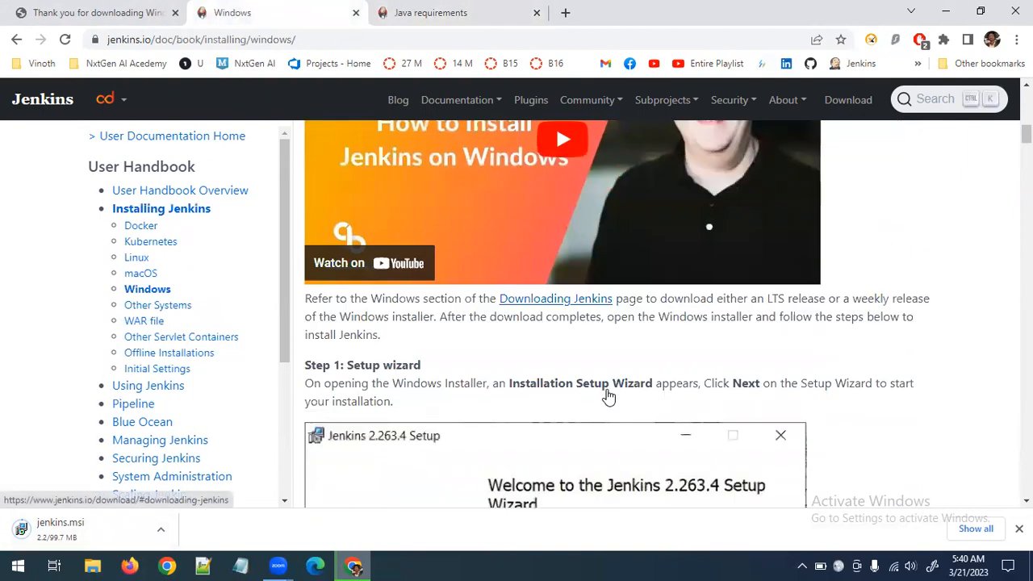
pyautogui.scroll(2, 607, 396)
pyautogui.scroll(-3, 602, 389)
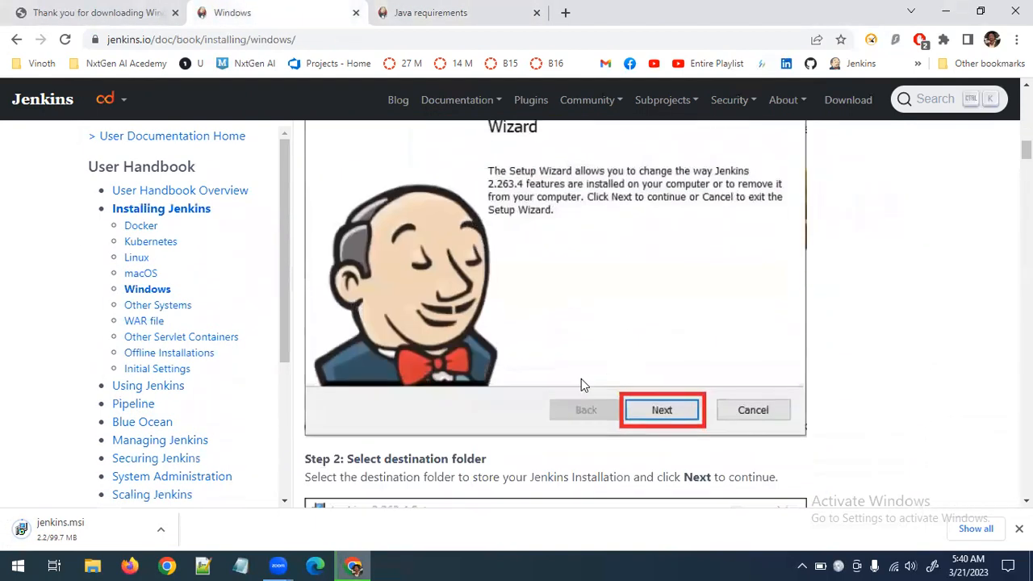
pyautogui.scroll(2, 583, 380)
pyautogui.scroll(3, 581, 379)
pyautogui.scroll(-3, 400, 335)
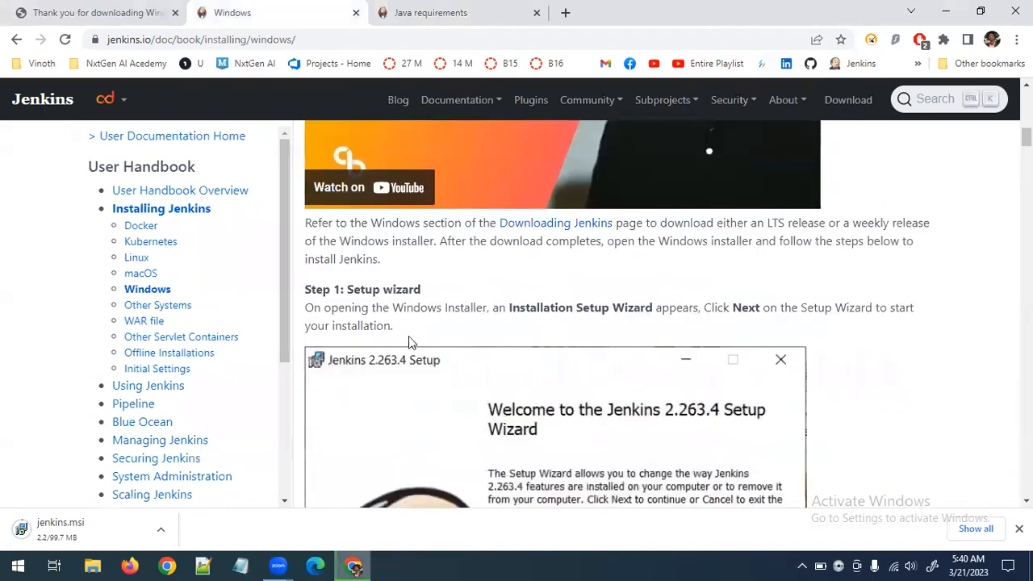
pyautogui.scroll(-1, 605, 407)
pyautogui.scroll(-3, 646, 424)
pyautogui.scroll(2, 708, 438)
pyautogui.scroll(-2, 708, 434)
pyautogui.scroll(2, 709, 439)
pyautogui.scroll(-3, 710, 438)
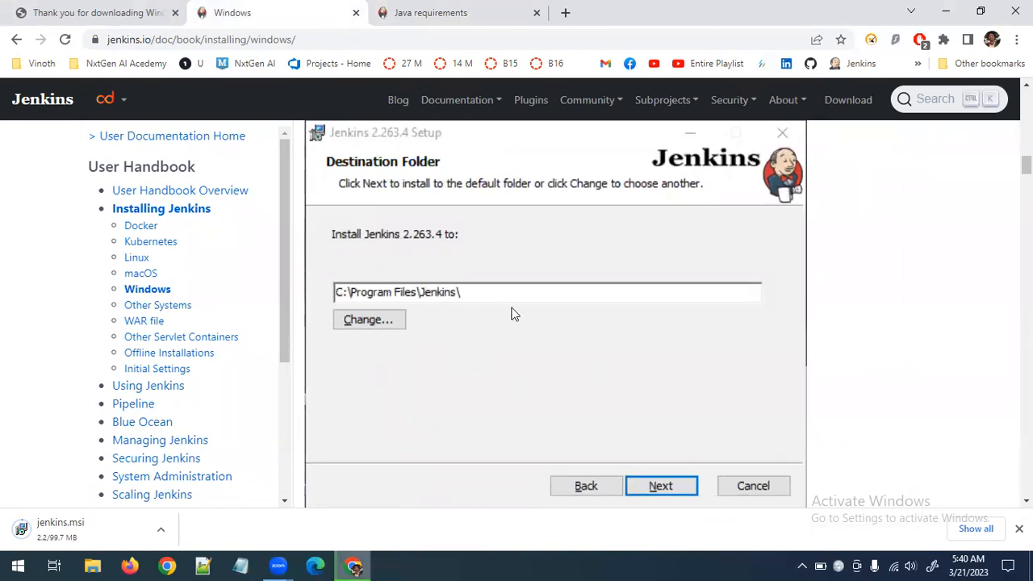
pyautogui.click(163, 529)
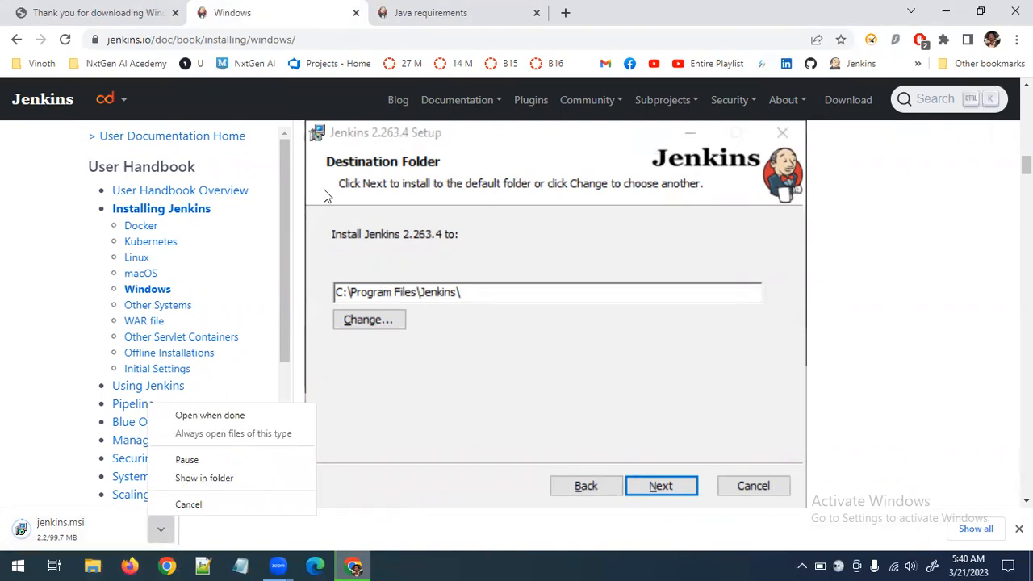
pyautogui.click(203, 4)
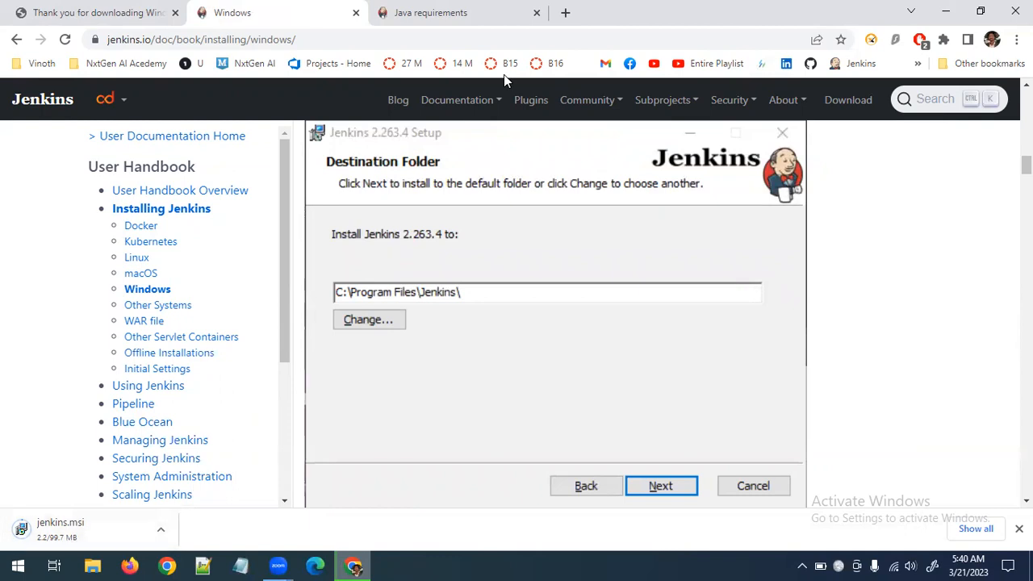
# Examine the Windows guide's instructions for service logon credentials, port selection, Java home directory and installing Jenkins
pyautogui.scroll(-10, 547, 404)
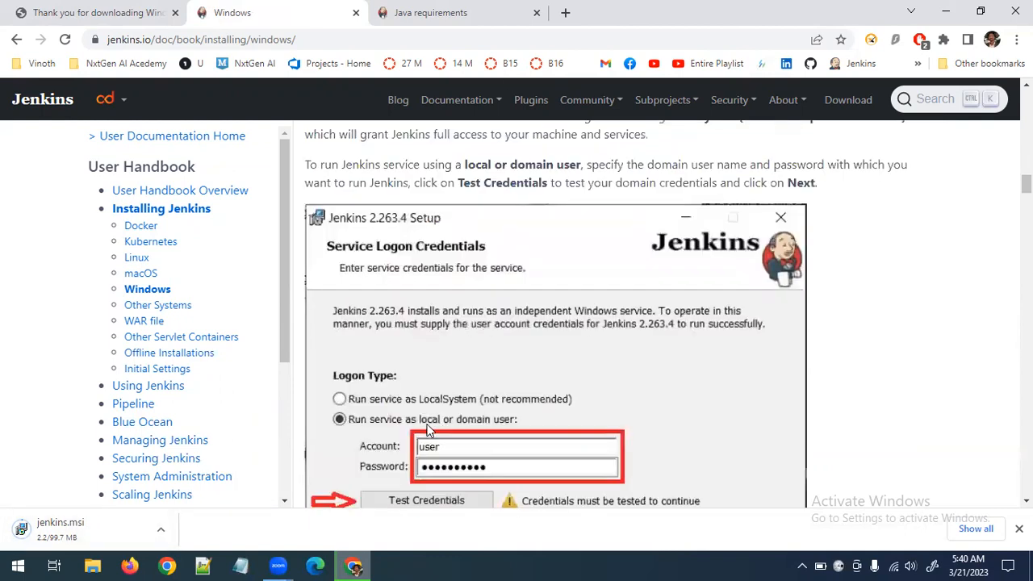
pyautogui.scroll(1, 526, 305)
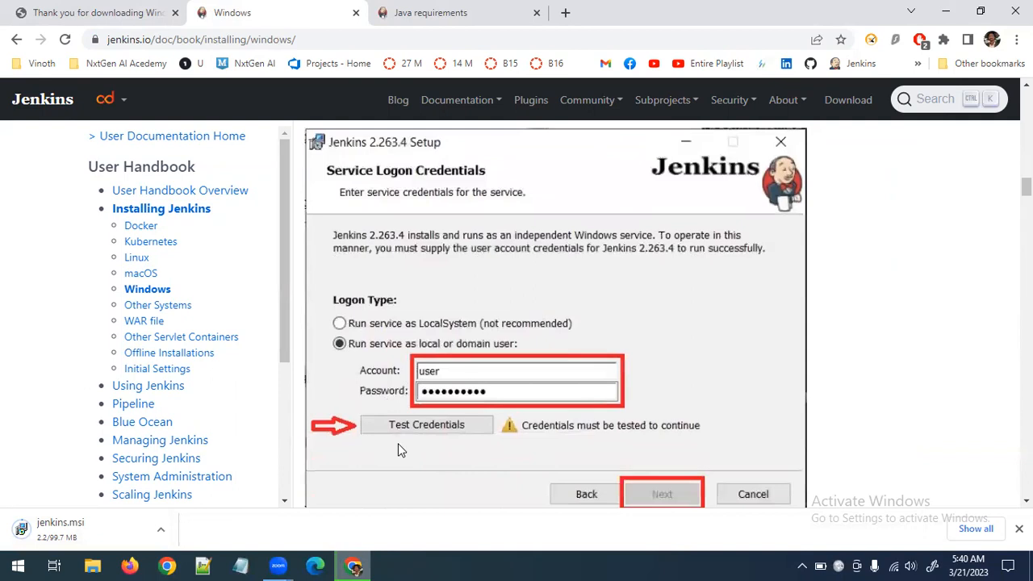
pyautogui.scroll(-8, 418, 440)
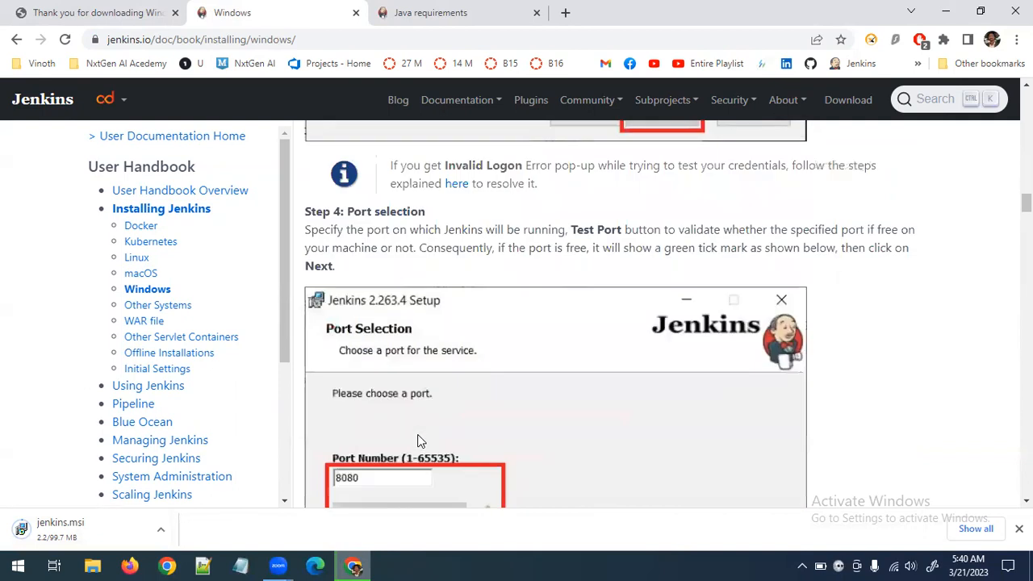
pyautogui.scroll(1, 418, 440)
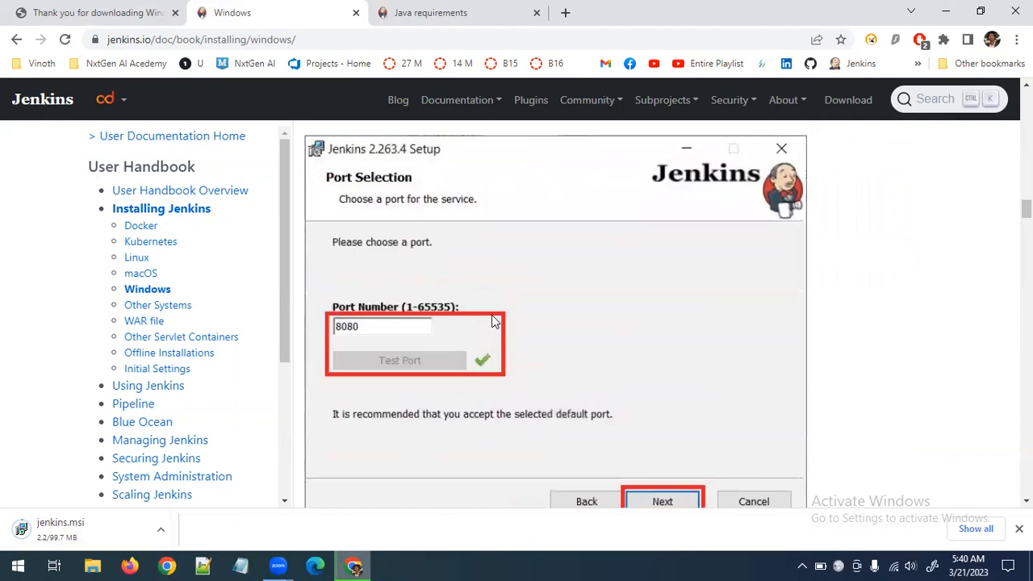
pyautogui.scroll(-6, 443, 404)
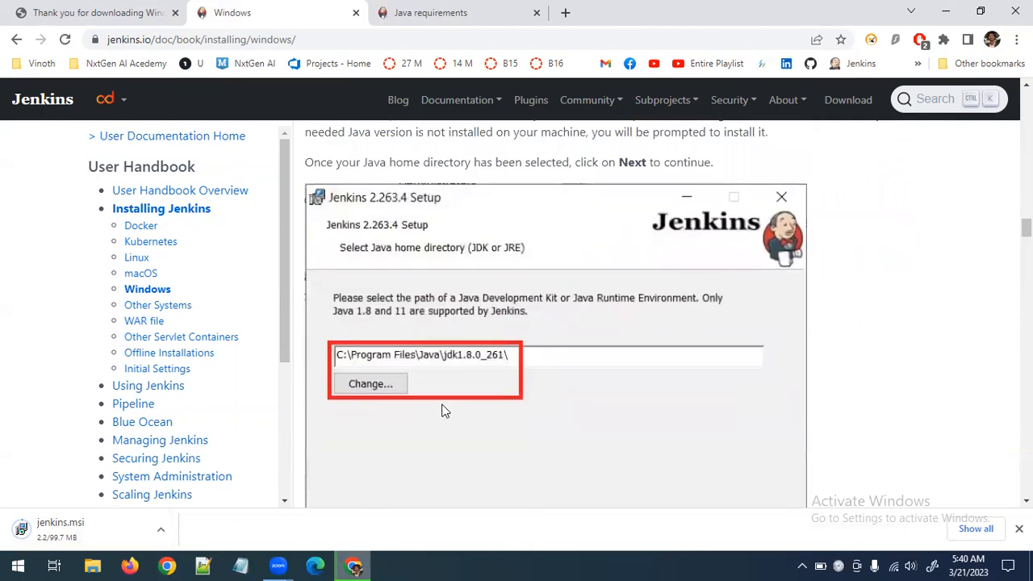
pyautogui.scroll(-1, 442, 410)
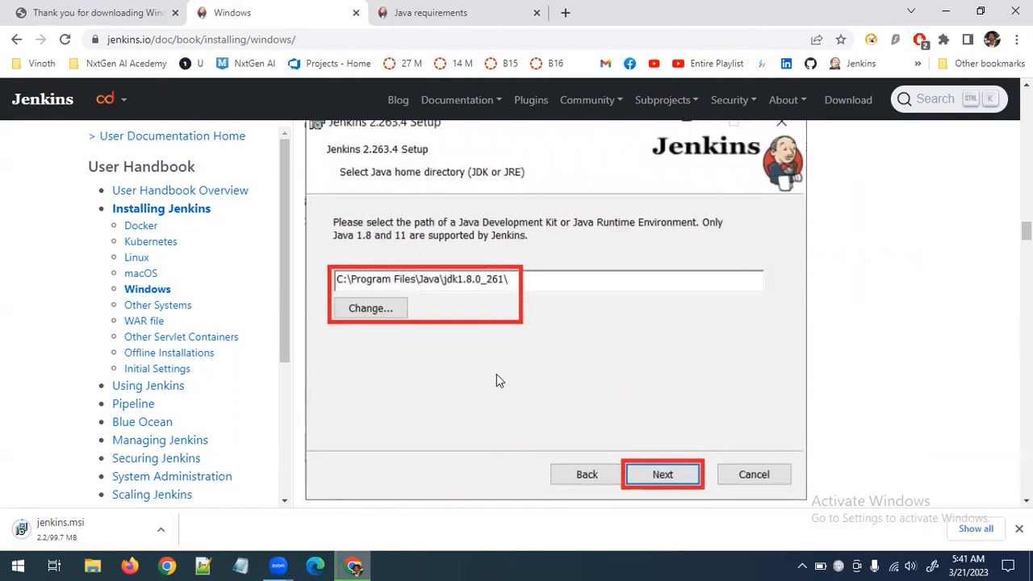
pyautogui.scroll(-5, 496, 376)
pyautogui.scroll(-8, 682, 400)
pyautogui.scroll(-3, 645, 299)
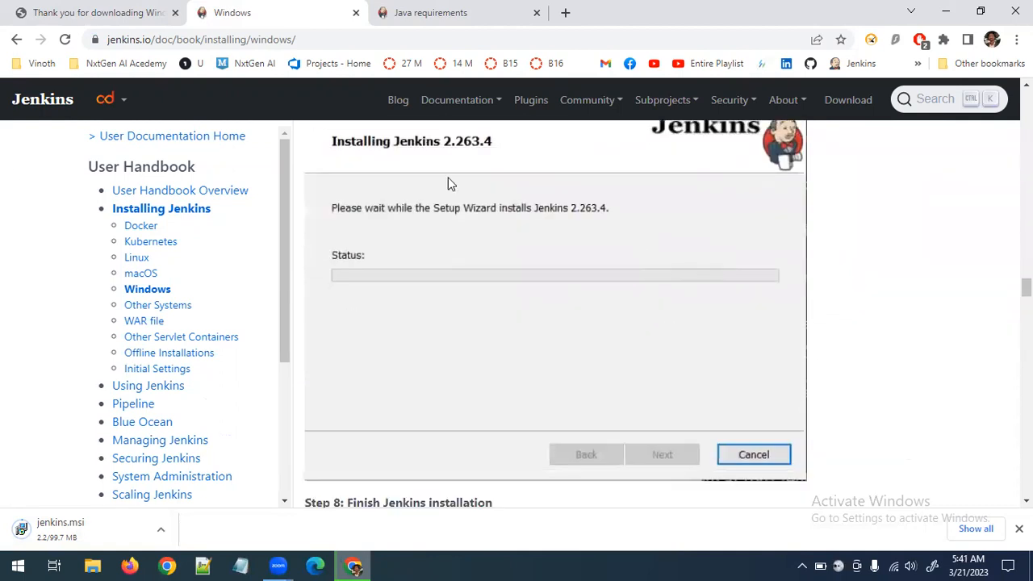
# Review the guide's final installation step, including how to validate the Jenkins Windows service, and the installer property table
pyautogui.scroll(-5, 544, 307)
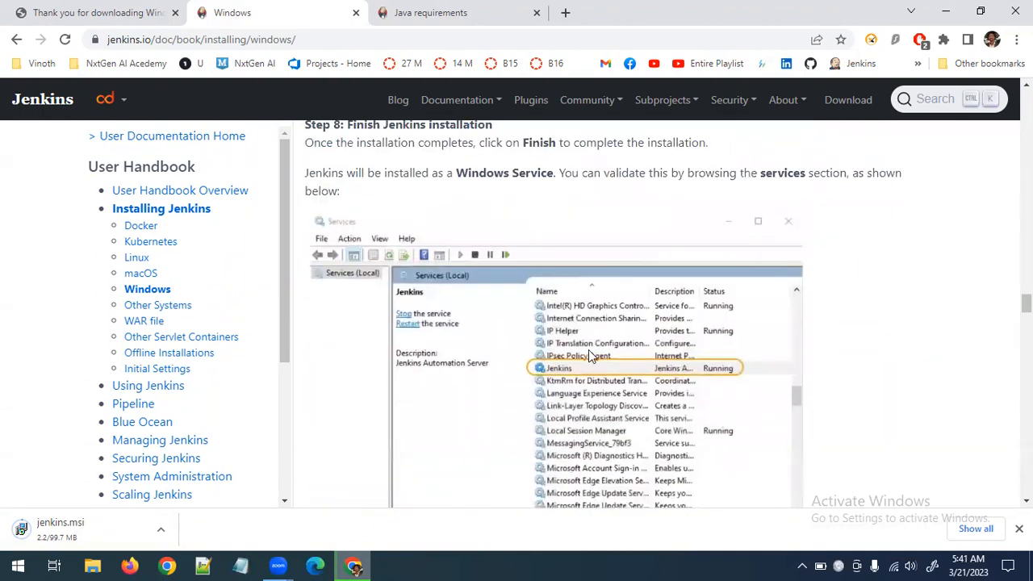
pyautogui.scroll(3, 588, 349)
pyautogui.scroll(-6, 626, 313)
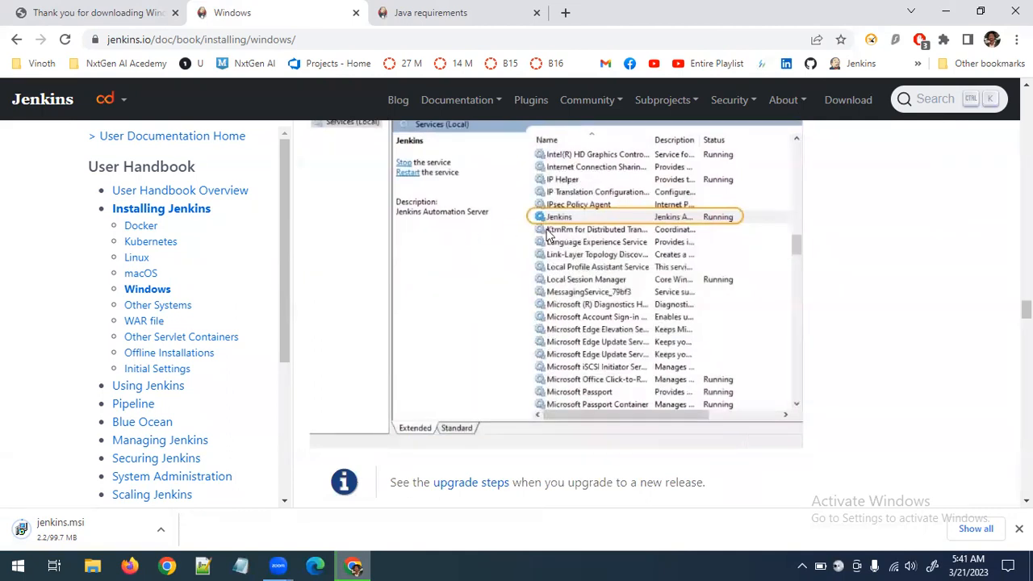
pyautogui.scroll(2, 662, 238)
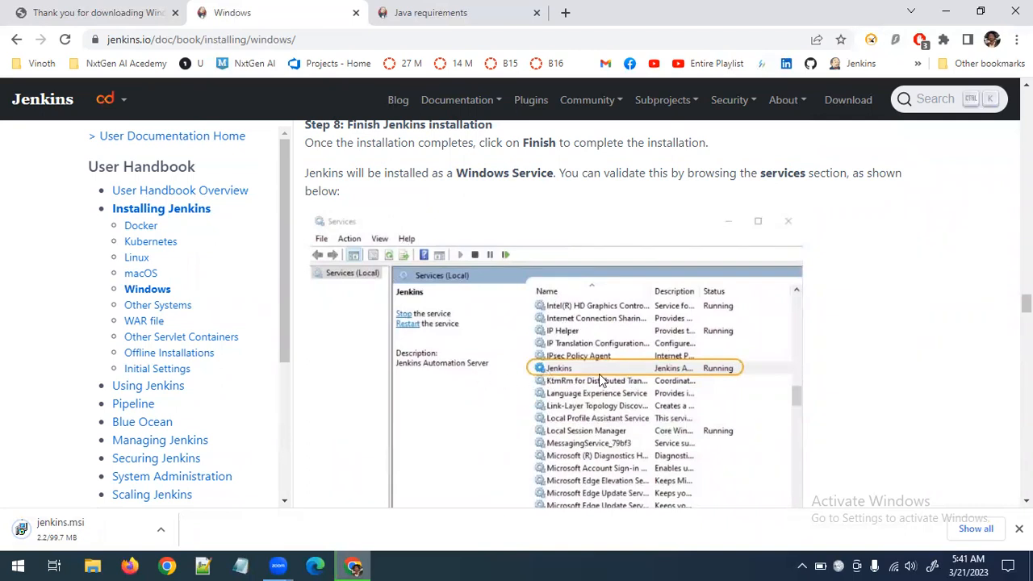
pyautogui.scroll(-10, 691, 379)
pyautogui.scroll(-3, 692, 377)
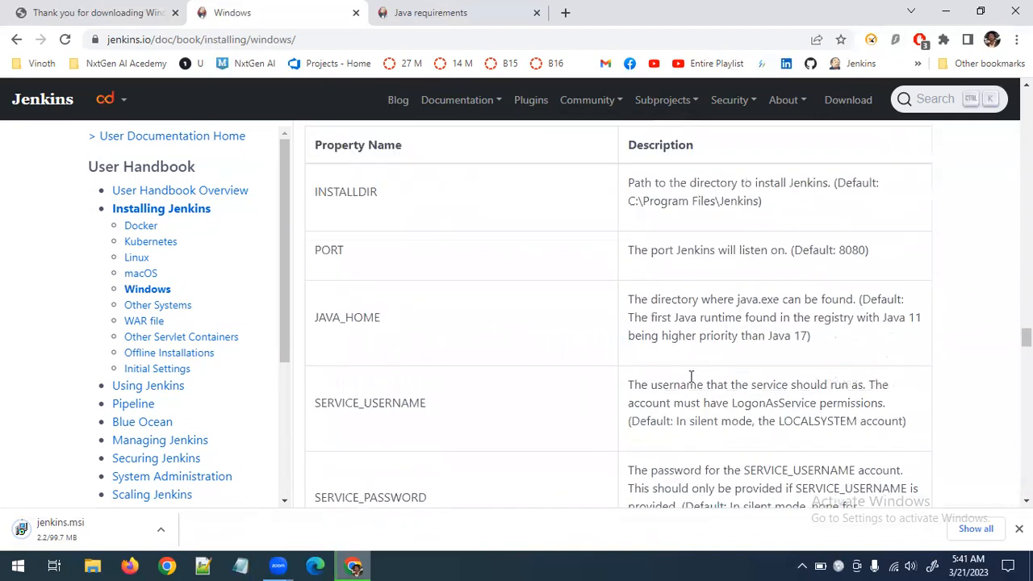
pyautogui.scroll(12, 689, 374)
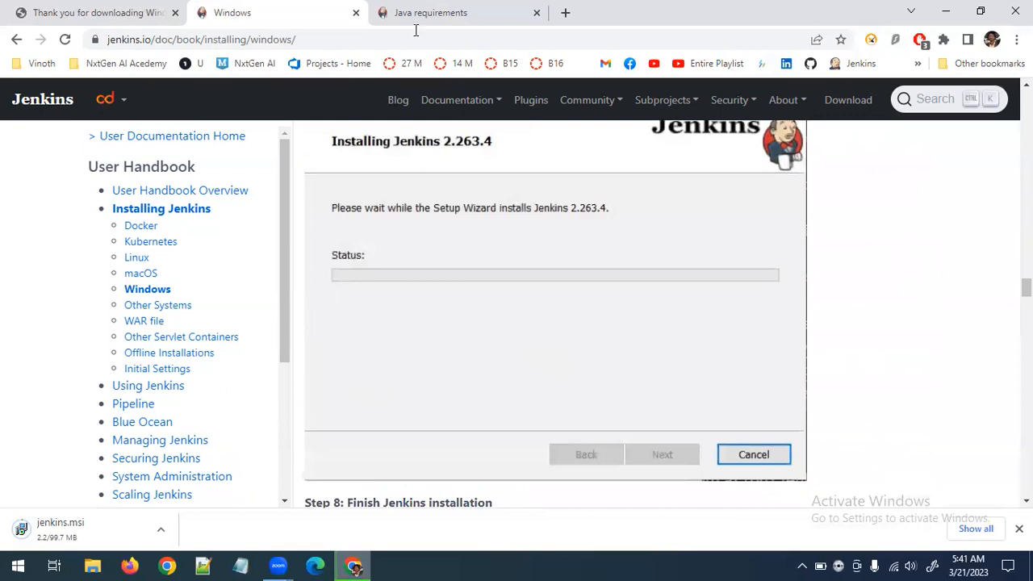
pyautogui.click(144, 9)
pyautogui.click(236, 10)
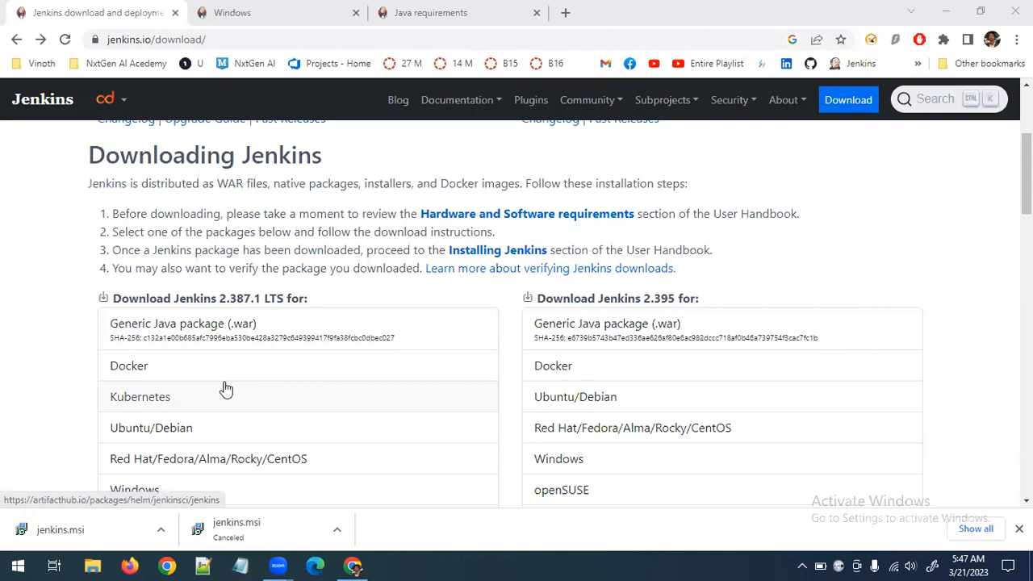
# Show the downloaded jenkins.msi in its Downloads folder and copy the file
pyautogui.click(162, 539)
pyautogui.click(237, 478)
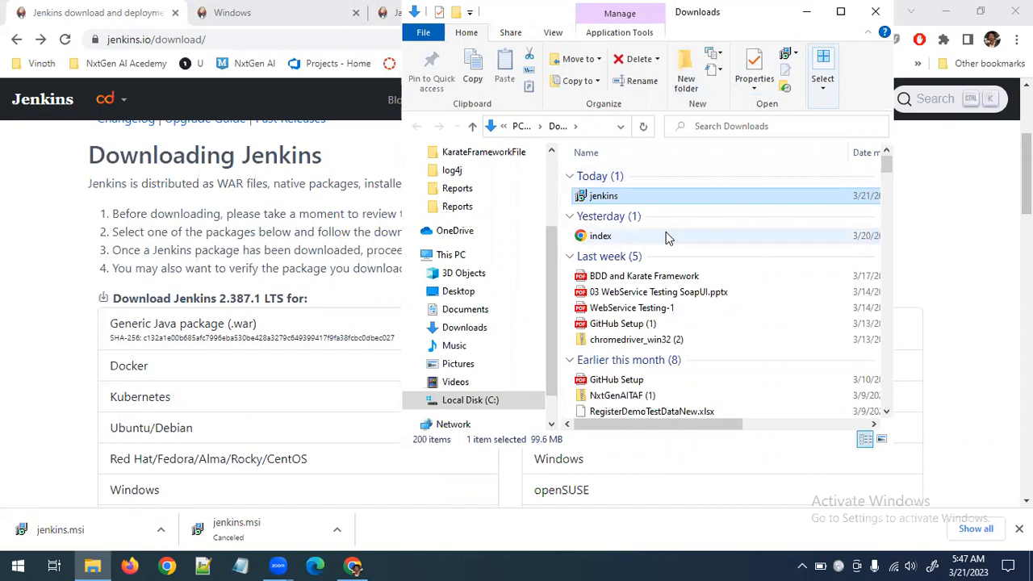
# Create a new folder named Jenkins on Local Disk (C:)
pyautogui.doubleClick(493, 401)
pyautogui.click(841, 12)
pyautogui.click(840, 14)
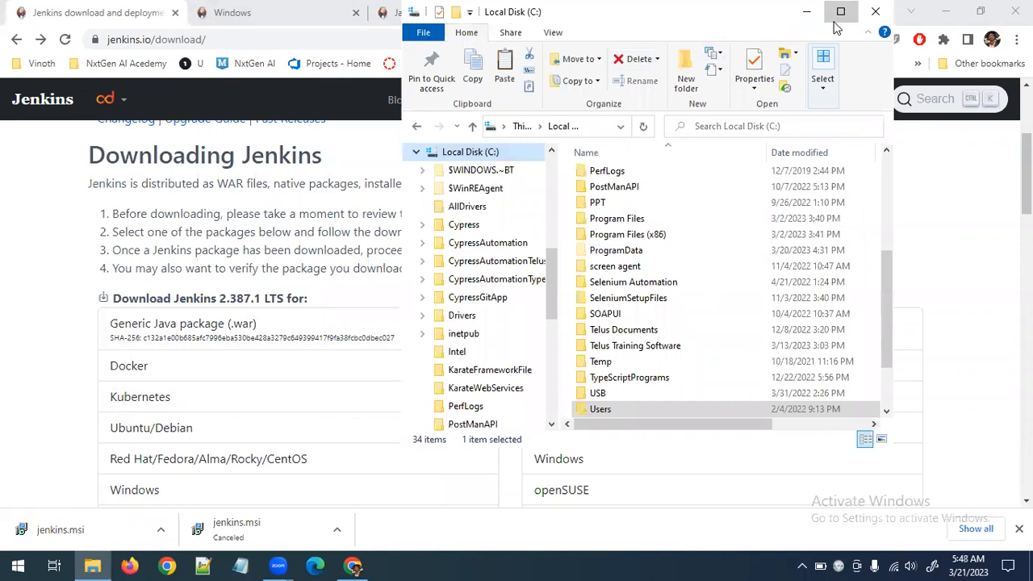
pyautogui.click(362, 65)
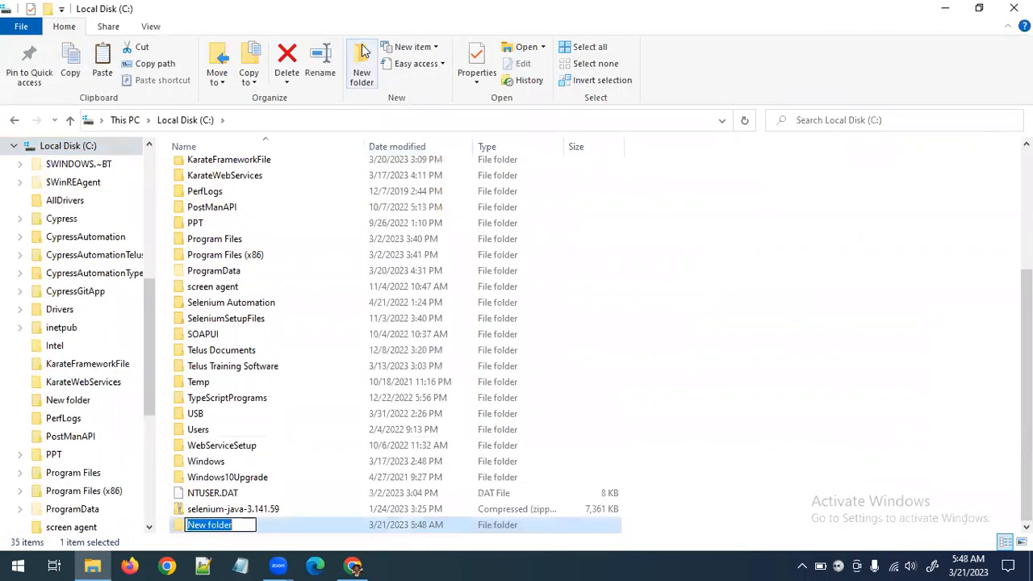
pyautogui.write('Jenk')
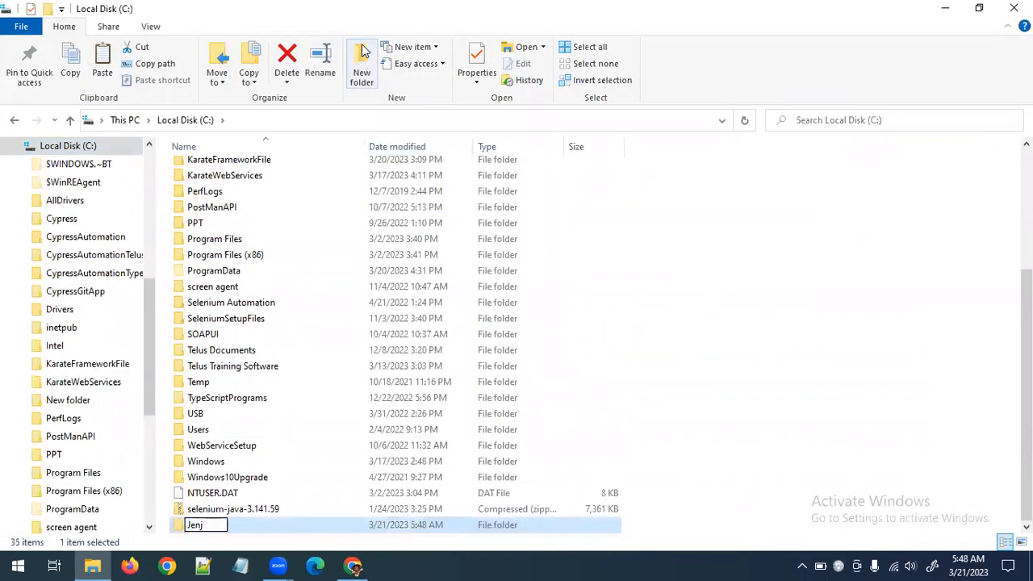
pyautogui.write('ins')
pyautogui.press('Return')
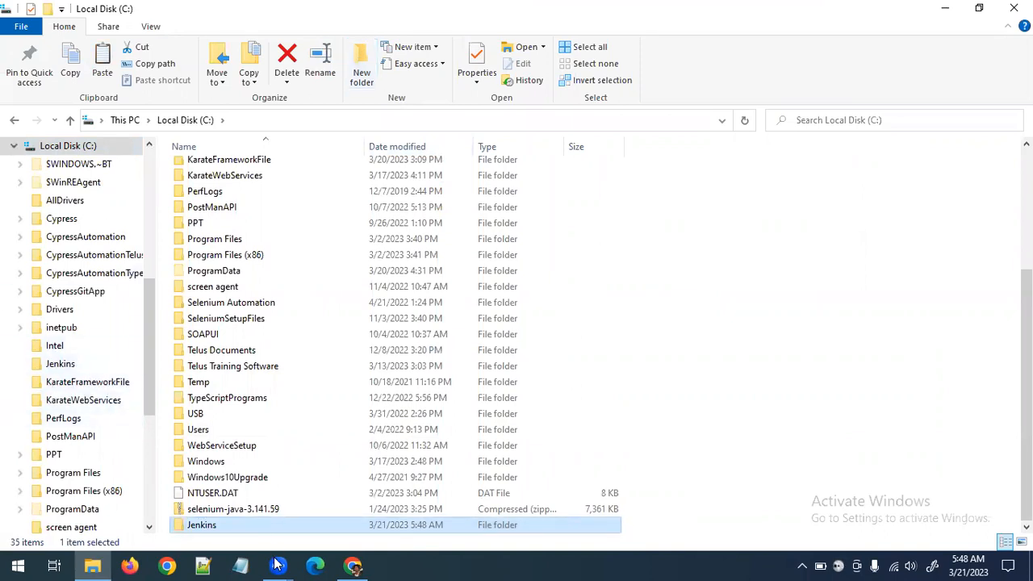
# Paste the copied jenkins installer into the C:\Jenkins folder and launch its installation
pyautogui.doubleClick(281, 525)
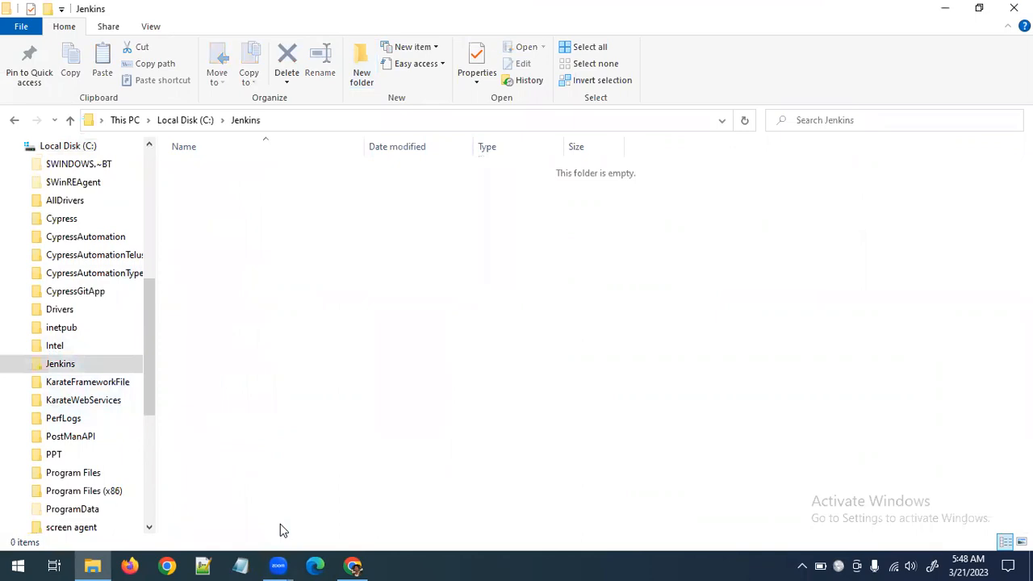
pyautogui.hotkey('ctrl', 'v')
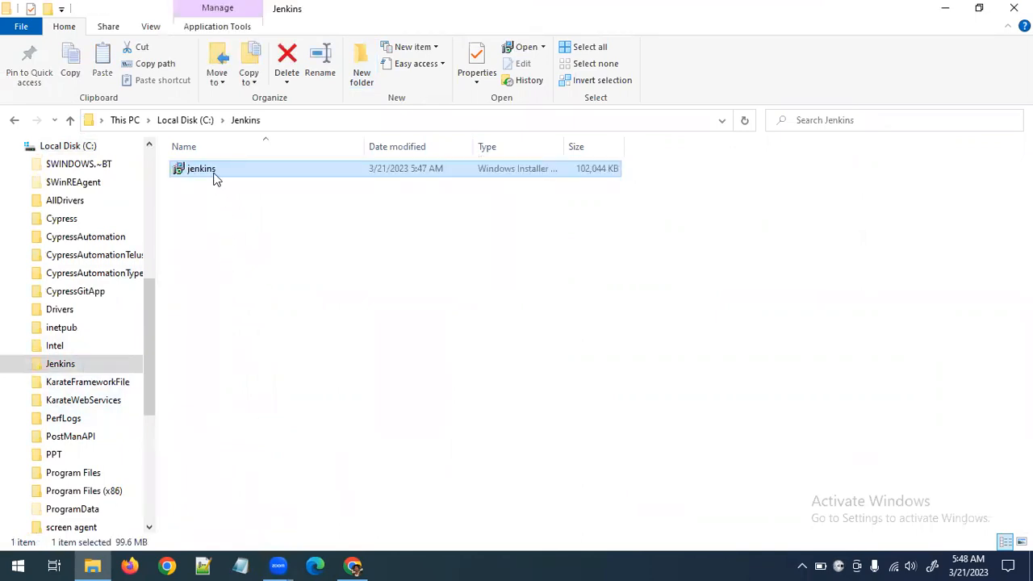
pyautogui.rightClick(214, 175)
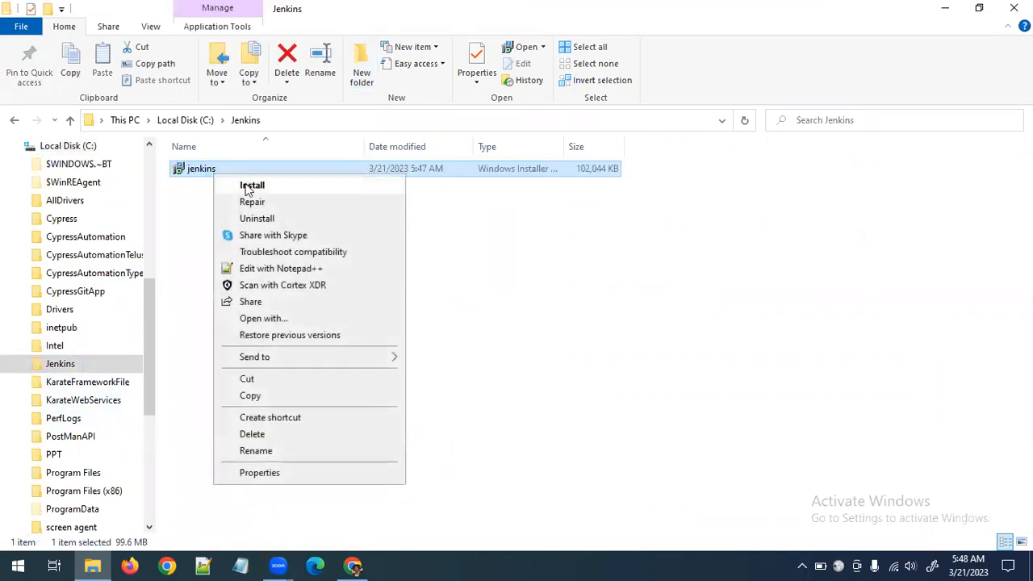
pyautogui.click(246, 186)
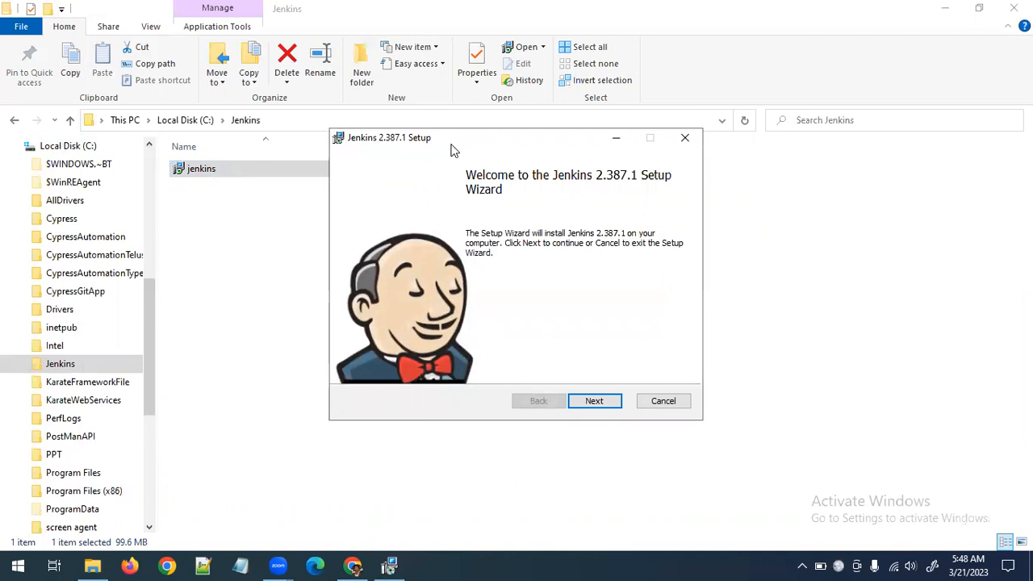
# Proceed past the setup wizard's welcome page and accept the default destination folder C:\Program Files\Jenkins\
pyautogui.moveTo(452, 149); pyautogui.dragTo(455, 203)
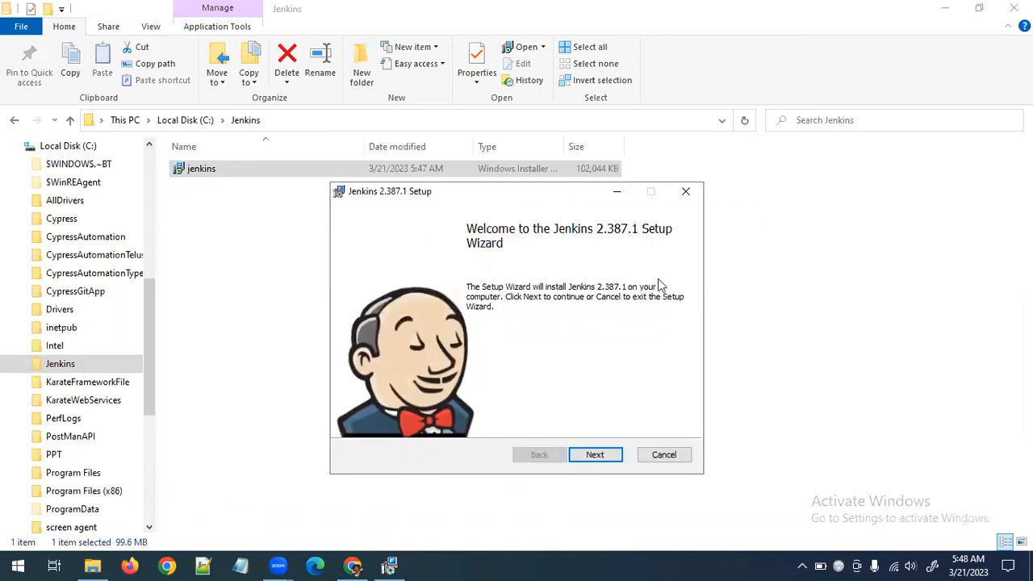
pyautogui.click(595, 455)
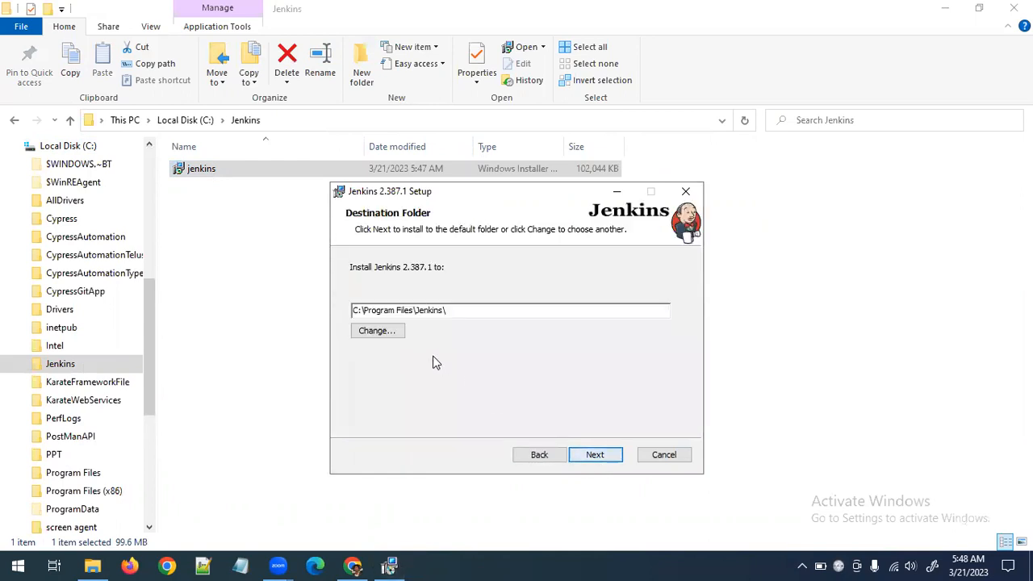
pyautogui.click(590, 455)
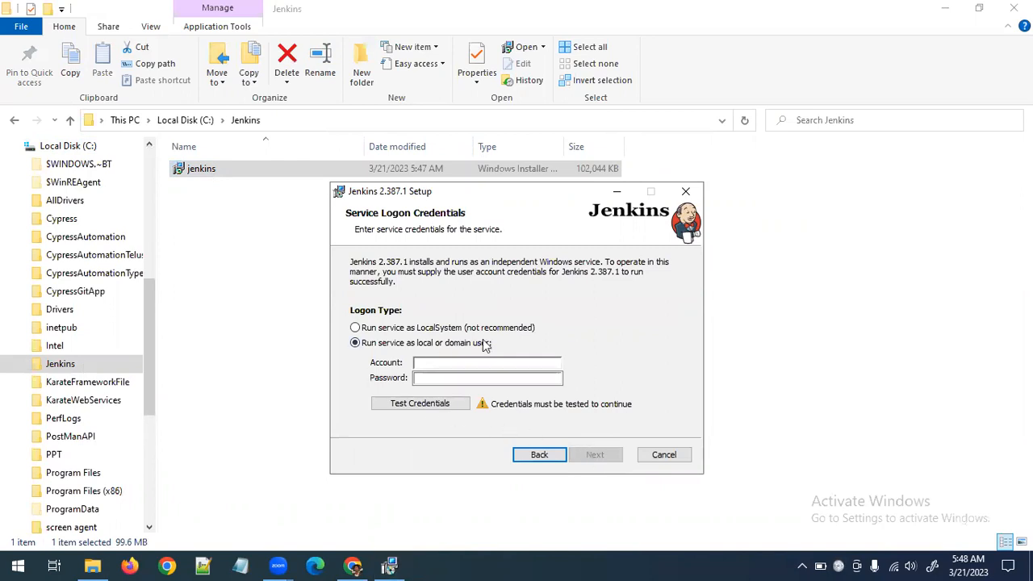
# Set the service logon type to run as LocalSystem and continue to port selection
pyautogui.click(441, 366)
pyautogui.click(452, 380)
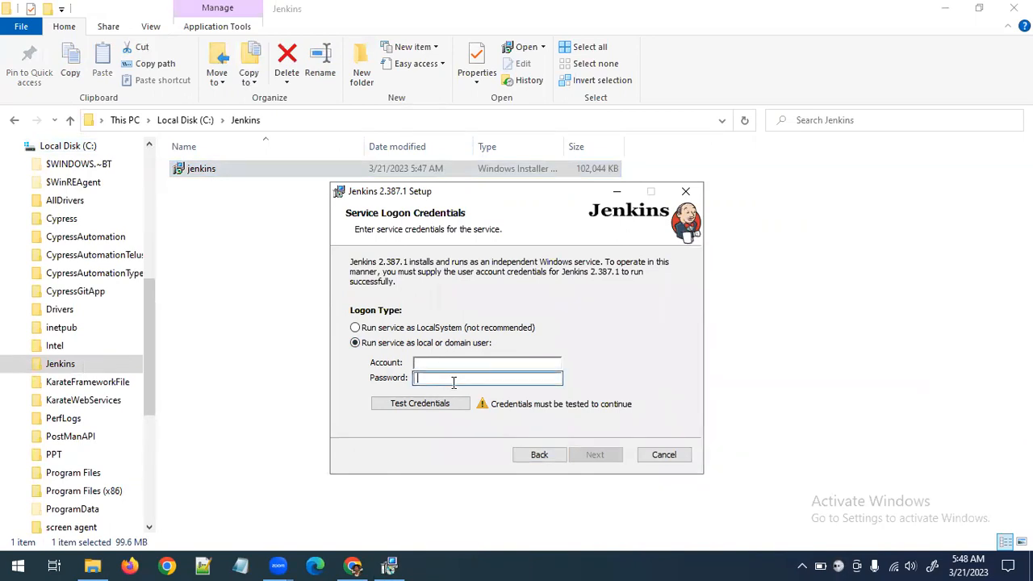
pyautogui.click(364, 333)
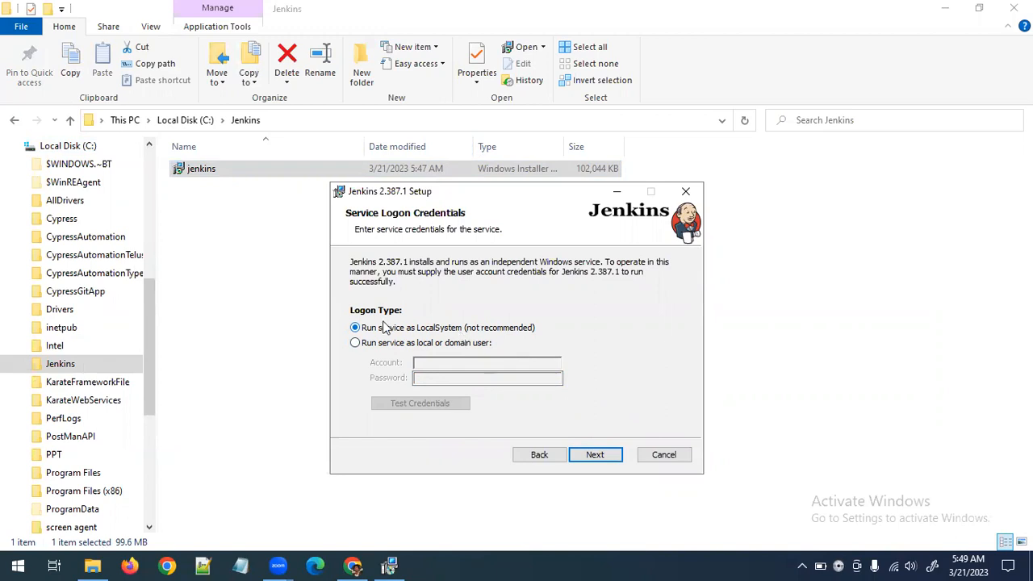
pyautogui.click(595, 456)
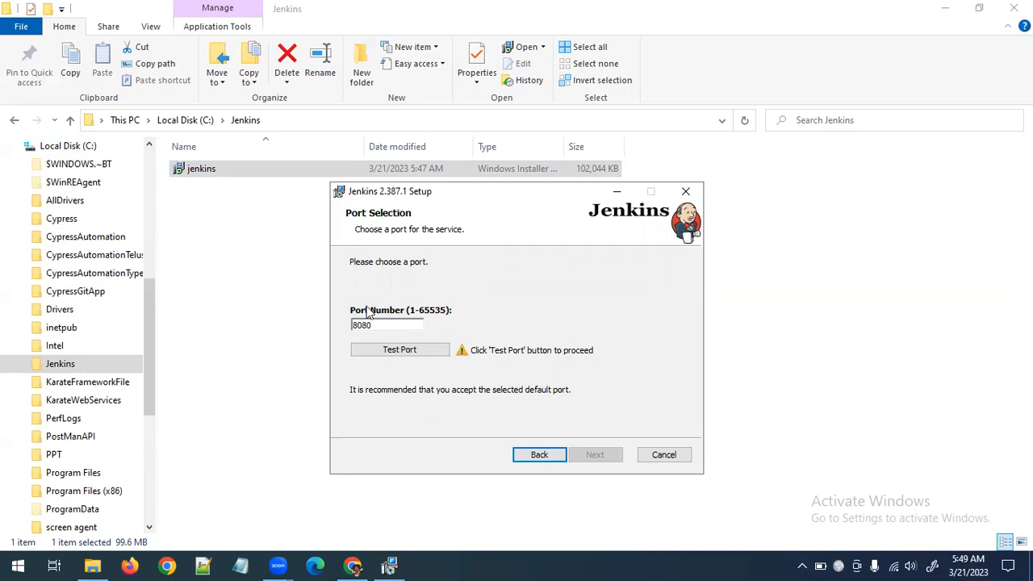
# Test and accept port 8080, and confirm C:\Program Files\Eclipse Adoptium\jdk-11.0.18.10-hotspot\ as the Java home directory
pyautogui.click(390, 347)
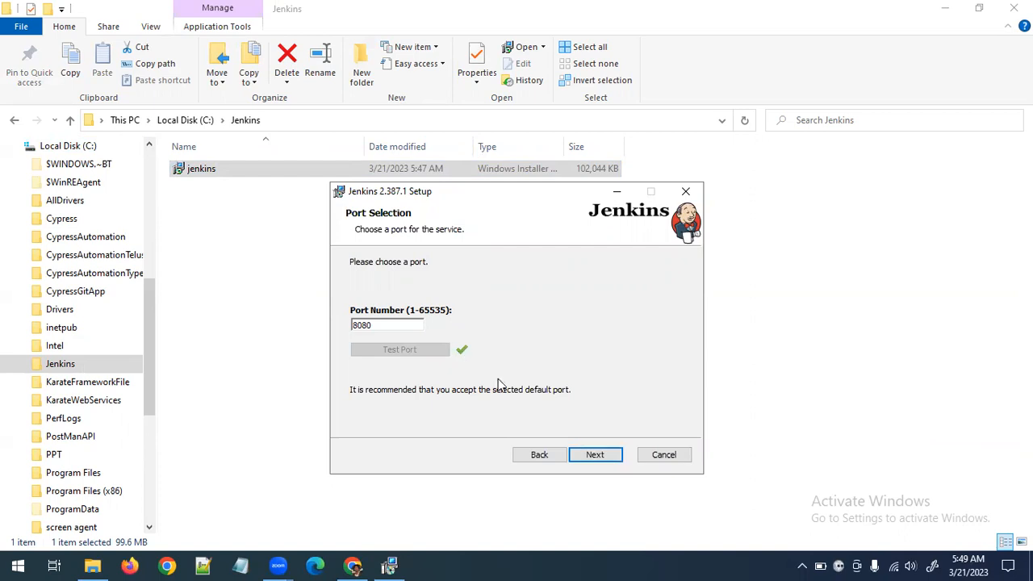
pyautogui.click(594, 457)
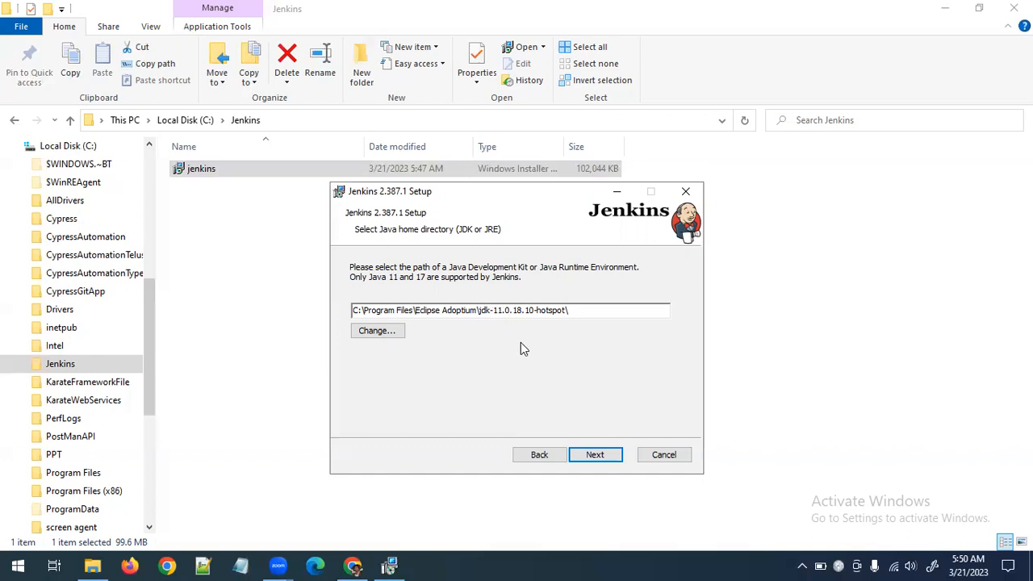
pyautogui.click(597, 456)
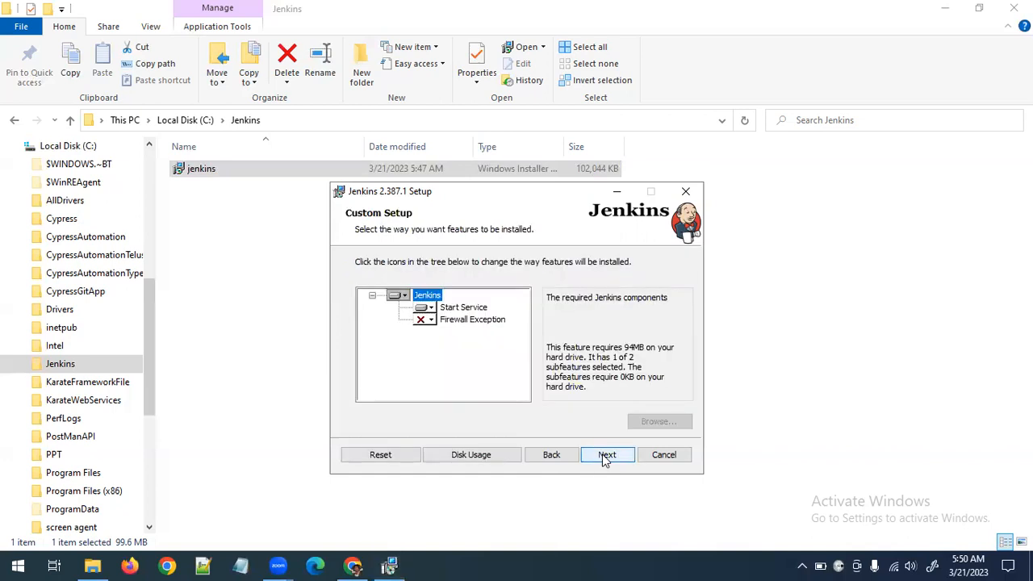
# Keep the default custom setup features with Firewall Exception excluded, and start the Jenkins installation
pyautogui.click(431, 320)
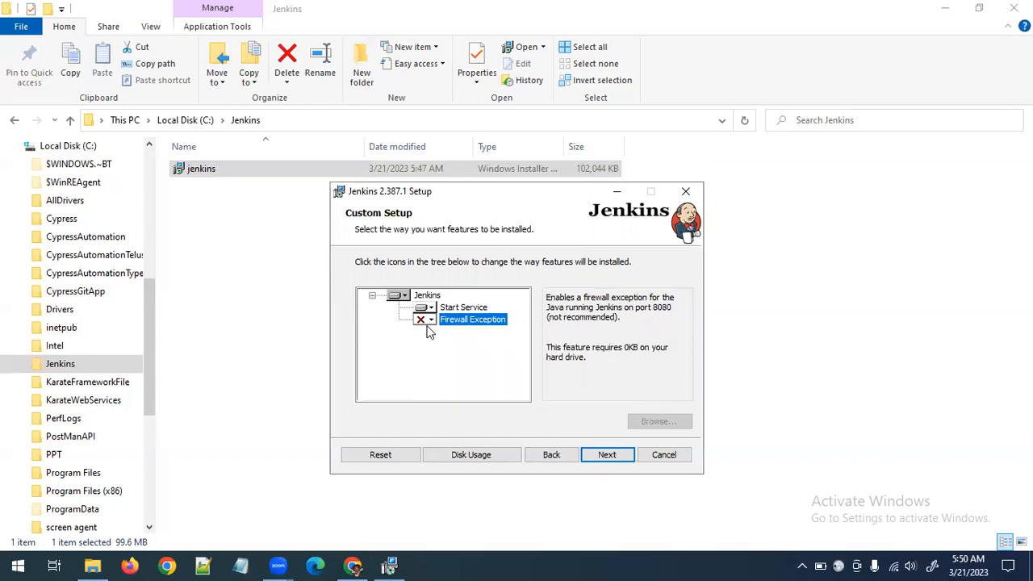
pyautogui.click(606, 456)
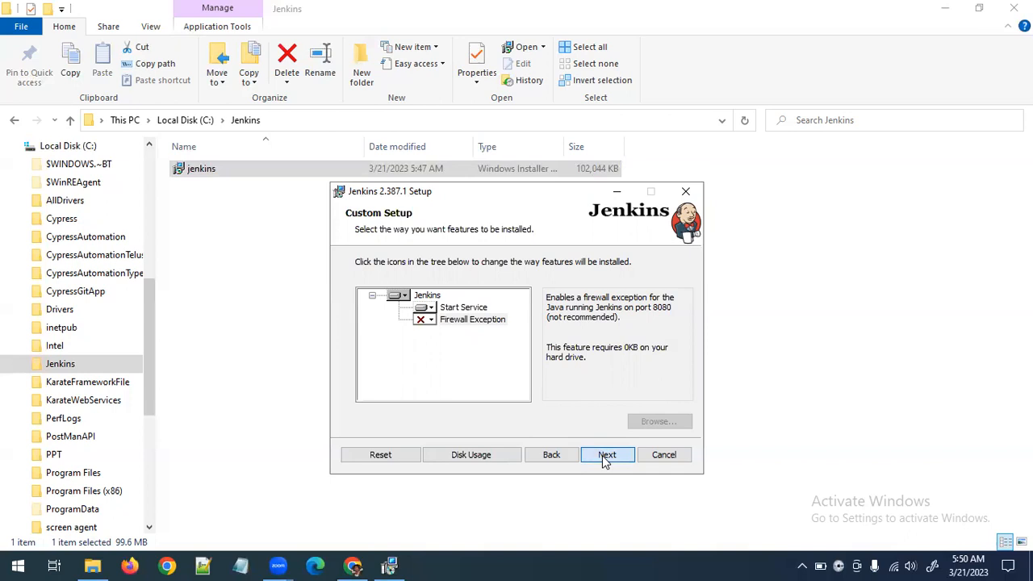
pyautogui.click(603, 456)
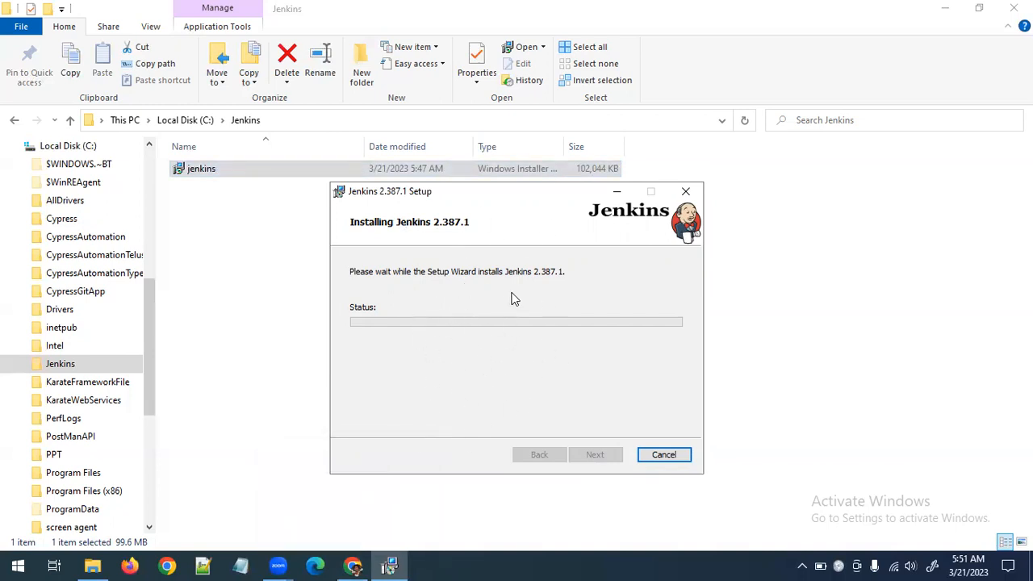
# Switch to Chrome and review the Jenkins Windows installation guide's requirements and MSI installer steps, up to the service logon credentials
pyautogui.click(353, 566)
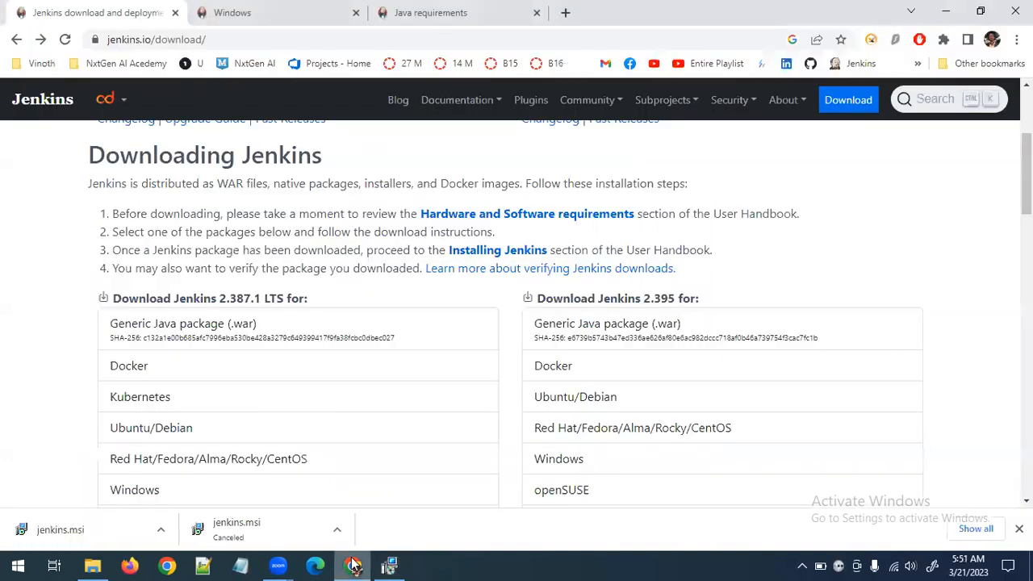
pyautogui.click(485, 12)
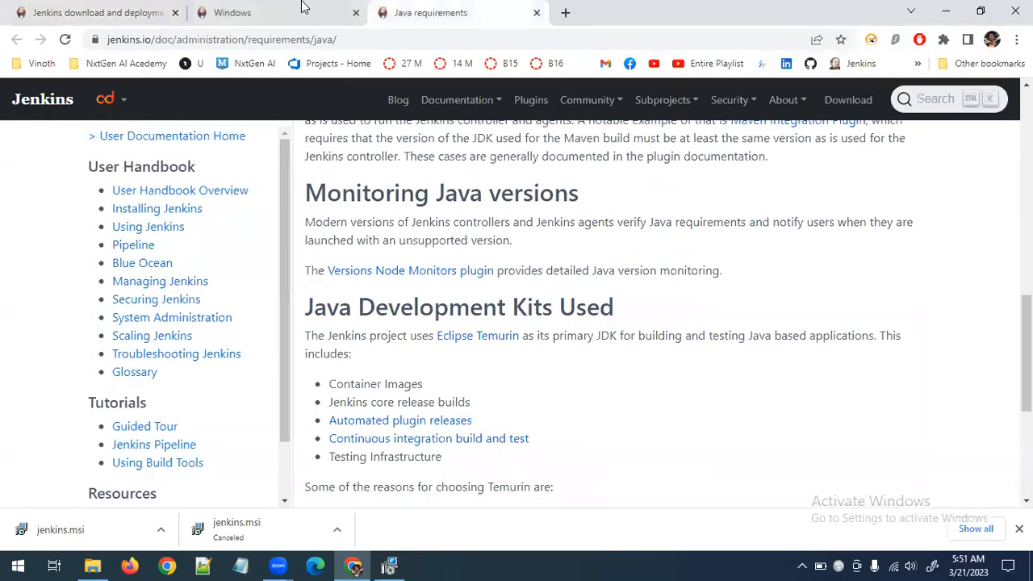
pyautogui.click(302, 10)
pyautogui.scroll(20, 497, 421)
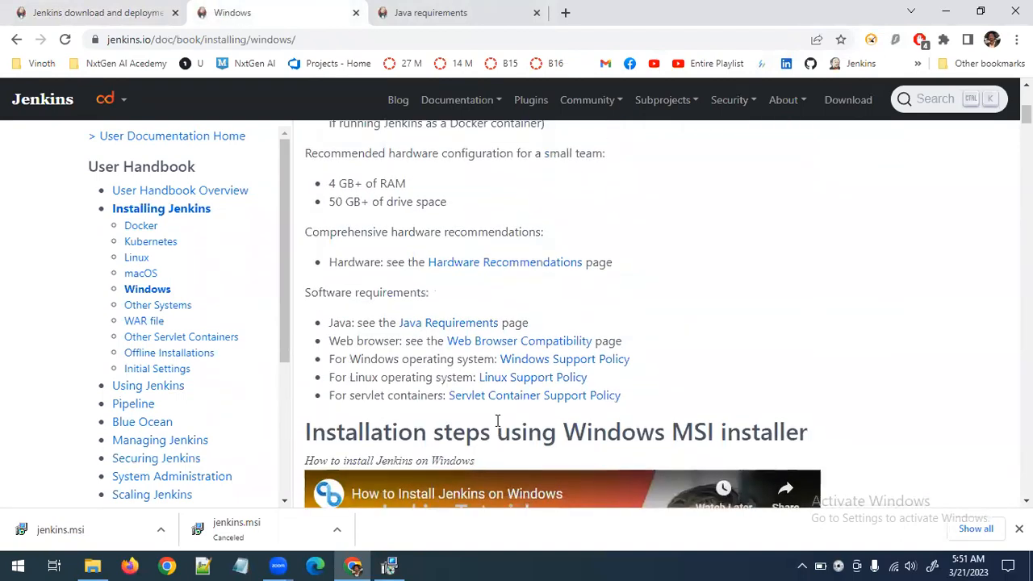
pyautogui.press('Tab')
pyautogui.press('Tab')
pyautogui.press('Tab')
pyautogui.press('Tab')
pyautogui.scroll(-6, 651, 369)
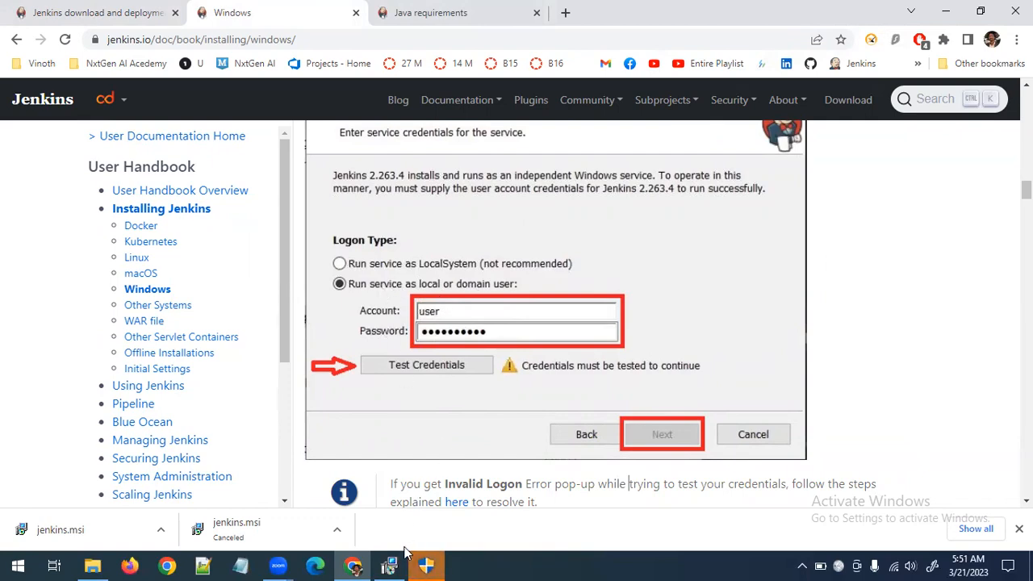
# Approve the installer's administrator prompt, finish the Jenkins 2.387.1 setup wizard, and close the Jenkins download page
pyautogui.click(428, 560)
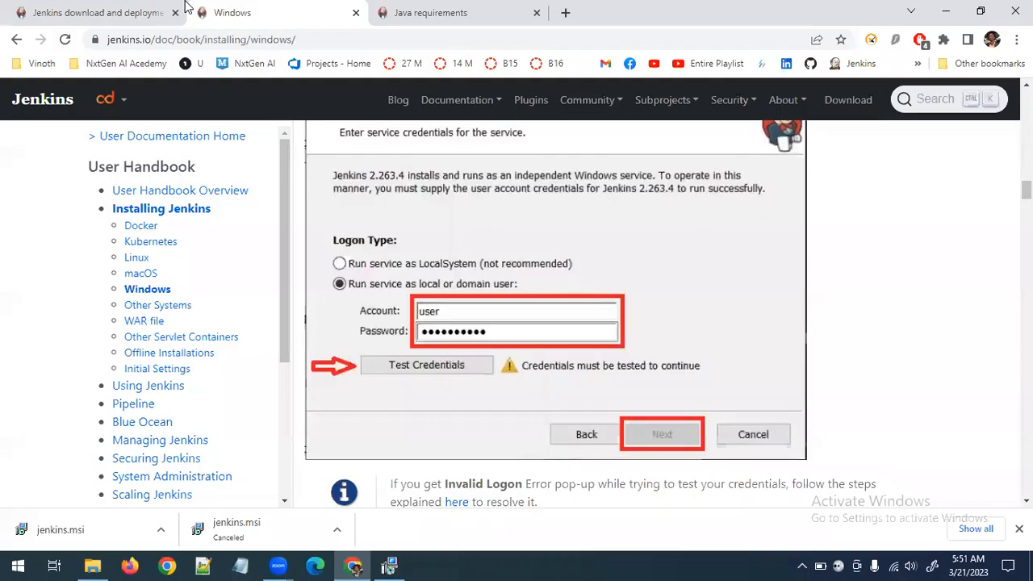
pyautogui.click(390, 565)
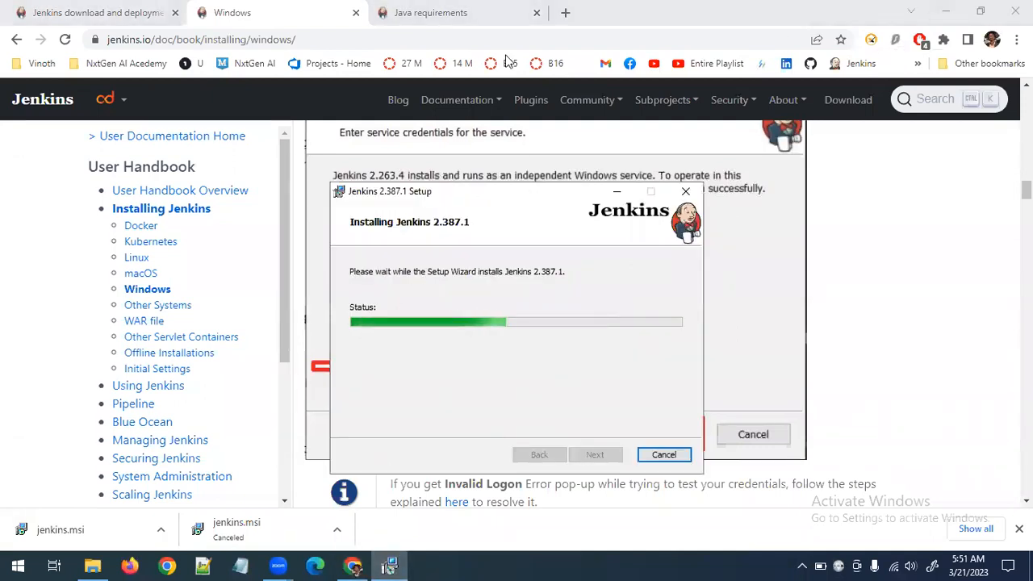
pyautogui.click(97, 12)
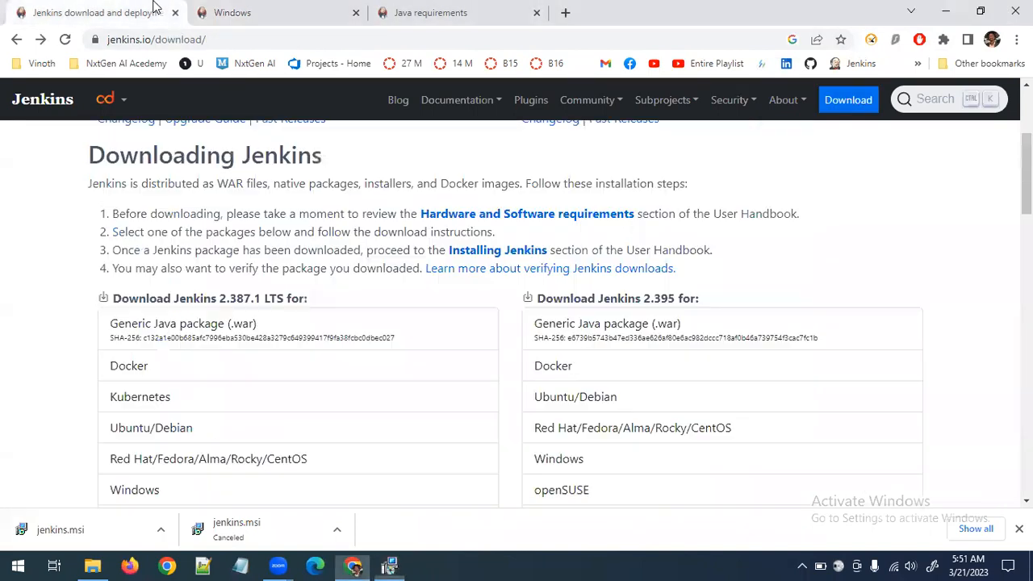
pyautogui.click(390, 565)
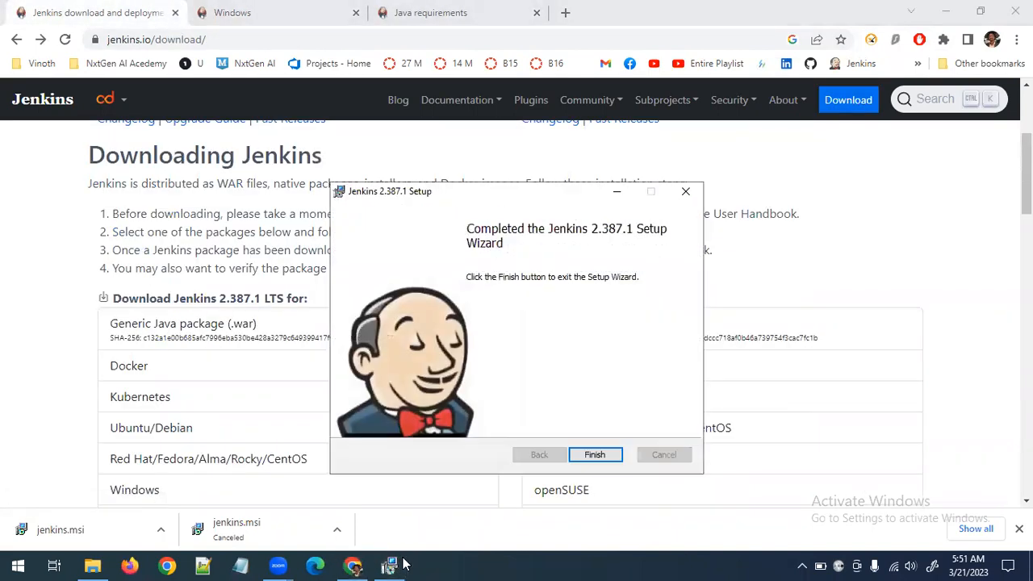
pyautogui.click(615, 457)
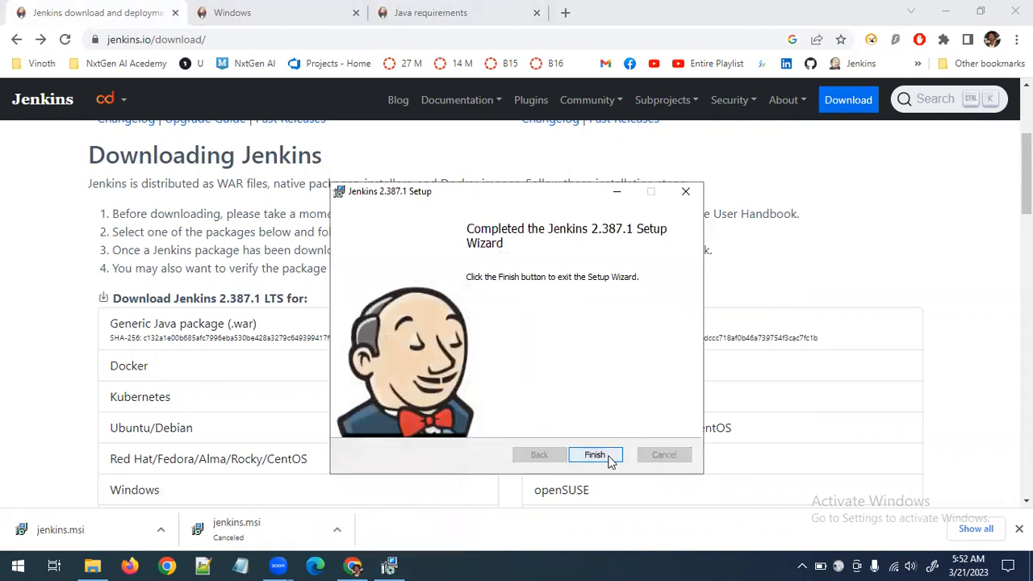
pyautogui.click(175, 13)
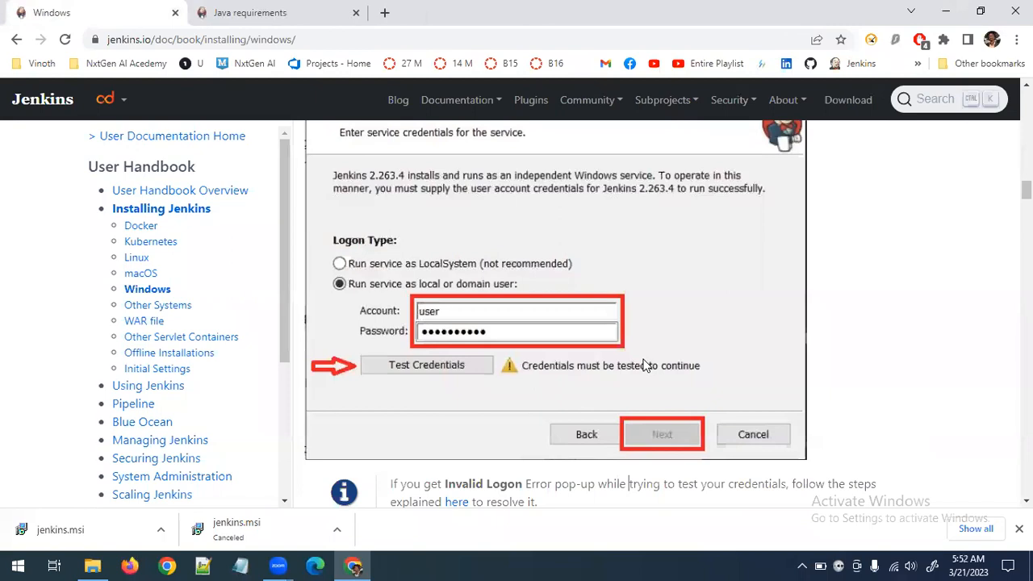
# Find the guide's section on validating the installation, then open Windows Services and locate the Jenkins service to check its status
pyautogui.scroll(-20, 644, 365)
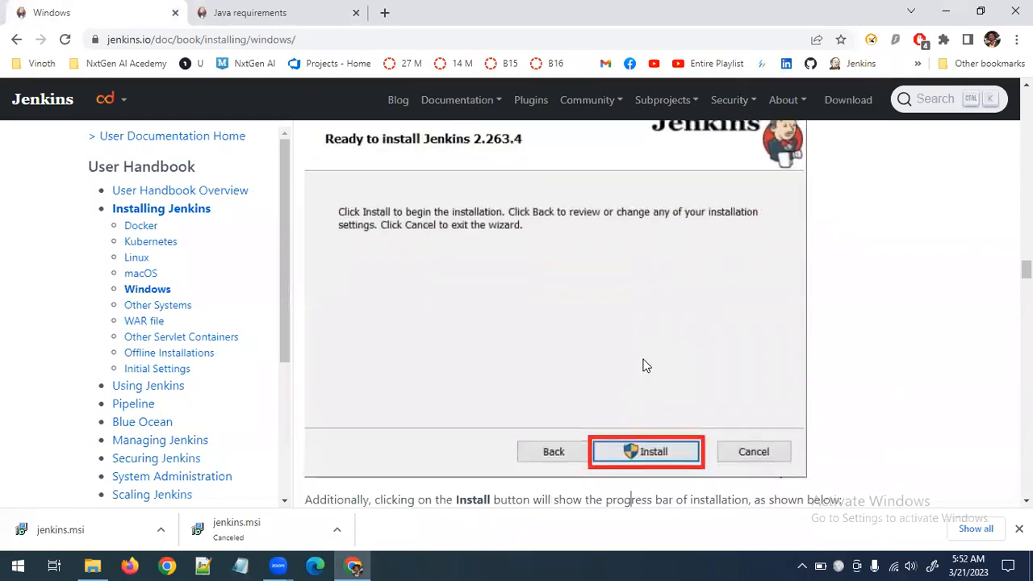
pyautogui.scroll(-10, 644, 364)
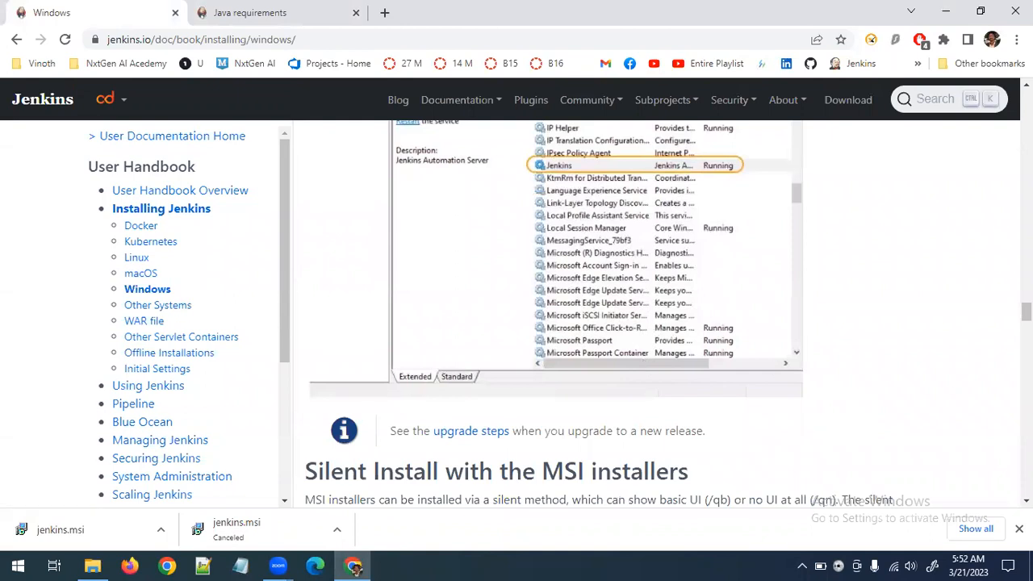
pyautogui.scroll(2, 632, 430)
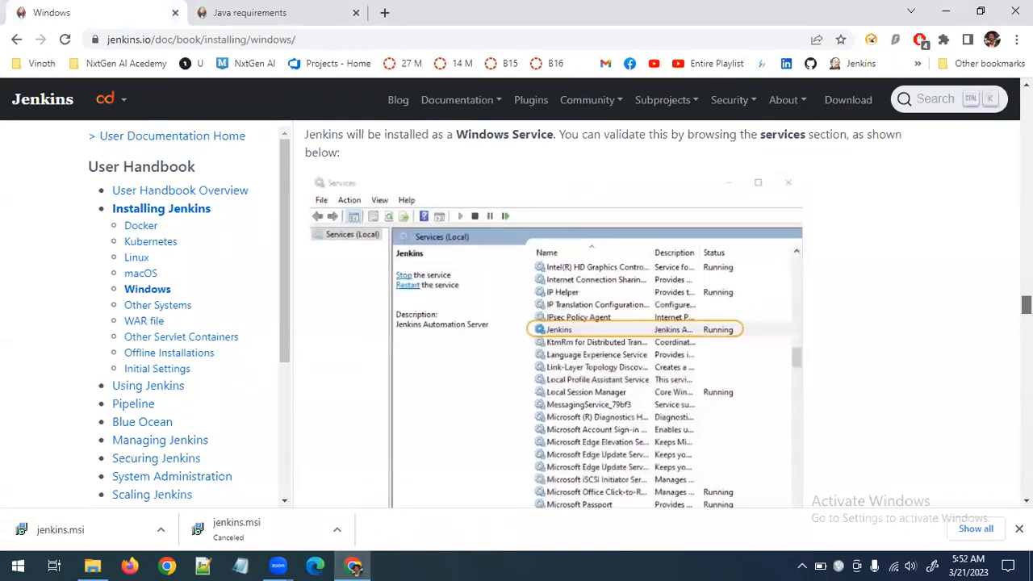
pyautogui.scroll(1, 631, 363)
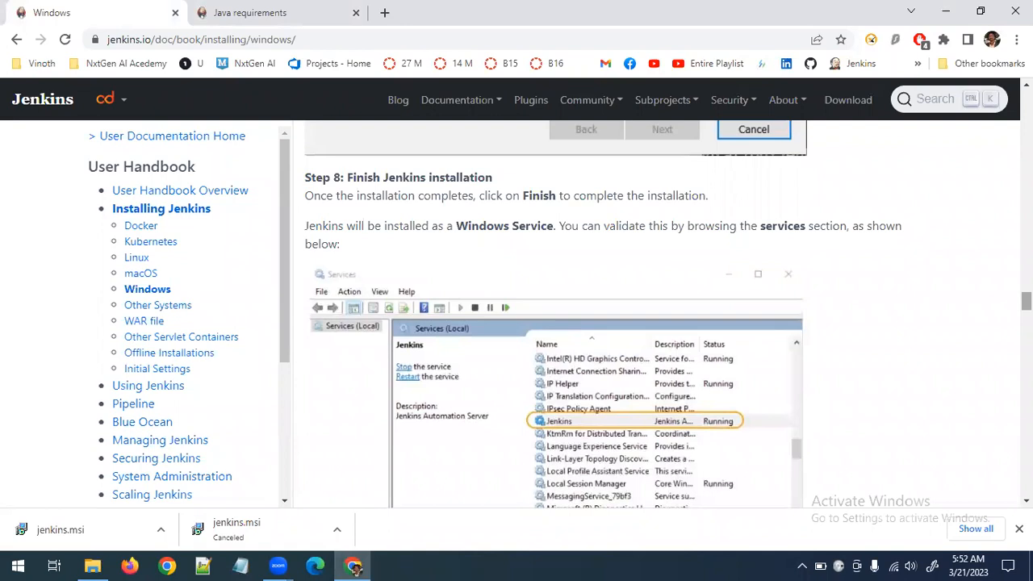
pyautogui.press('super')
pyautogui.write('wi')
pyautogui.press('BackSpace')
pyautogui.press('BackSpace')
pyautogui.write('serv')
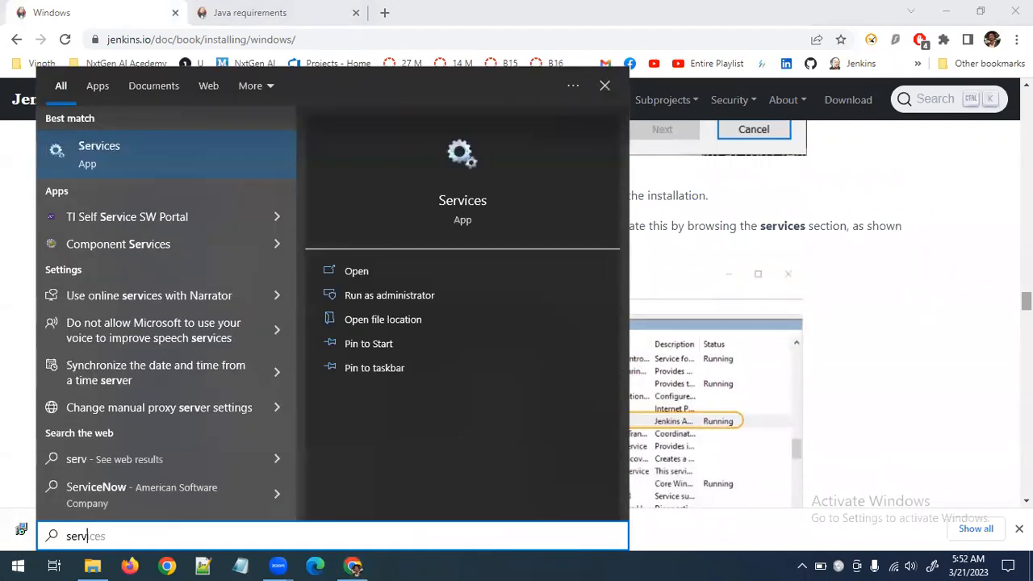
pyautogui.press('Return')
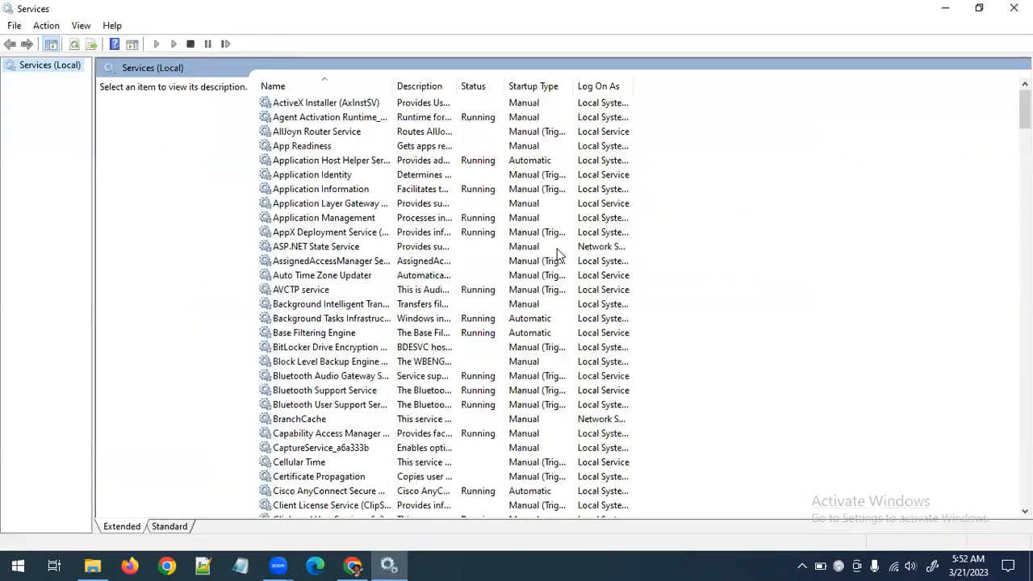
pyautogui.click(343, 203)
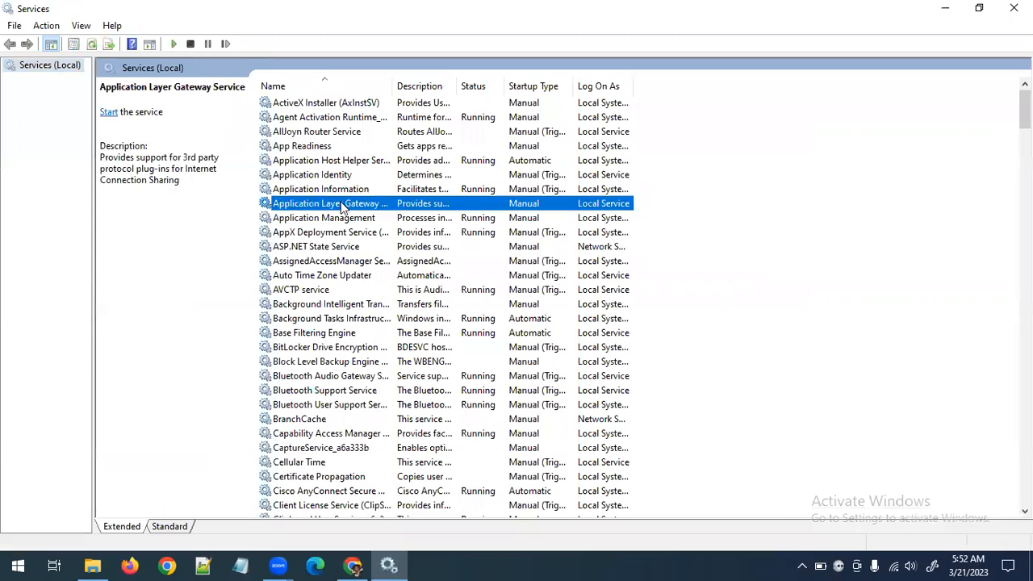
pyautogui.press('j')
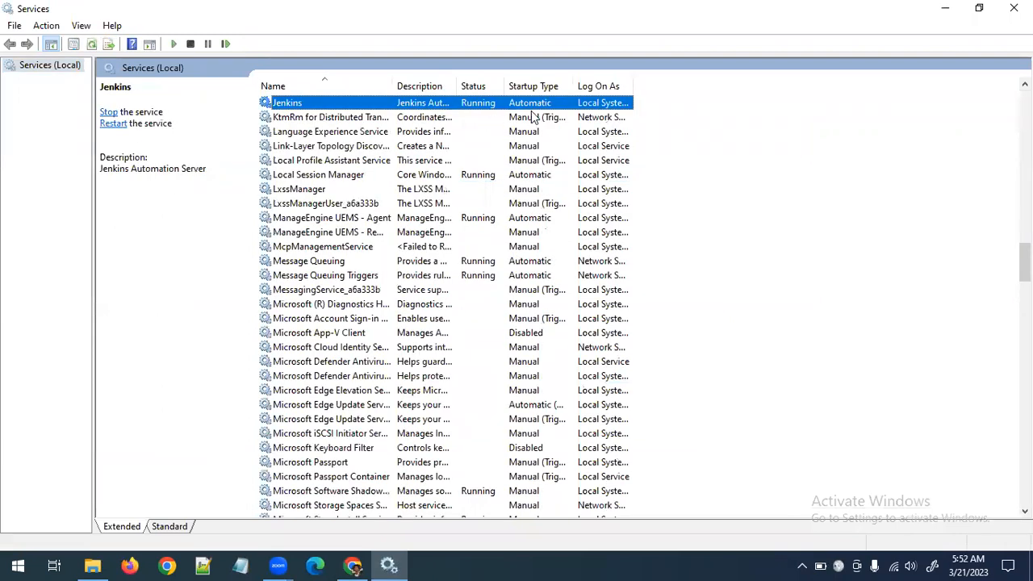
# Return to the guide in Chrome, review its silent install and post-installation setup sections, and close the Services window
pyautogui.click(353, 565)
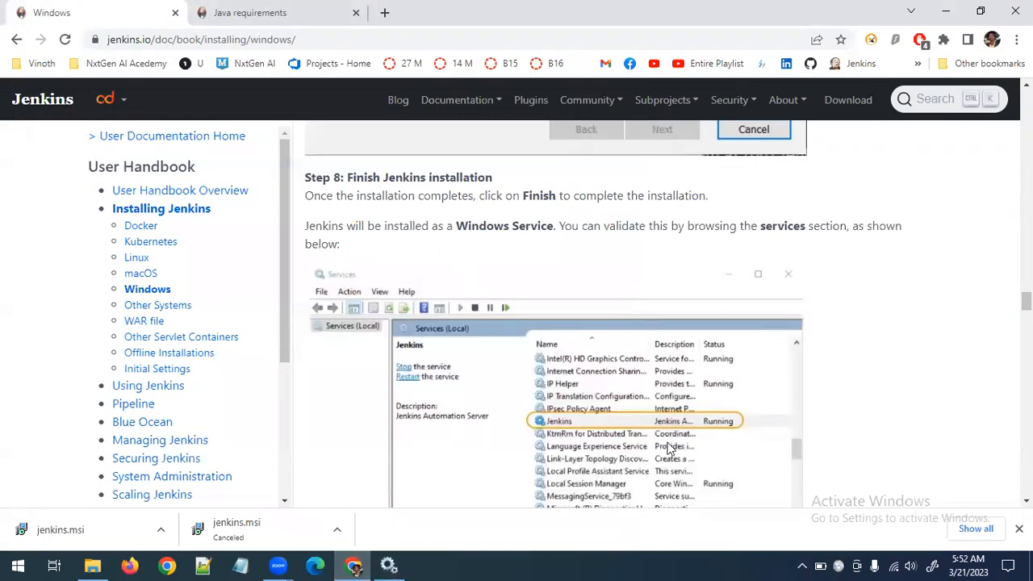
pyautogui.scroll(-5, 676, 412)
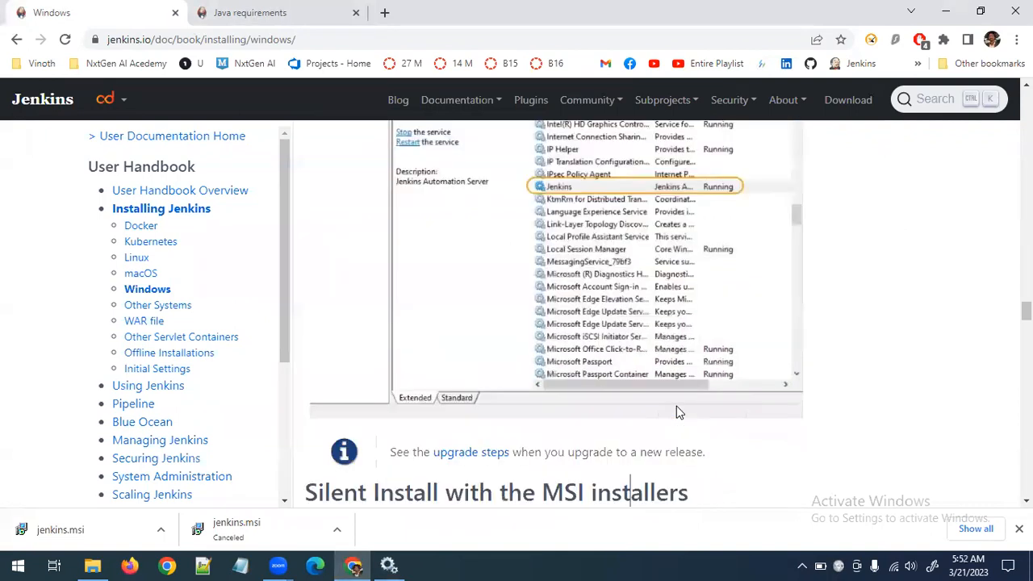
pyautogui.scroll(-4, 678, 408)
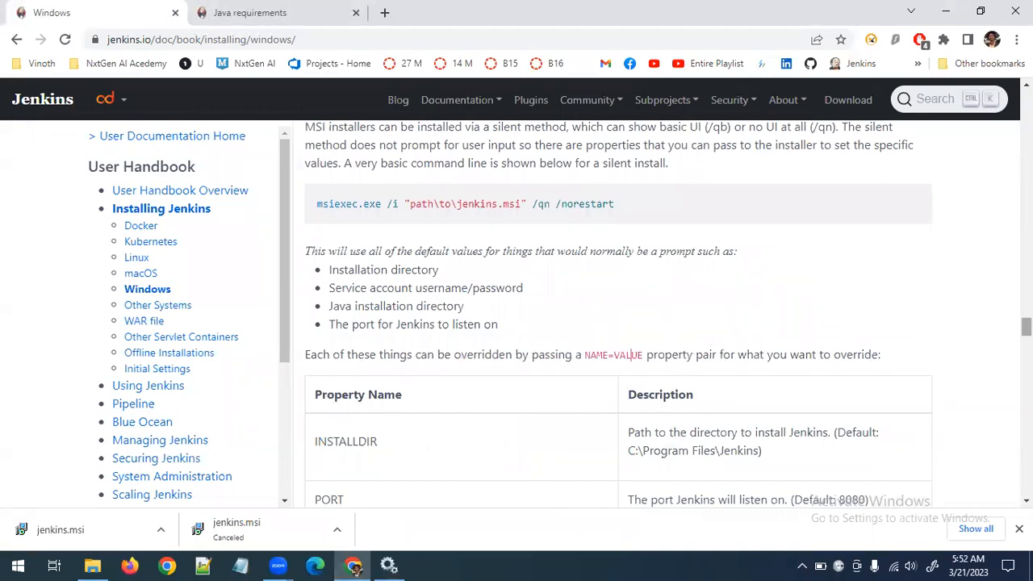
pyautogui.scroll(4, 631, 356)
pyautogui.scroll(1, 554, 315)
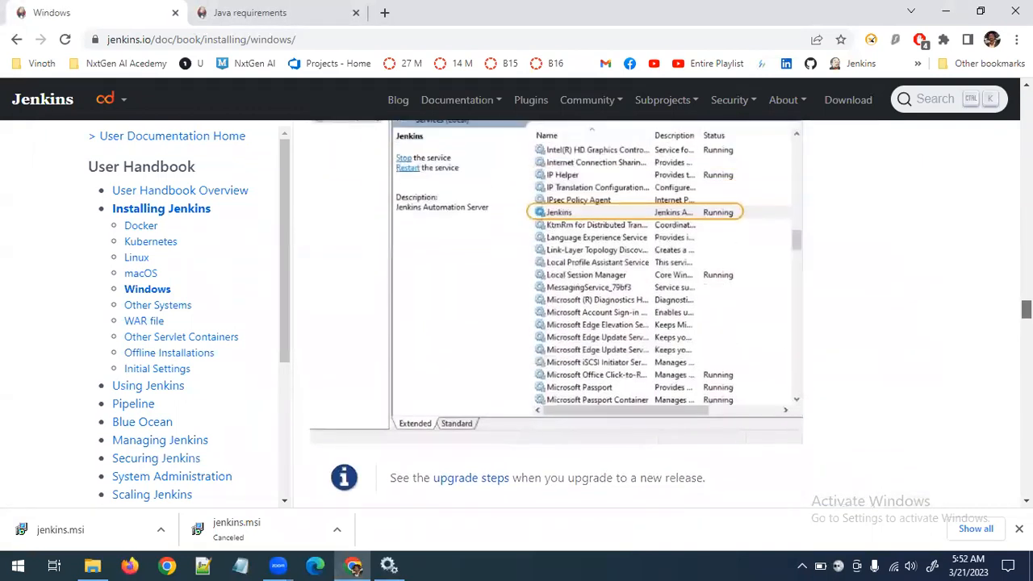
pyautogui.scroll(-10, 618, 314)
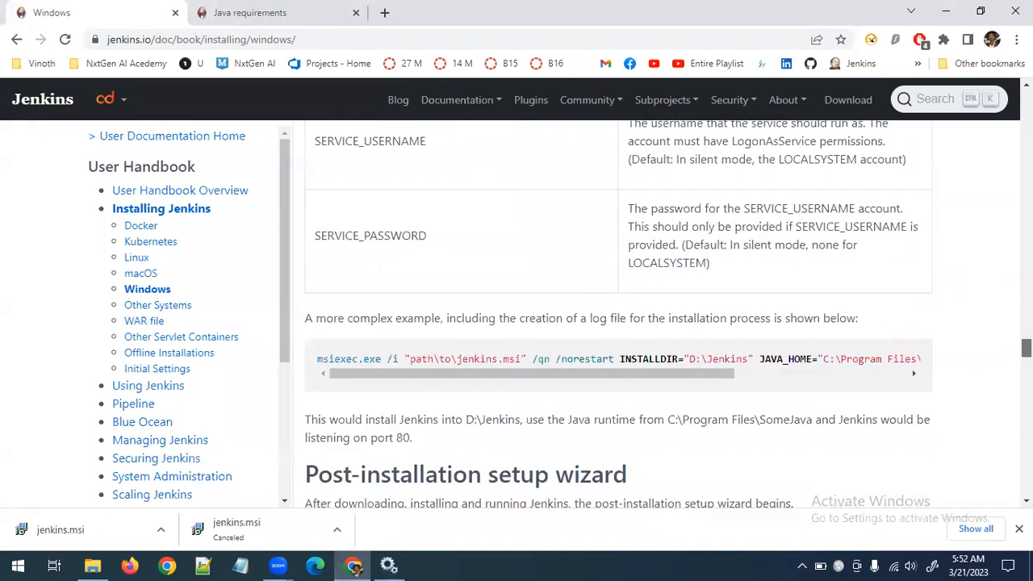
pyautogui.scroll(-3, 619, 315)
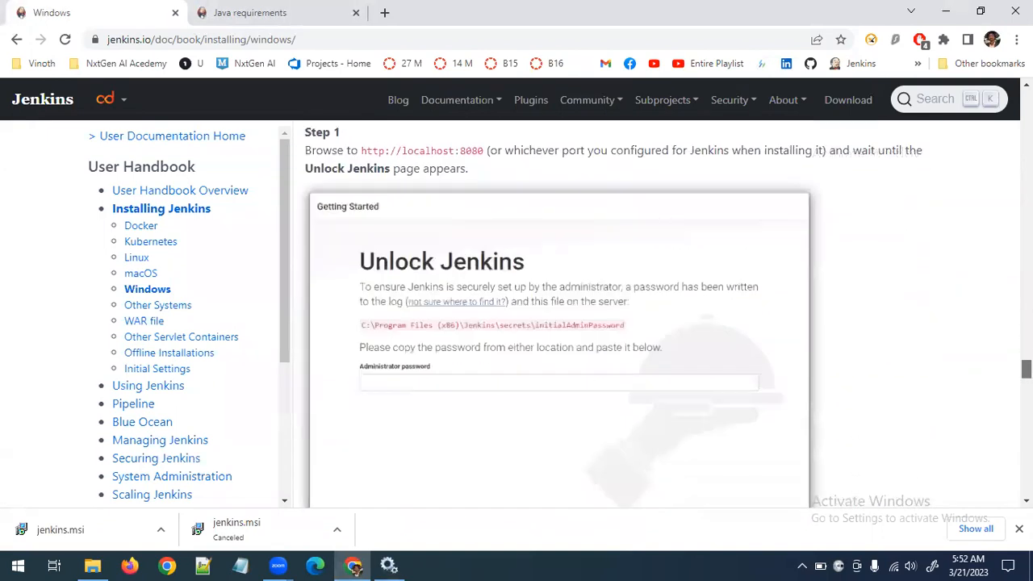
pyautogui.scroll(4, 618, 314)
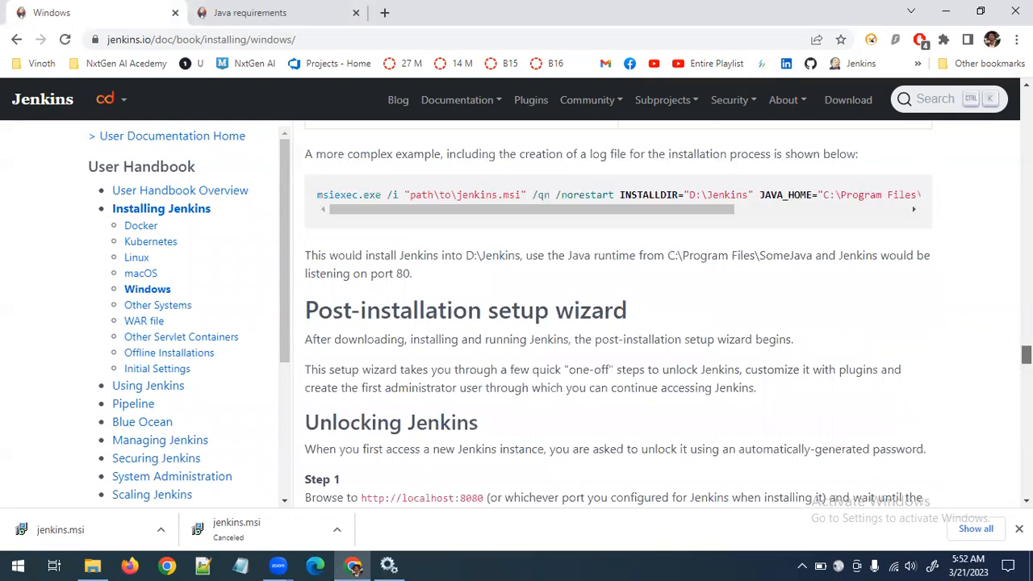
pyautogui.click(388, 565)
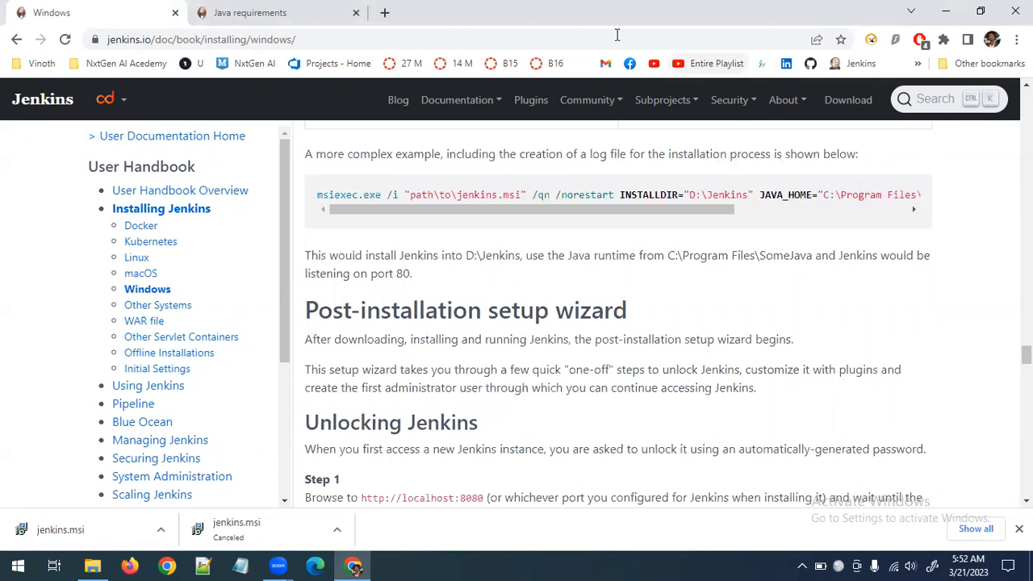
pyautogui.click(863, 71)
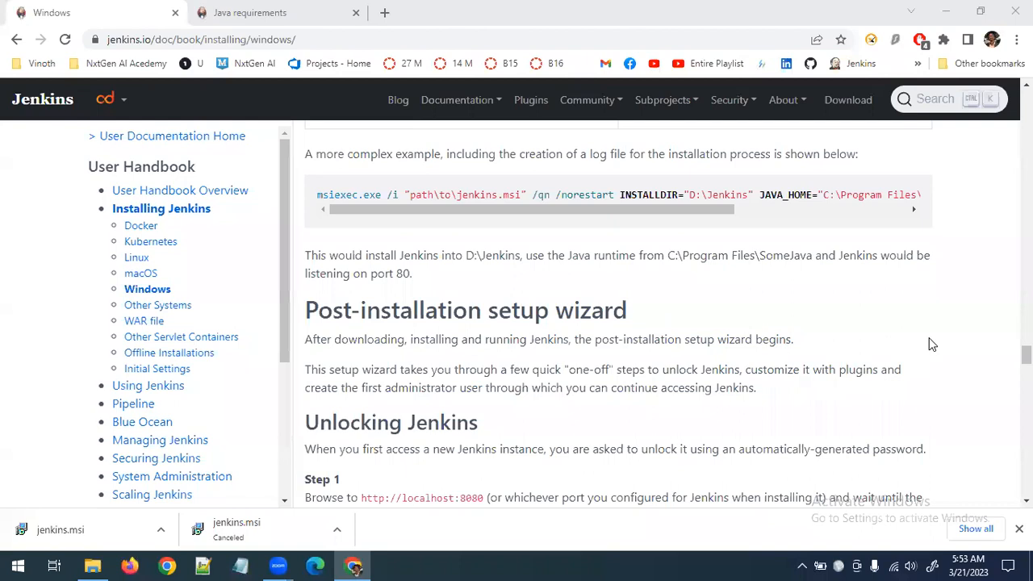
pyautogui.scroll(-1, 667, 314)
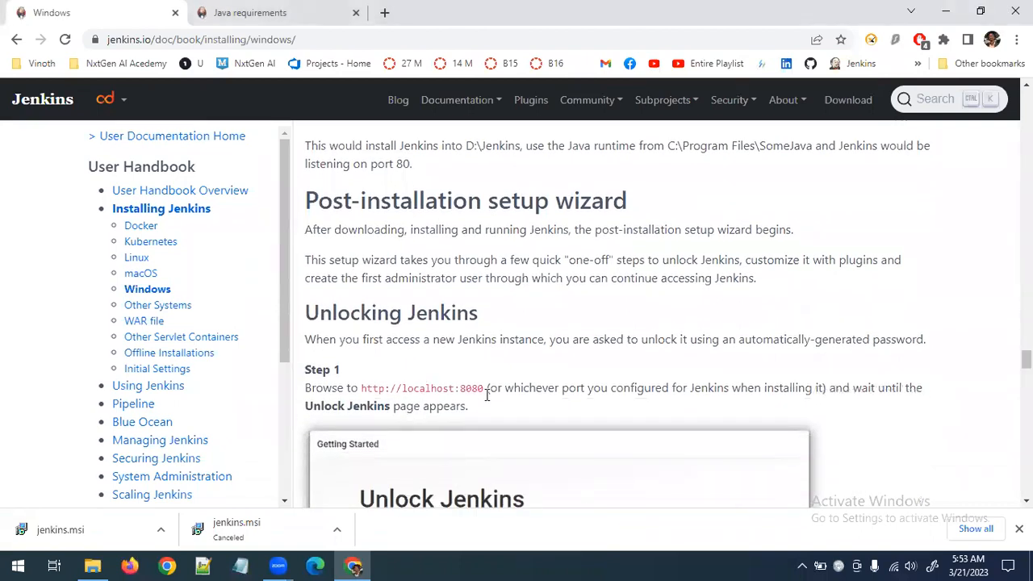
pyautogui.moveTo(483, 388); pyautogui.dragTo(397, 389)
pyautogui.click(457, 388)
pyautogui.moveTo(484, 388); pyautogui.dragTo(363, 384)
pyautogui.hotkey('ctrl', 'c')
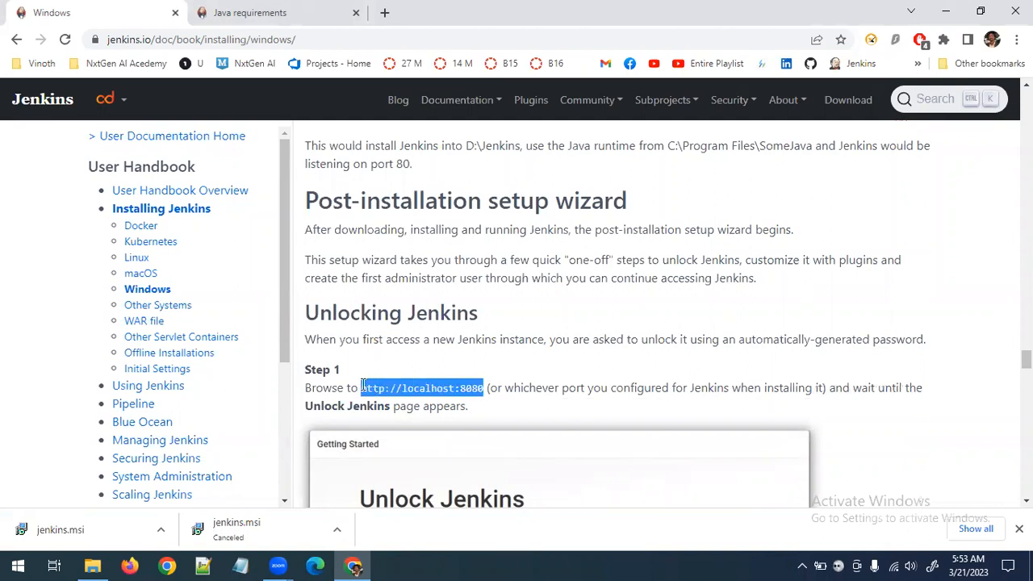
pyautogui.click(286, 10)
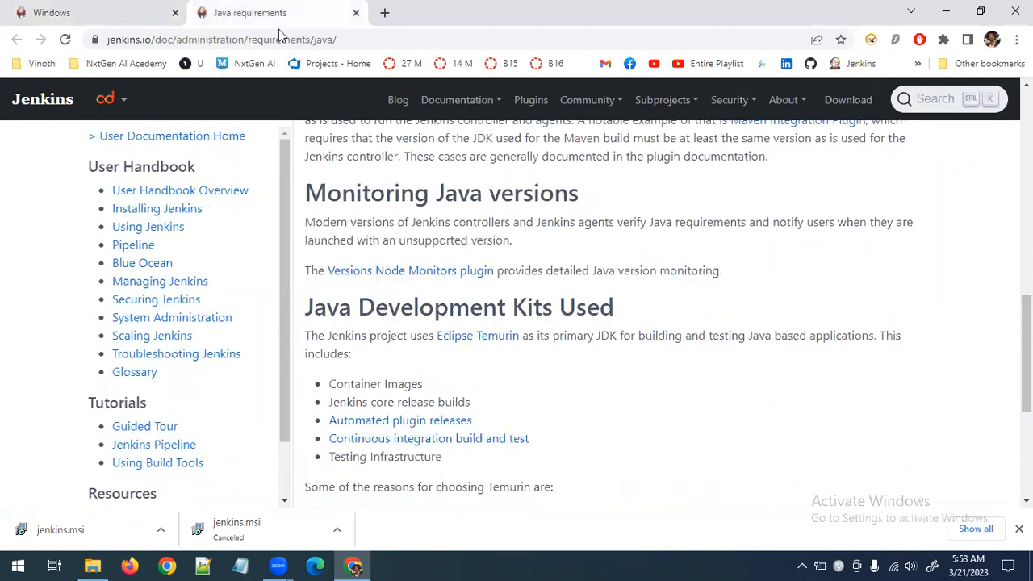
pyautogui.click(283, 39)
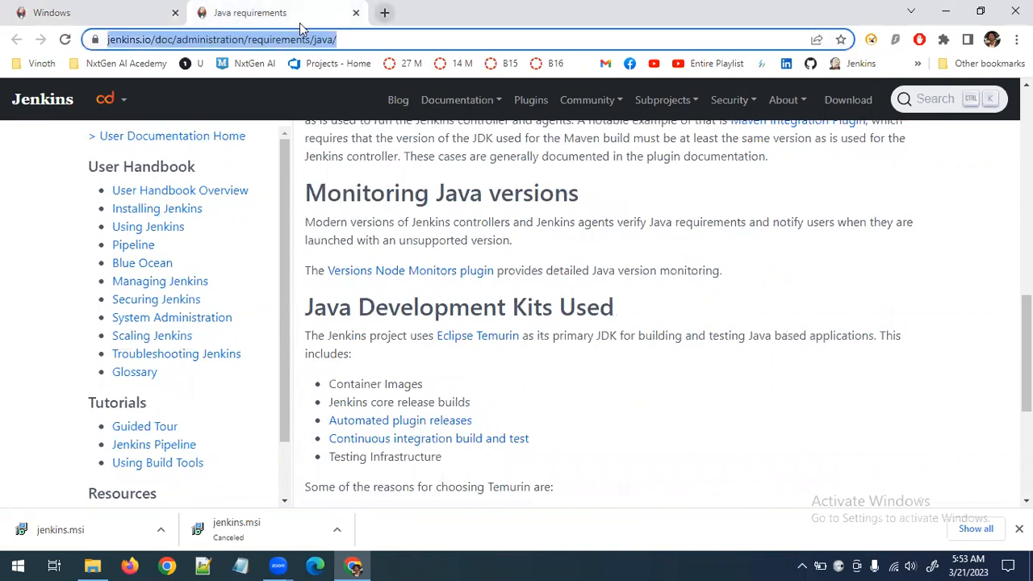
pyautogui.hotkey('ctrl', 't')
pyautogui.hotkey('ctrl', 'v')
pyautogui.press('Return')
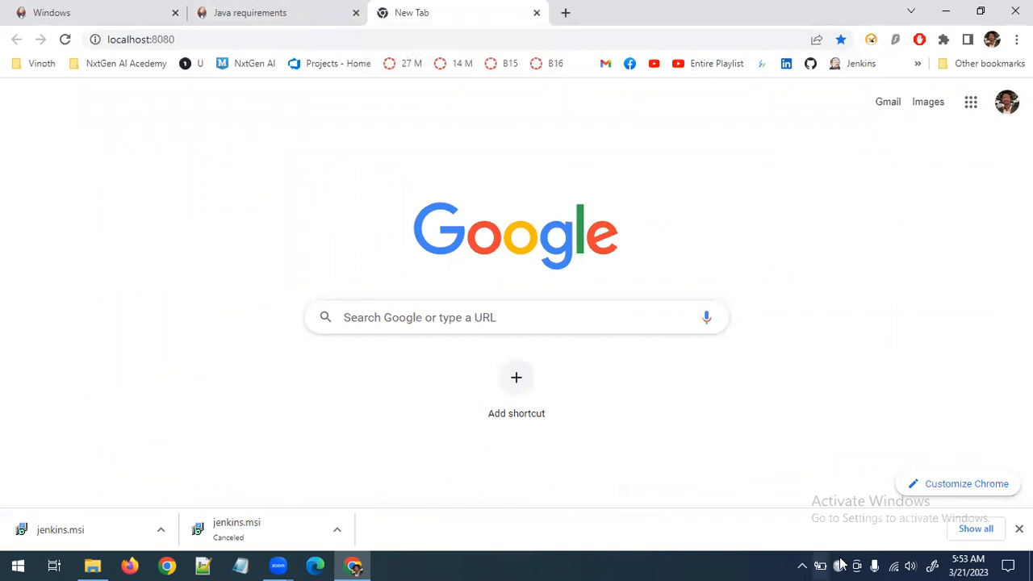
pyautogui.click(1019, 530)
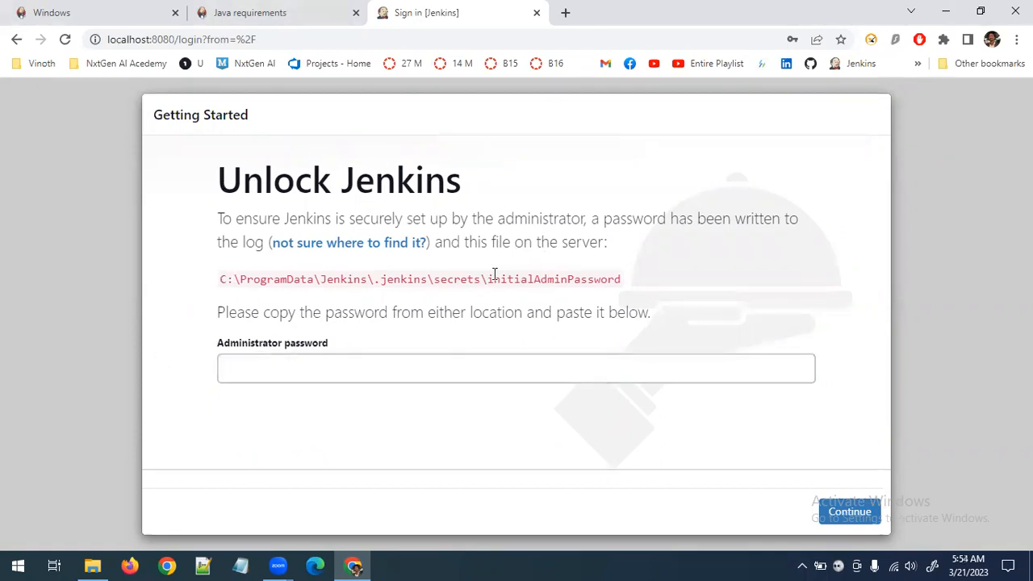
# Copy the initialAdminPassword file path from the Unlock Jenkins page and try to find it with Windows search
pyautogui.click(292, 378)
pyautogui.click(337, 392)
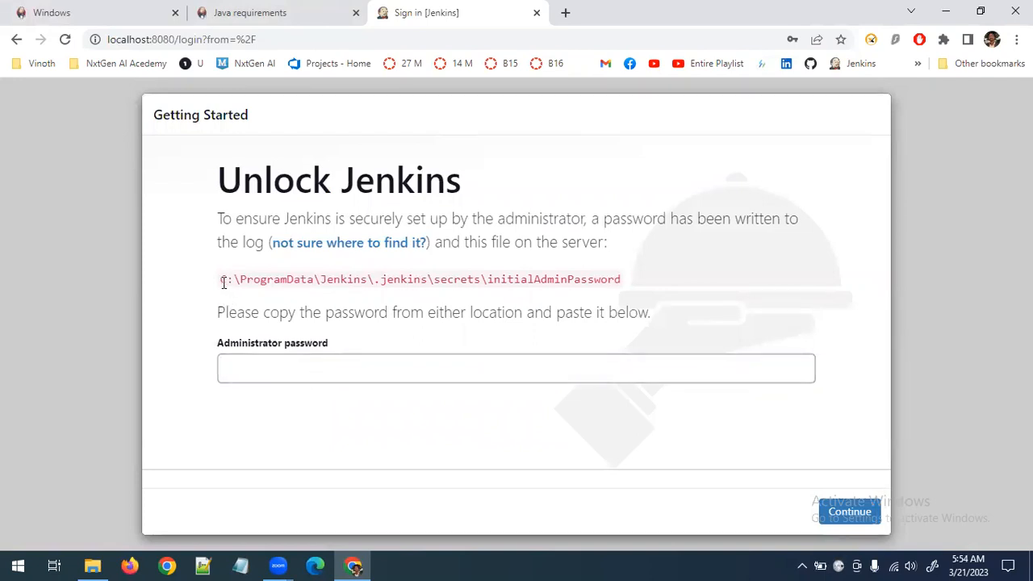
pyautogui.moveTo(221, 280); pyautogui.dragTo(632, 282)
pyautogui.hotkey('ctrl', 'c')
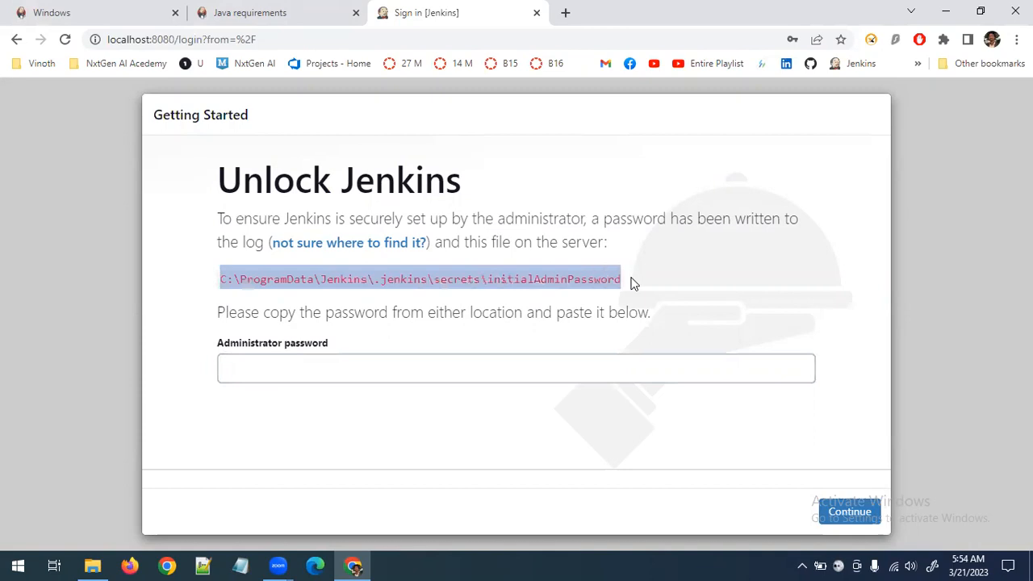
pyautogui.press('super')
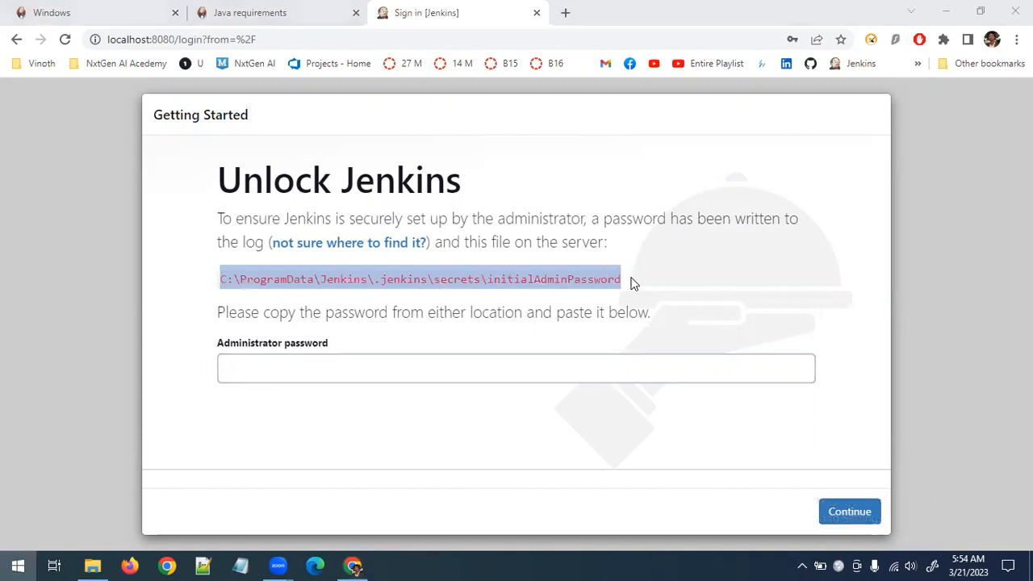
pyautogui.hotkey('ctrl', 'v')
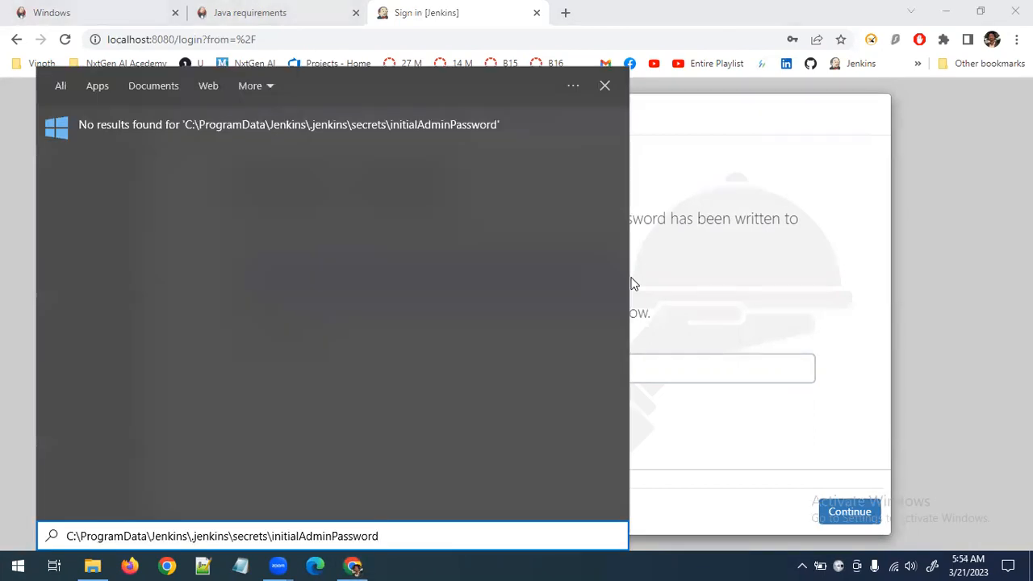
pyautogui.press('Escape')
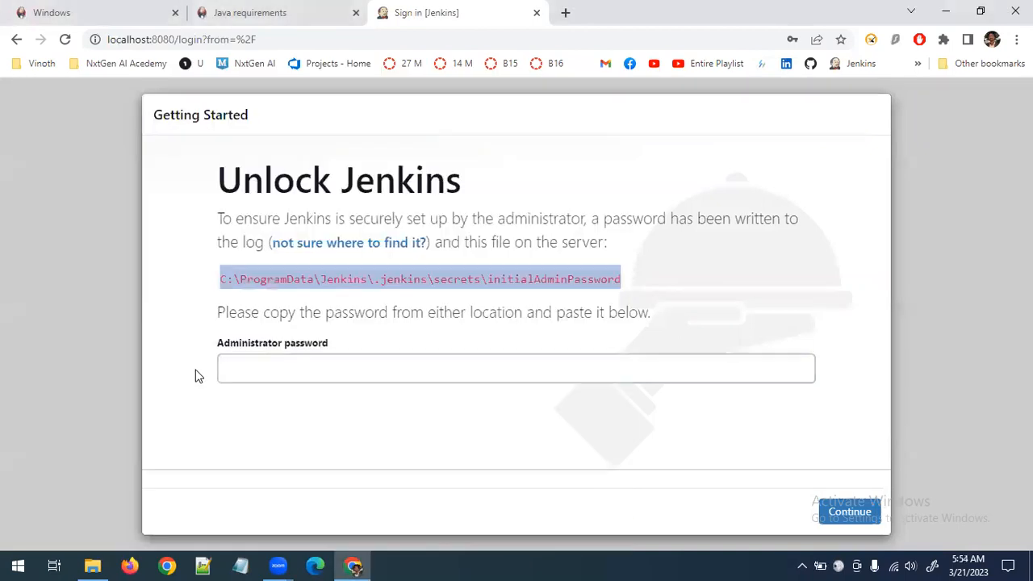
# Switch to File Explorer, go to Local Disk (C:), and locate the ProgramData folder
pyautogui.click(92, 566)
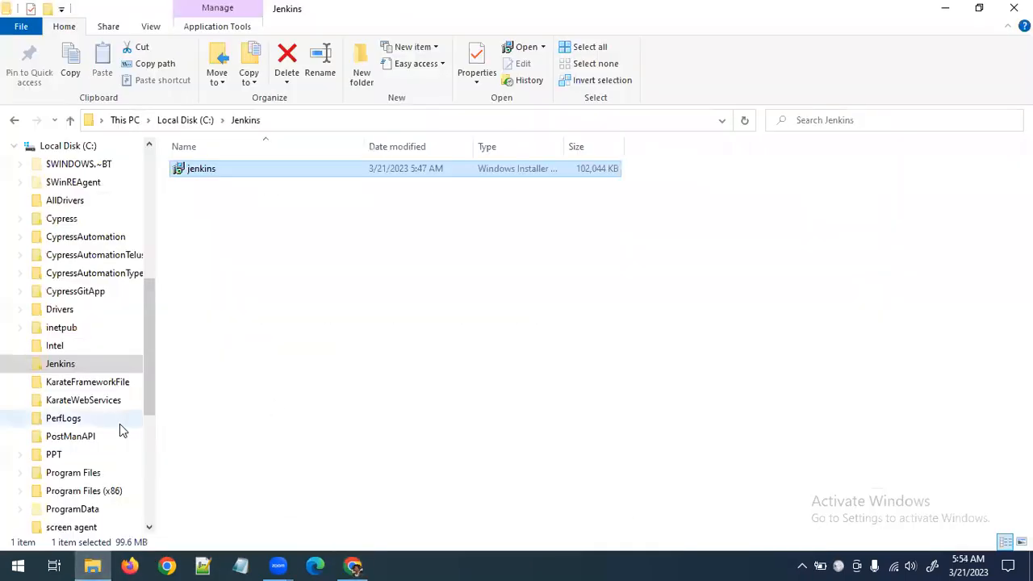
pyautogui.click(77, 147)
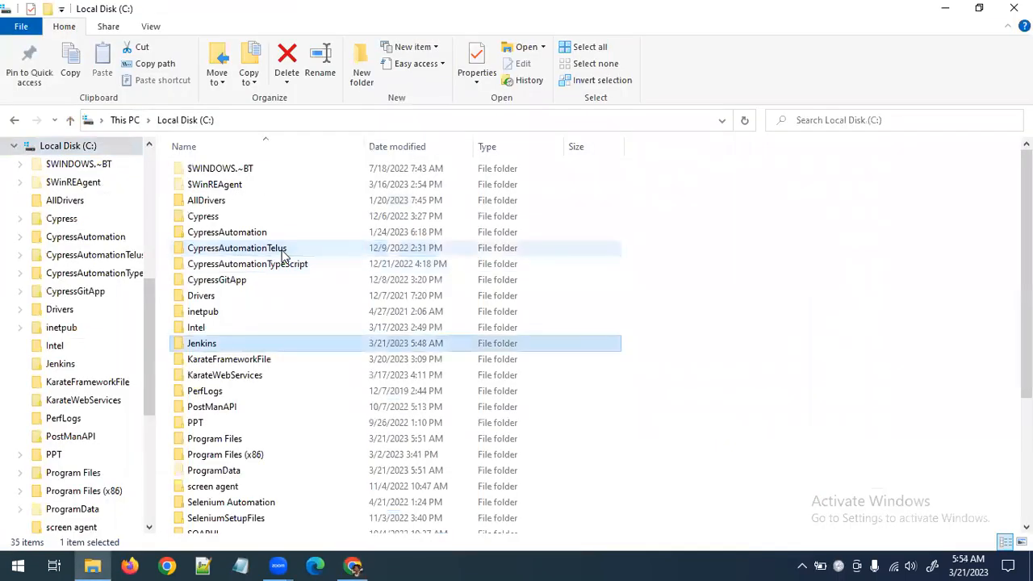
pyautogui.press('Return')
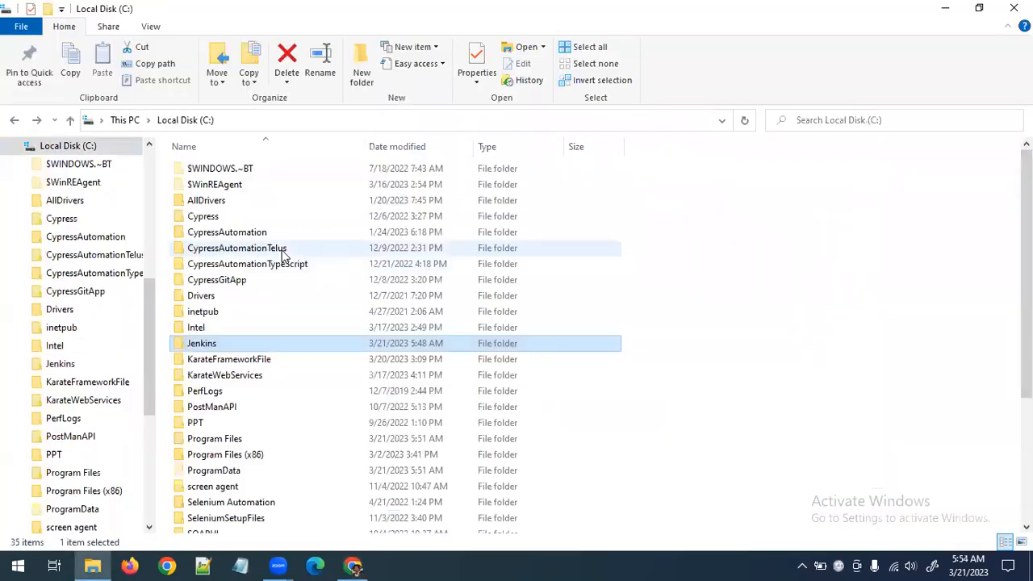
pyautogui.press('p')
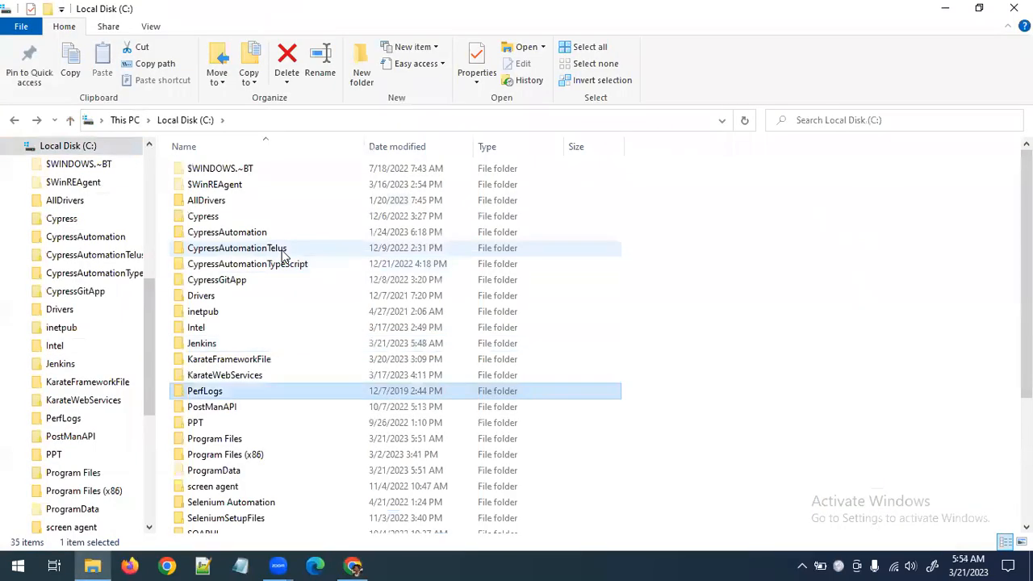
pyautogui.press('p')
pyautogui.press('p')
pyautogui.press('p')
pyautogui.press('p')
pyautogui.press('Down')
pyautogui.press('Down')
pyautogui.press('Up')
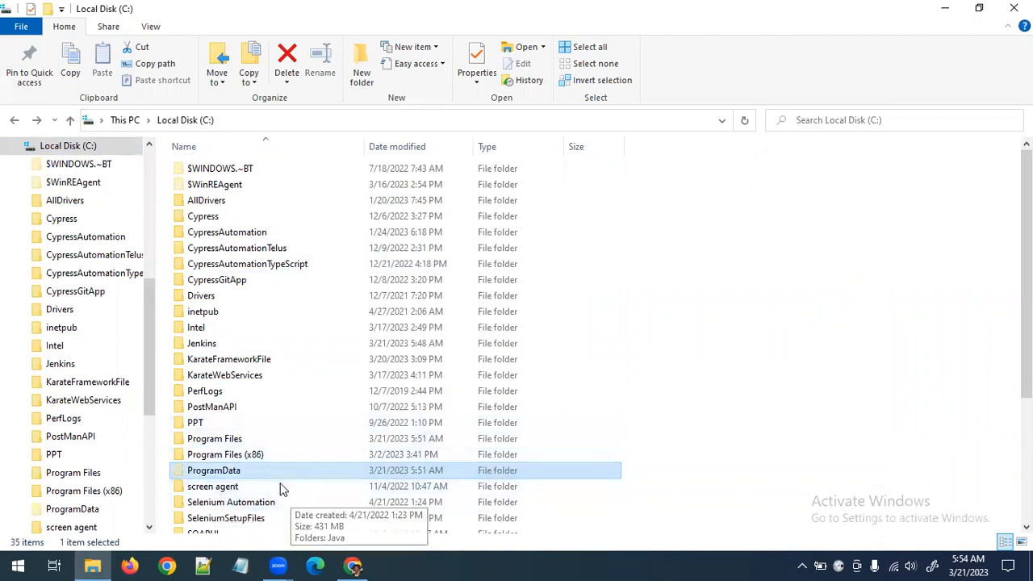
# Show hidden items in File Explorer and open the ProgramData folder on the C: drive
pyautogui.click(157, 31)
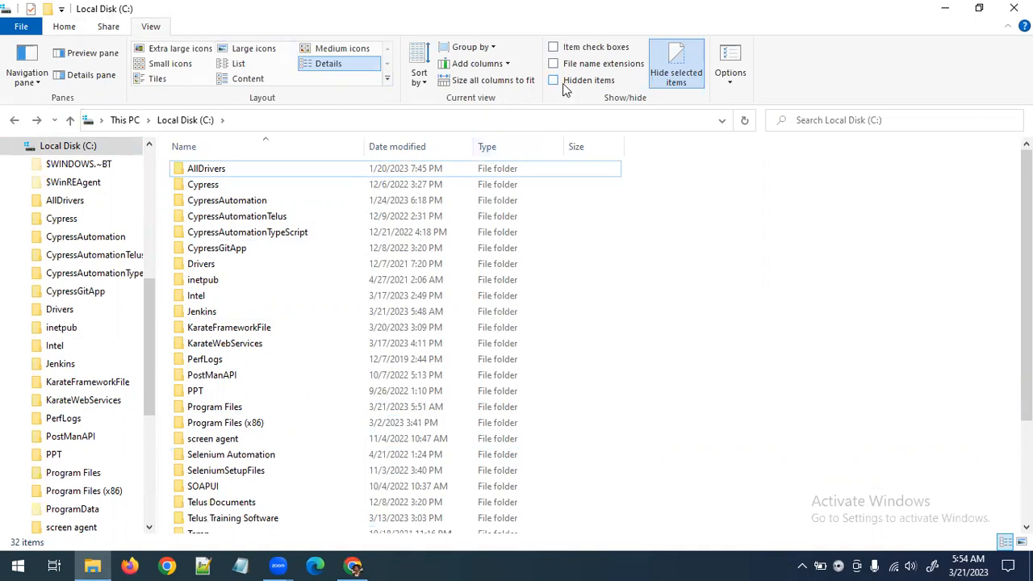
pyautogui.click(563, 83)
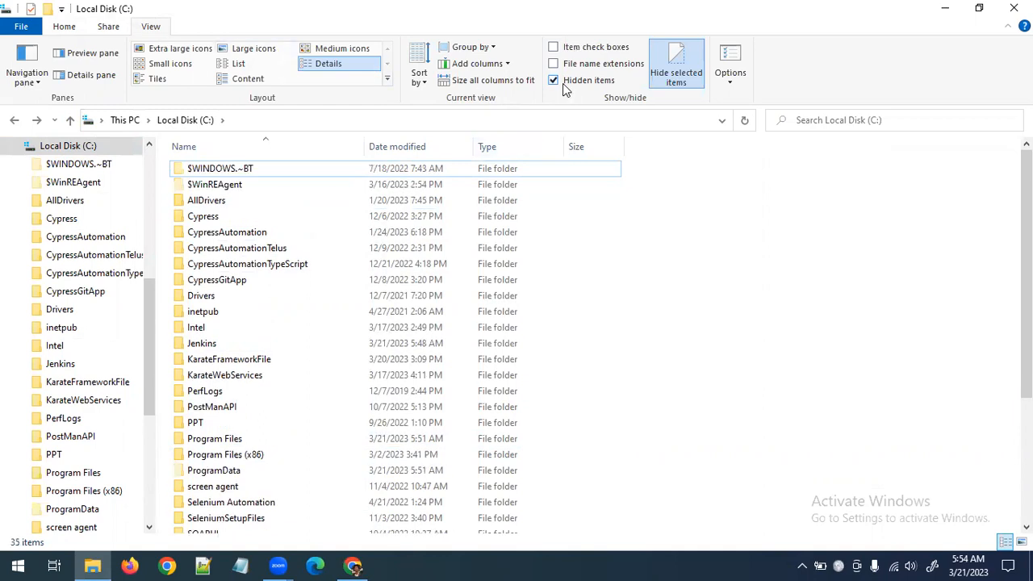
pyautogui.doubleClick(225, 475)
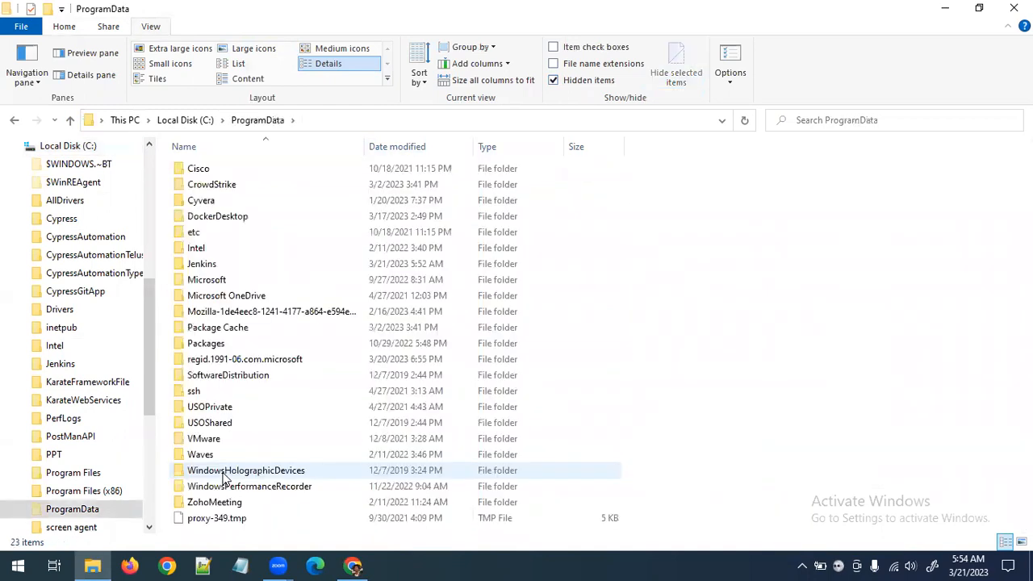
# Following the path on the Unlock Jenkins page, open the Jenkins, .jenkins and secrets folders inside ProgramData
pyautogui.hotkey('alt', 'Tab')
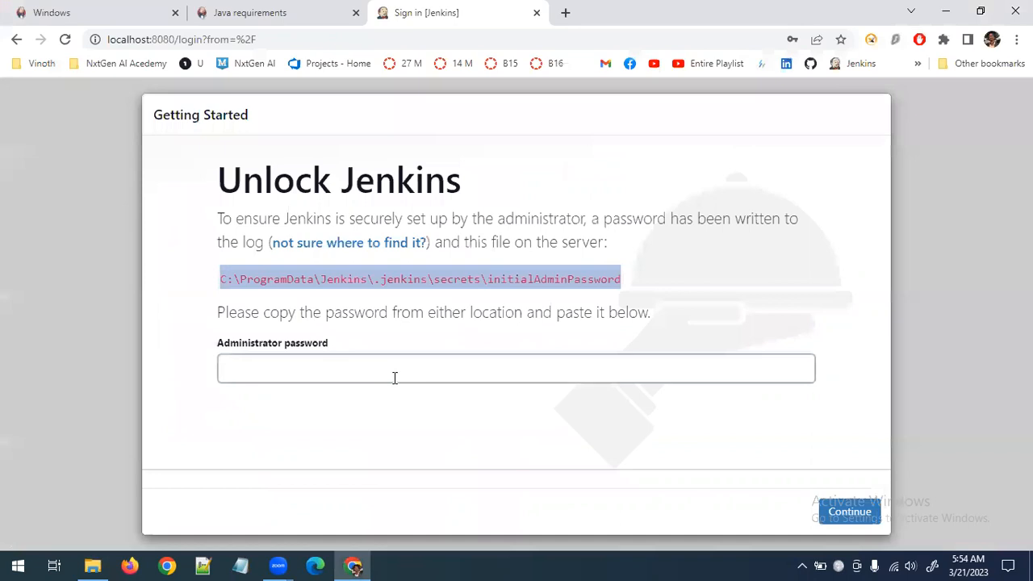
pyautogui.hotkey('alt', 'Tab')
pyautogui.press('j')
pyautogui.press('Return')
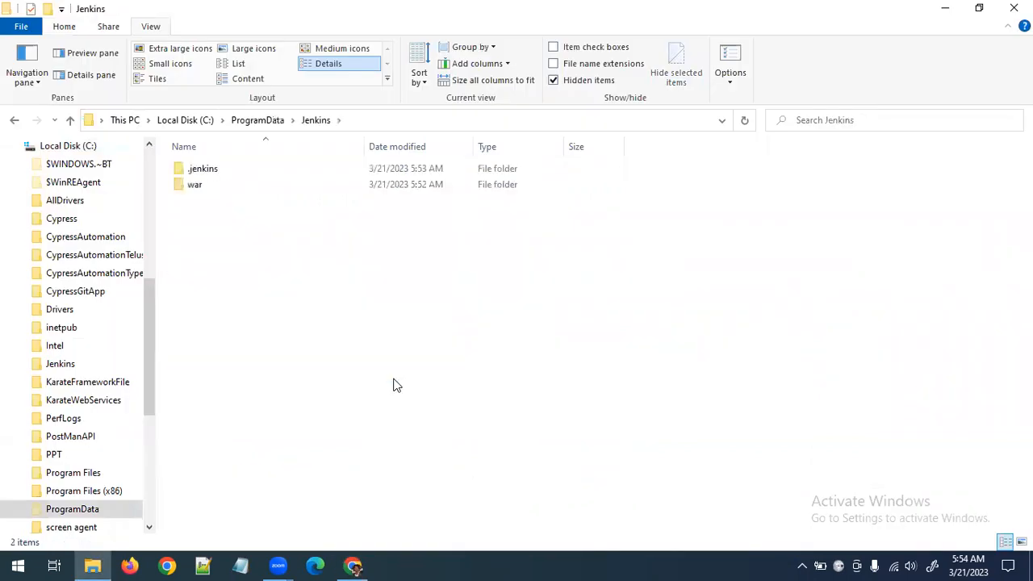
pyautogui.hotkey('alt', 'Tab')
pyautogui.hotkey('alt', 'Tab')
pyautogui.press('Up')
pyautogui.press('Return')
pyautogui.hotkey('alt', 'Tab')
pyautogui.hotkey('alt', 'Tab')
pyautogui.press('s')
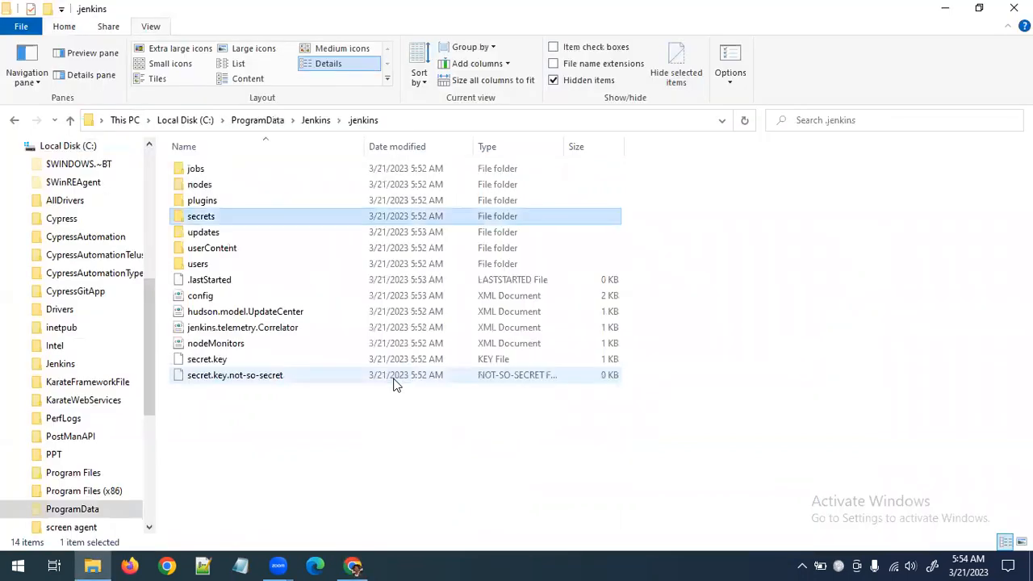
pyautogui.press('Return')
# Select the initialAdminPassword file in the secrets folder and check its name against the path on the Unlock Jenkins page
pyautogui.press('Down')
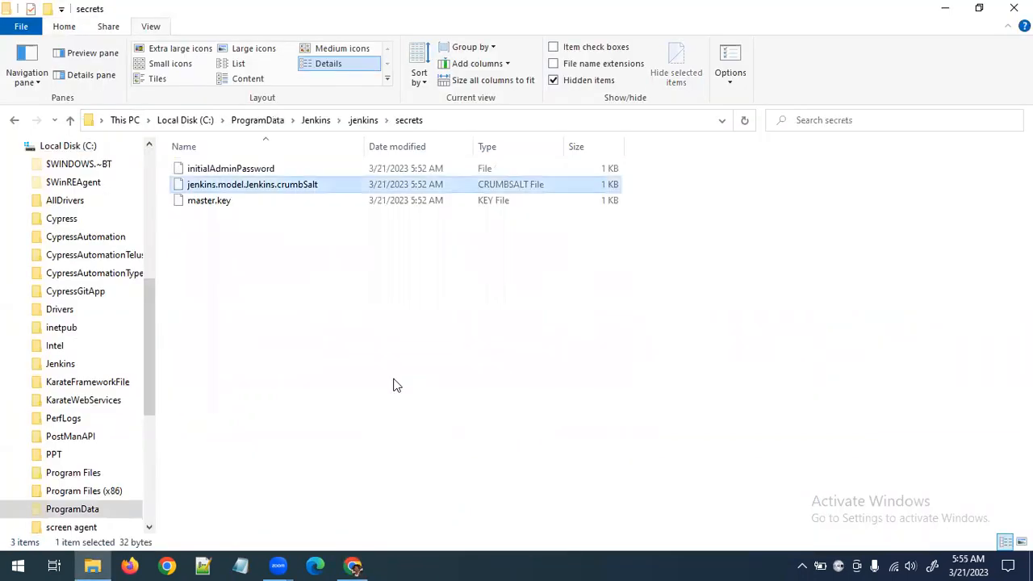
pyautogui.press('Up')
pyautogui.hotkey('shift', 'Down')
pyautogui.hotkey('shift', 'Down')
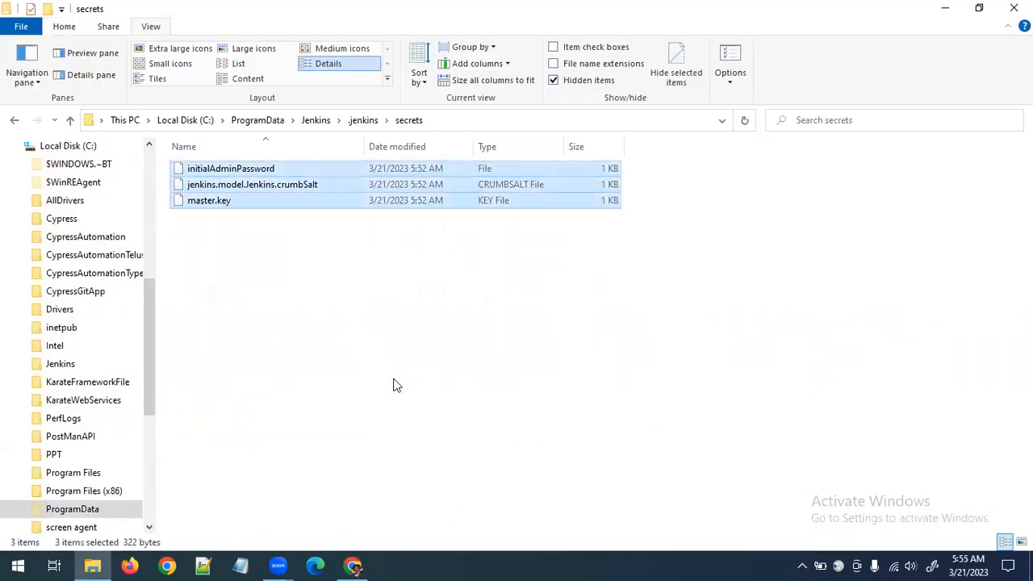
pyautogui.hotkey('shift', 'Up')
pyautogui.hotkey('shift', 'Up')
pyautogui.hotkey('alt', 'Tab')
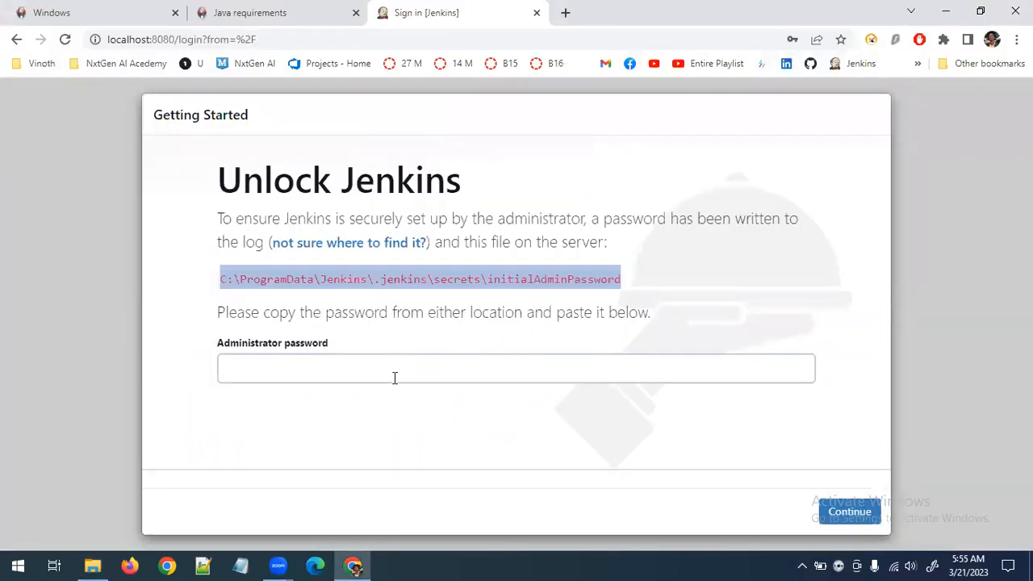
pyautogui.hotkey('alt', 'Tab')
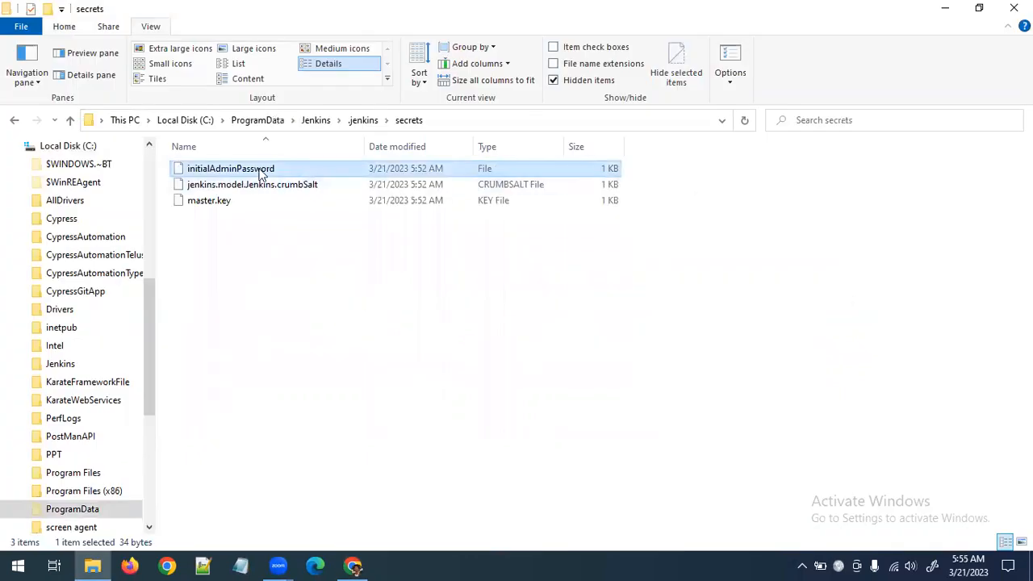
# Try to open the initialAdminPassword file from the secrets folder, and quit the stray background app in the system tray
pyautogui.rightClick(251, 159)
pyautogui.click(231, 171)
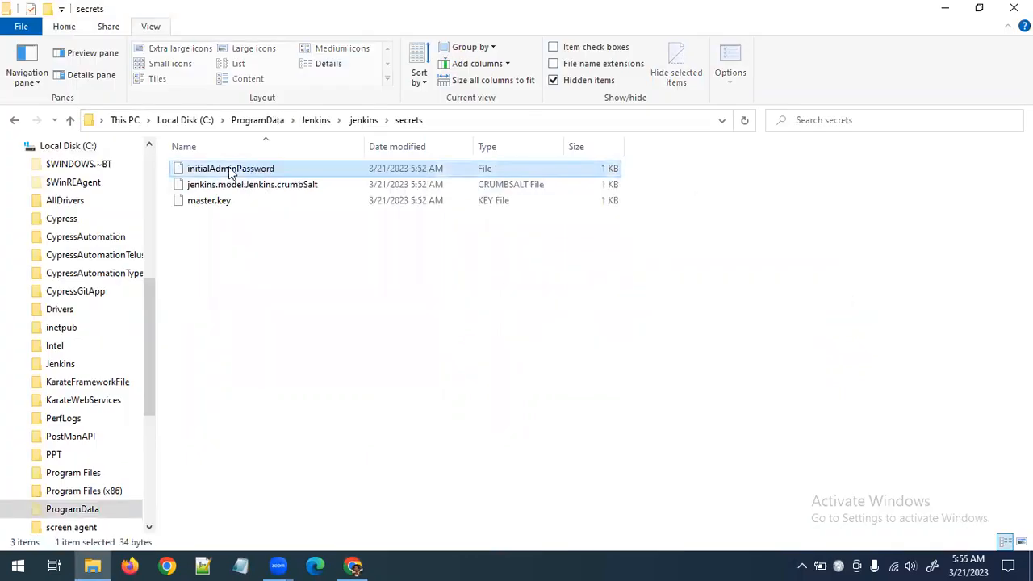
pyautogui.rightClick(232, 169)
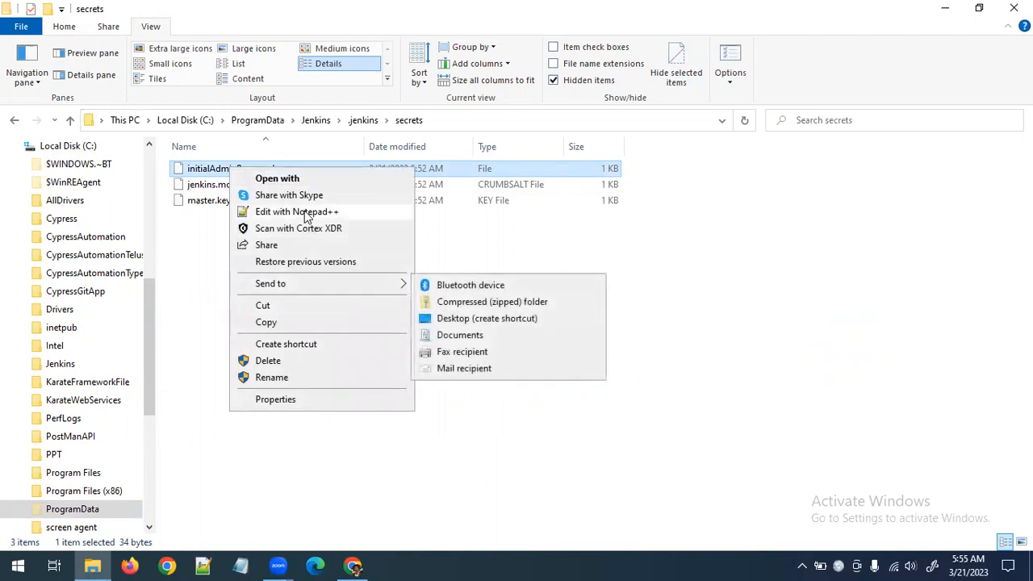
pyautogui.click(291, 179)
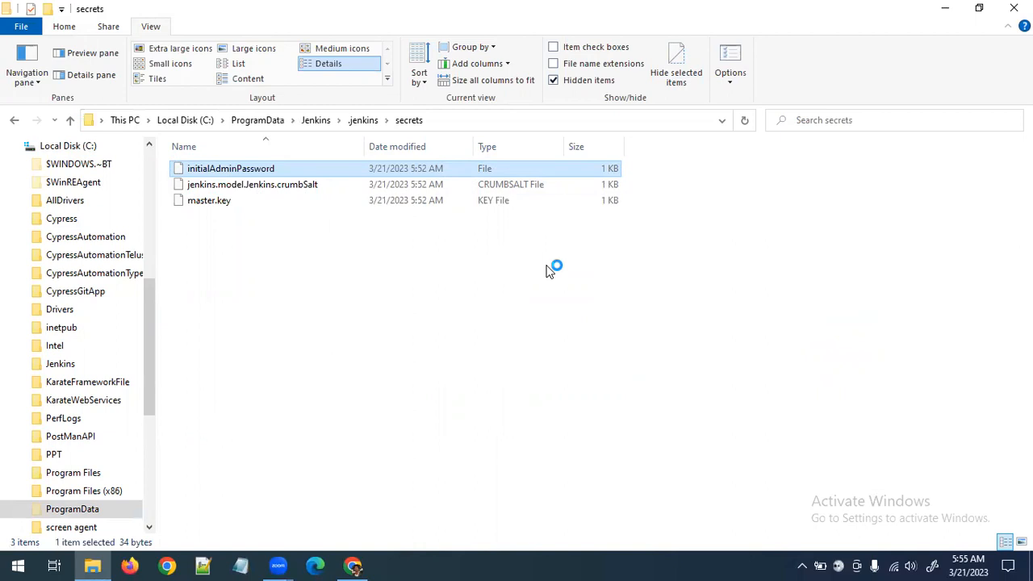
pyautogui.click(283, 315)
pyautogui.hotkey('alt', 'Tab')
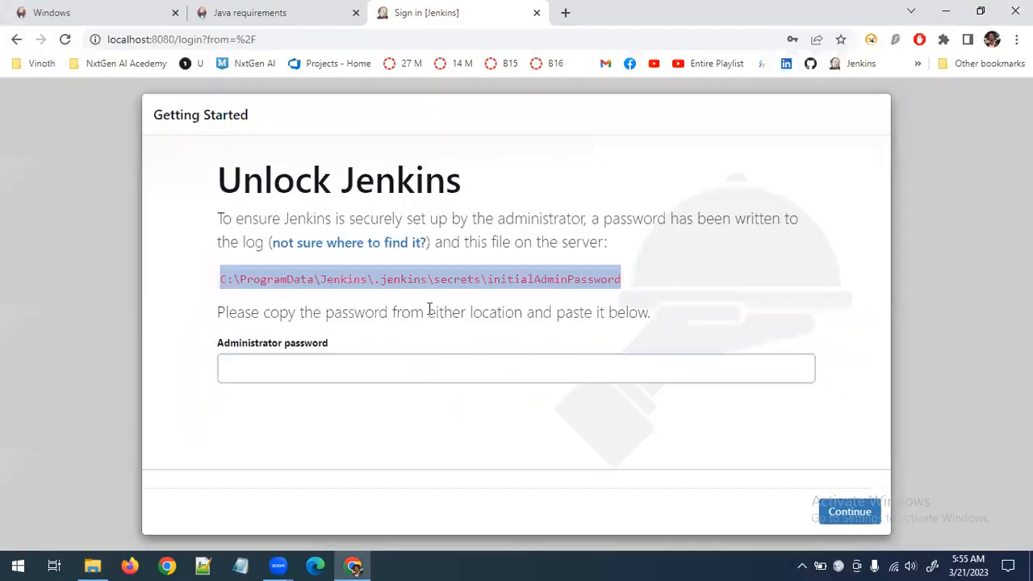
pyautogui.hotkey('alt', 'Tab')
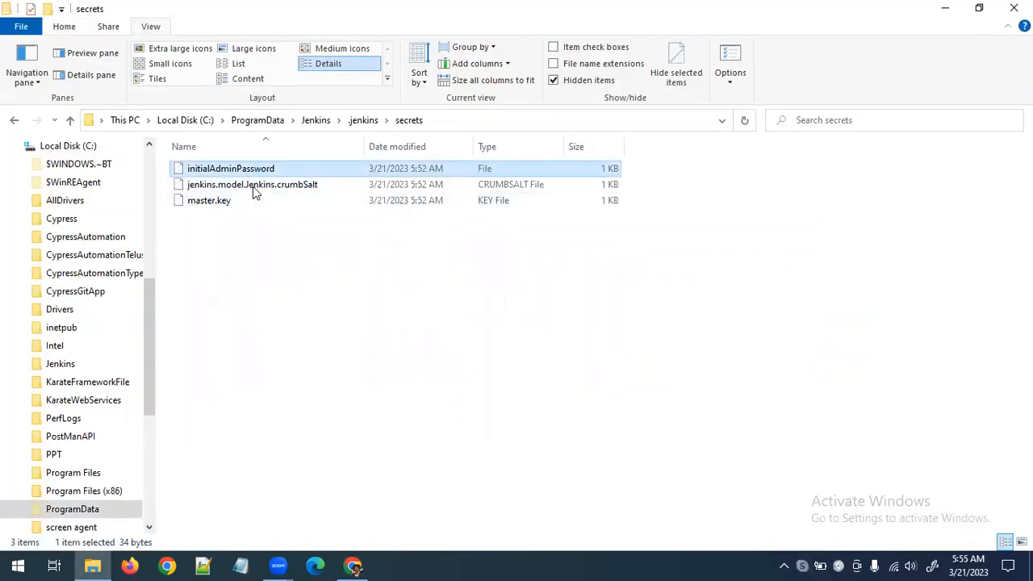
pyautogui.rightClick(802, 566)
pyautogui.click(847, 553)
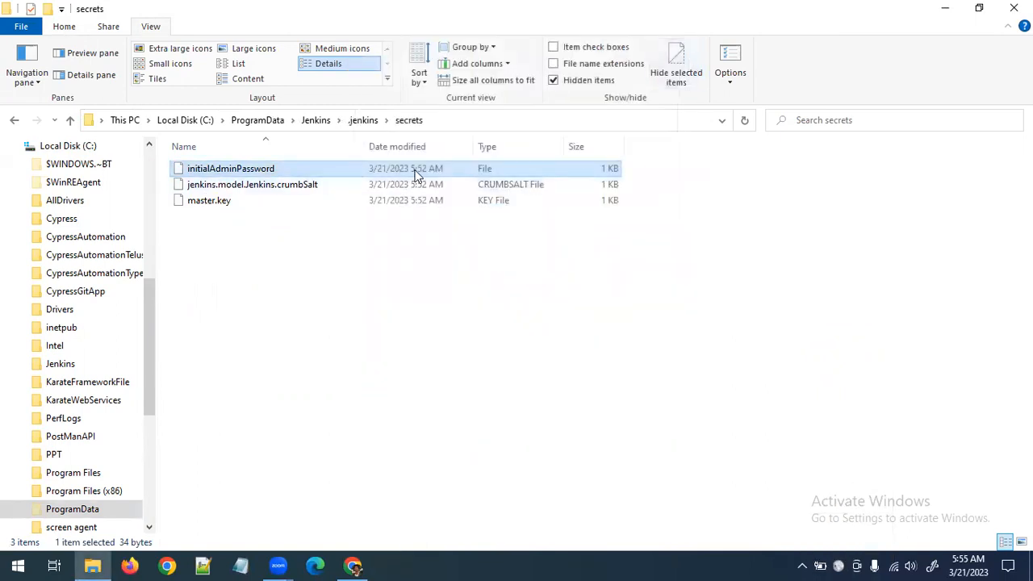
# Open the initialAdminPassword file in Notepad++ and copy the administrator password it contains
pyautogui.rightClick(238, 172)
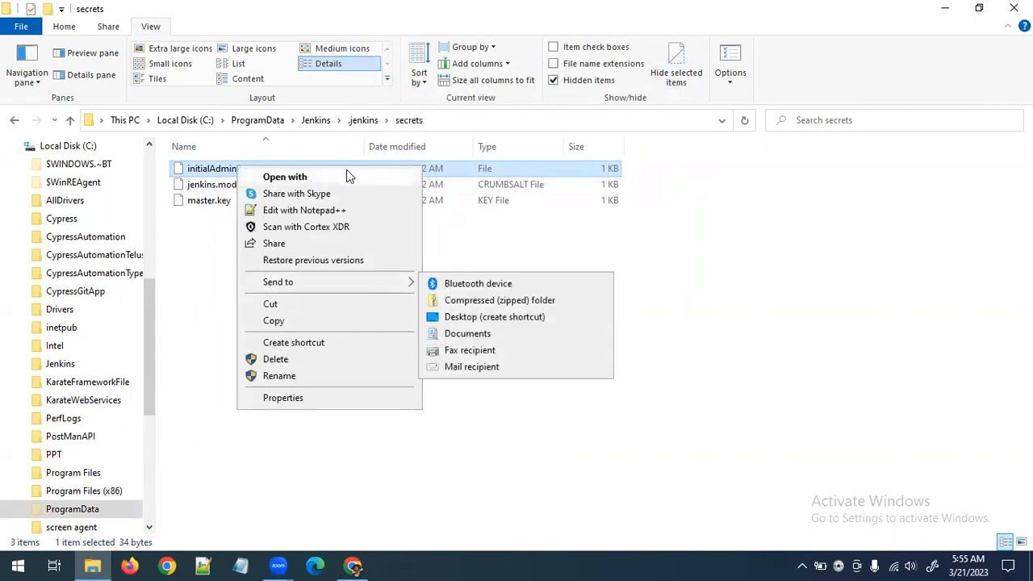
pyautogui.click(327, 211)
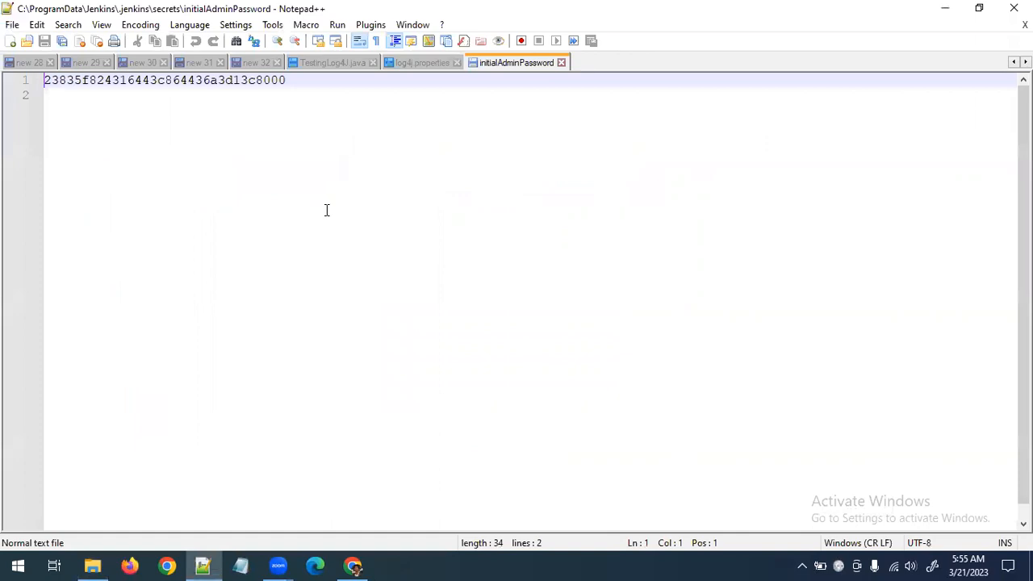
pyautogui.doubleClick(184, 80)
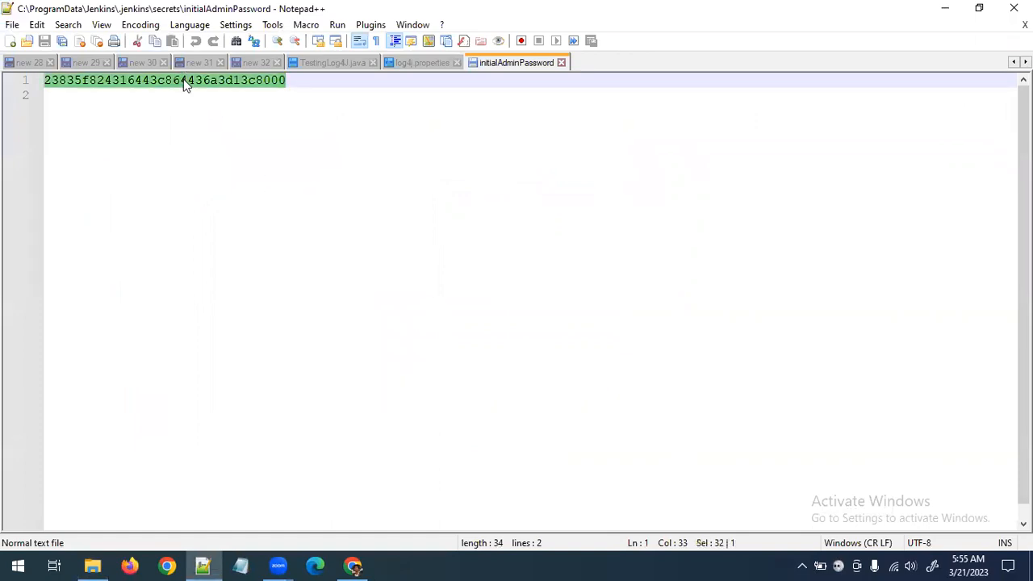
# Unlock Jenkins in Chrome with the copied administrator password, and update the browser's saved password for the admin username
pyautogui.hotkey('alt', 'Tab')
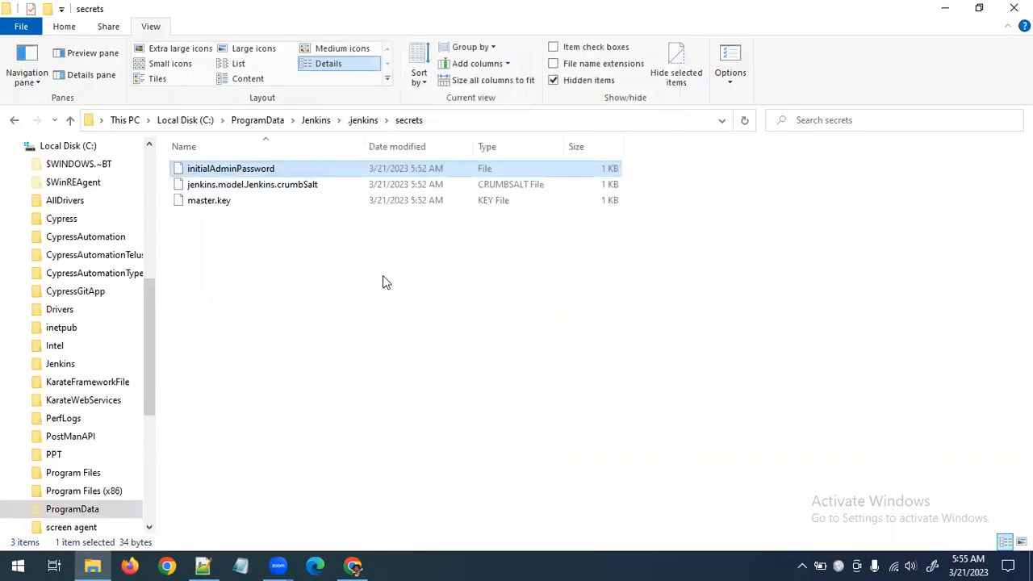
pyautogui.hotkey('alt', 'Tab')
pyautogui.click(313, 377)
pyautogui.hotkey('ctrl', 'v')
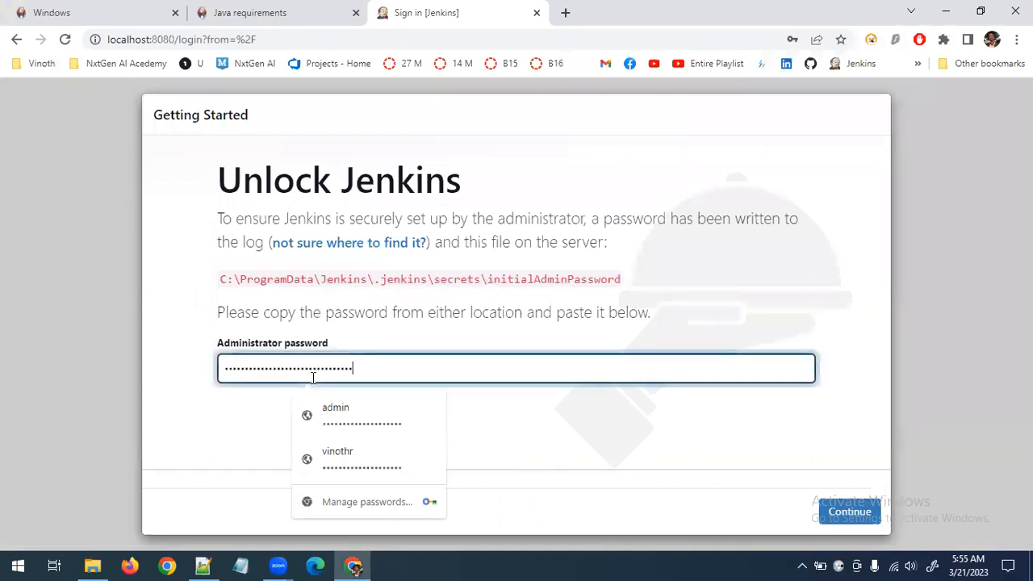
pyautogui.click(627, 466)
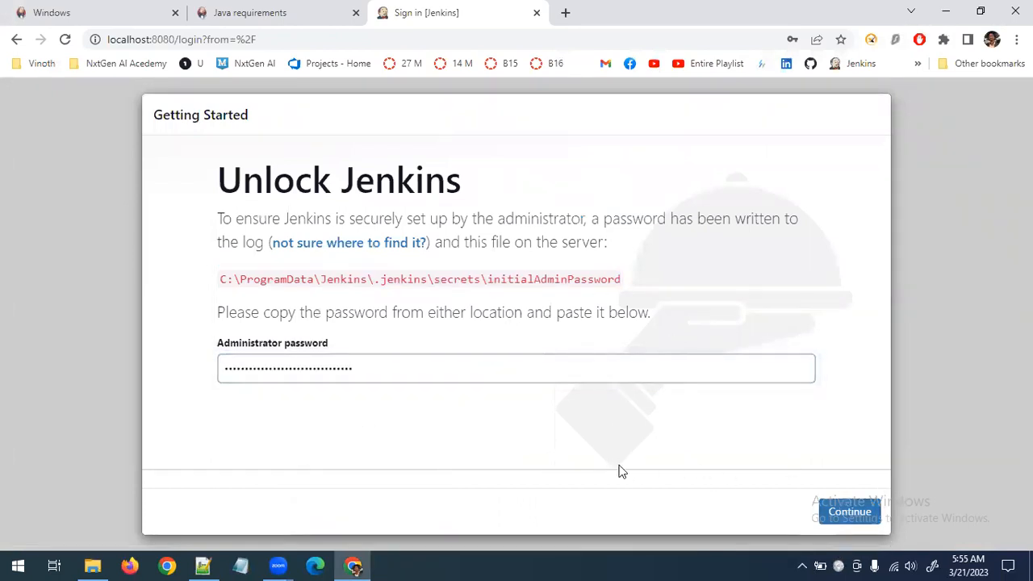
pyautogui.click(837, 517)
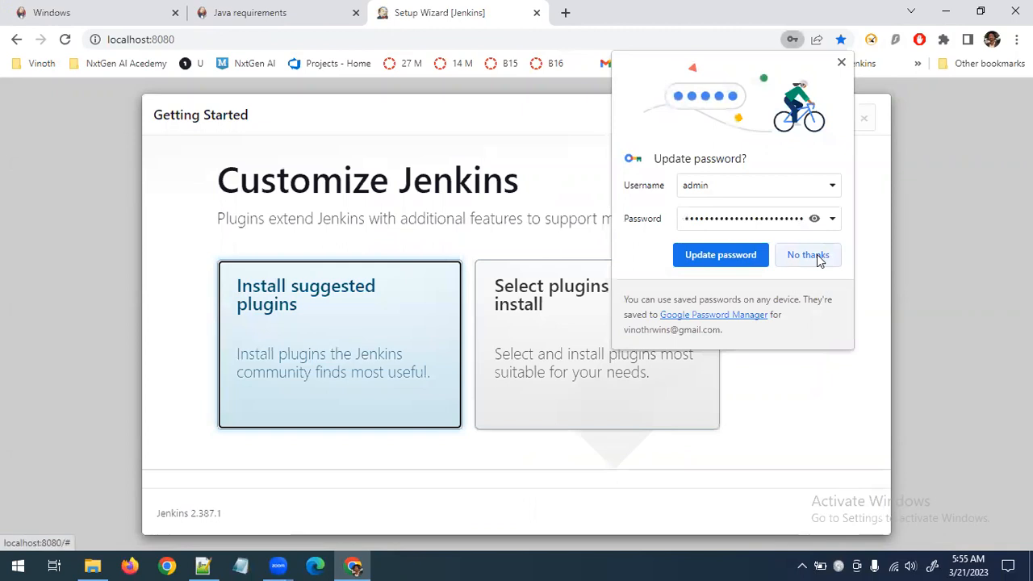
pyautogui.click(814, 219)
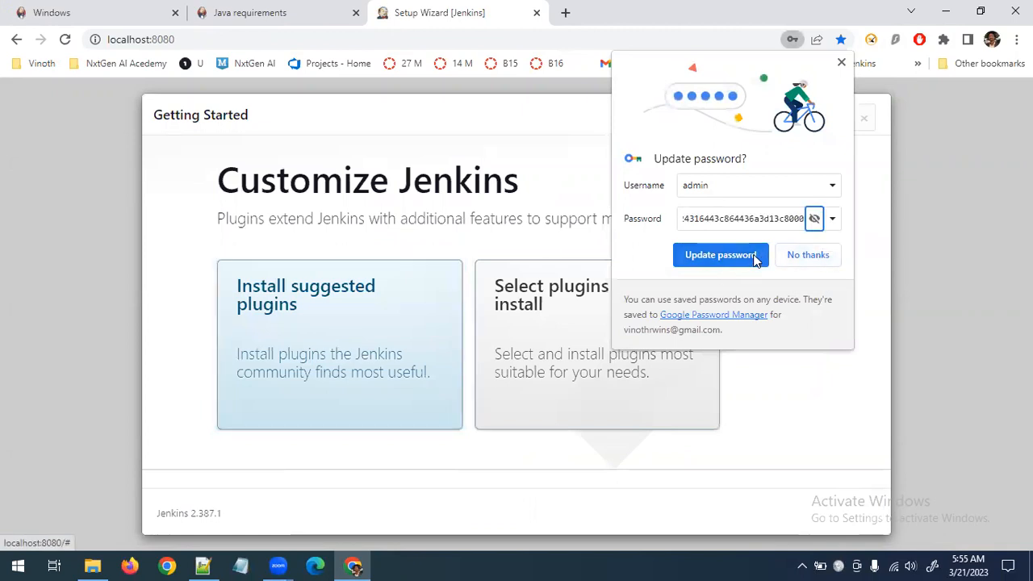
pyautogui.click(721, 255)
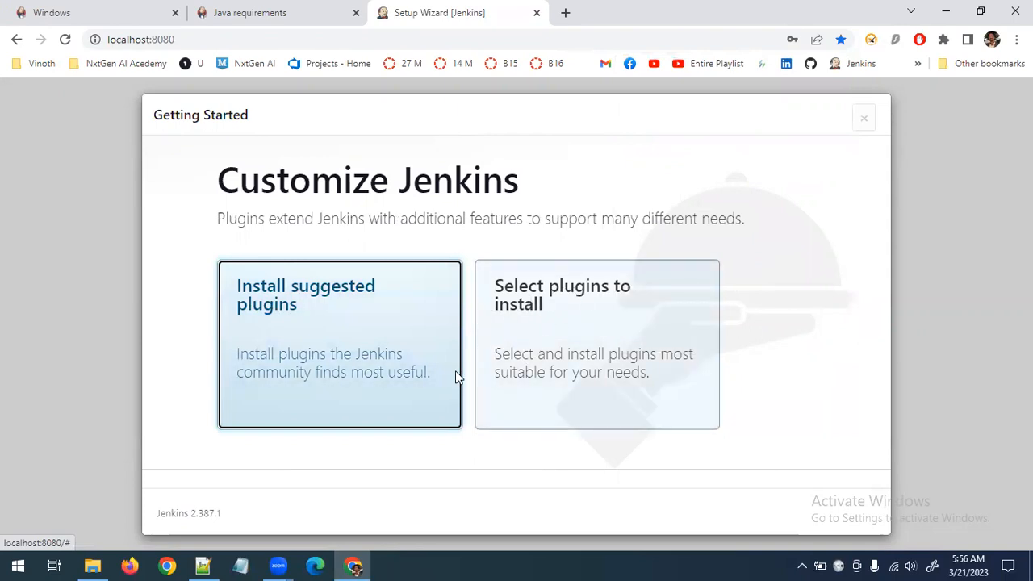
# Install the suggested plugins, then skip creating the first admin user and continue as admin
pyautogui.click(320, 320)
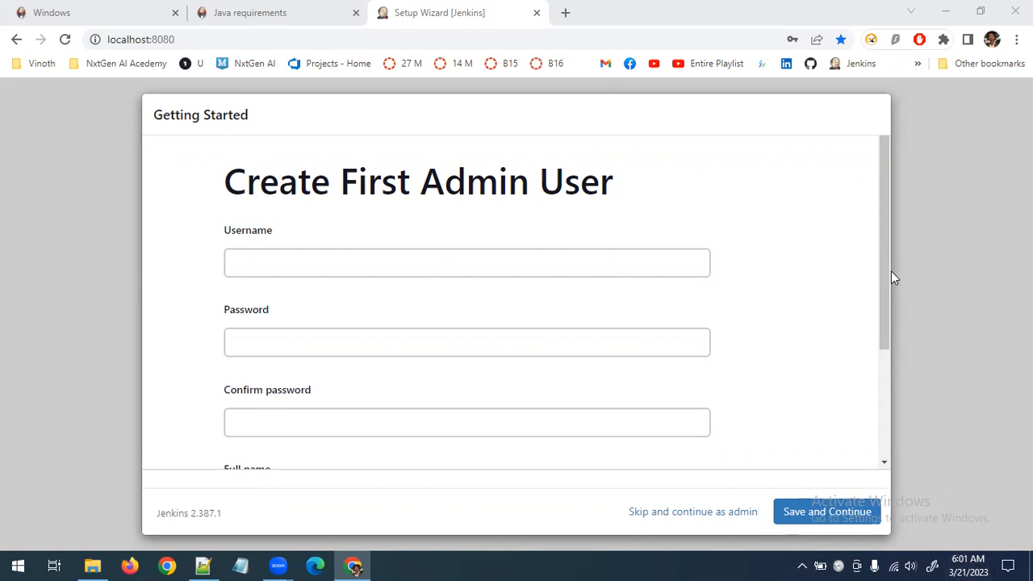
pyautogui.moveTo(886, 301)
pyautogui.mouseDown()
pyautogui.moveTo(886, 404)
pyautogui.moveTo(893, 284)
pyautogui.mouseUp()
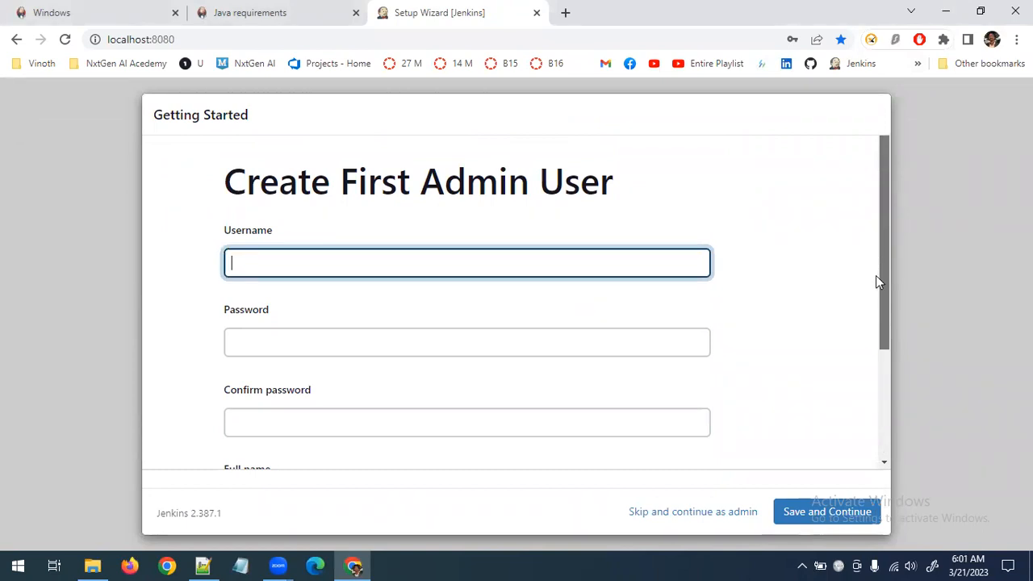
pyautogui.moveTo(883, 284); pyautogui.dragTo(859, 263)
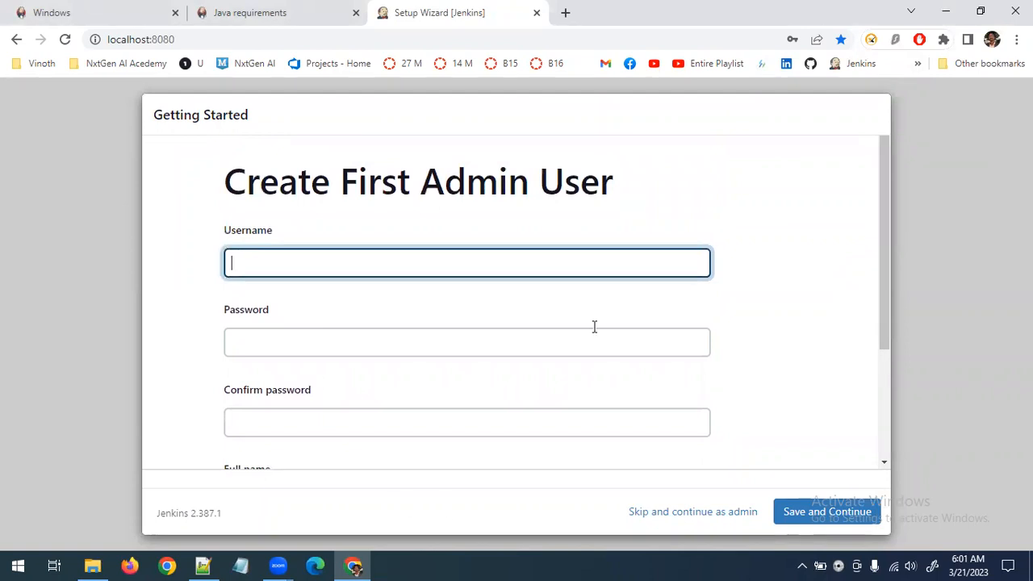
pyautogui.click(202, 566)
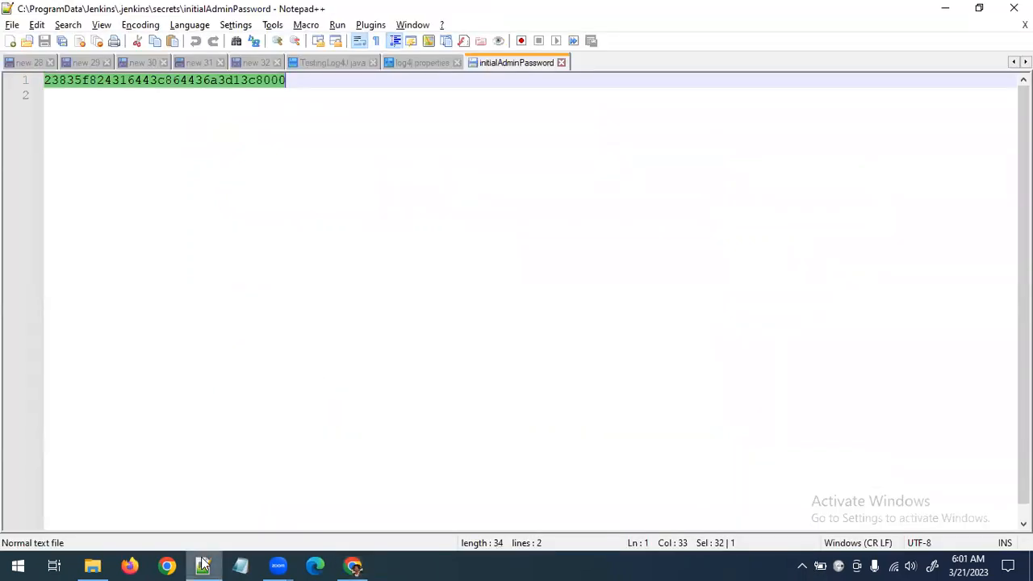
pyautogui.click(202, 566)
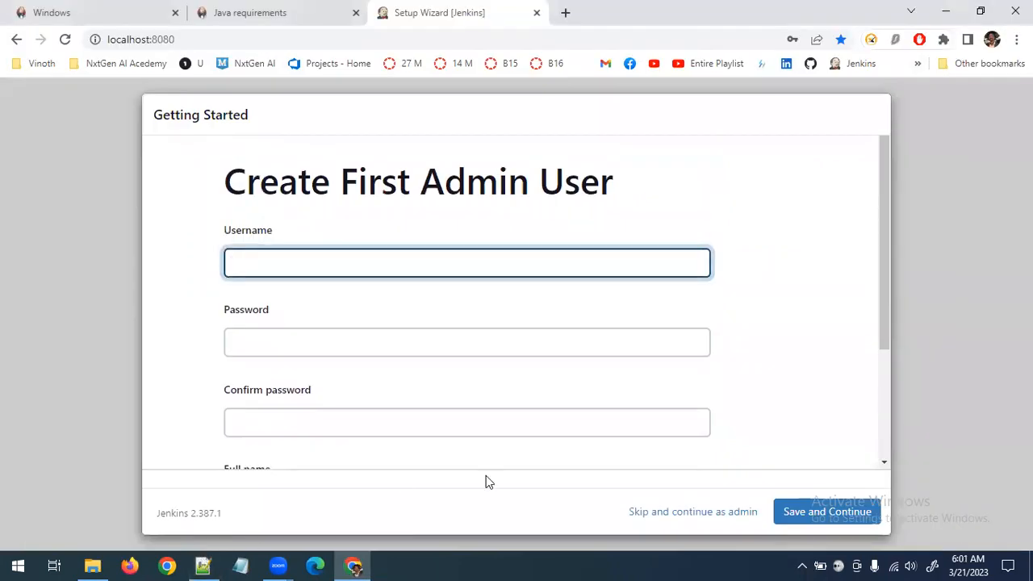
pyautogui.click(690, 513)
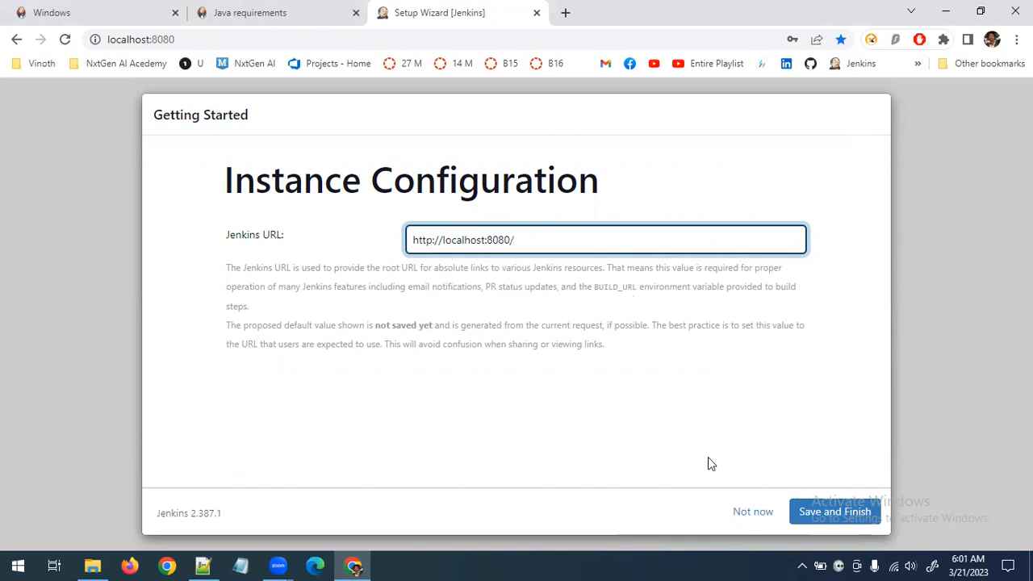
pyautogui.click(840, 515)
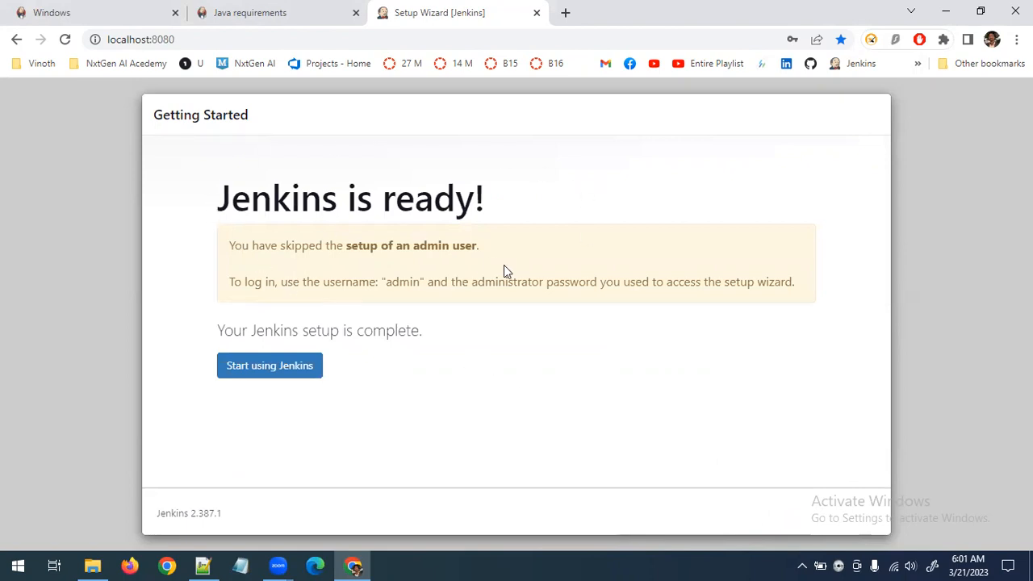
pyautogui.click(286, 385)
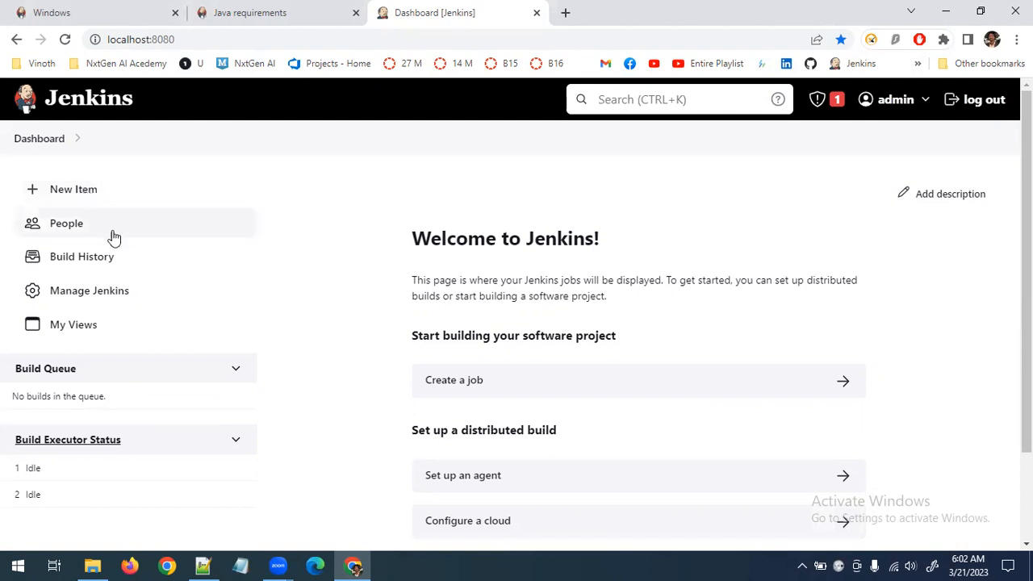
# Open the list of available plugins in the Plugin Manager under Manage Jenkins
pyautogui.click(96, 292)
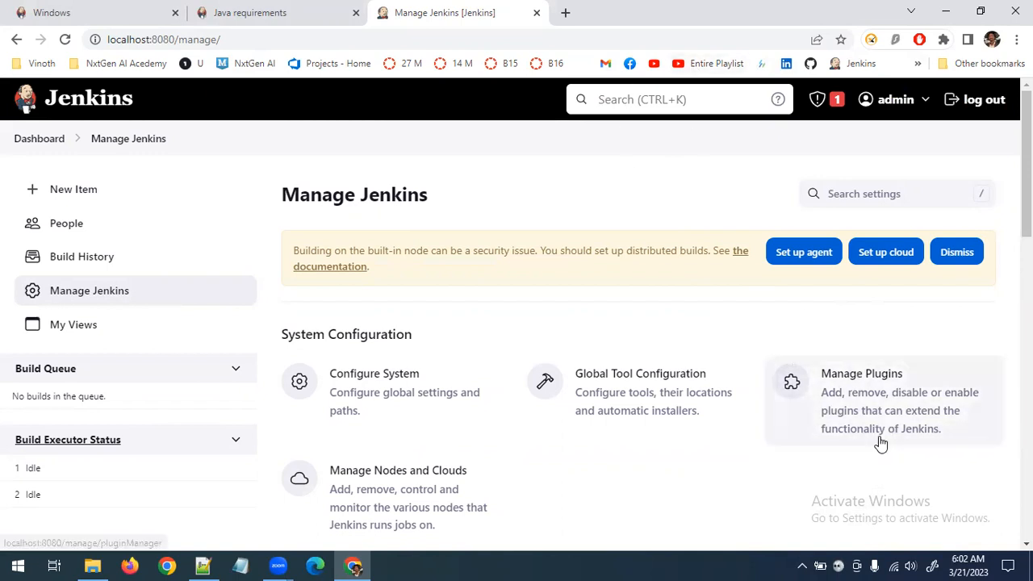
pyautogui.click(874, 398)
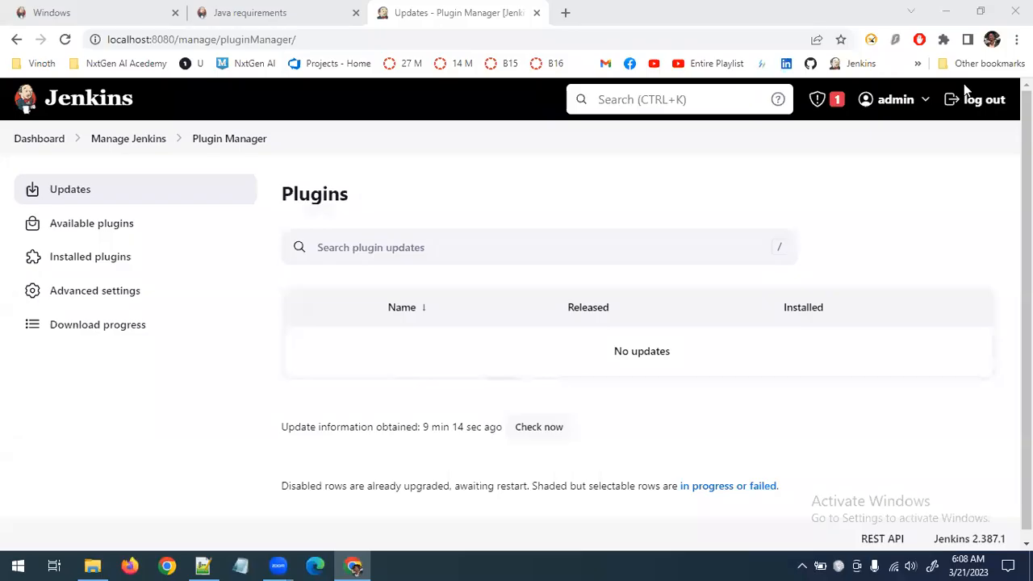
pyautogui.scroll(-1, 586, 310)
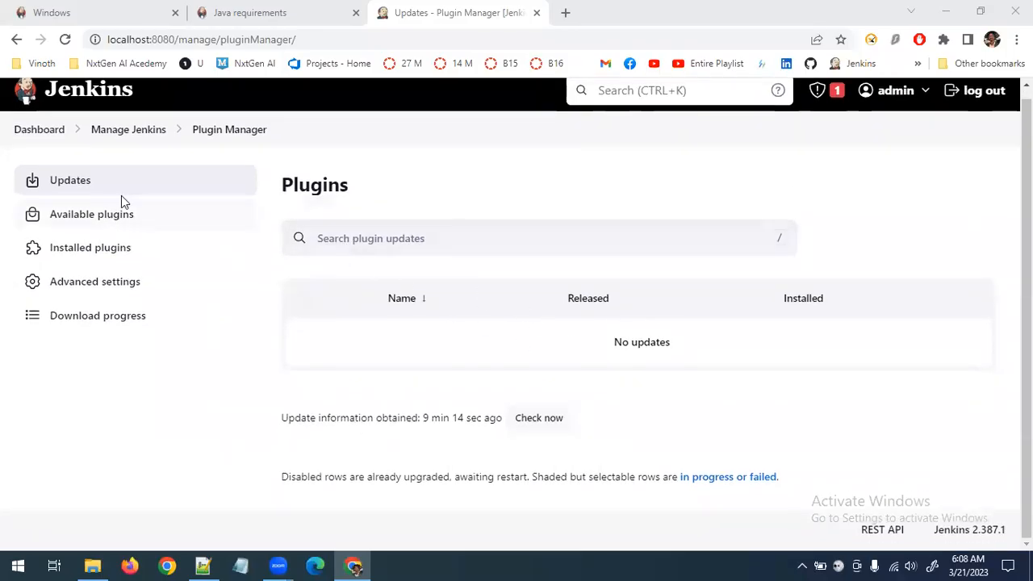
pyautogui.click(175, 222)
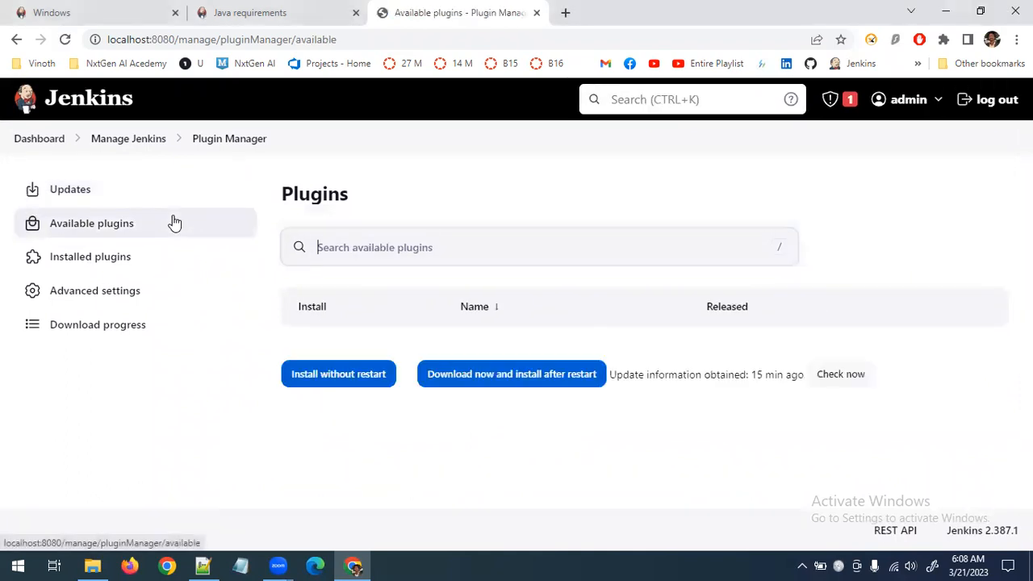
pyautogui.scroll(-1, 258, 293)
pyautogui.scroll(1, 90, 181)
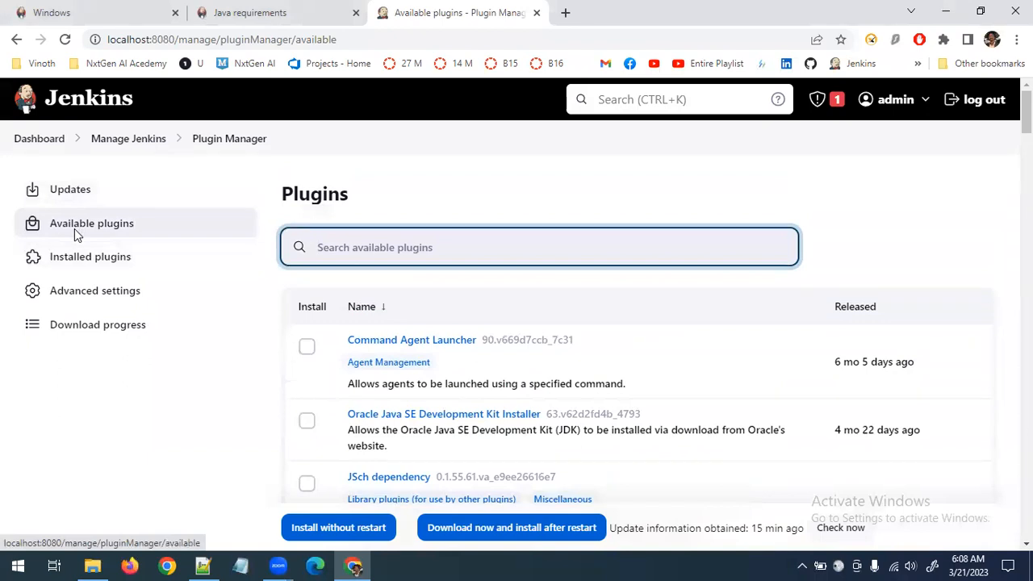
pyautogui.scroll(-5, 605, 314)
pyautogui.scroll(5, 620, 339)
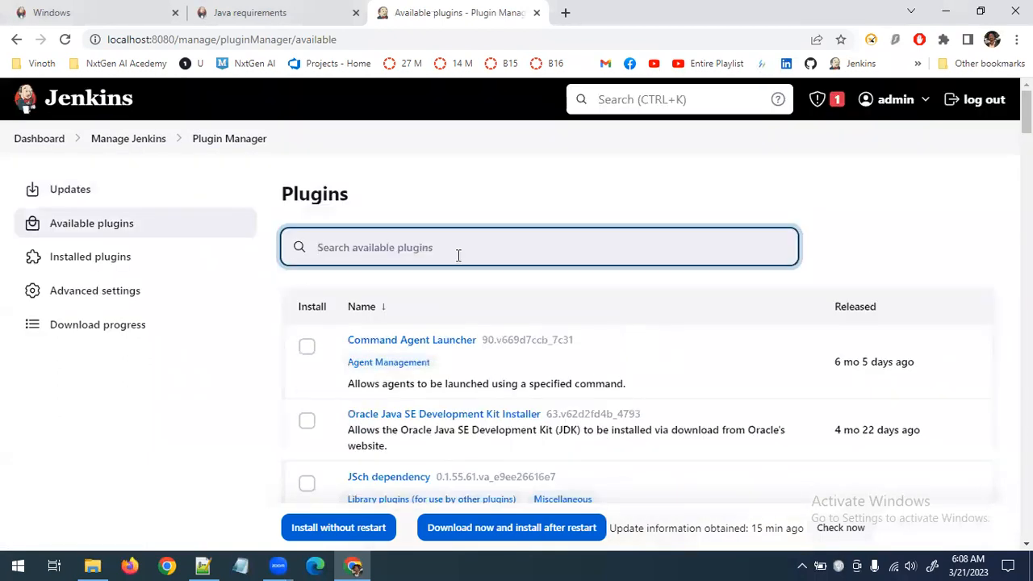
# Search the available plugins for maven and select Maven Integration and Pipeline Maven Integration for installation
pyautogui.write('maven')
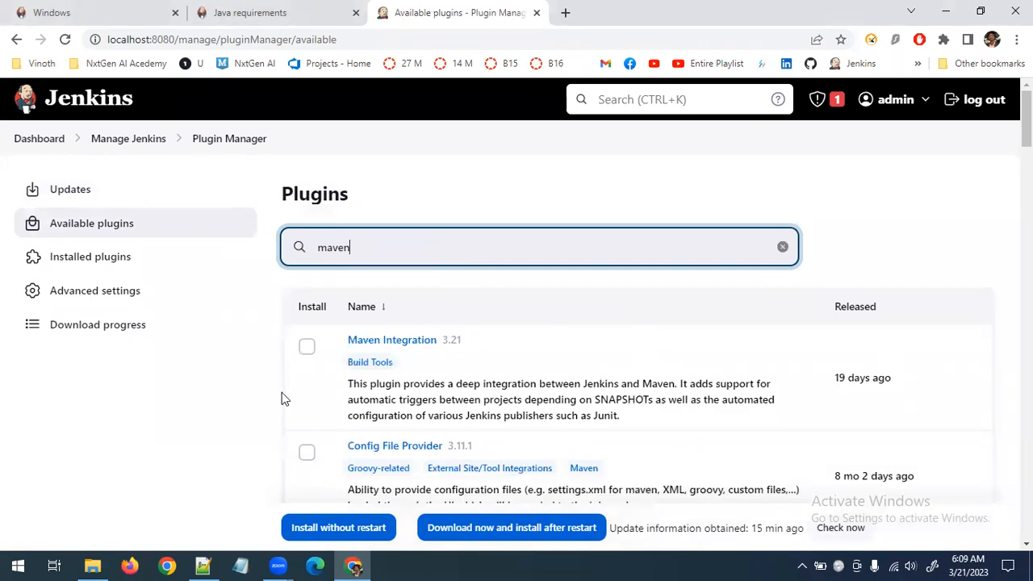
pyautogui.scroll(-2, 726, 307)
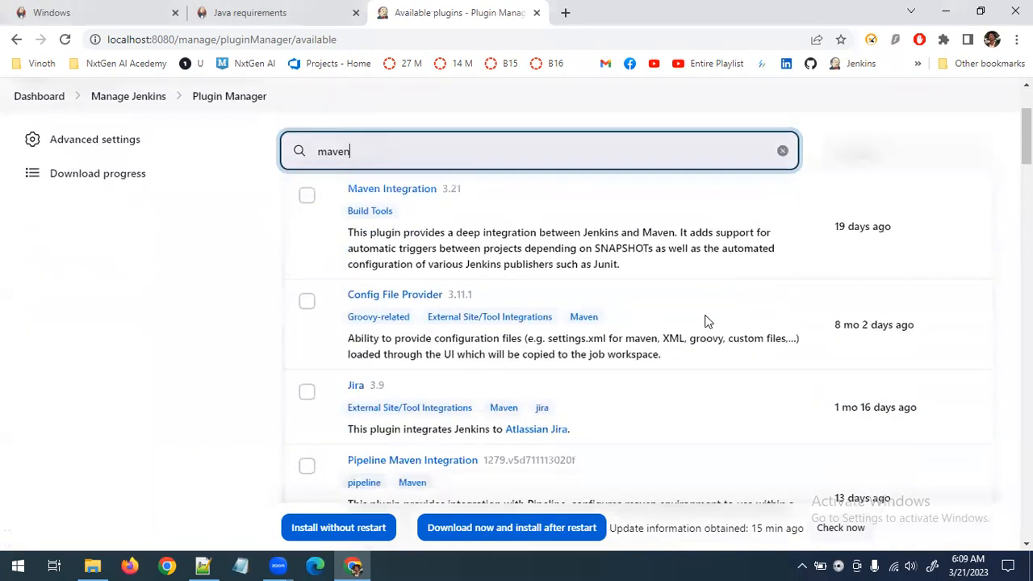
pyautogui.scroll(1, 363, 260)
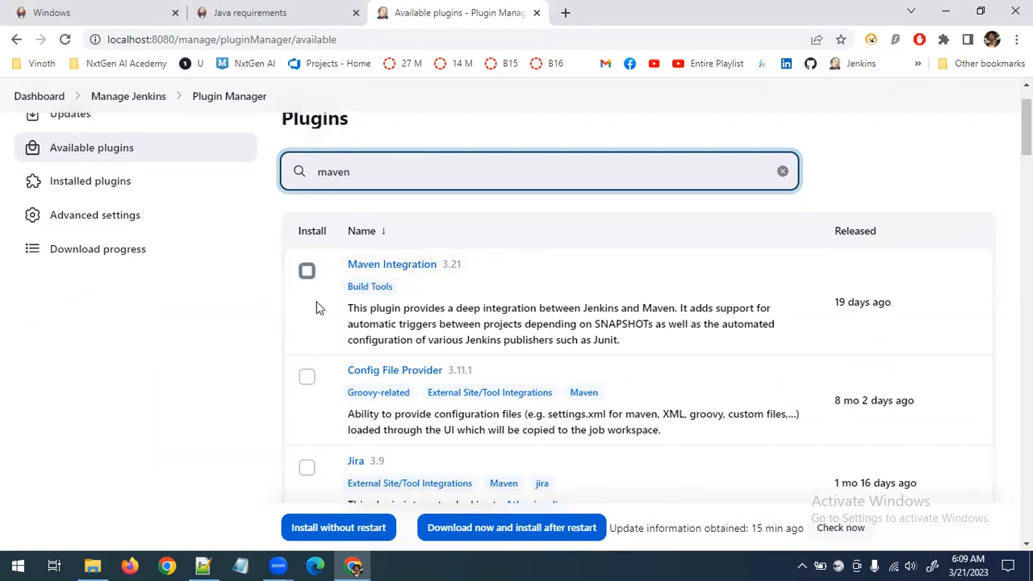
pyautogui.click(307, 272)
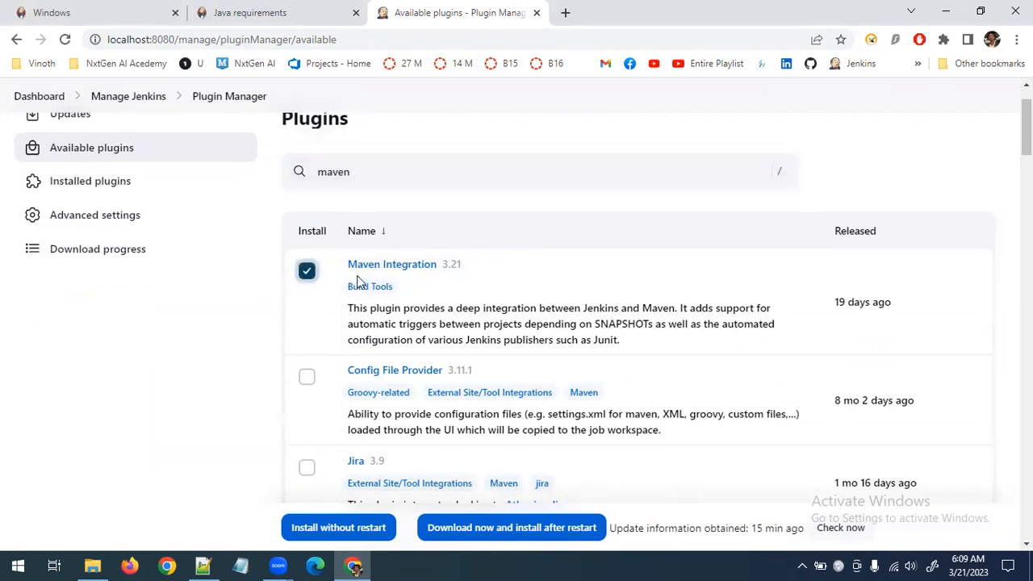
pyautogui.scroll(-3, 358, 281)
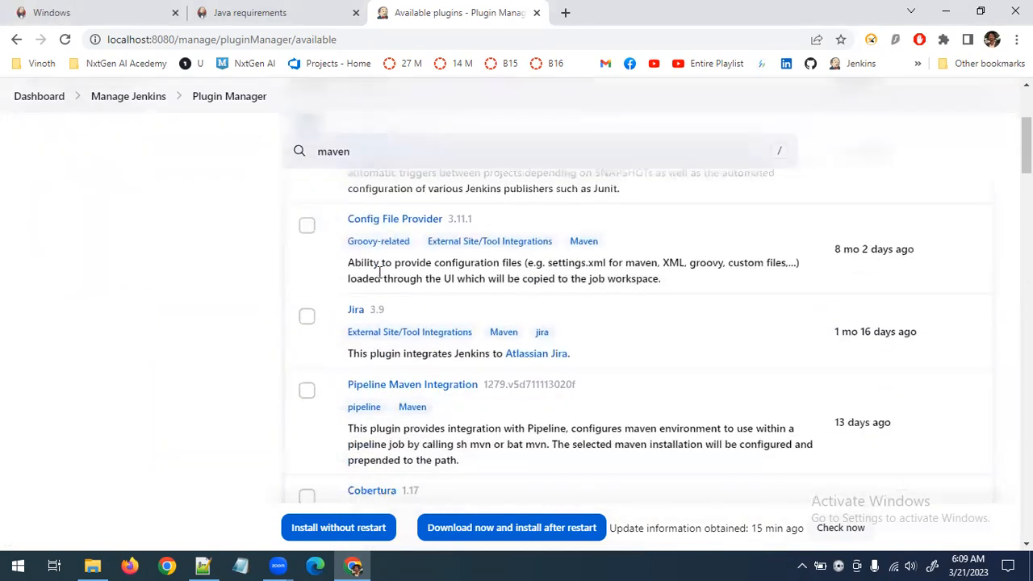
pyautogui.click(307, 391)
# Select the Maven Release Plug-in, Maven Info and Maven Artifact ChoiceListProvider (Nexus) plugins for installation
pyautogui.scroll(-3, 314, 392)
pyautogui.scroll(-7, 314, 379)
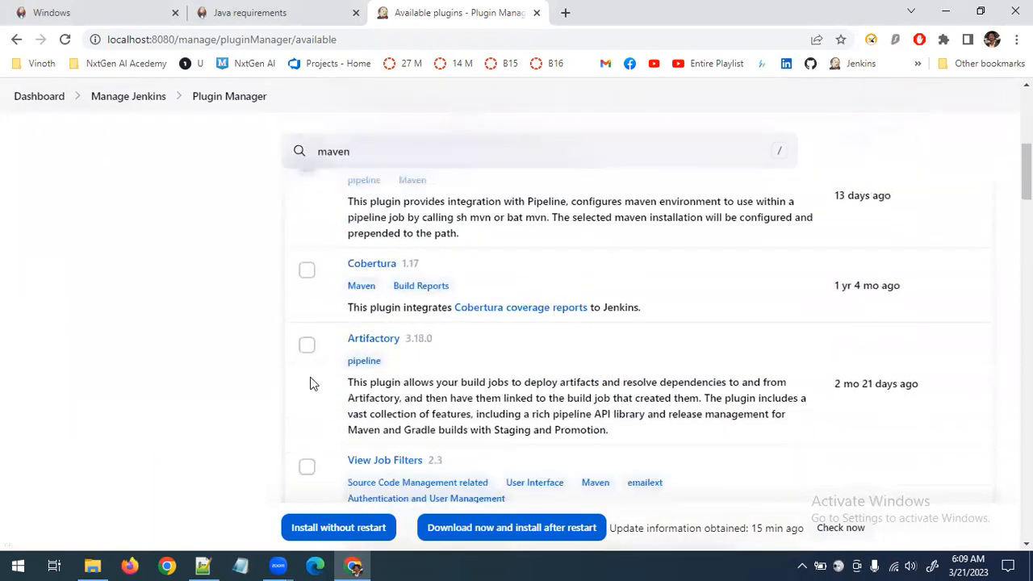
pyautogui.click(310, 320)
pyautogui.scroll(-6, 314, 327)
pyautogui.click(307, 236)
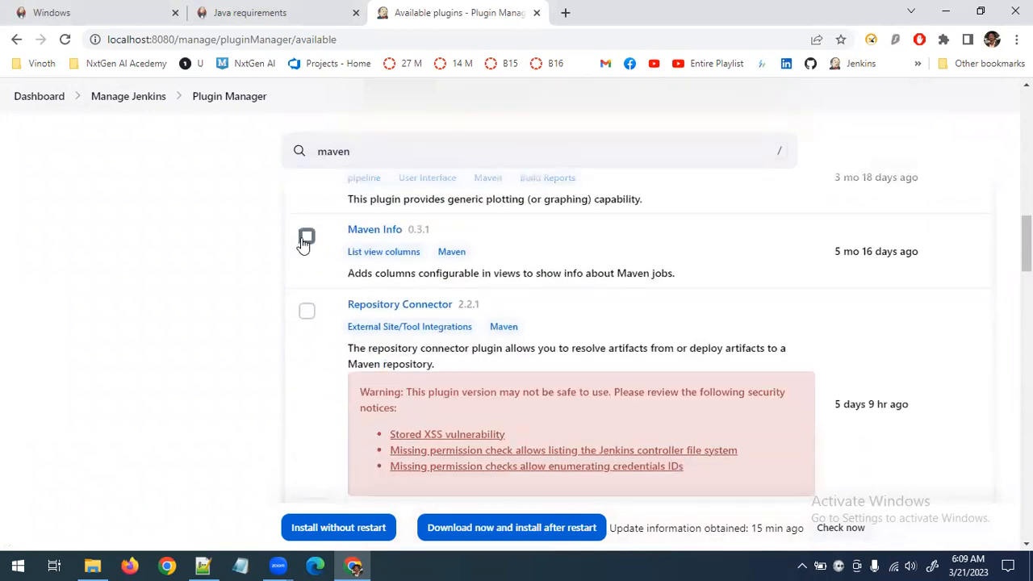
pyautogui.scroll(-6, 315, 350)
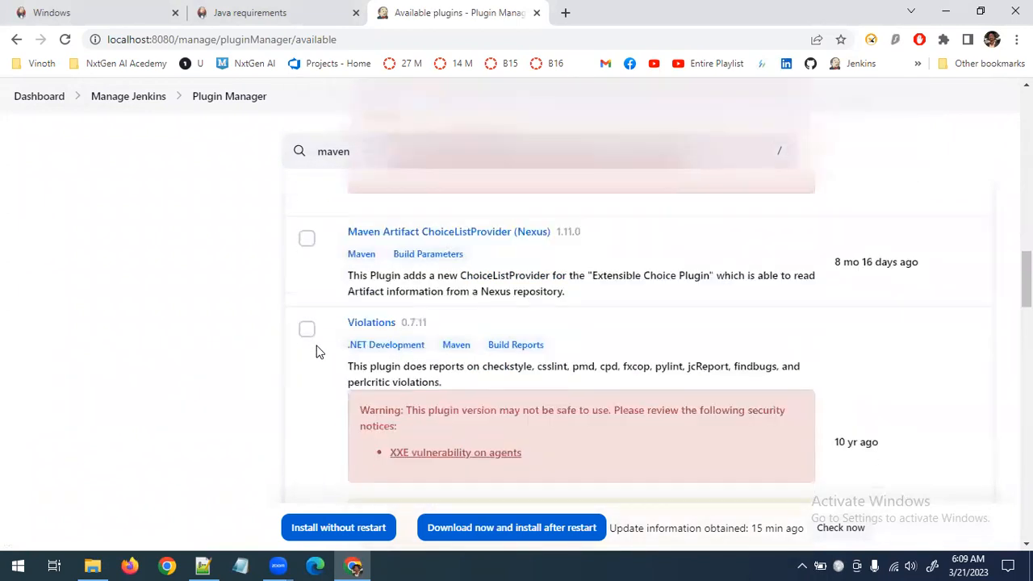
pyautogui.scroll(-2, 317, 332)
pyautogui.scroll(2, 316, 259)
pyautogui.click(307, 238)
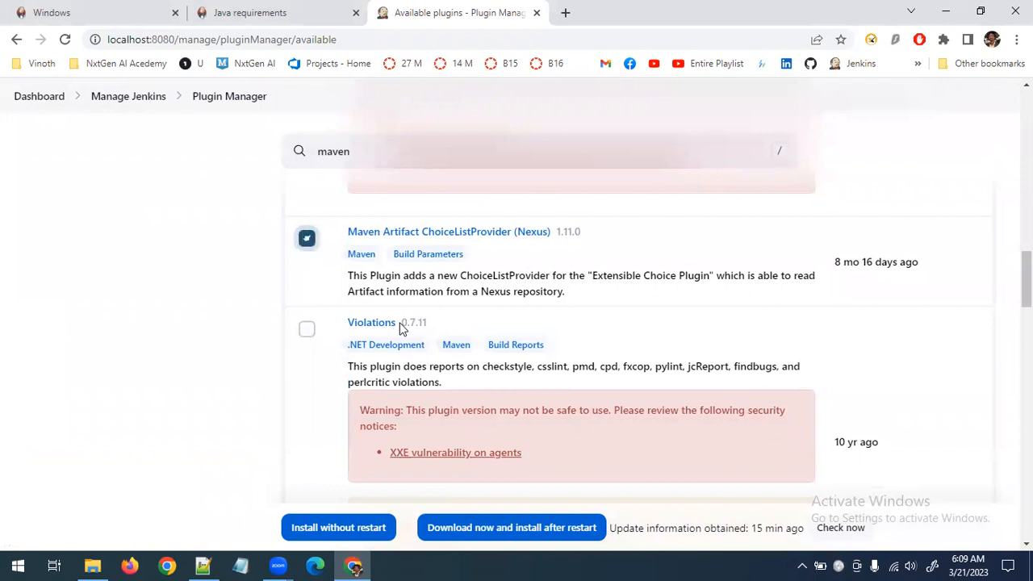
# Select the Maven Invoker plugin and the Maven Metadata Plugin for Jenkins CI server for installation
pyautogui.scroll(-6, 417, 338)
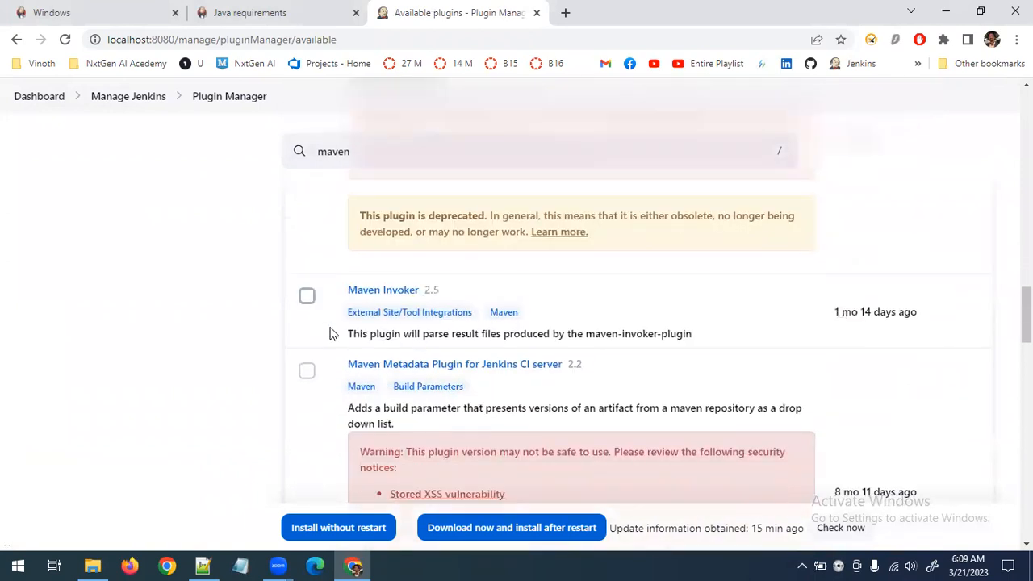
pyautogui.scroll(-1, 331, 331)
pyautogui.click(307, 294)
pyautogui.click(308, 222)
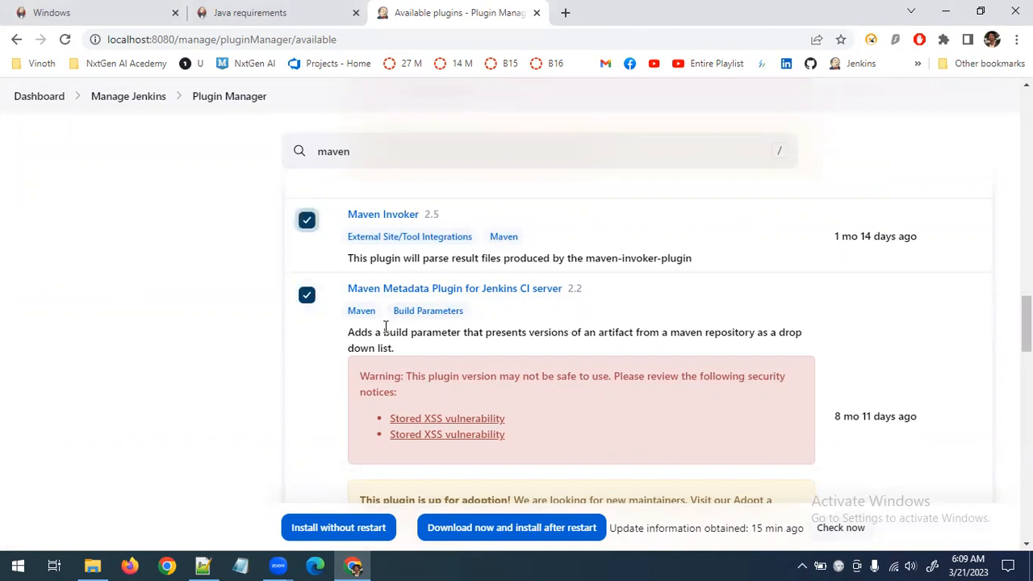
# Select the Maven Dependency Update Trigger, Maven Repository Scheduled Cleanup, Maven Repository Server and Maven Deployment Linker plugins for installation
pyautogui.scroll(-6, 385, 326)
pyautogui.scroll(2, 314, 285)
pyautogui.click(308, 278)
pyautogui.click(308, 370)
pyautogui.scroll(-3, 308, 374)
pyautogui.click(307, 272)
pyautogui.click(305, 367)
pyautogui.scroll(-4, 302, 355)
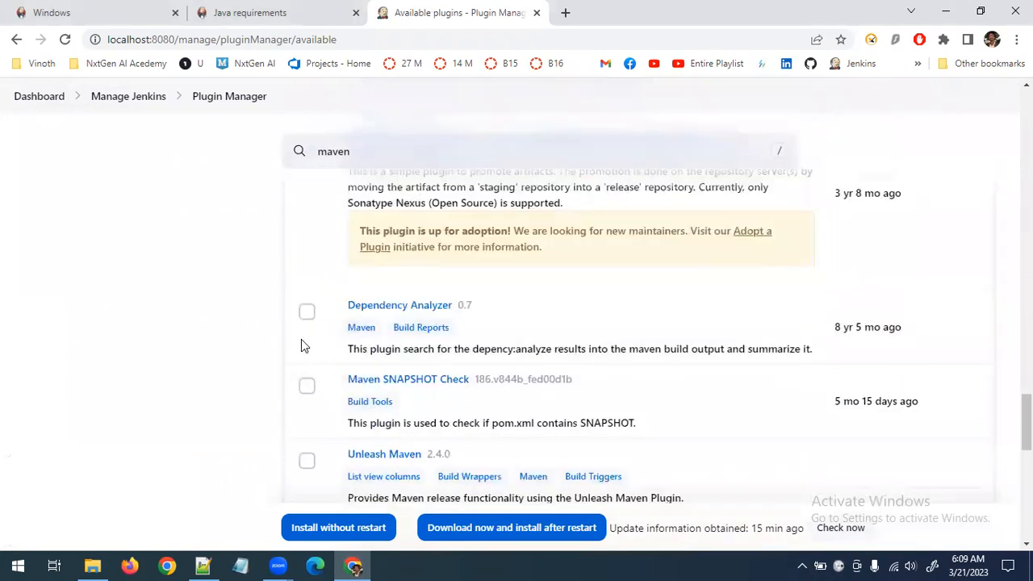
# Select the Maven SNAPSHOT Check, Unleash Maven and Maven Cascade Release plugins for installation
pyautogui.scroll(-1, 305, 323)
pyautogui.click(306, 309)
pyautogui.scroll(-3, 307, 311)
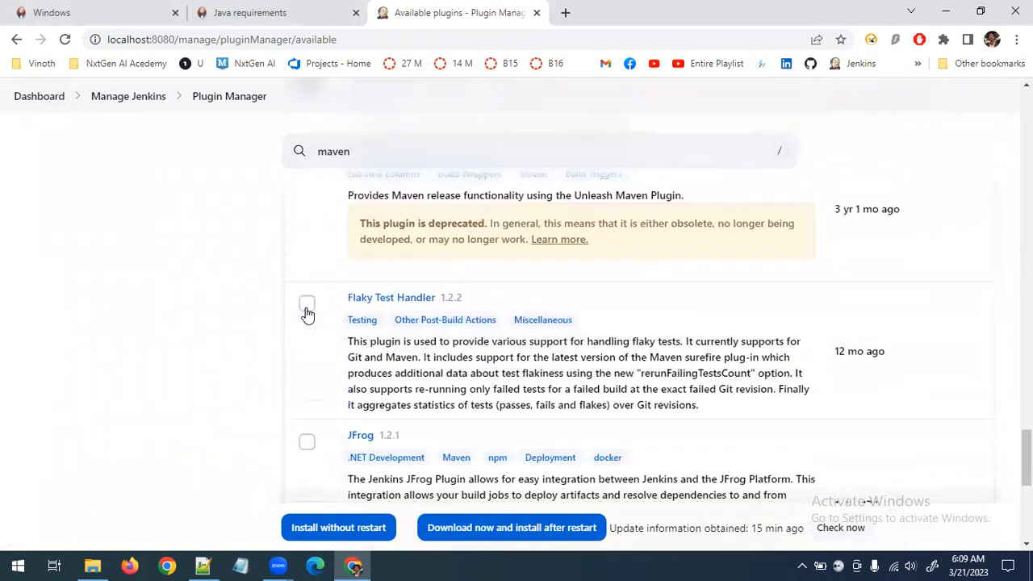
pyautogui.scroll(1, 307, 314)
pyautogui.click(307, 234)
pyautogui.scroll(-1, 338, 352)
pyautogui.scroll(-5, 337, 352)
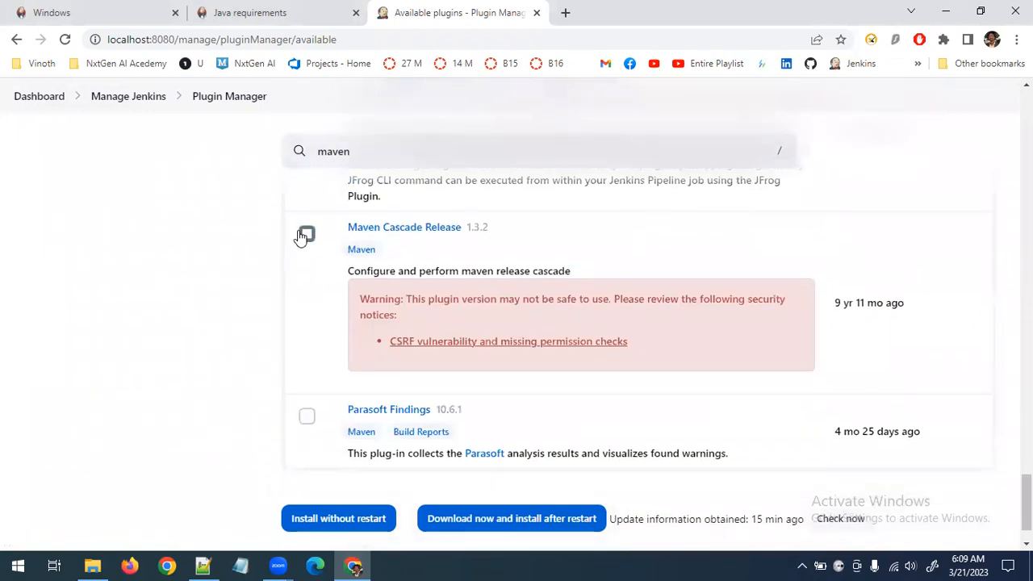
pyautogui.click(306, 234)
# Review the selected Maven plugins and download them for installation after restart
pyautogui.scroll(-1, 327, 294)
pyautogui.scroll(20, 565, 427)
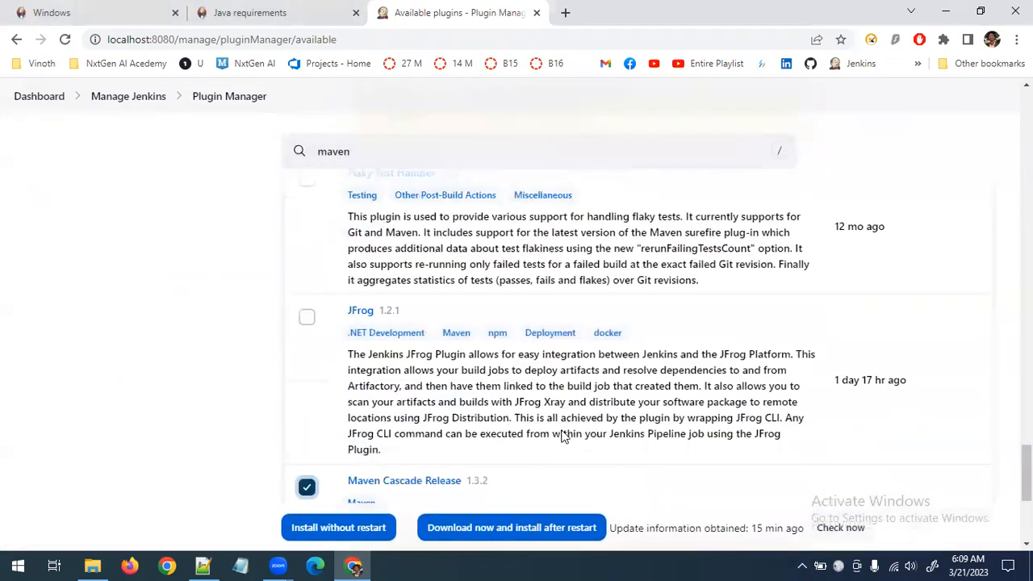
pyautogui.scroll(5, 565, 434)
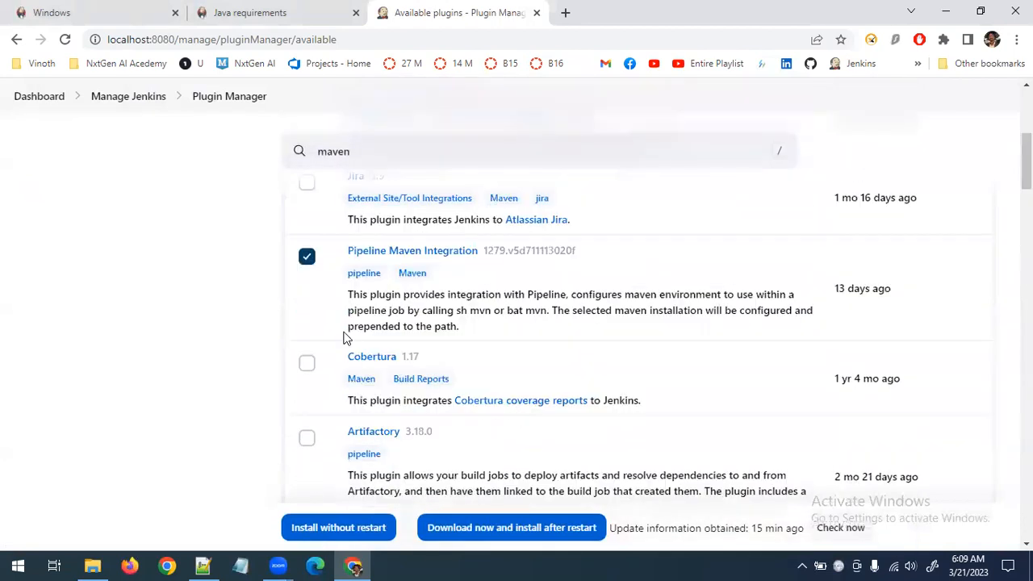
pyautogui.scroll(5, 440, 288)
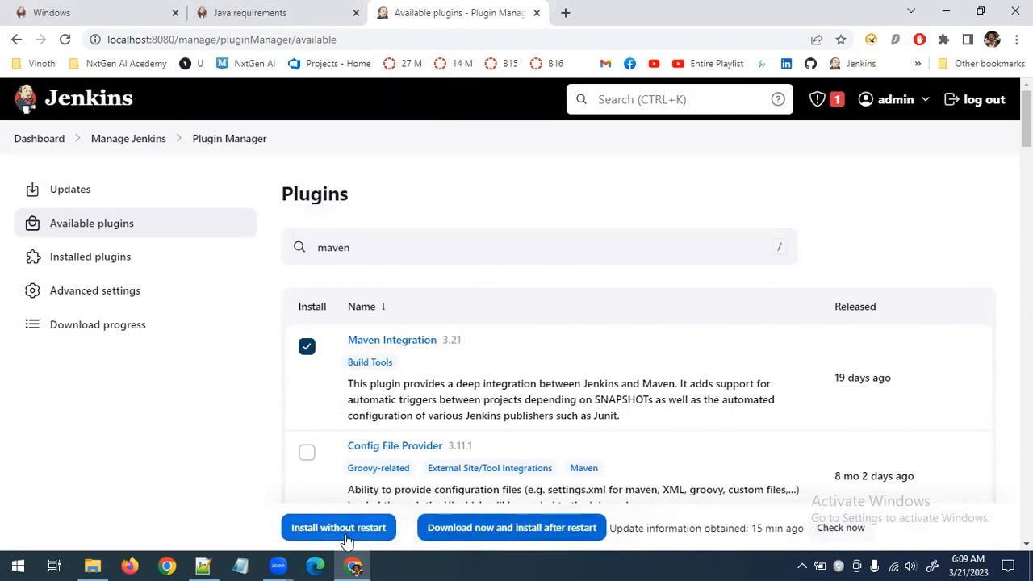
pyautogui.click(490, 536)
# Examine the download progress list for the status of the Maven plugins and their dependencies
pyautogui.scroll(-3, 496, 375)
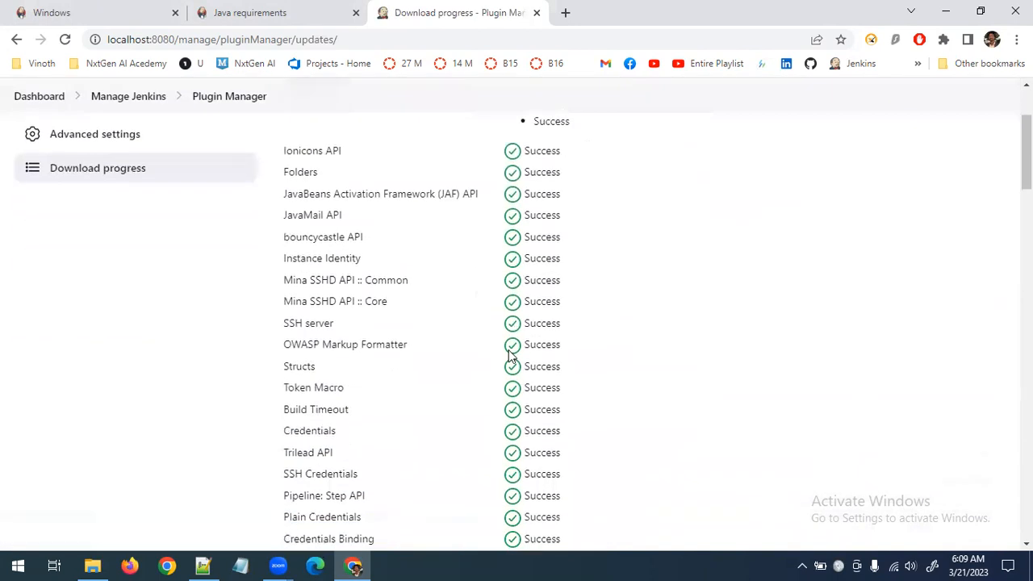
pyautogui.scroll(-20, 510, 355)
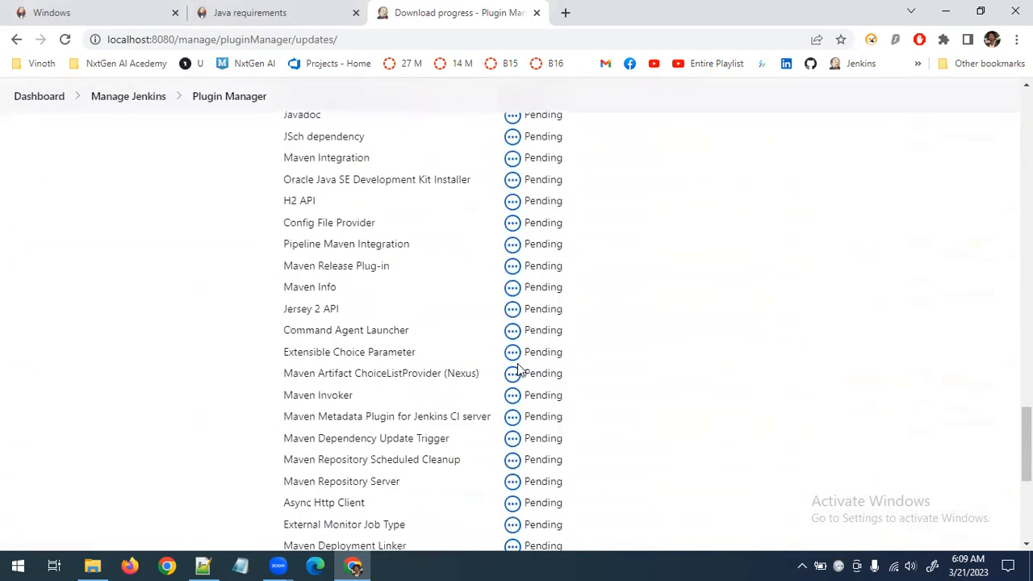
pyautogui.scroll(10, 519, 369)
pyautogui.moveTo(449, 170); pyautogui.dragTo(468, 424)
pyautogui.scroll(-10, 467, 424)
pyautogui.scroll(-2, 468, 429)
pyautogui.scroll(2, 560, 295)
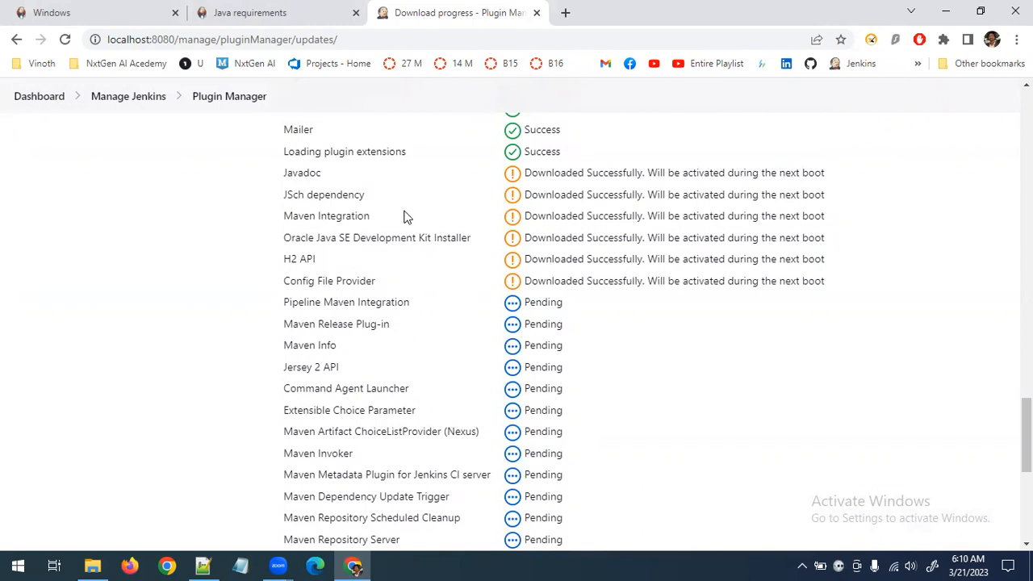
pyautogui.scroll(-5, 337, 242)
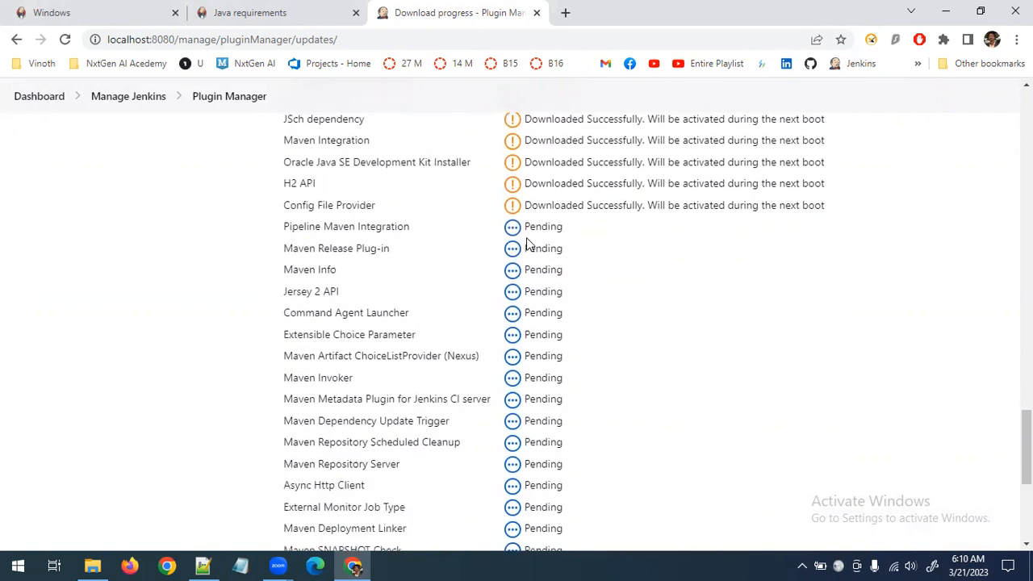
# Set Jenkins to restart when the plugin installation is complete and no jobs are running
pyautogui.moveTo(318, 162); pyautogui.dragTo(427, 398)
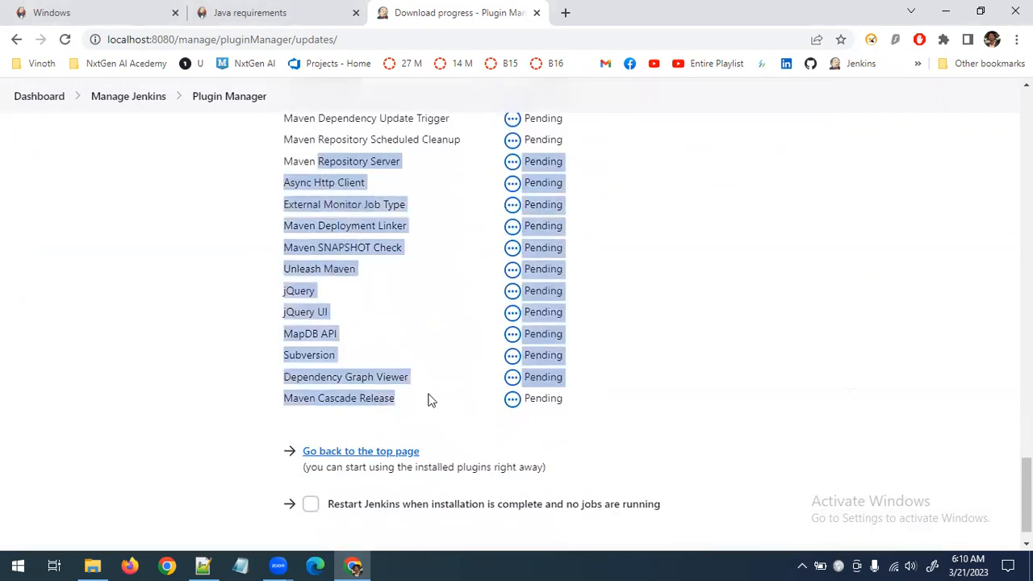
pyautogui.click(419, 388)
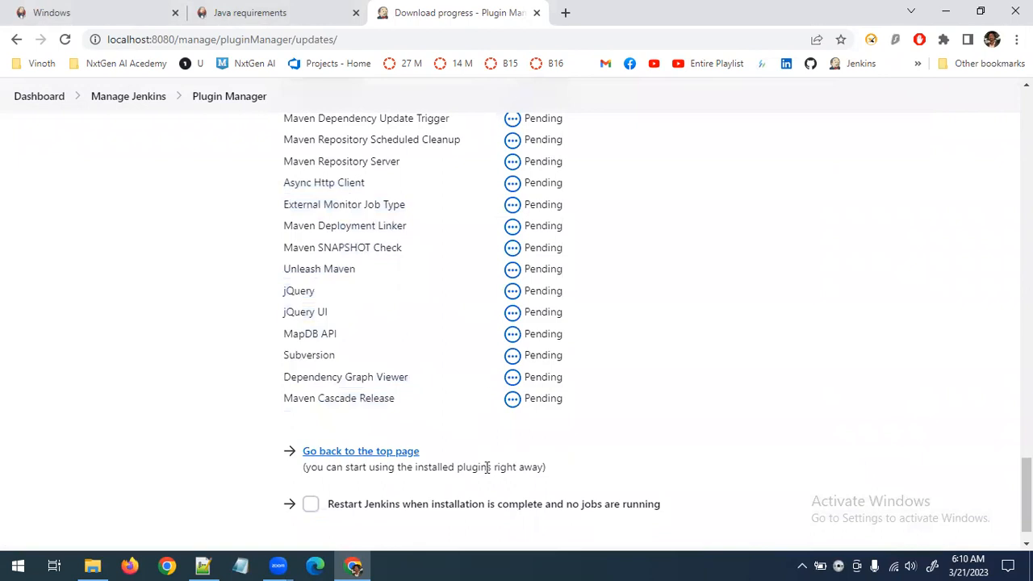
pyautogui.scroll(5, 568, 293)
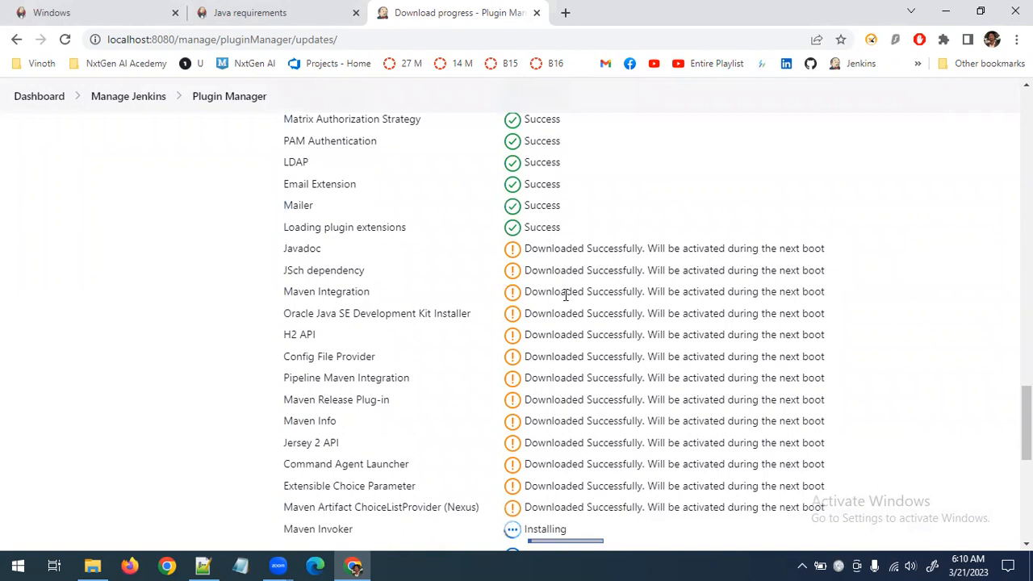
pyautogui.scroll(-5, 565, 295)
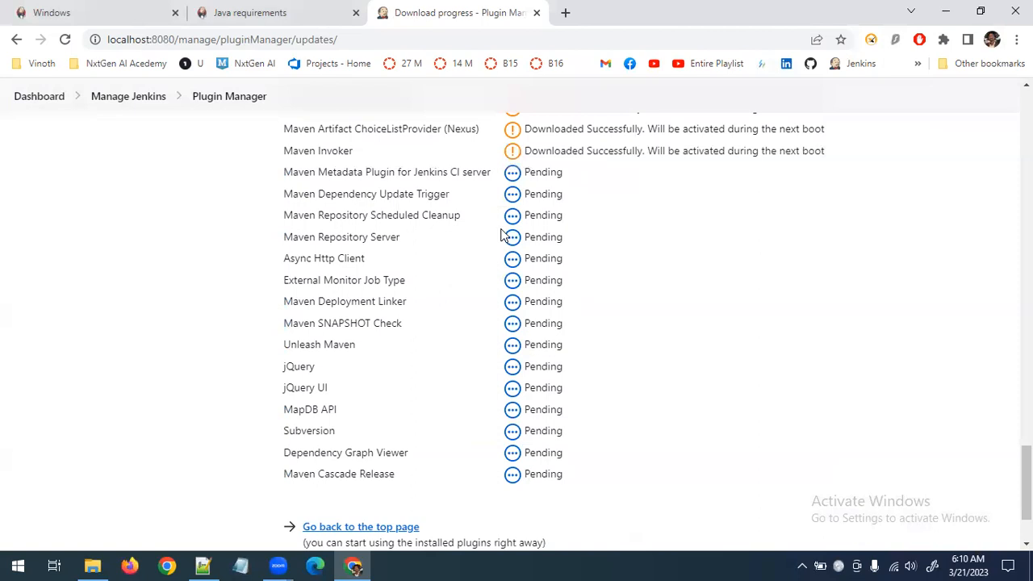
pyautogui.scroll(3, 637, 399)
pyautogui.scroll(-5, 638, 400)
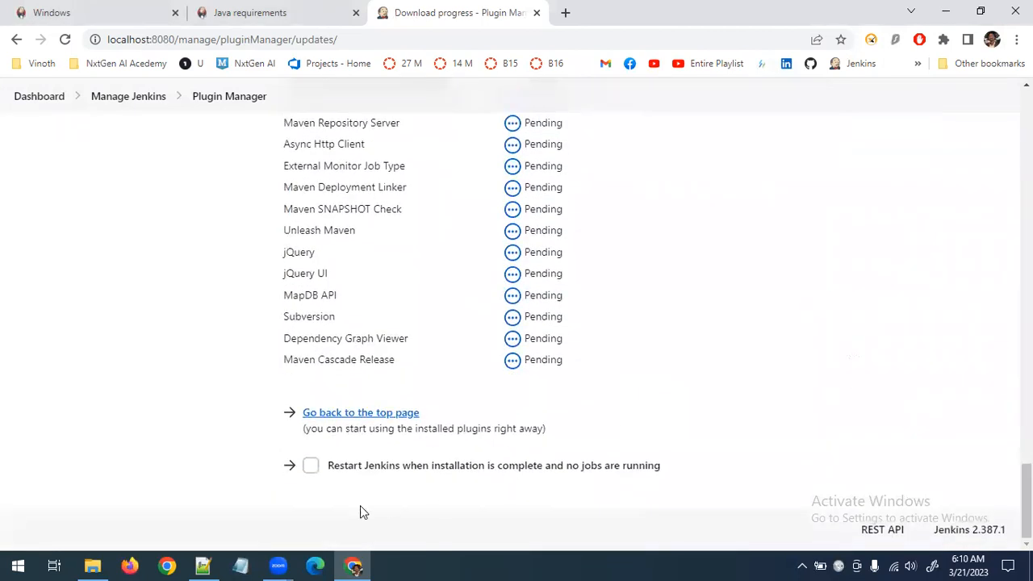
pyautogui.click(312, 471)
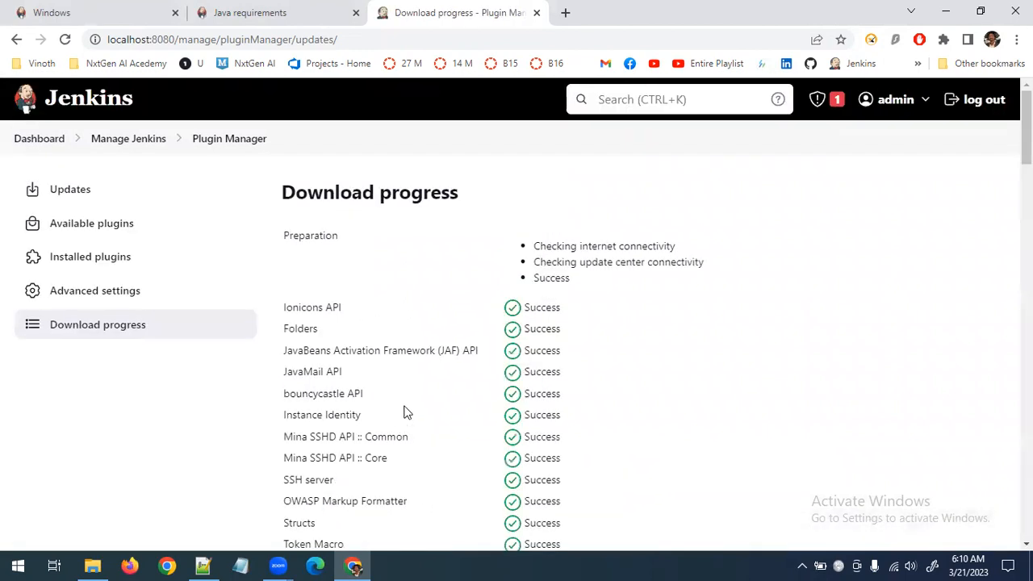
pyautogui.scroll(-20, 406, 413)
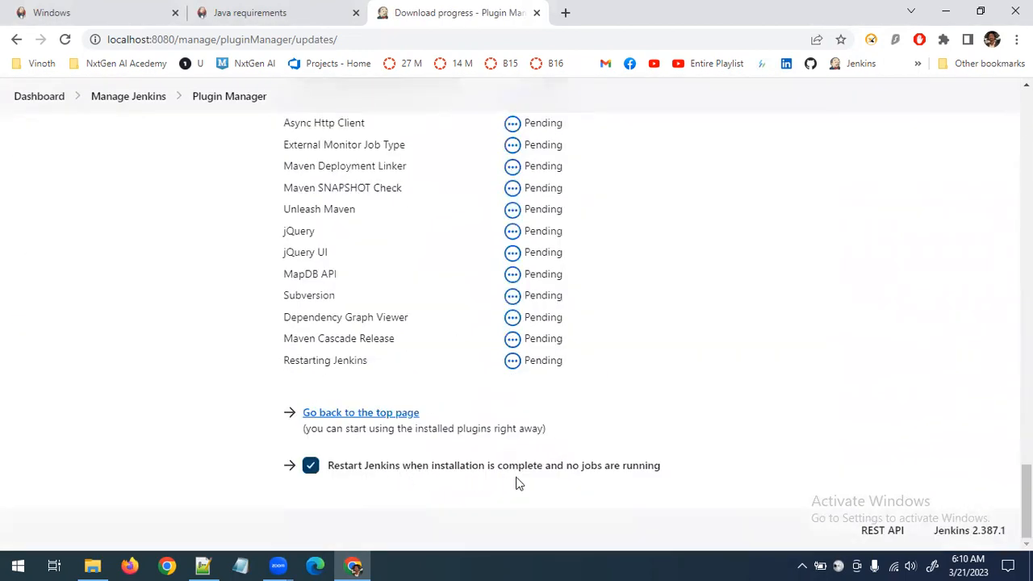
# Monitor the download progress list for the remaining Maven plugins, their dependencies and the Jenkins restart entry
pyautogui.scroll(4, 536, 381)
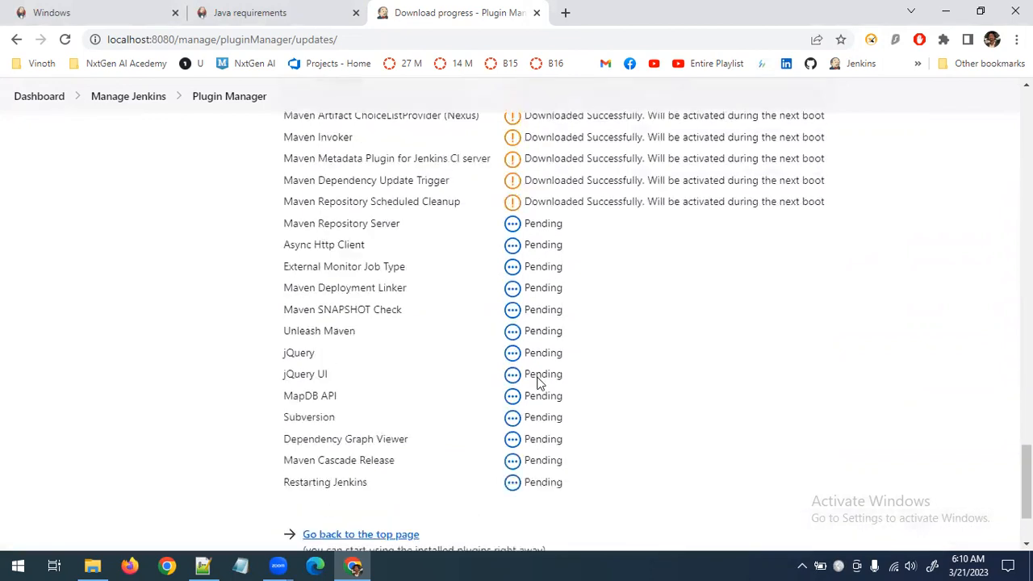
pyautogui.scroll(-3, 510, 276)
pyautogui.scroll(2, 542, 215)
pyautogui.scroll(-3, 558, 307)
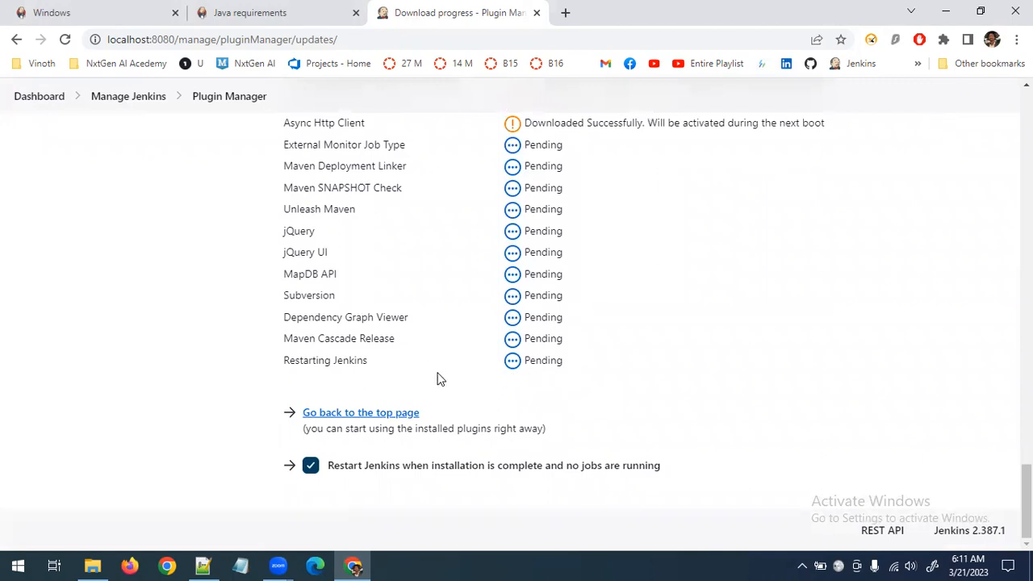
pyautogui.moveTo(285, 363); pyautogui.dragTo(419, 362)
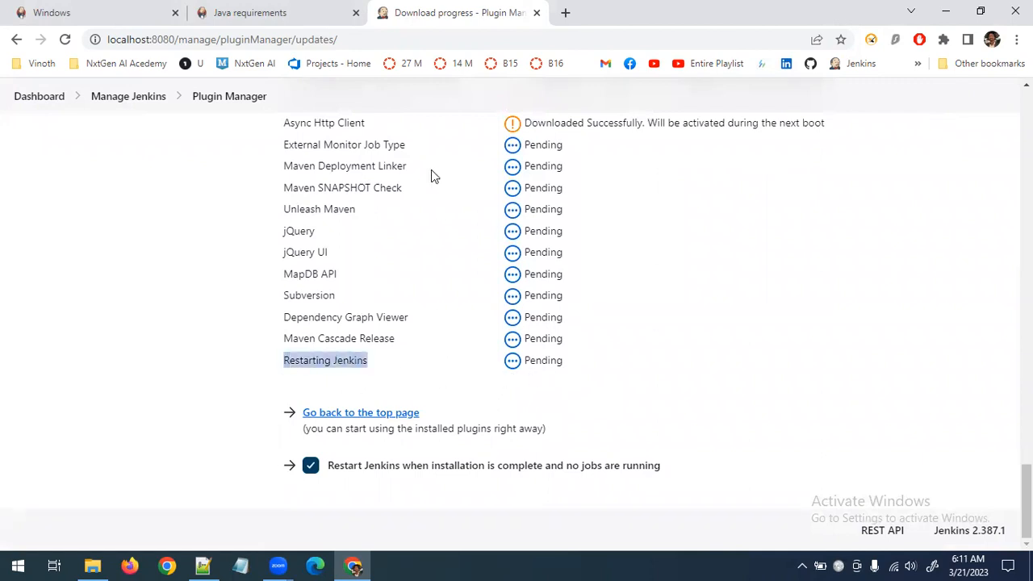
pyautogui.scroll(4, 507, 374)
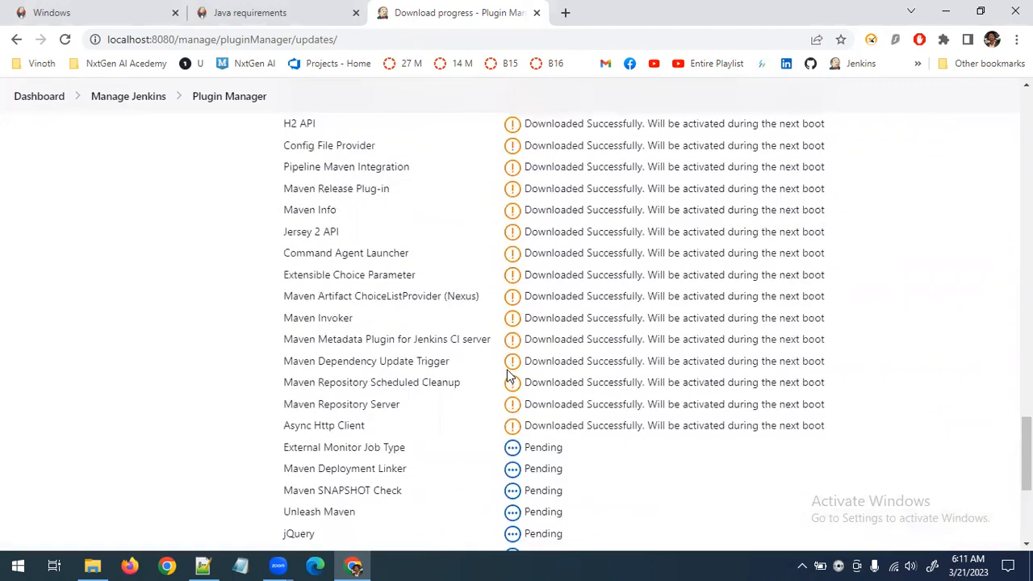
pyautogui.scroll(10, 507, 374)
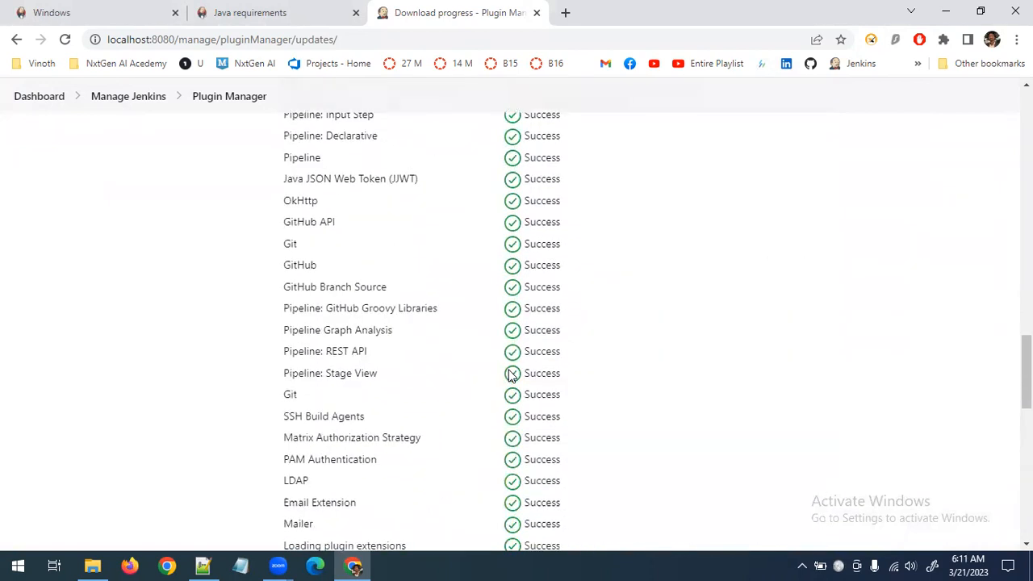
pyautogui.scroll(-7, 510, 375)
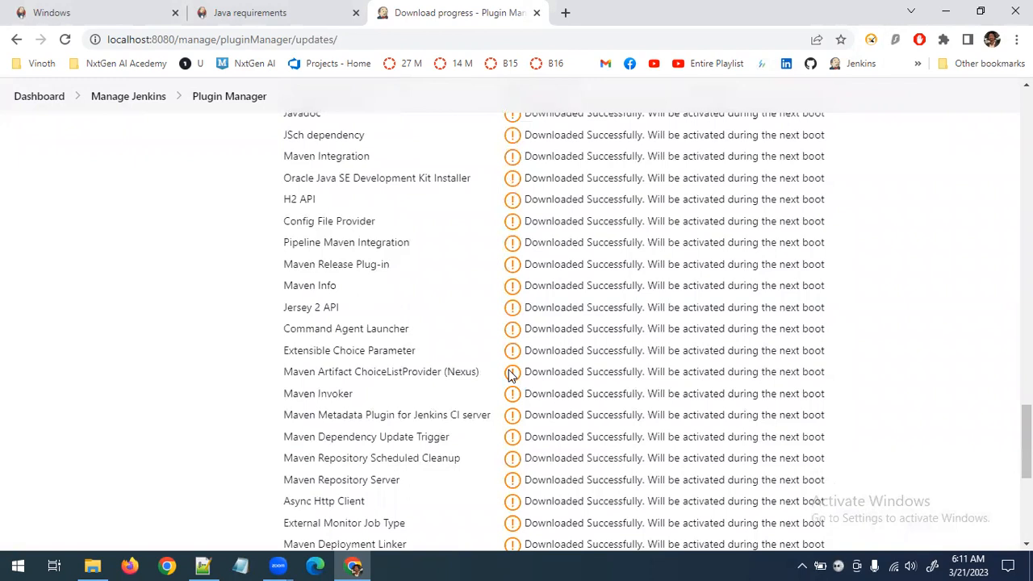
pyautogui.scroll(-5, 509, 375)
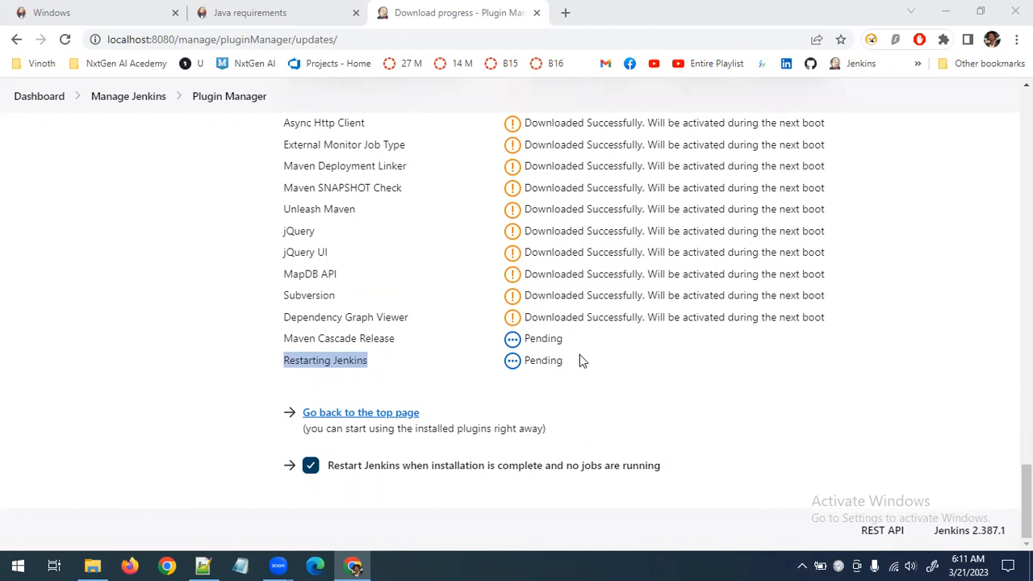
pyautogui.scroll(5, 582, 360)
pyautogui.scroll(-5, 582, 361)
pyautogui.click(557, 355)
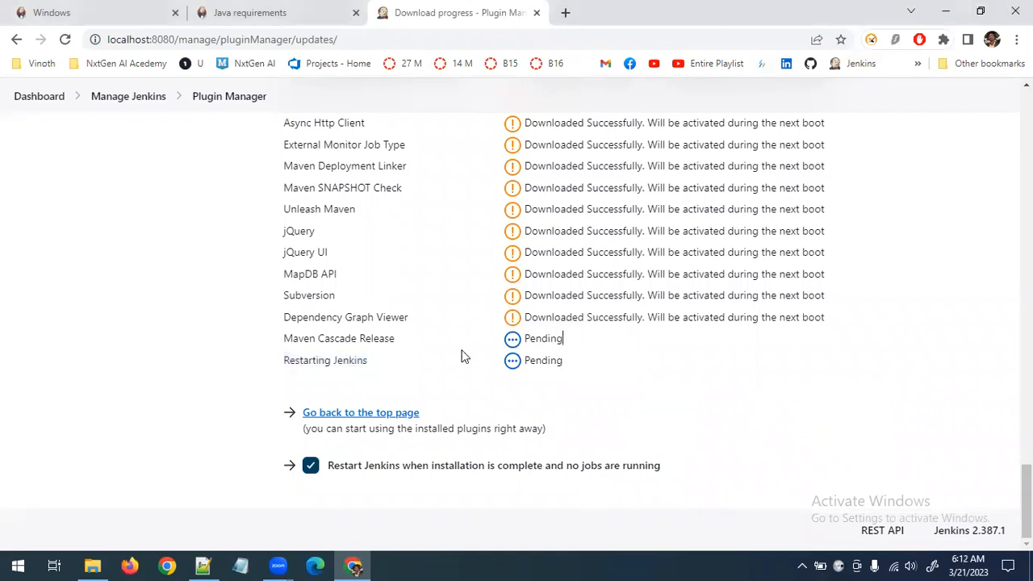
pyautogui.scroll(12, 492, 355)
pyautogui.scroll(-5, 491, 355)
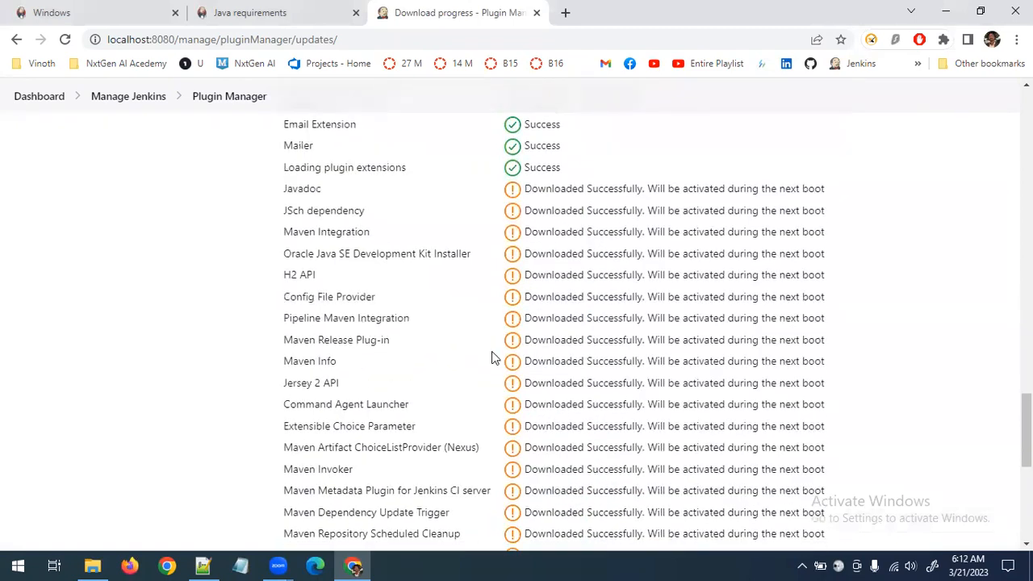
pyautogui.scroll(-7, 491, 357)
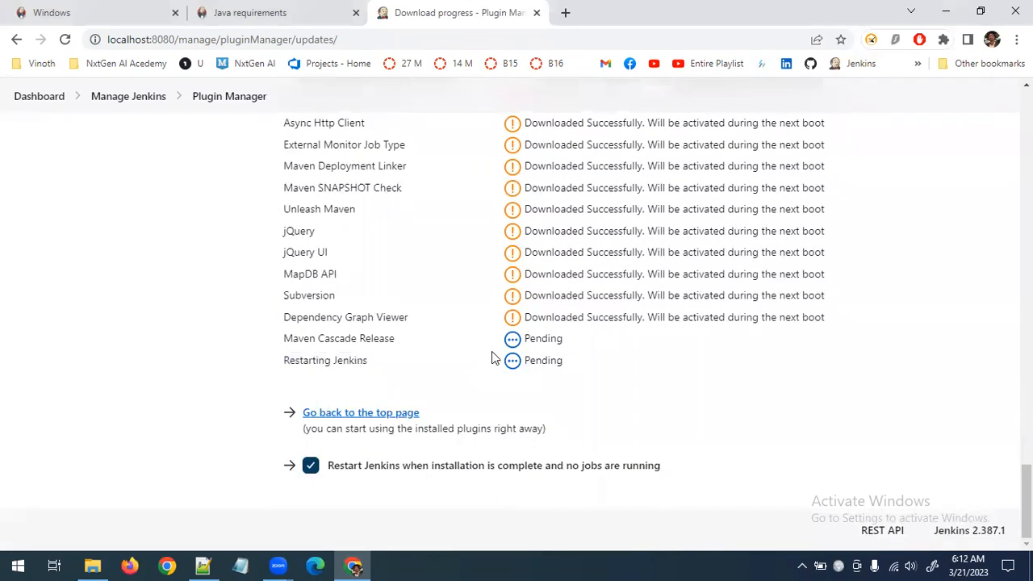
# Go back to the Jenkins top page and close the Windows and Java requirements documentation tabs
pyautogui.click(359, 414)
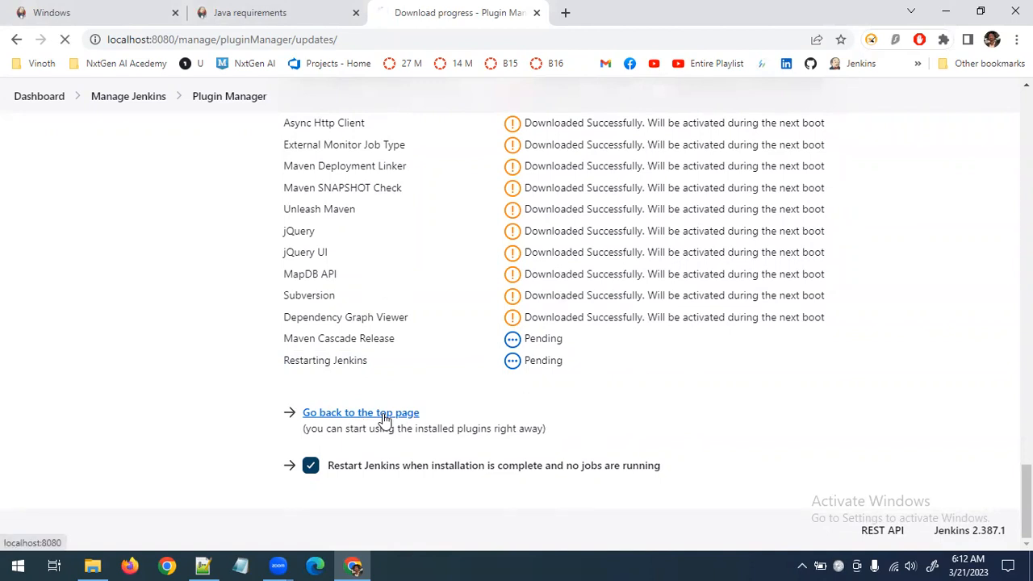
pyautogui.click(125, 8)
pyautogui.click(175, 13)
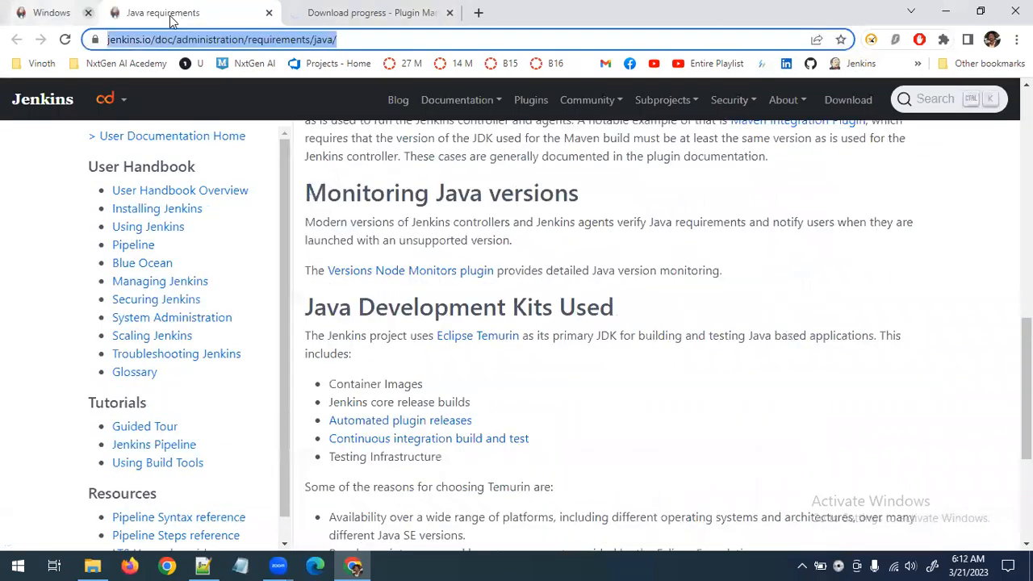
pyautogui.click(173, 14)
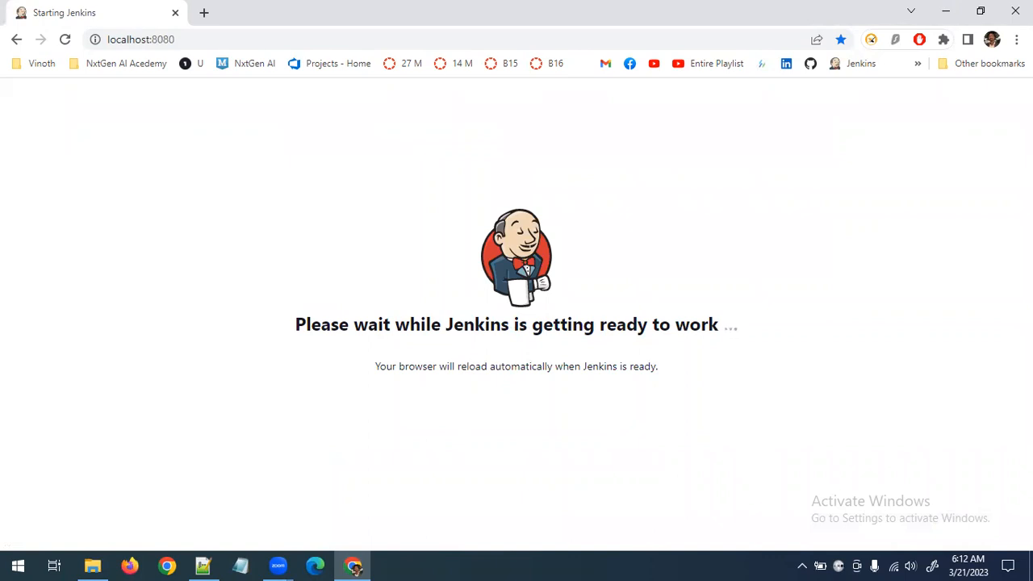
pyautogui.click(215, 171)
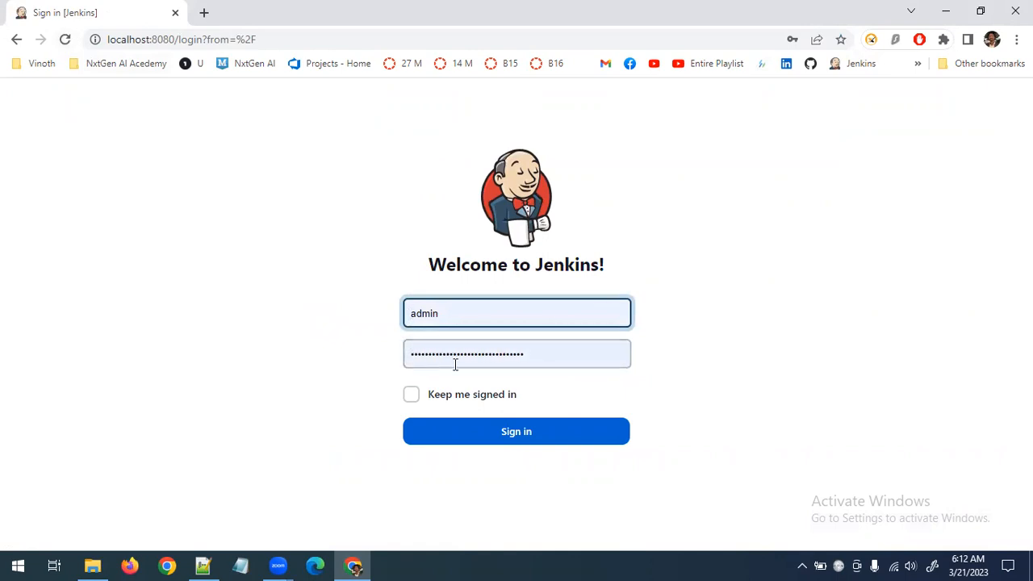
# Sign in to Jenkins as admin using the initial admin password from Notepad++, with Keep me signed in enabled
pyautogui.click(203, 566)
pyautogui.click(204, 566)
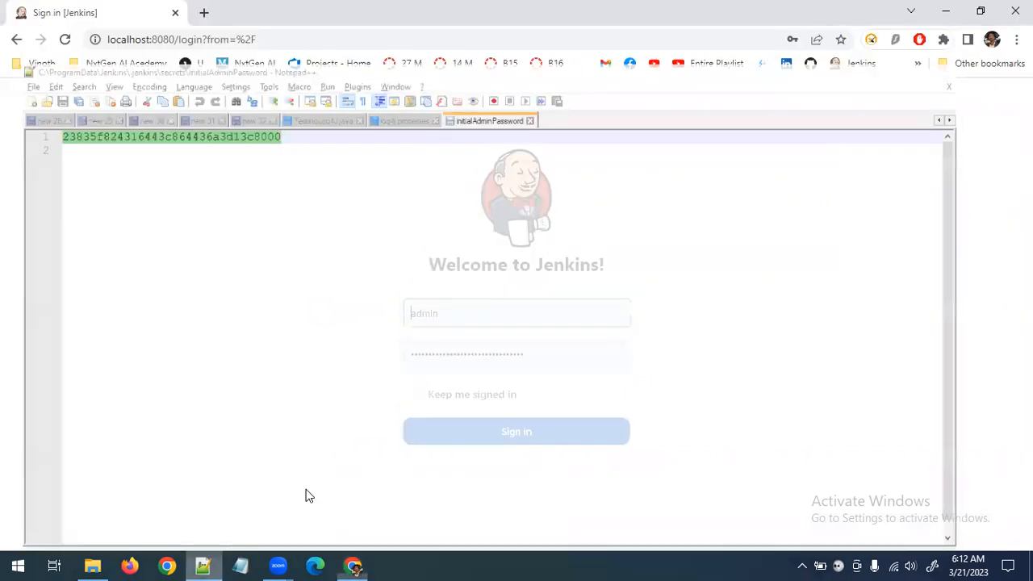
pyautogui.click(411, 395)
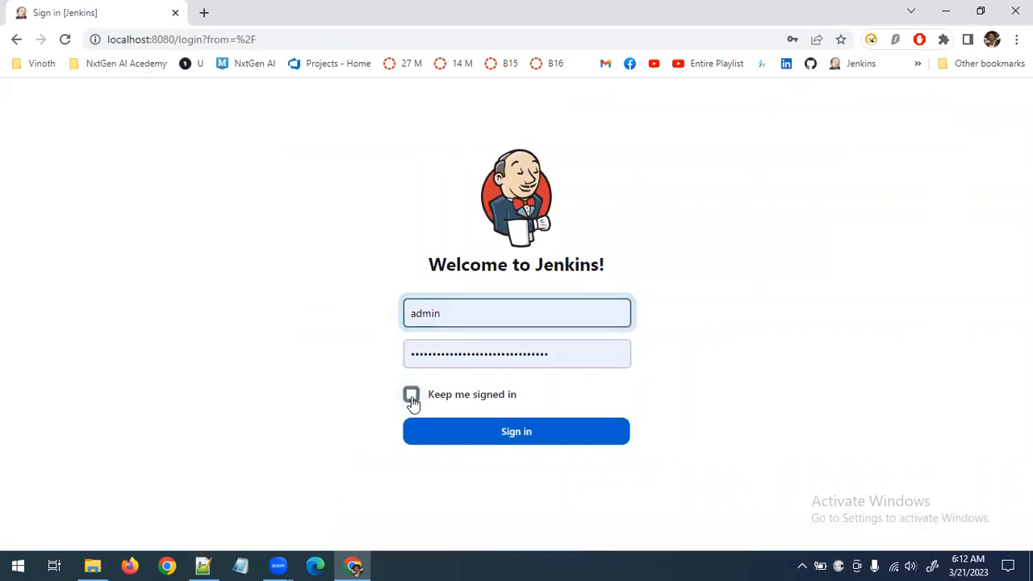
pyautogui.click(537, 436)
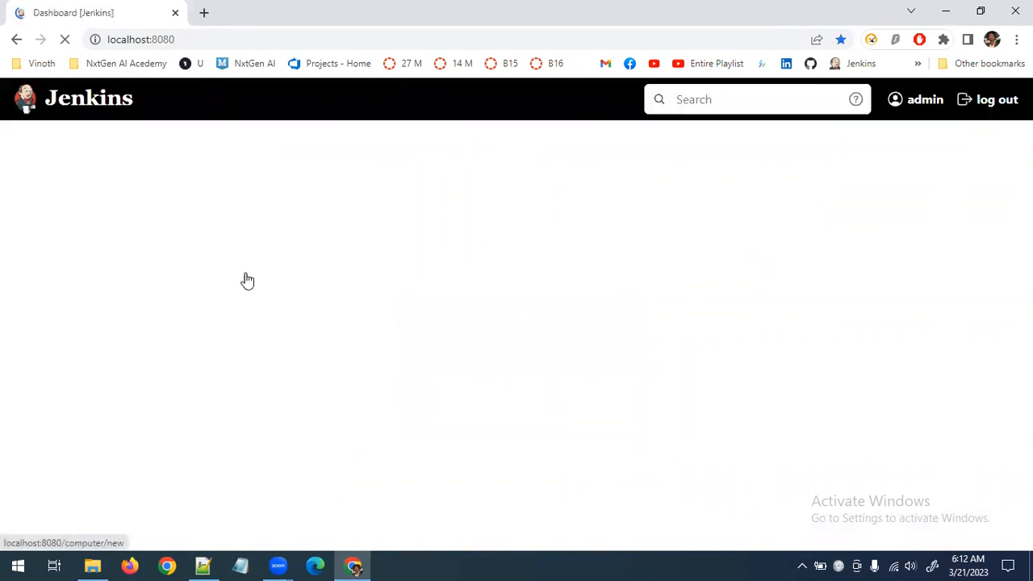
# Start creating a job to examine the available item types, including Maven project, and return to the dashboard
pyautogui.scroll(-3, 585, 339)
pyautogui.scroll(3, 584, 341)
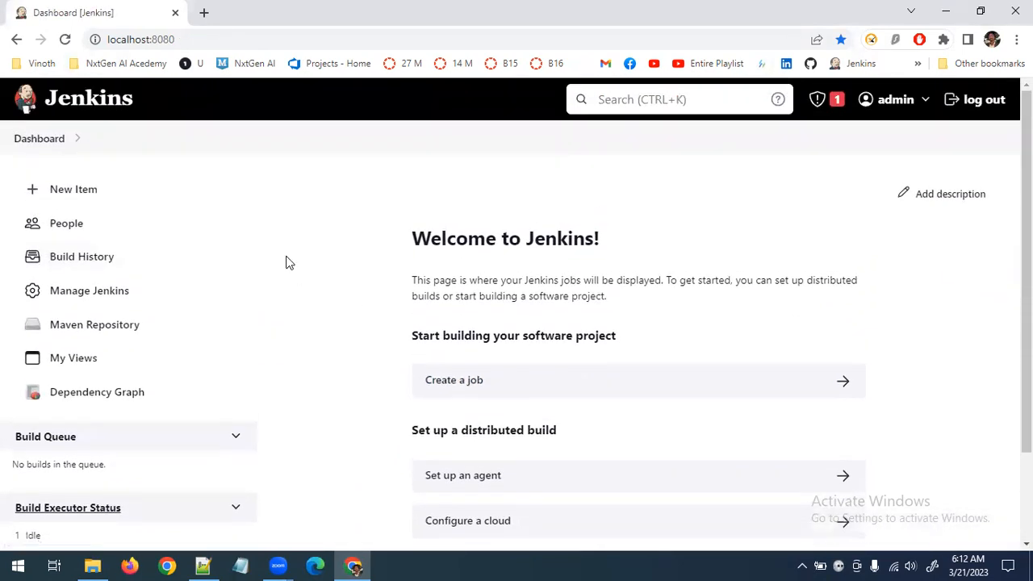
pyautogui.click(465, 380)
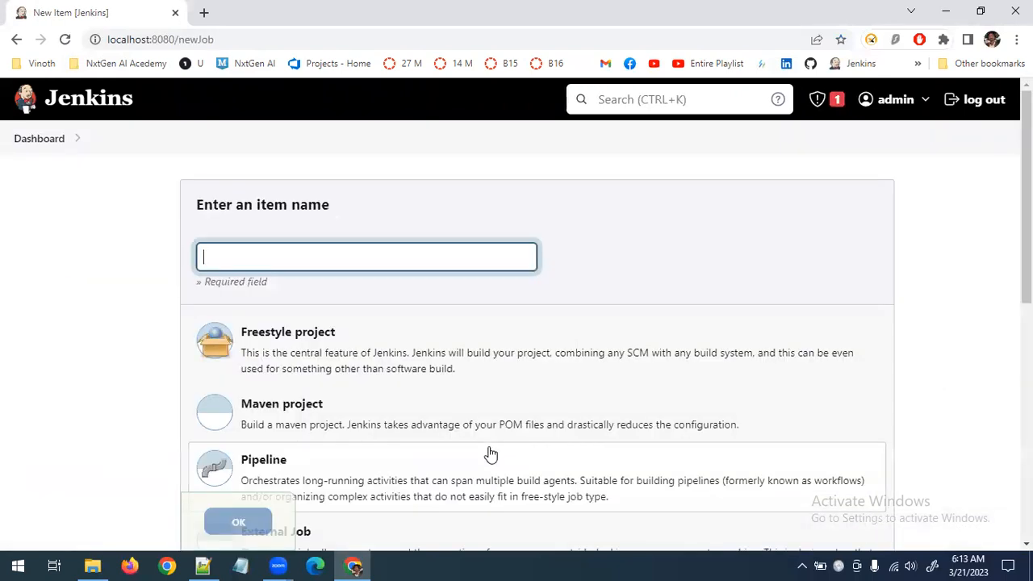
pyautogui.scroll(-2, 490, 453)
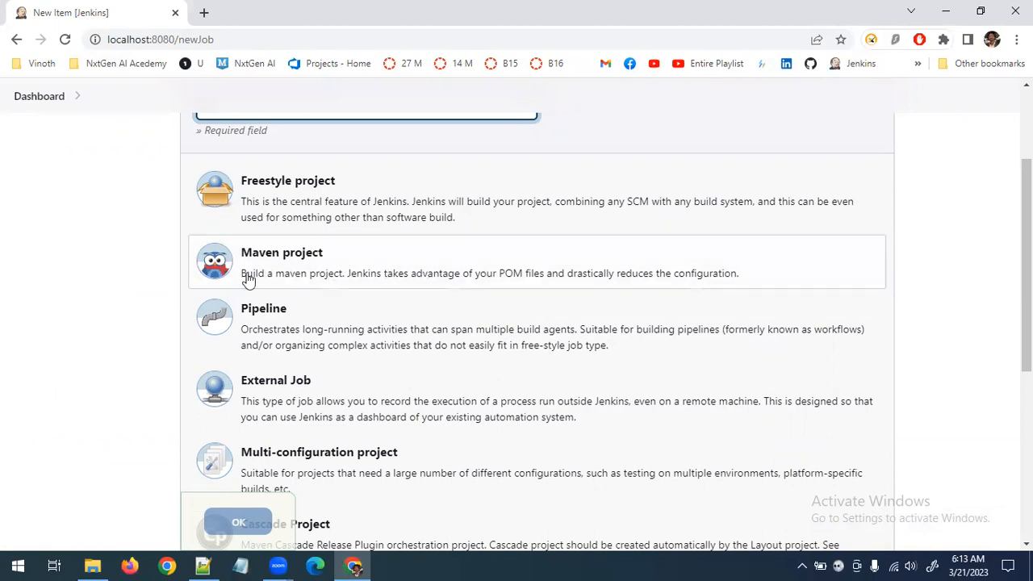
pyautogui.scroll(1, 217, 262)
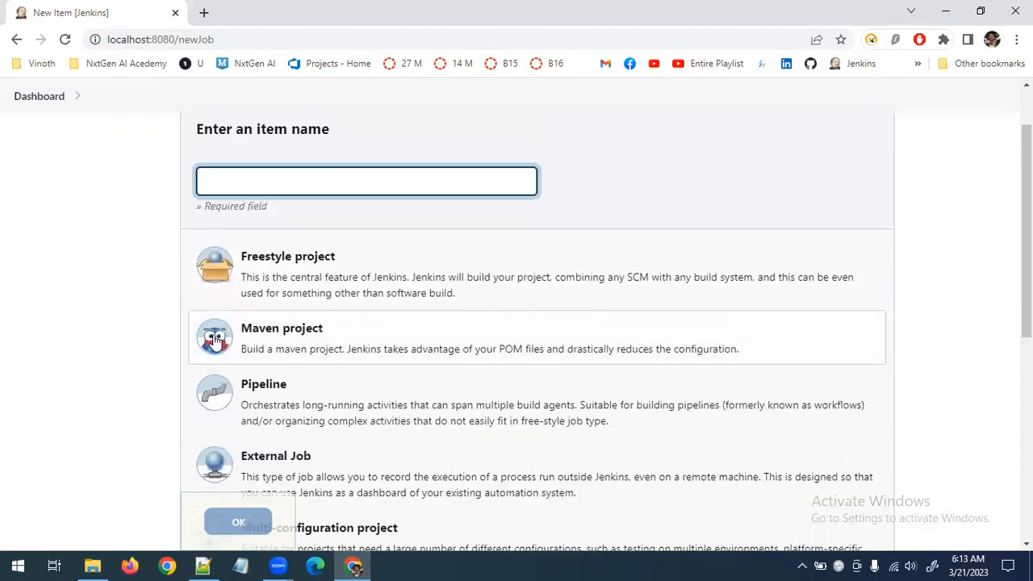
pyautogui.scroll(1, 83, 205)
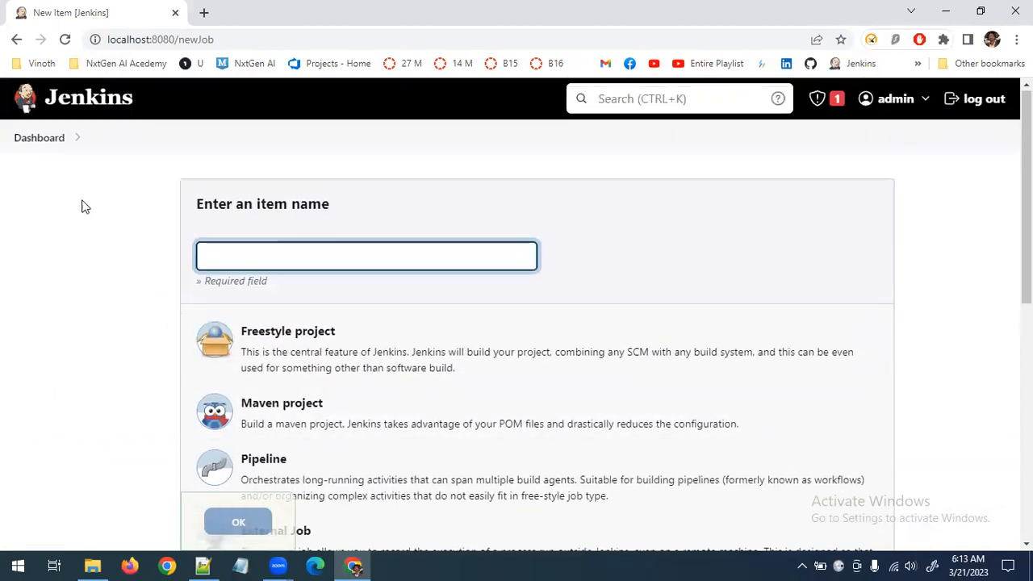
pyautogui.click(38, 138)
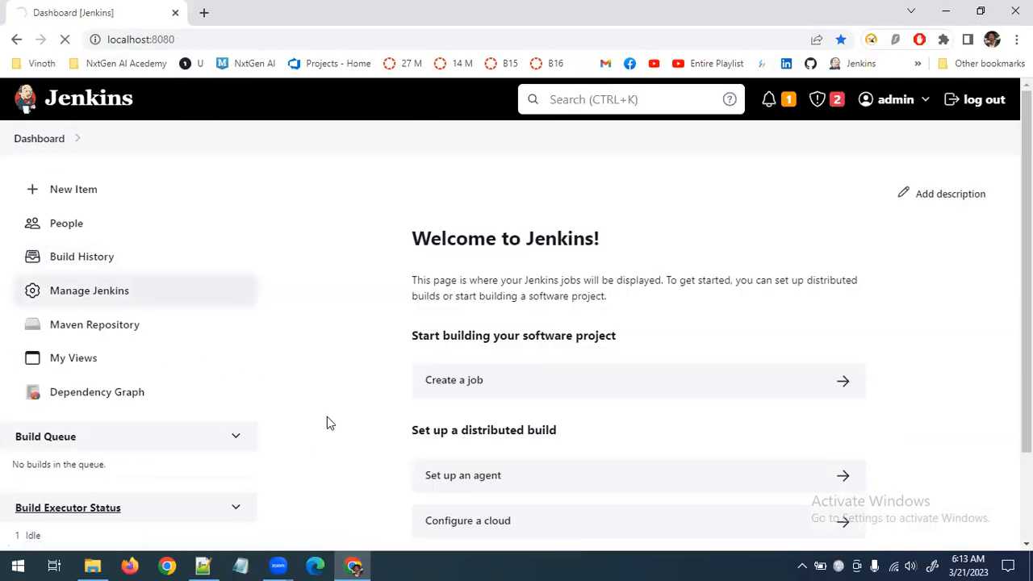
# Open the installed plugins list in the Jenkins Plugin Manager and filter it by "maven"
pyautogui.scroll(-7, 639, 424)
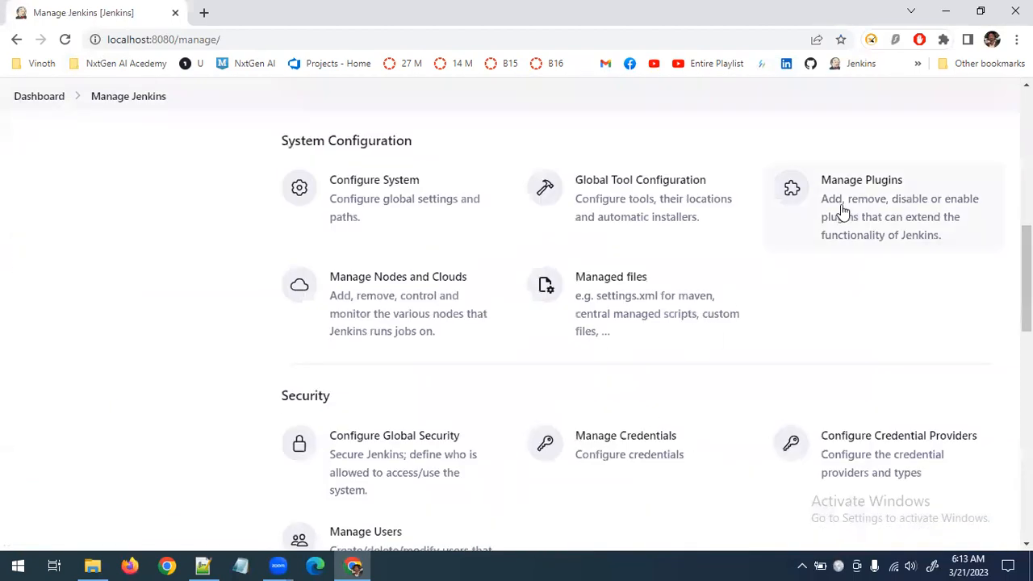
pyautogui.click(842, 211)
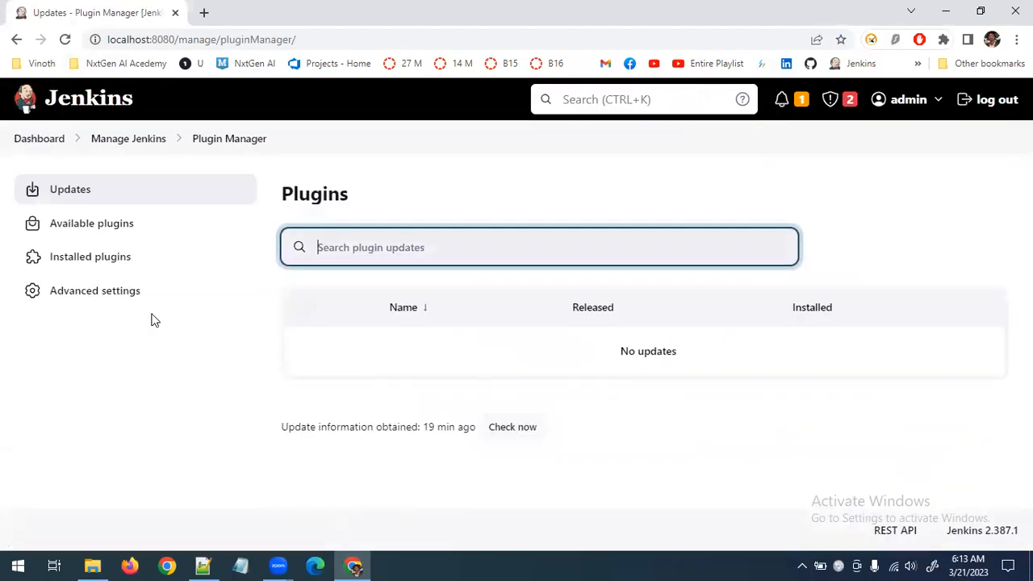
pyautogui.click(109, 253)
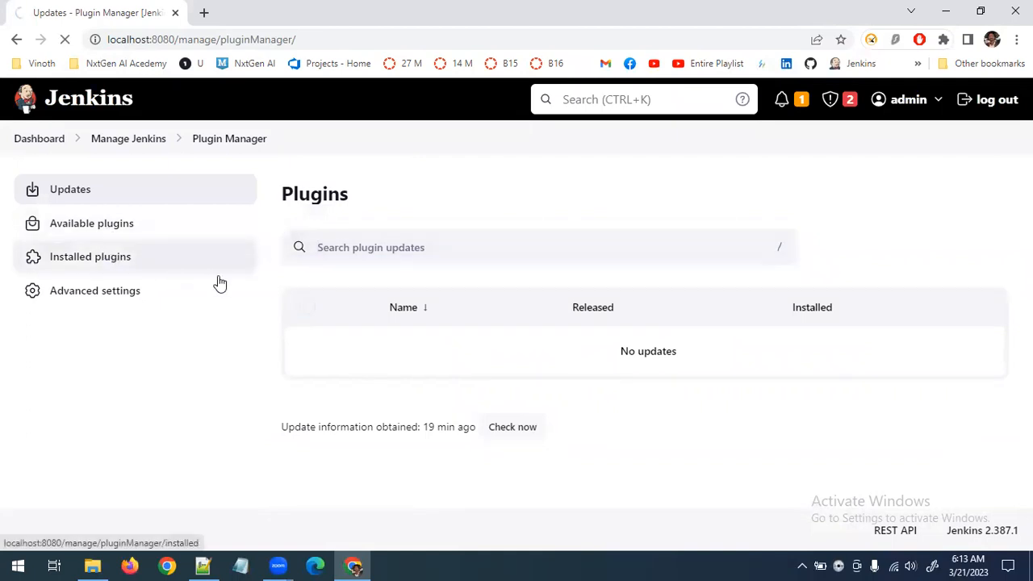
pyautogui.click(116, 259)
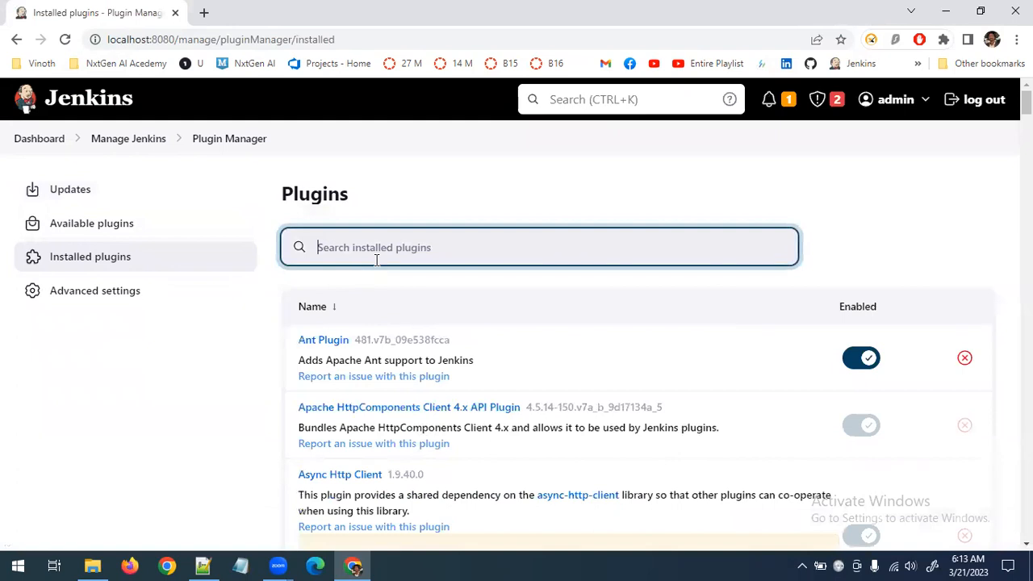
pyautogui.write('maven')
pyautogui.scroll(-10, 560, 460)
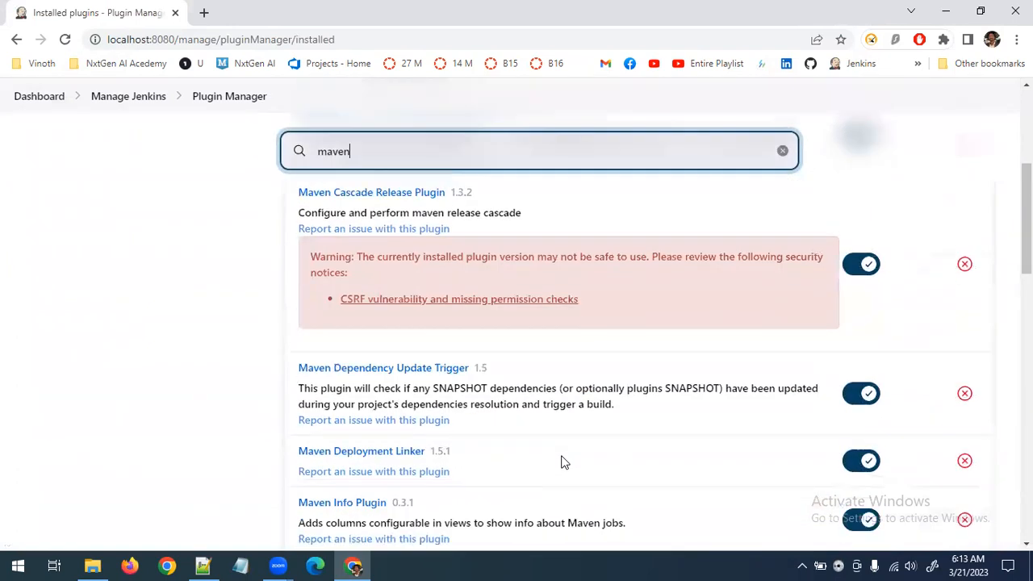
# Find the TestNG Results plugin among the available plugins by searching "testng" and install it without restart
pyautogui.scroll(10, 560, 461)
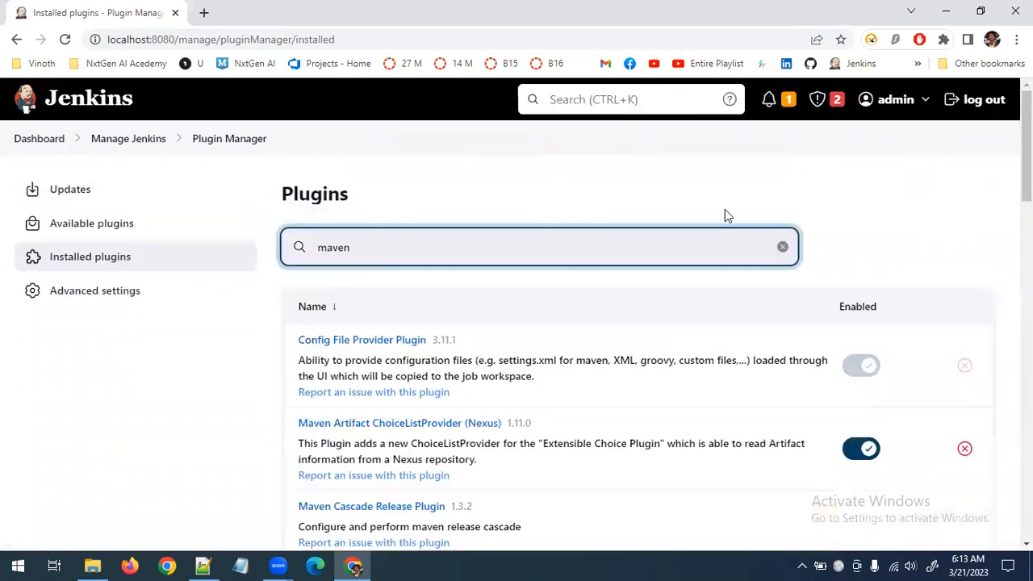
pyautogui.click(782, 247)
pyautogui.click(113, 224)
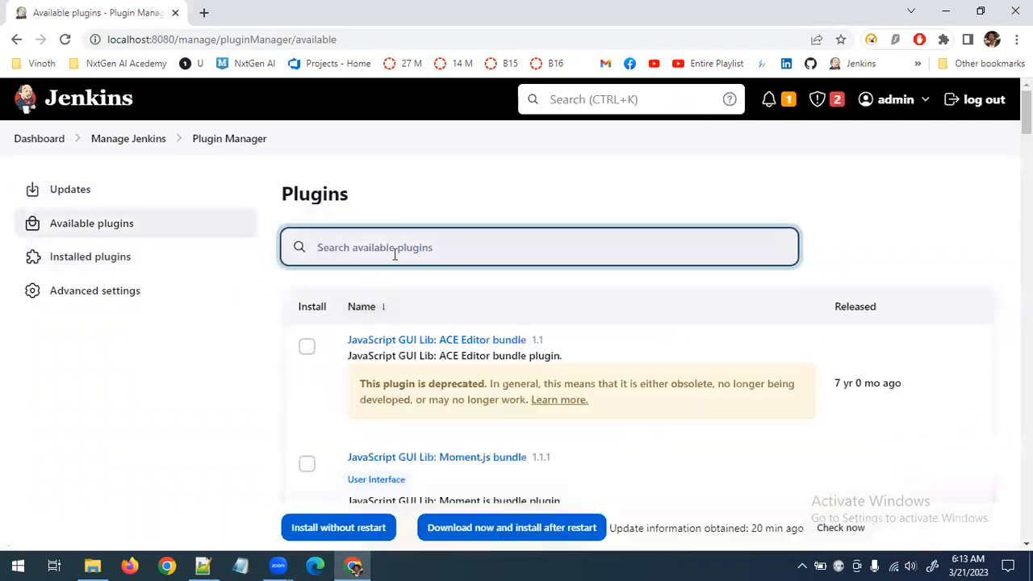
pyautogui.write('test')
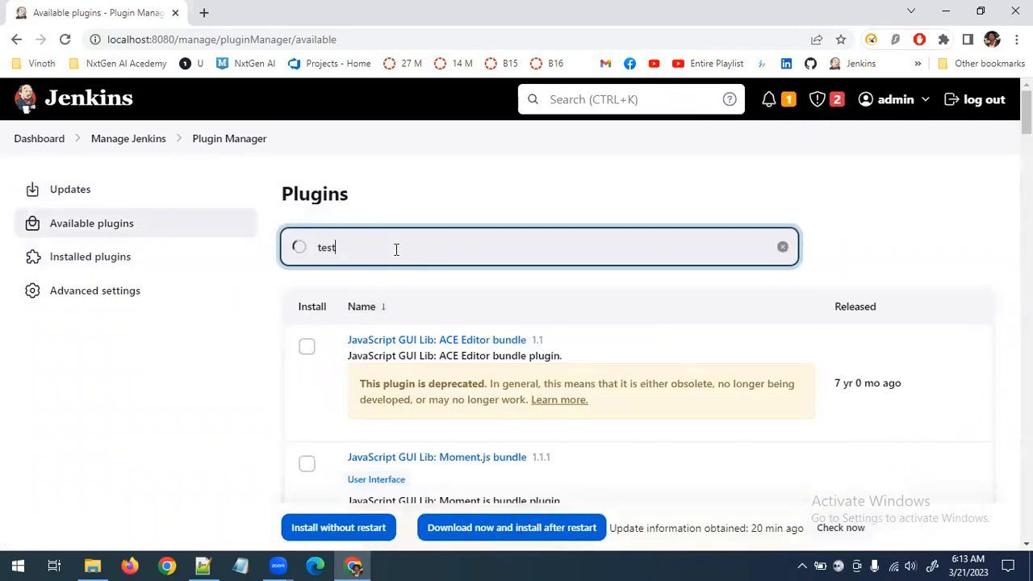
pyautogui.write('ng')
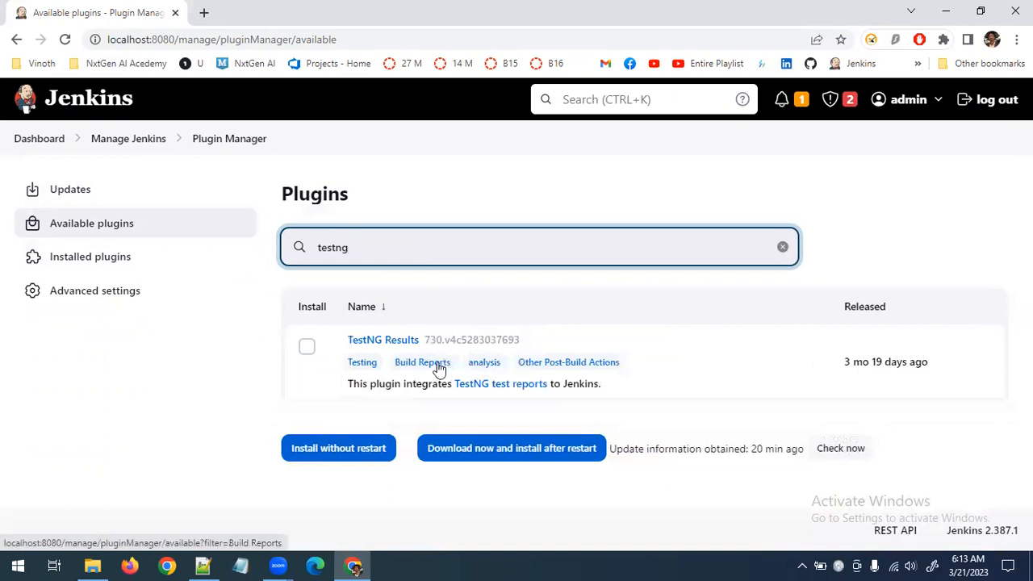
pyautogui.click(306, 347)
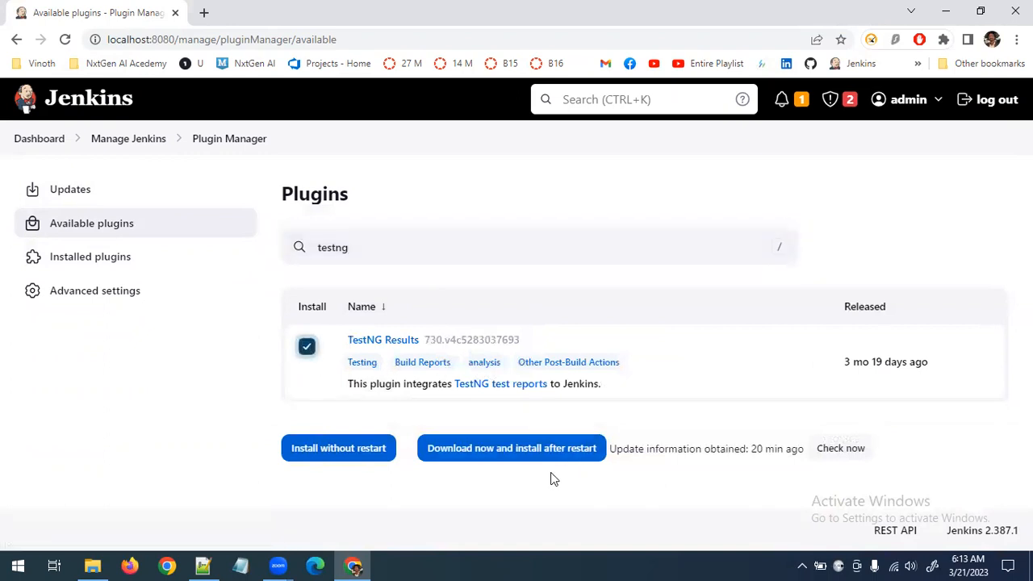
pyautogui.click(335, 459)
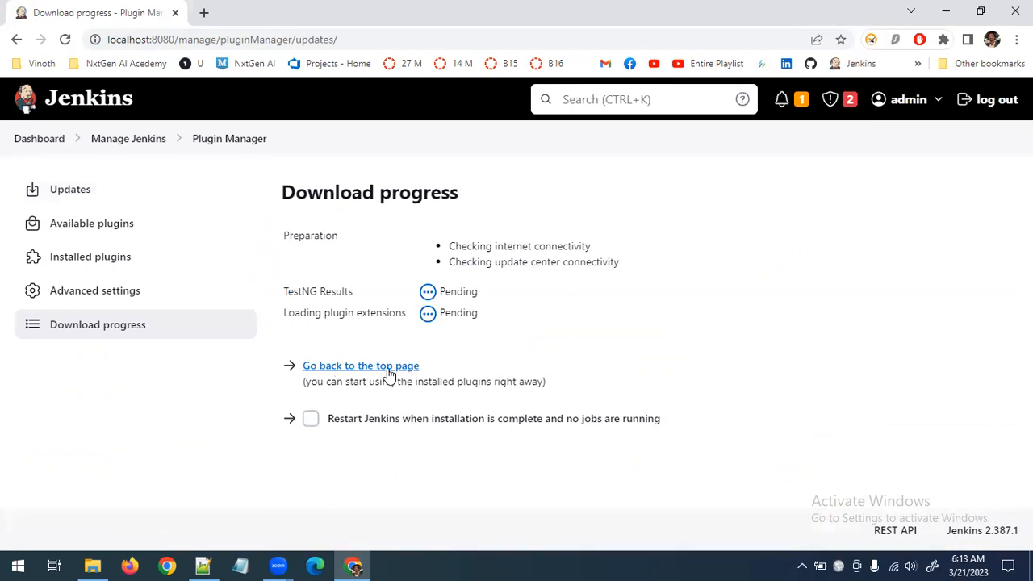
# Go back to the top page, reopen the Plugin Manager from Manage Jenkins and search the available plugins for "cucumber"
pyautogui.click(389, 370)
pyautogui.click(125, 293)
pyautogui.scroll(-5, 876, 457)
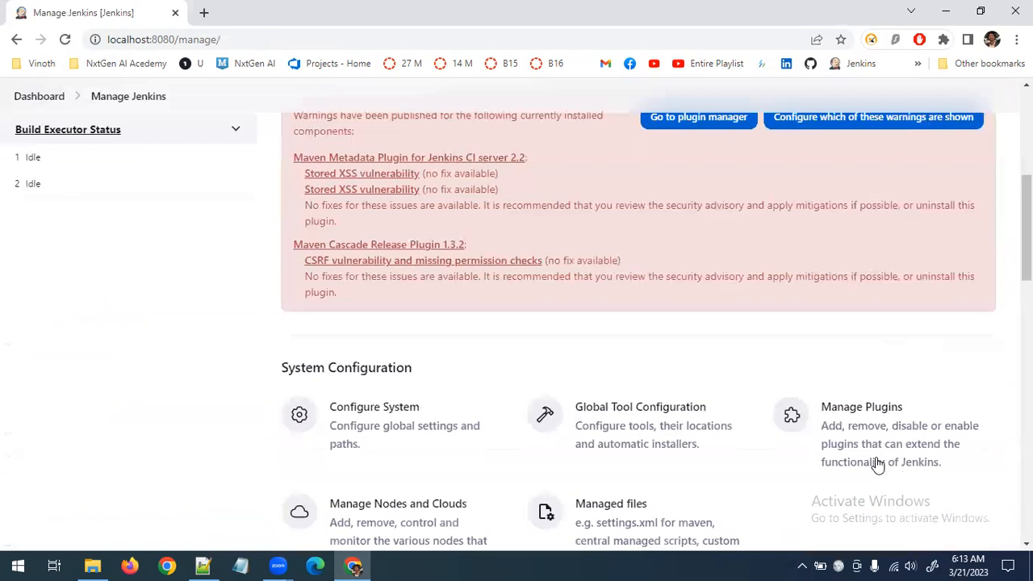
pyautogui.click(876, 457)
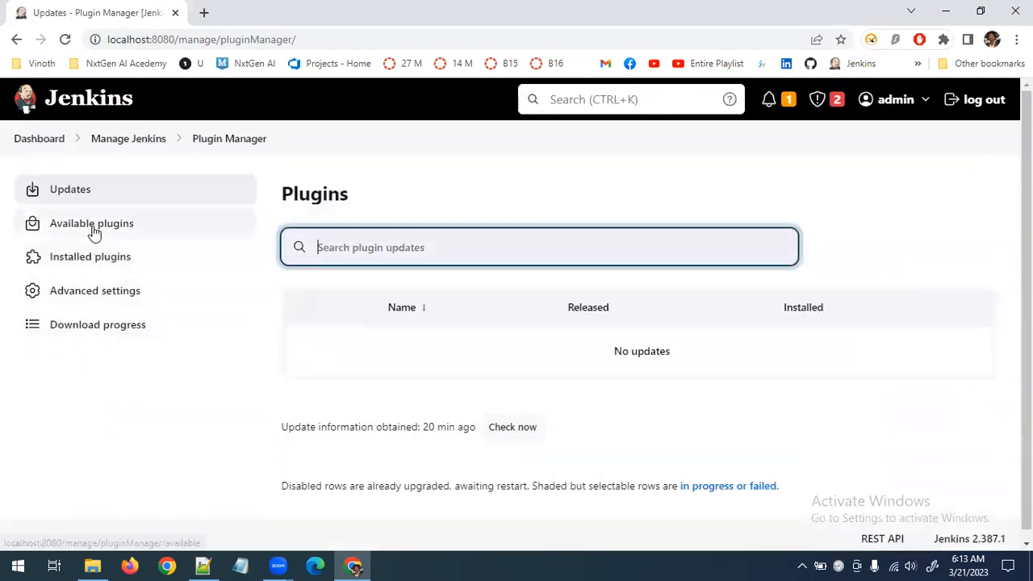
pyautogui.click(92, 229)
pyautogui.write('cucumber')
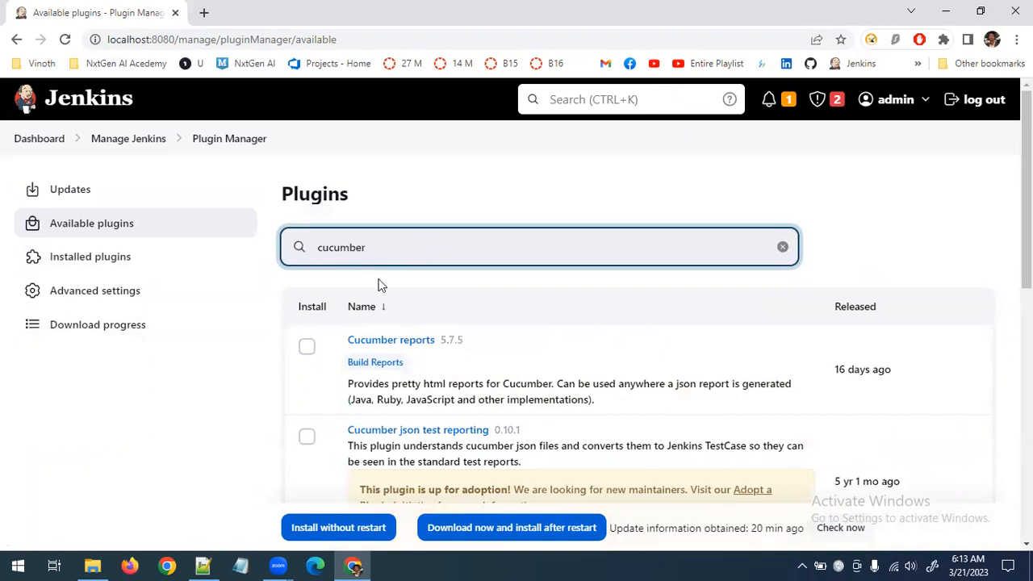
# Install Cucumber reports, Cucumber json test reporting, Cucumber Trend Reports, cucumber-perf, cucumber-slack-notifier, Cucumber Living Documentation and AssertThat BDD Jira without restart
pyautogui.click(306, 347)
pyautogui.scroll(-1, 317, 391)
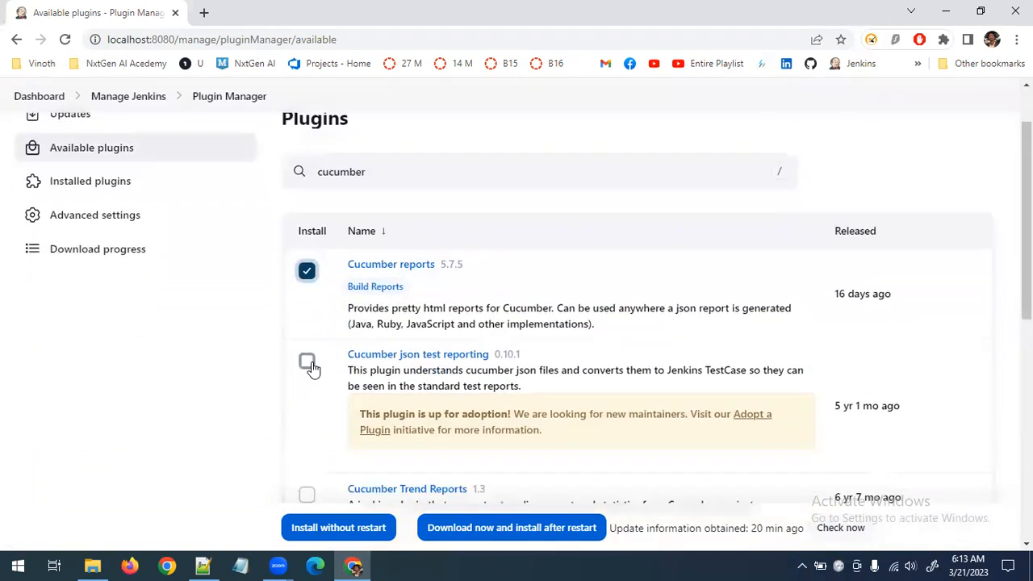
pyautogui.click(307, 363)
pyautogui.scroll(-2, 311, 367)
pyautogui.click(307, 344)
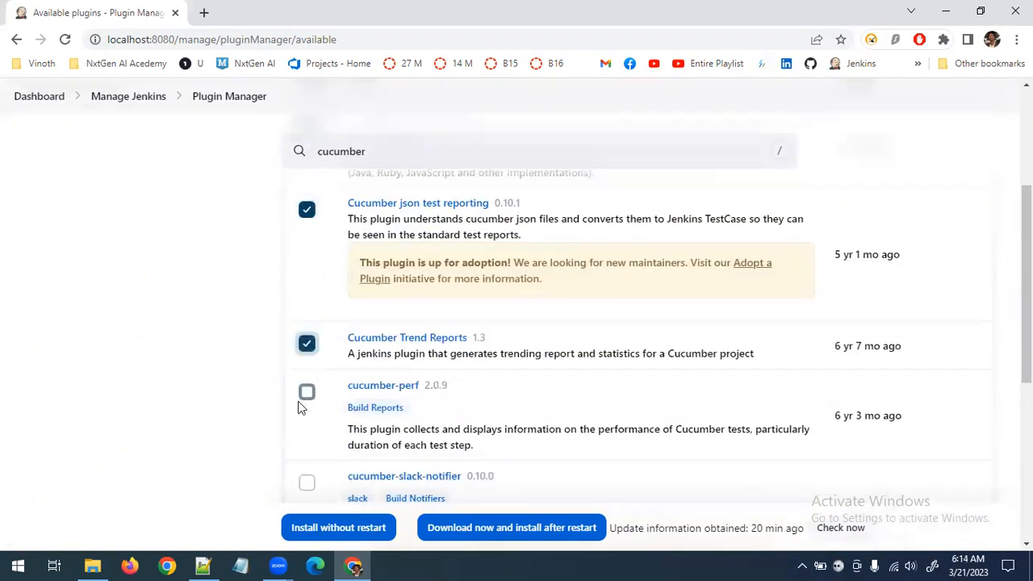
pyautogui.scroll(-1, 301, 410)
pyautogui.click(307, 408)
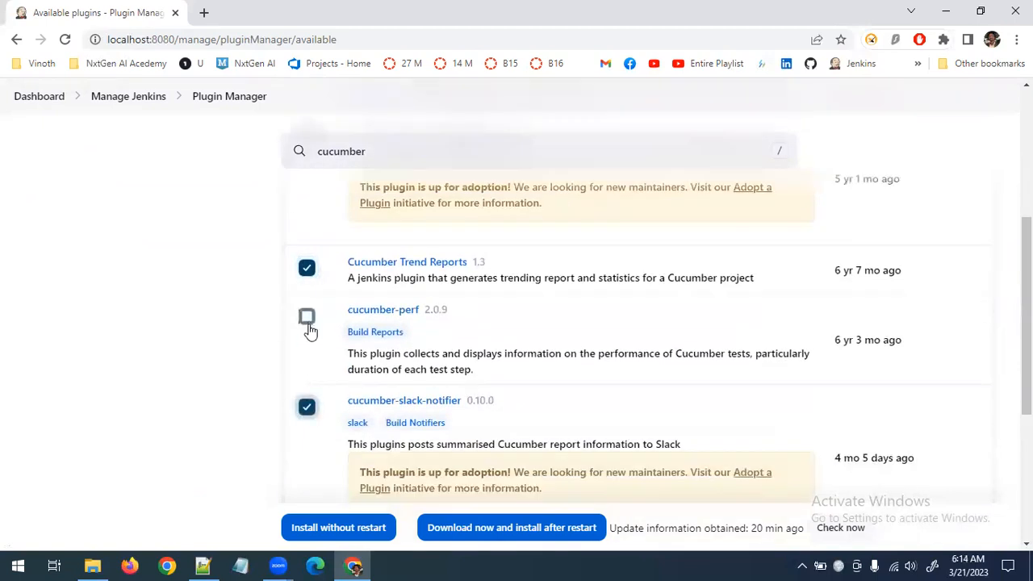
pyautogui.scroll(-4, 310, 331)
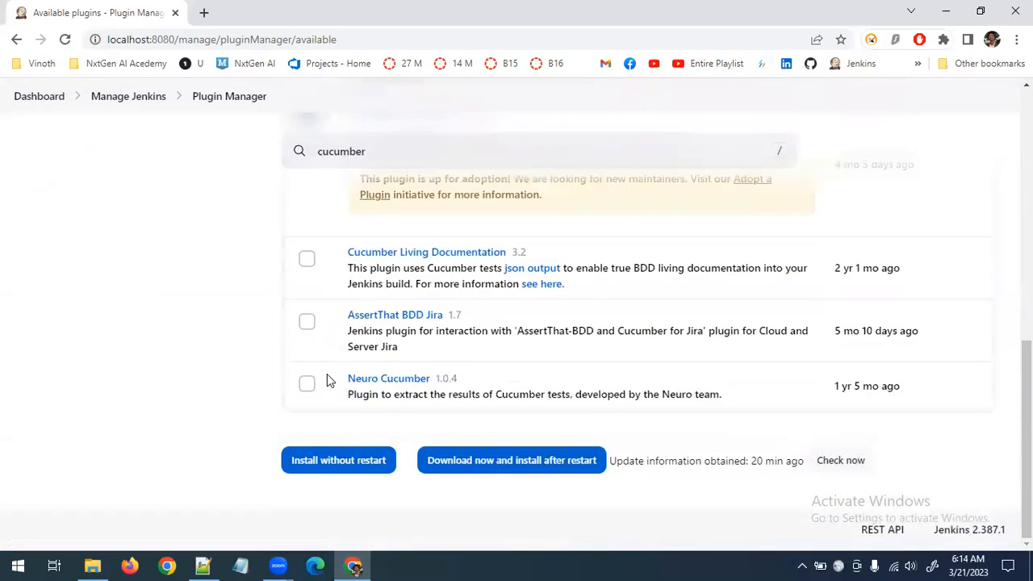
pyautogui.click(305, 259)
pyautogui.click(305, 323)
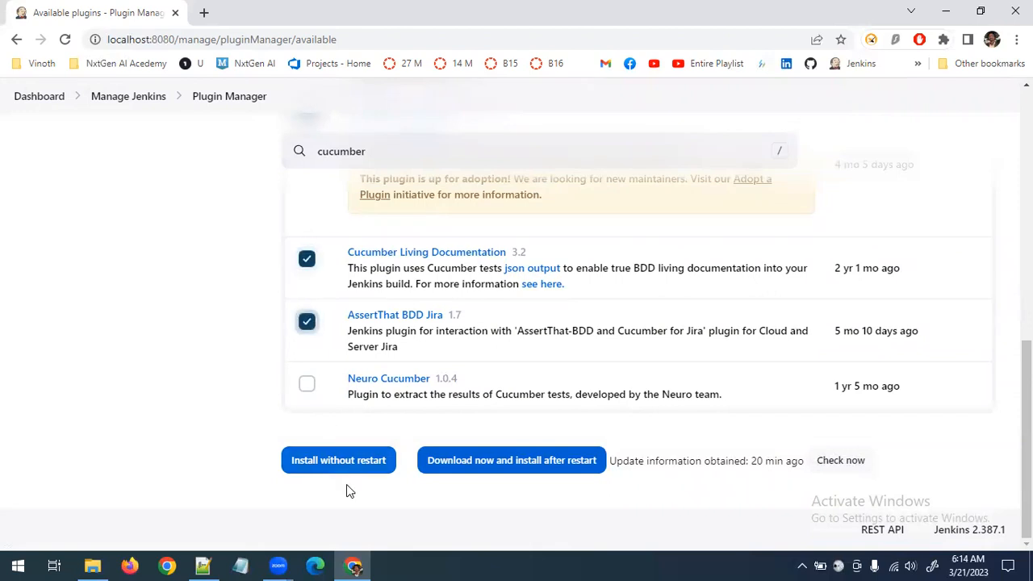
pyautogui.click(346, 462)
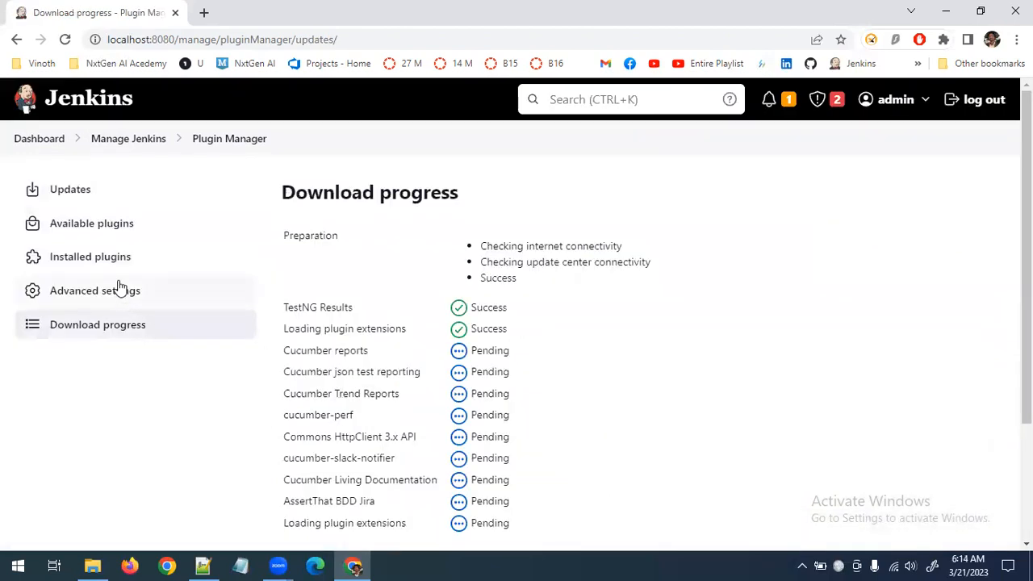
# Search the available plugins for "robot" and install the Robot Framework plugin without restart
pyautogui.click(114, 226)
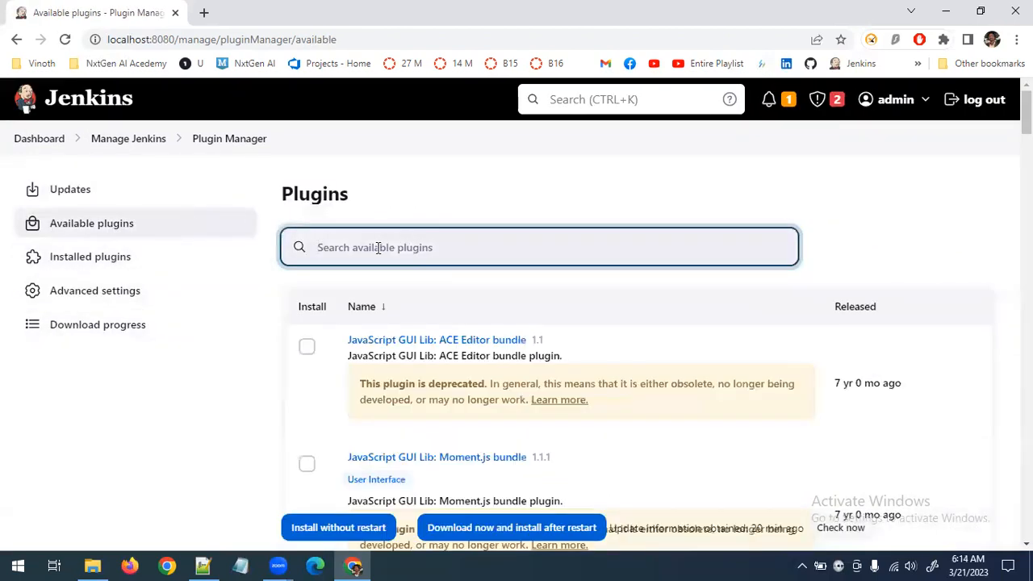
pyautogui.write('robot')
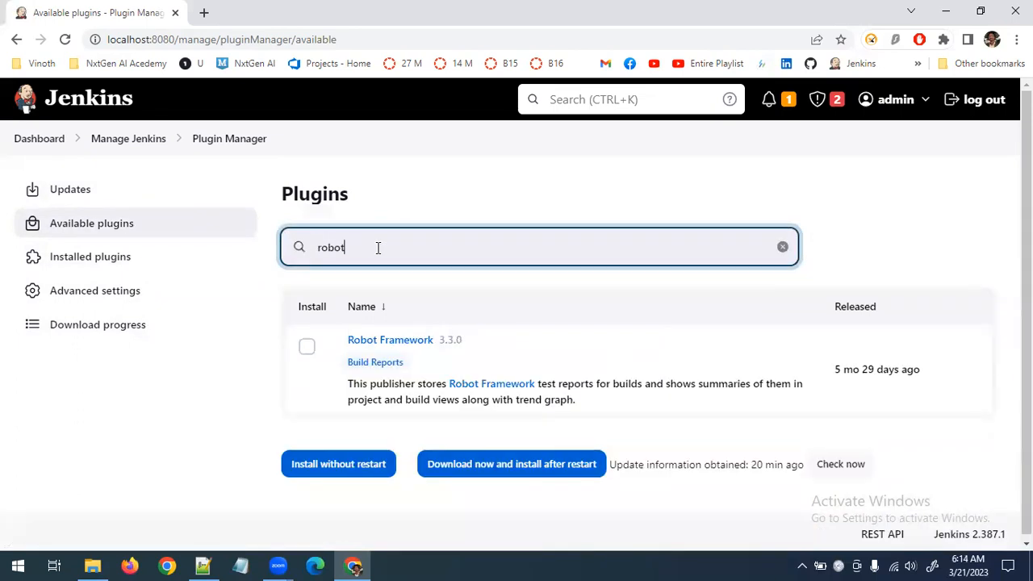
pyautogui.click(307, 348)
pyautogui.click(347, 472)
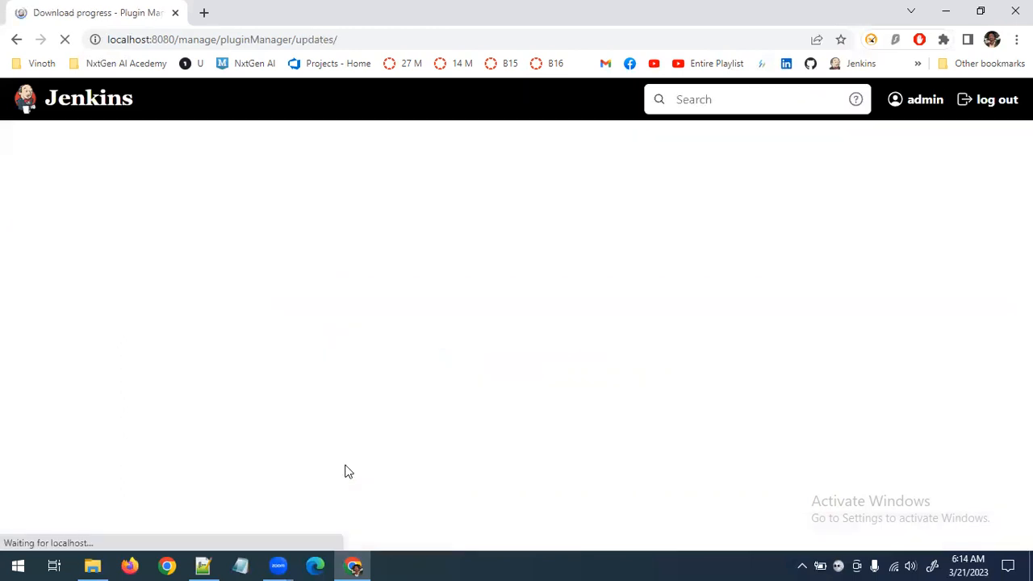
# Search the available plugins for "karat" and clear the search text
pyautogui.click(64, 231)
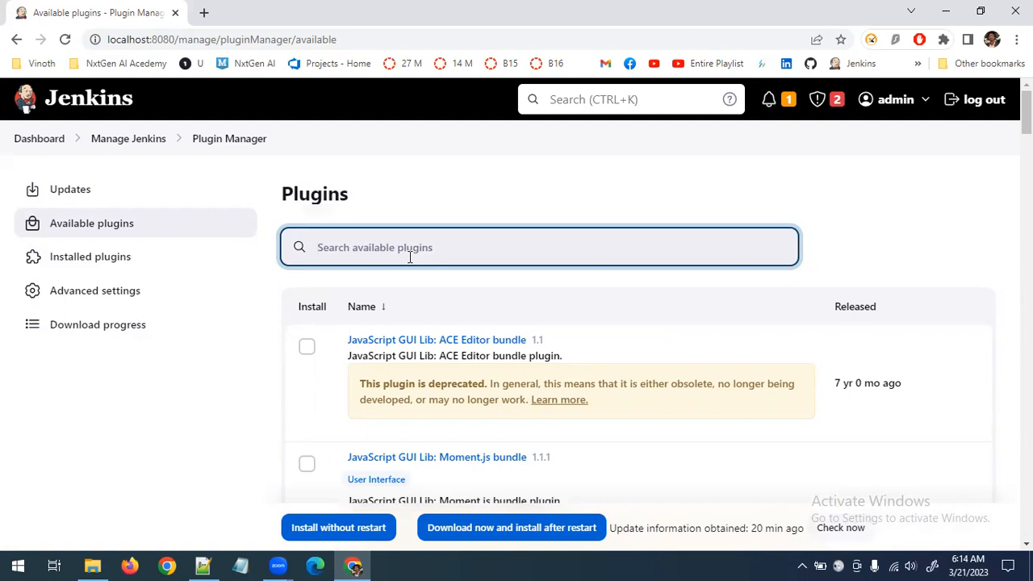
pyautogui.write('karat')
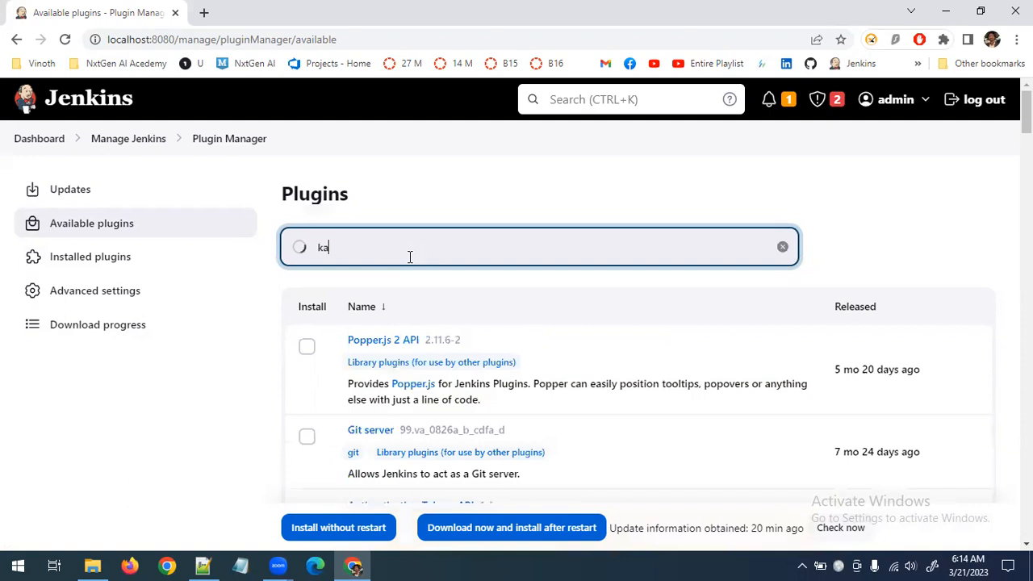
pyautogui.press('BackSpace')
pyautogui.press('BackSpace')
pyautogui.press('BackSpace')
pyautogui.press('BackSpace')
pyautogui.press('BackSpace')
pyautogui.press('BackSpace')
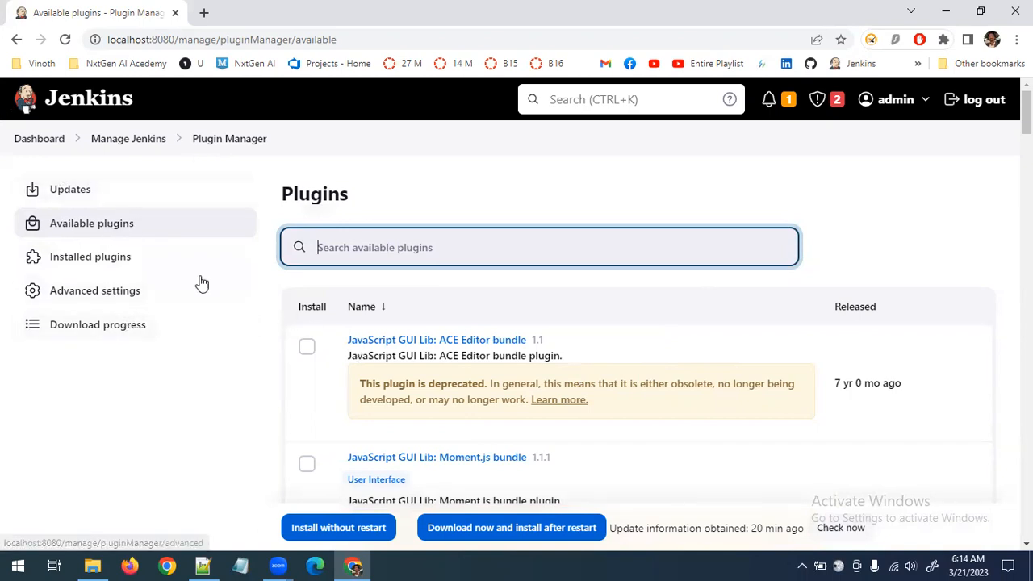
# Examine the download progress of the TestNG, Cucumber and Robot Framework plugins, including the option to restart Jenkins after installation
pyautogui.click(110, 263)
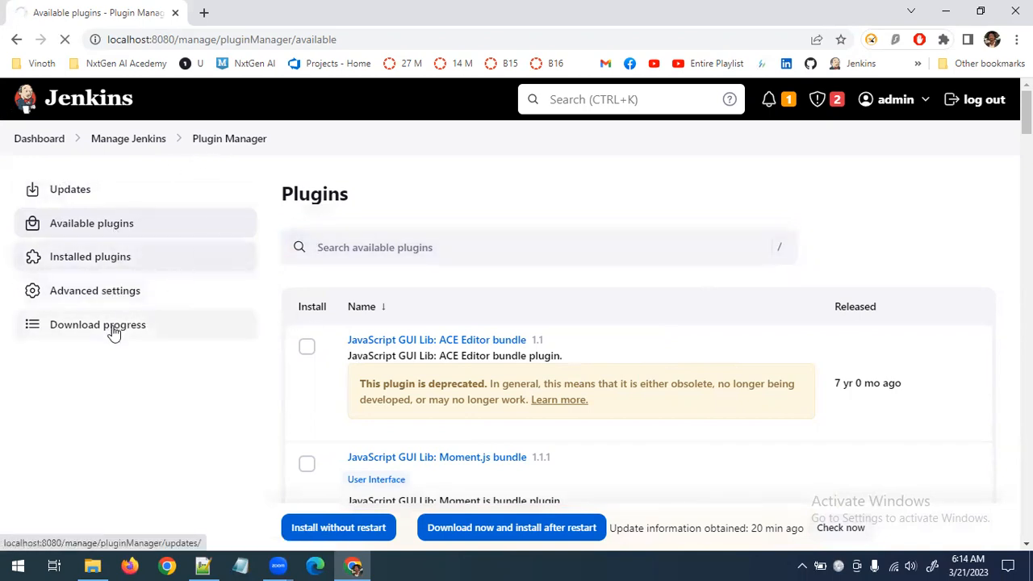
pyautogui.click(113, 335)
pyautogui.scroll(-3, 444, 398)
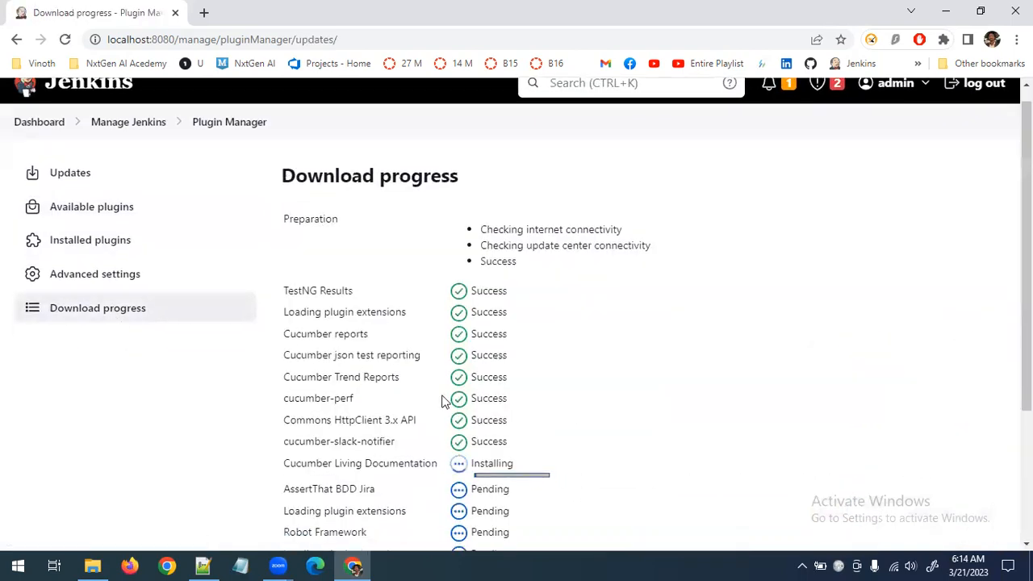
pyautogui.scroll(1, 452, 376)
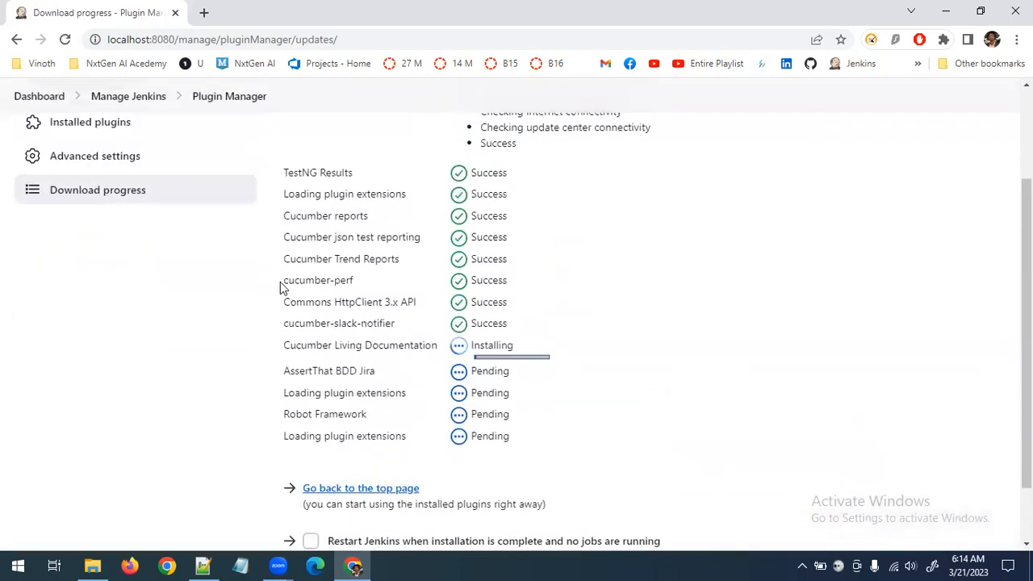
pyautogui.moveTo(286, 172); pyautogui.dragTo(388, 349)
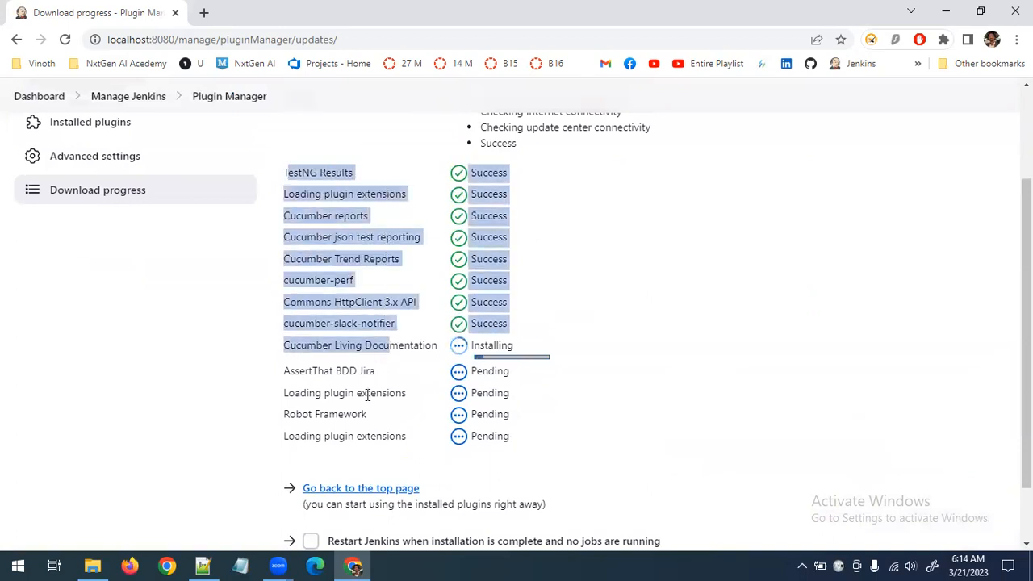
pyautogui.moveTo(285, 414); pyautogui.dragTo(436, 449)
pyautogui.moveTo(524, 449); pyautogui.dragTo(298, 204)
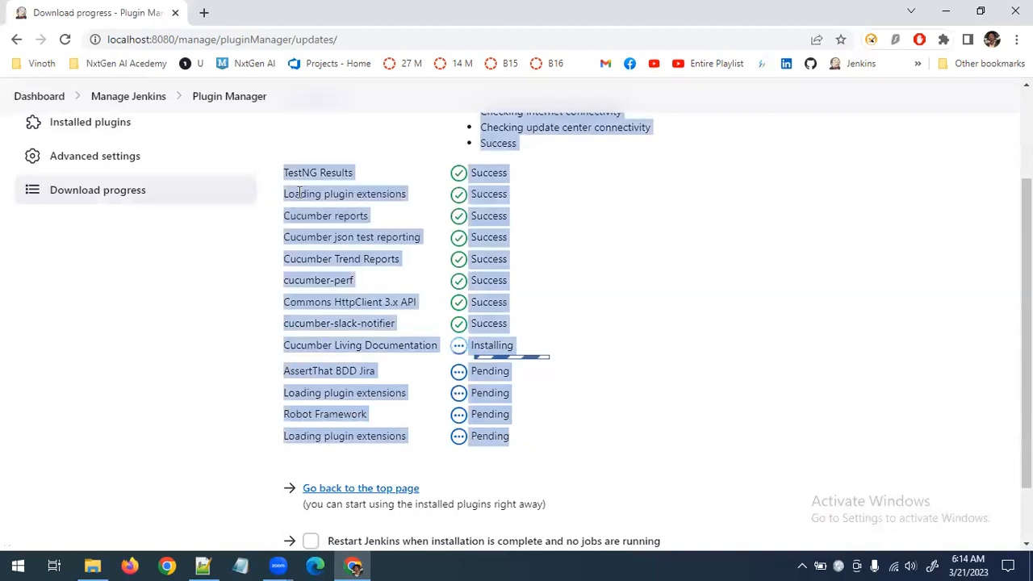
pyautogui.click(397, 194)
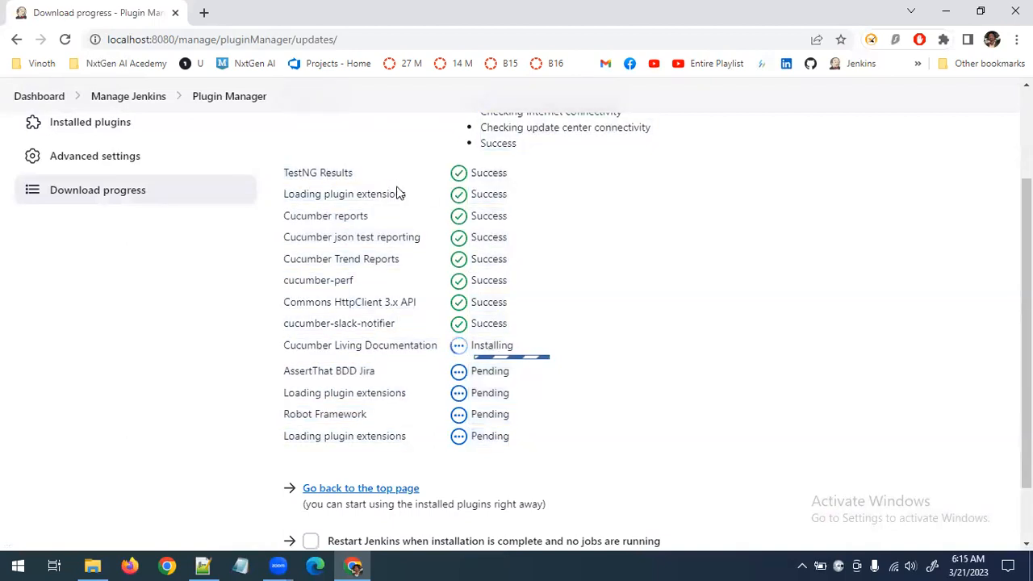
pyautogui.moveTo(286, 172); pyautogui.dragTo(527, 176)
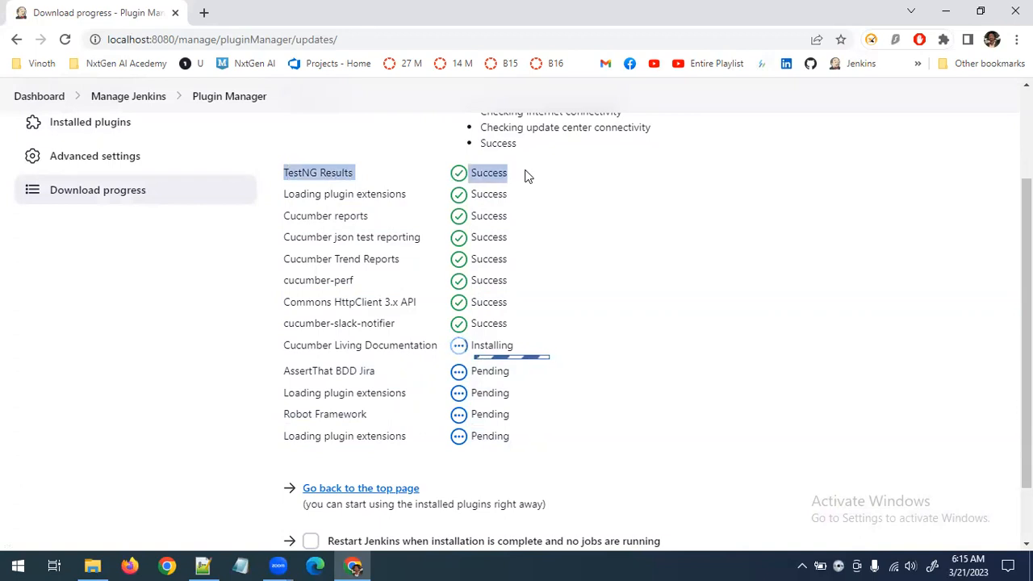
pyautogui.scroll(-2, 563, 436)
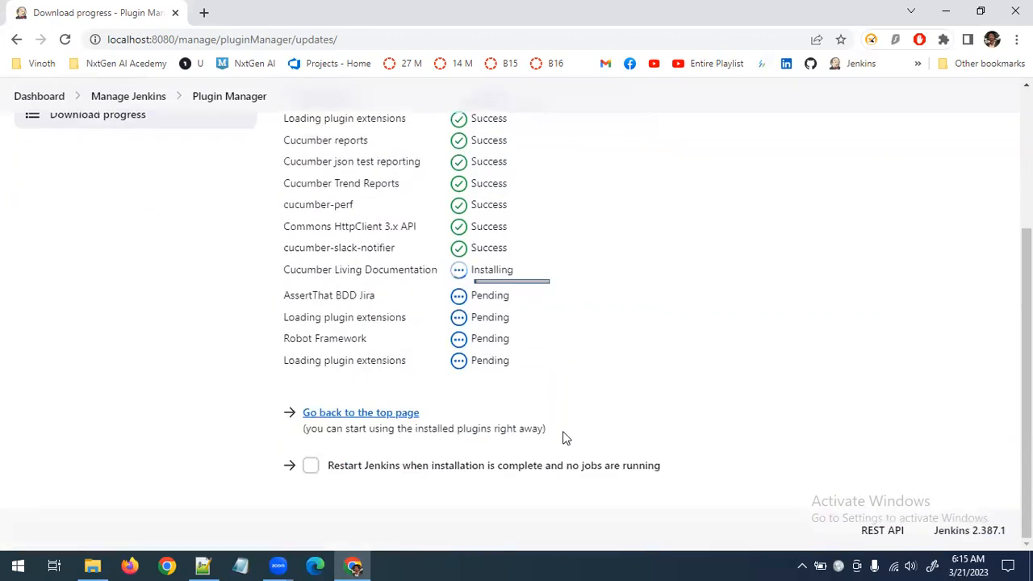
pyautogui.scroll(3, 121, 294)
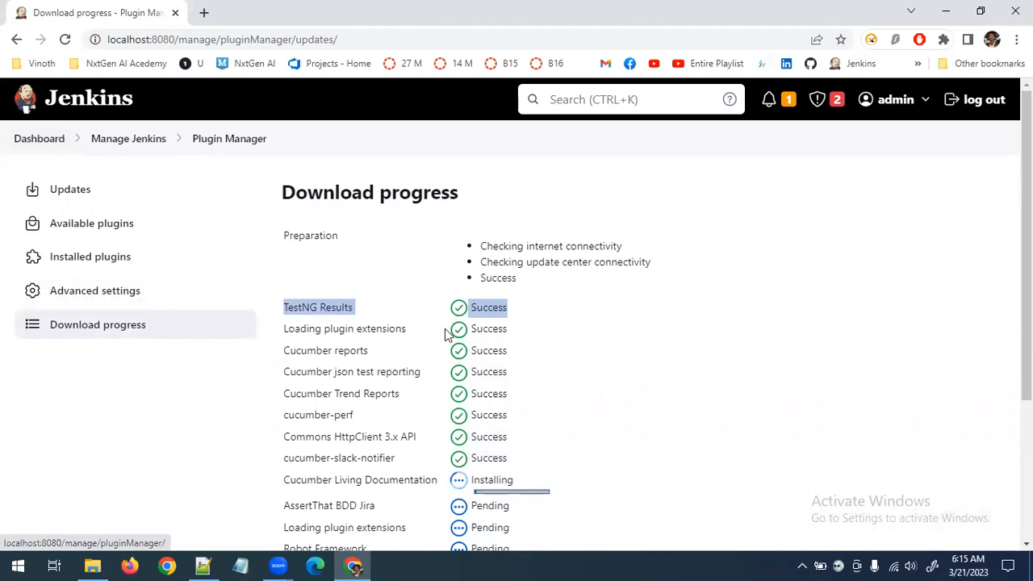
pyautogui.scroll(-3, 533, 501)
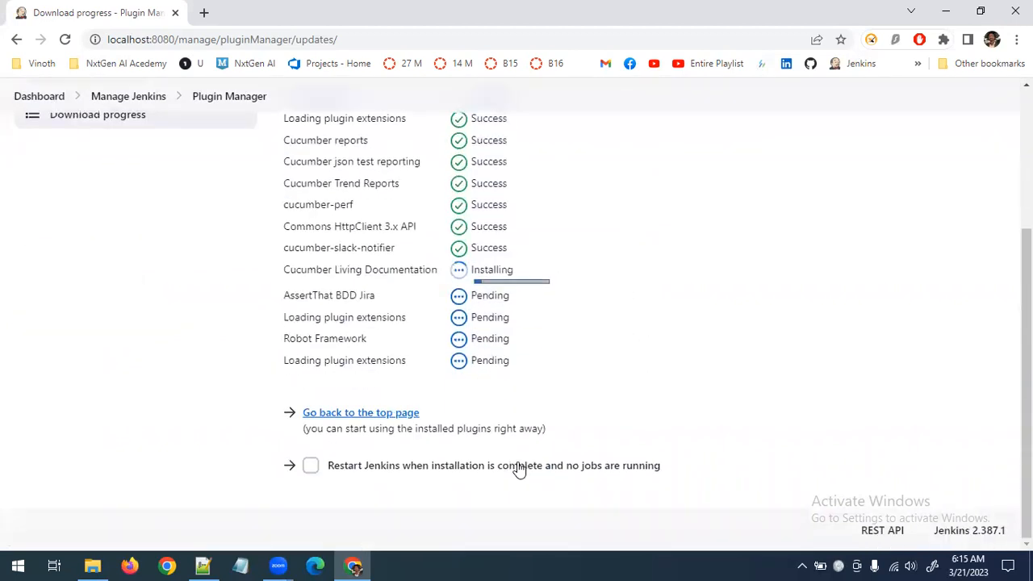
pyautogui.scroll(2, 237, 295)
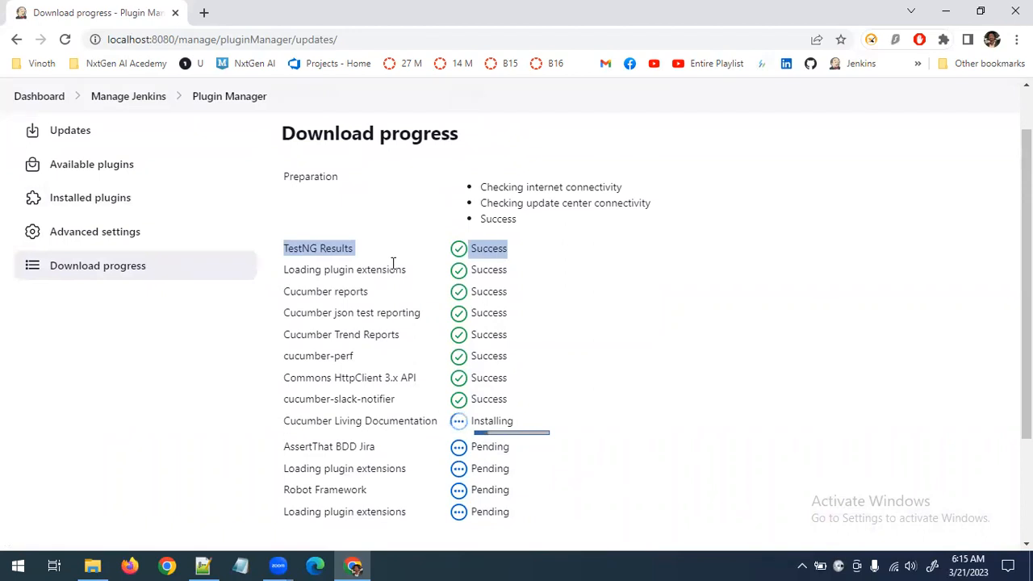
pyautogui.scroll(1, 185, 237)
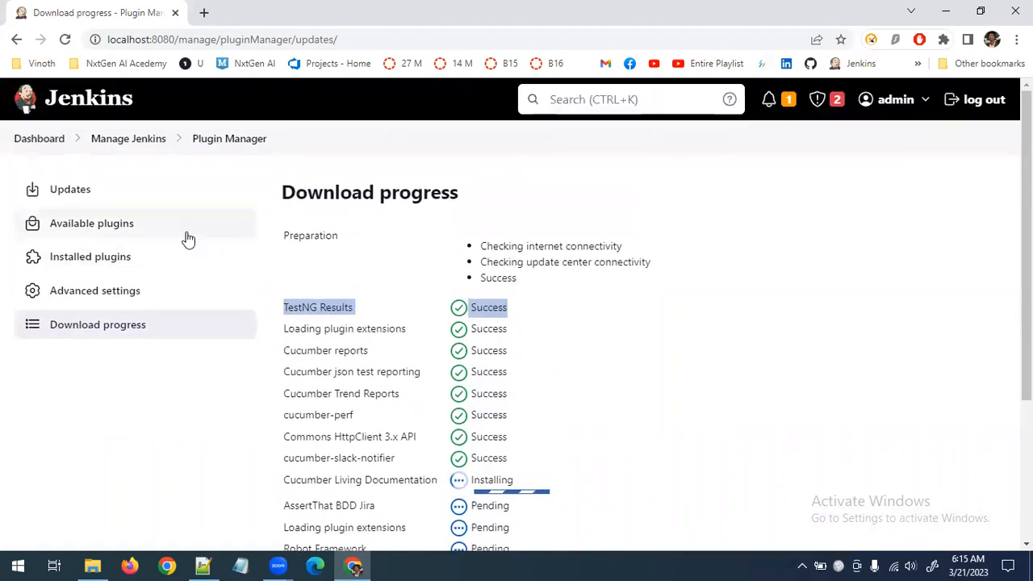
# Return to the dashboard and open Global Tool Configuration from Manage Jenkins
pyautogui.click(39, 141)
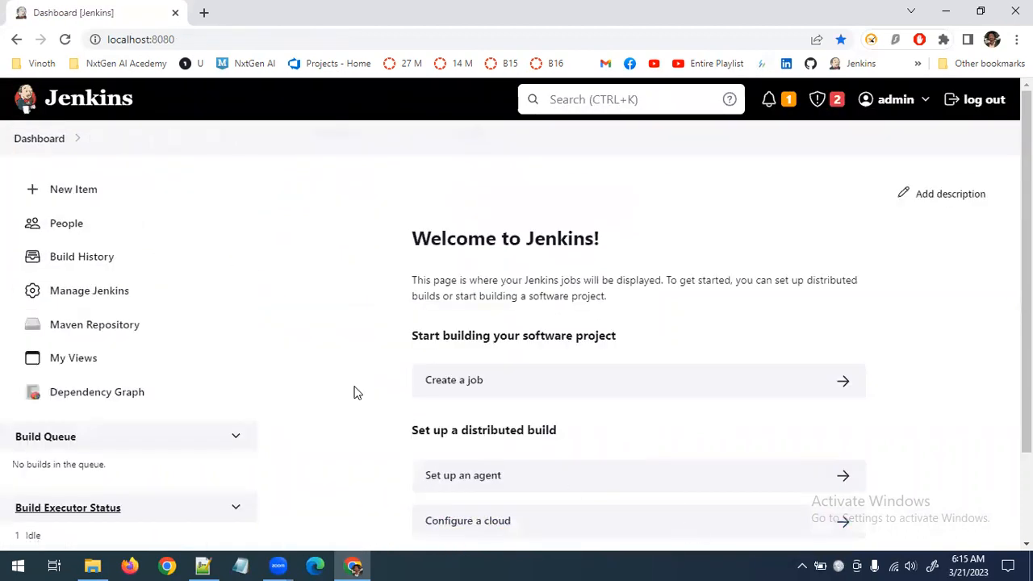
pyautogui.click(95, 296)
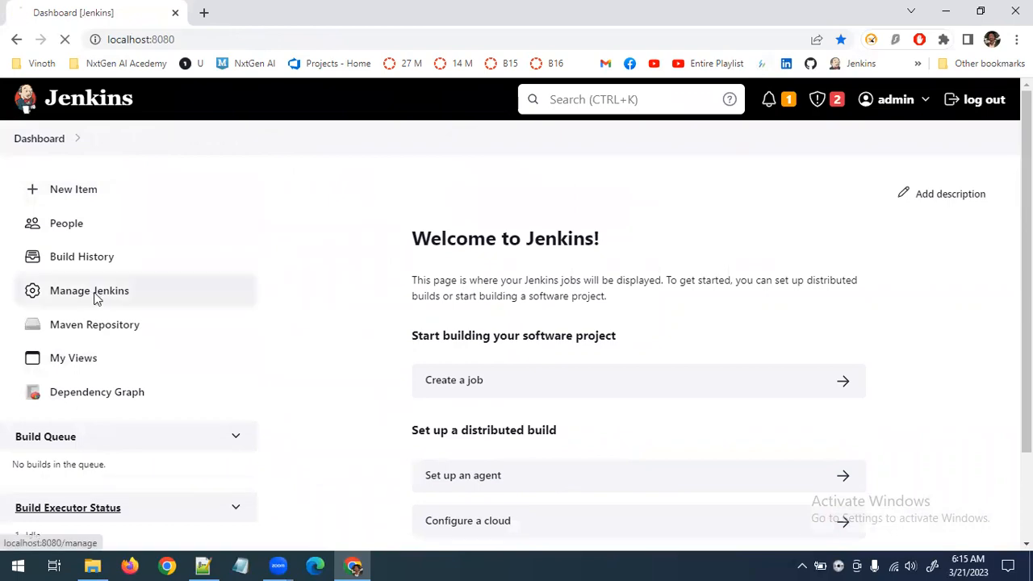
pyautogui.scroll(-5, 812, 427)
pyautogui.scroll(1, 812, 427)
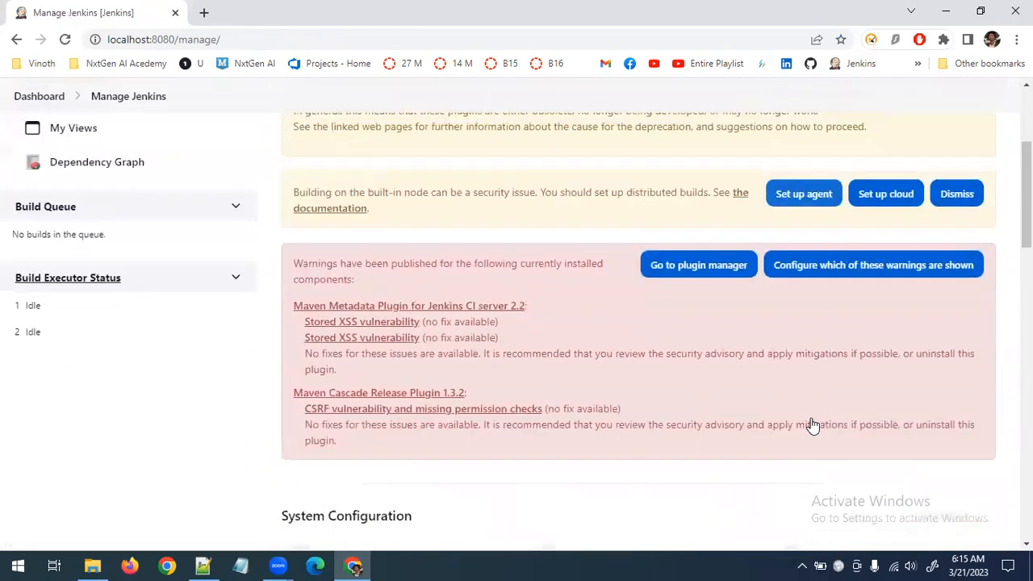
pyautogui.scroll(-3, 812, 425)
pyautogui.scroll(6, 812, 425)
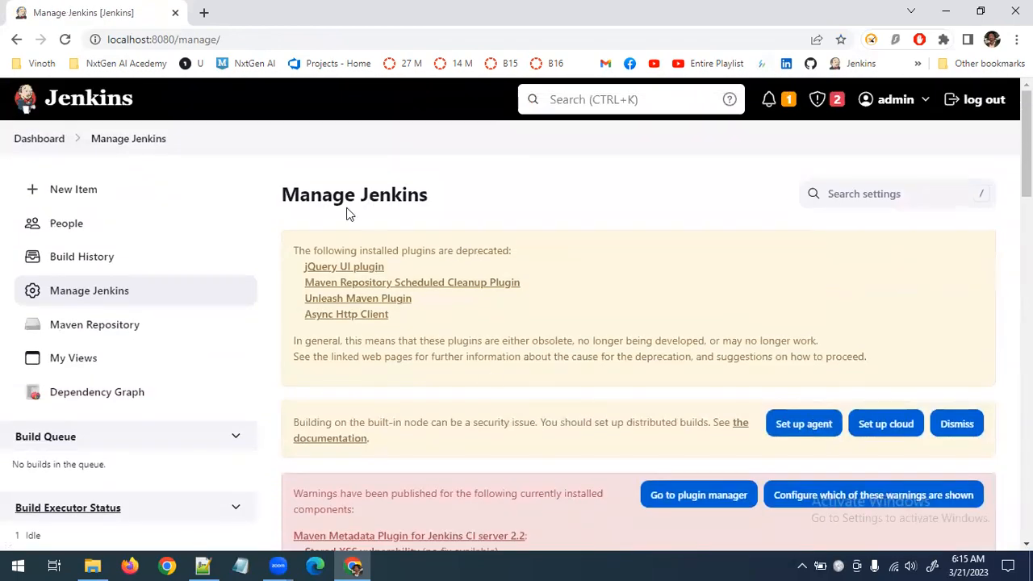
pyautogui.scroll(-4, 605, 282)
pyautogui.scroll(2, 618, 357)
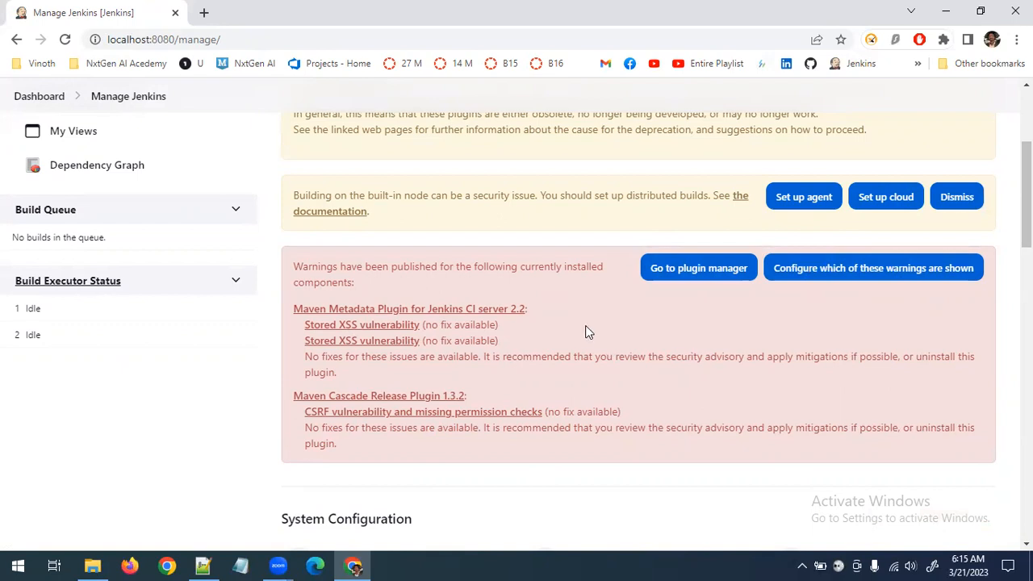
pyautogui.scroll(-5, 585, 327)
pyautogui.scroll(2, 589, 327)
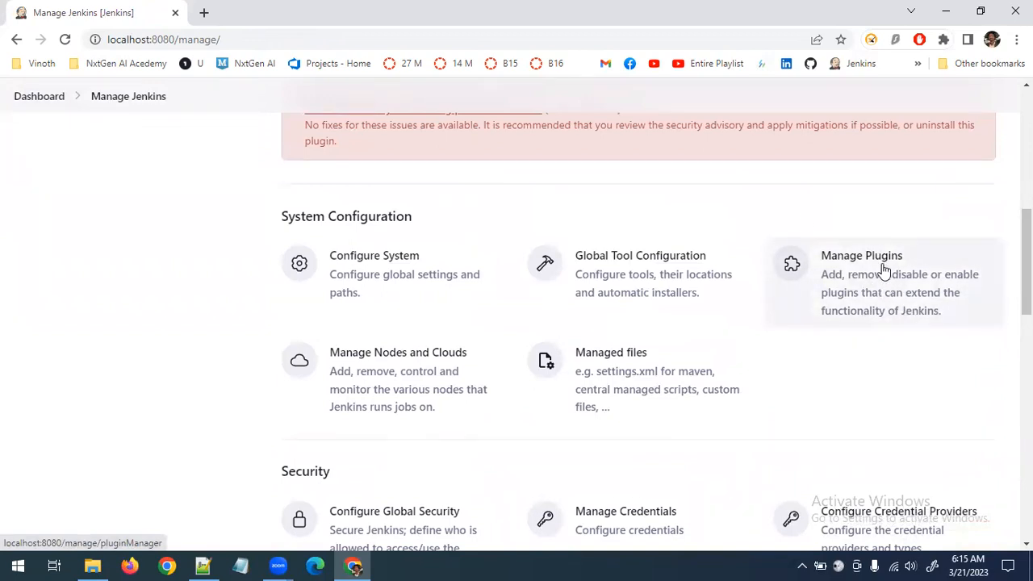
pyautogui.click(615, 275)
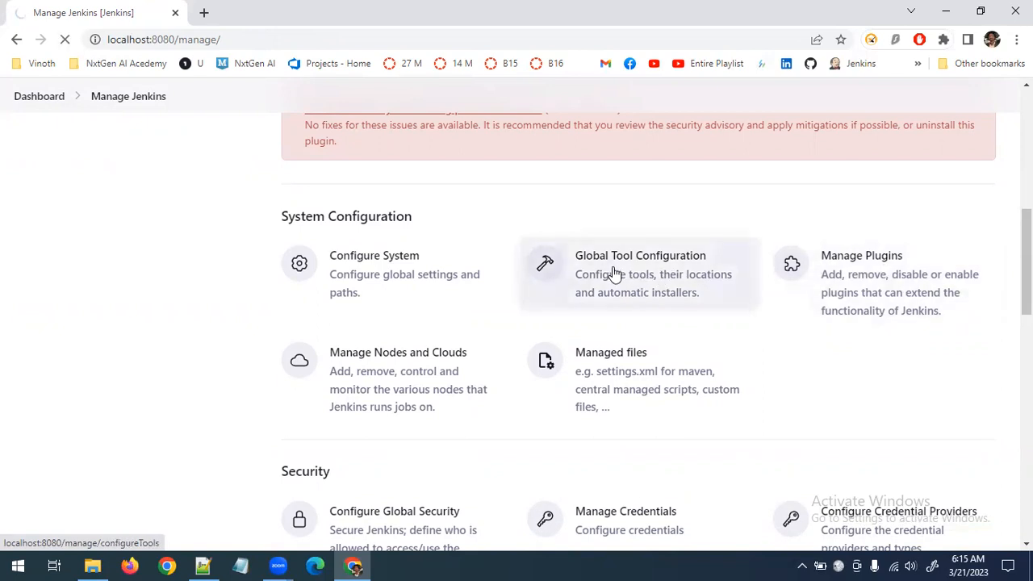
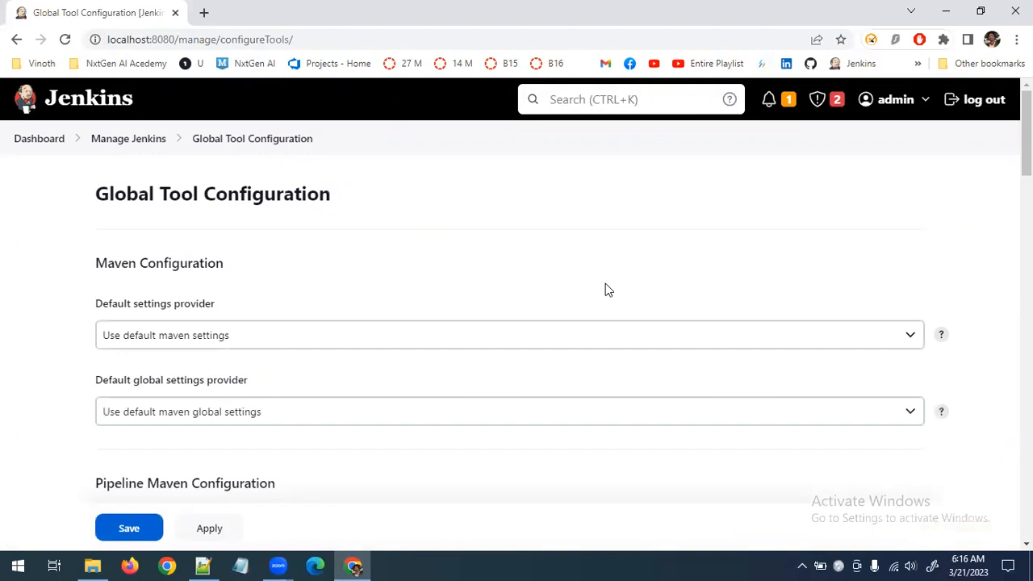
# Add a new JDK entry under JDK installations in Global Tool Configuration
pyautogui.scroll(-1, 424, 334)
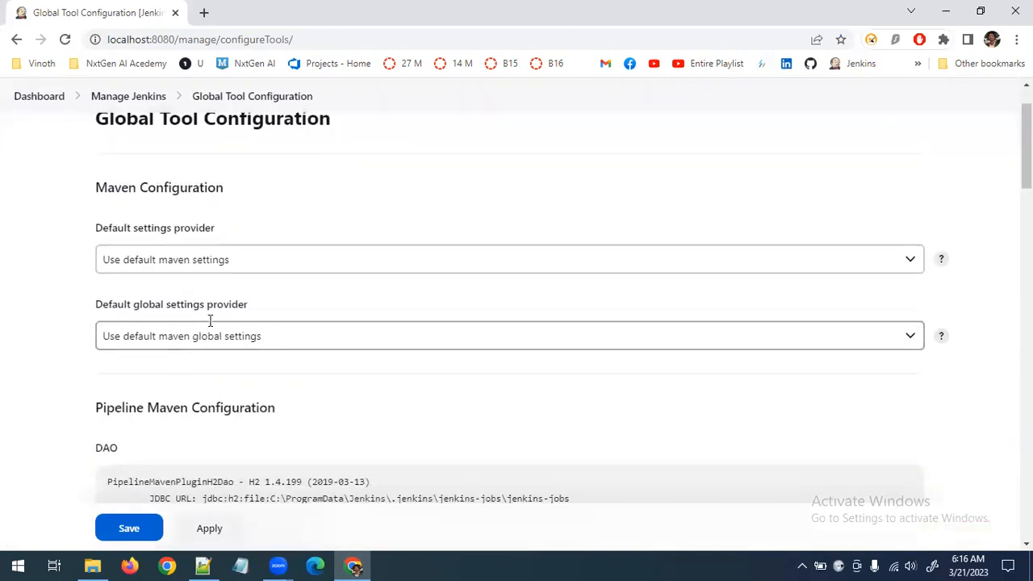
pyautogui.scroll(-1, 209, 321)
pyautogui.scroll(2, 255, 379)
pyautogui.scroll(-4, 286, 325)
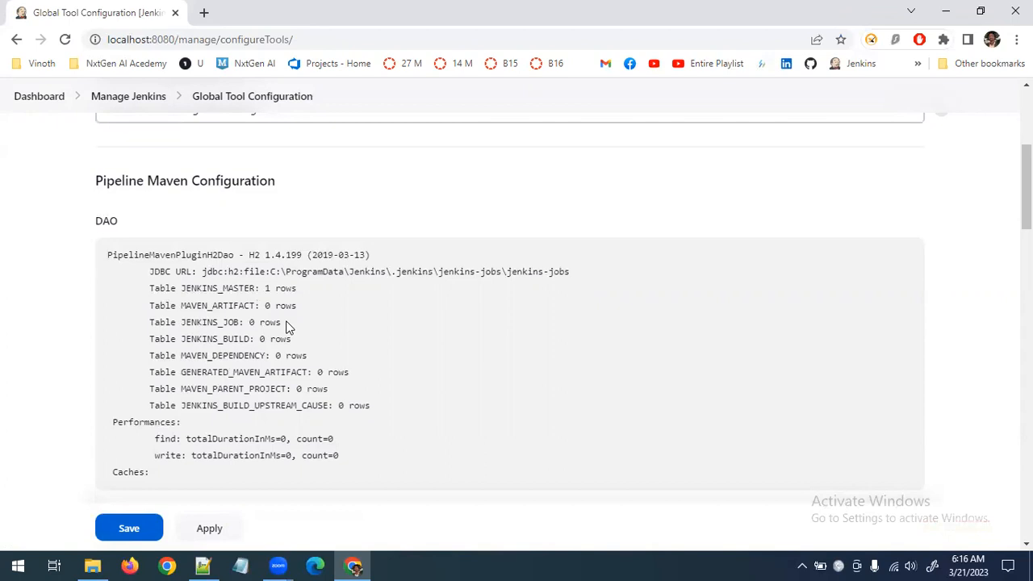
pyautogui.scroll(-5, 289, 327)
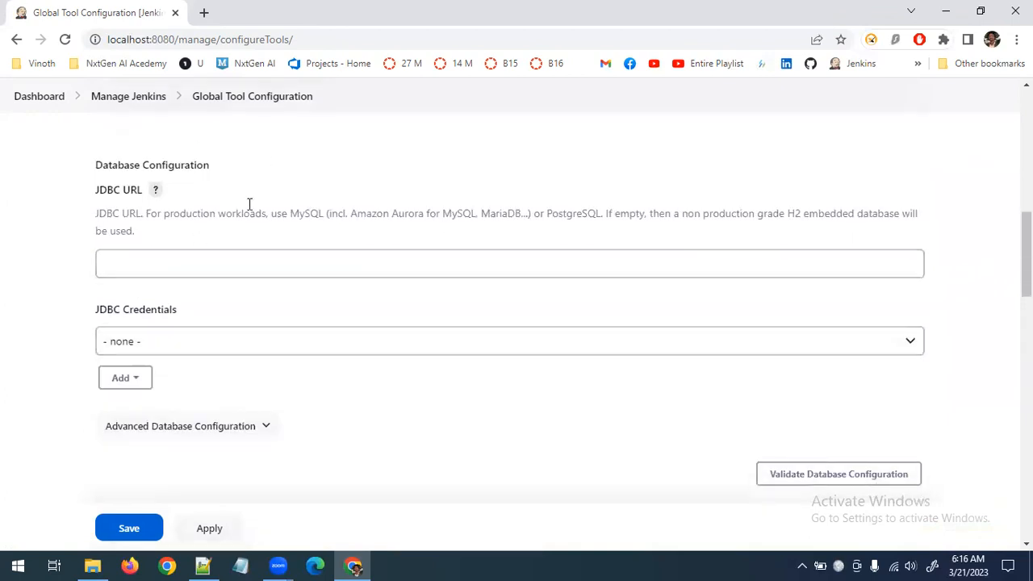
pyautogui.scroll(-5, 363, 404)
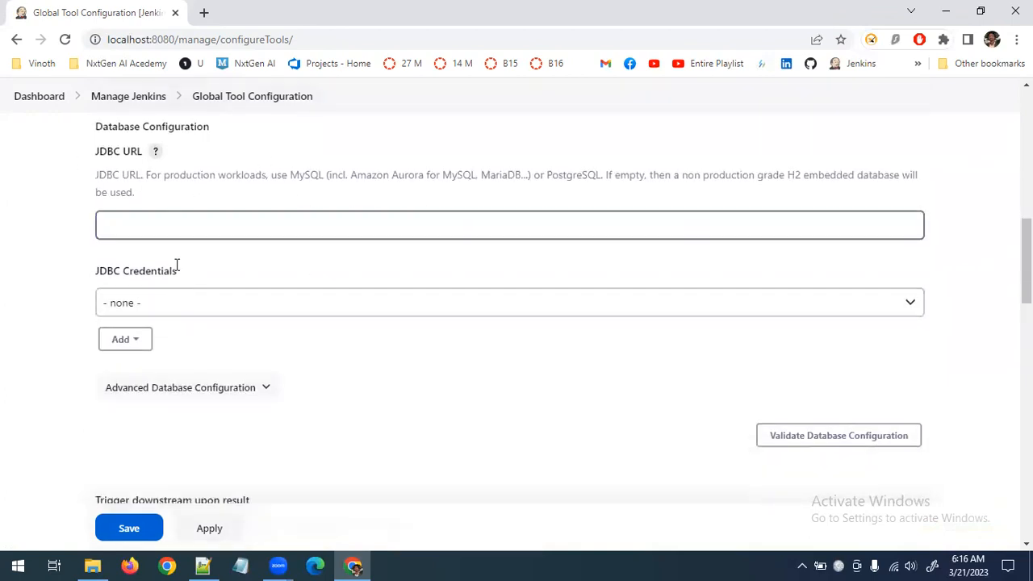
pyautogui.scroll(-2, 363, 400)
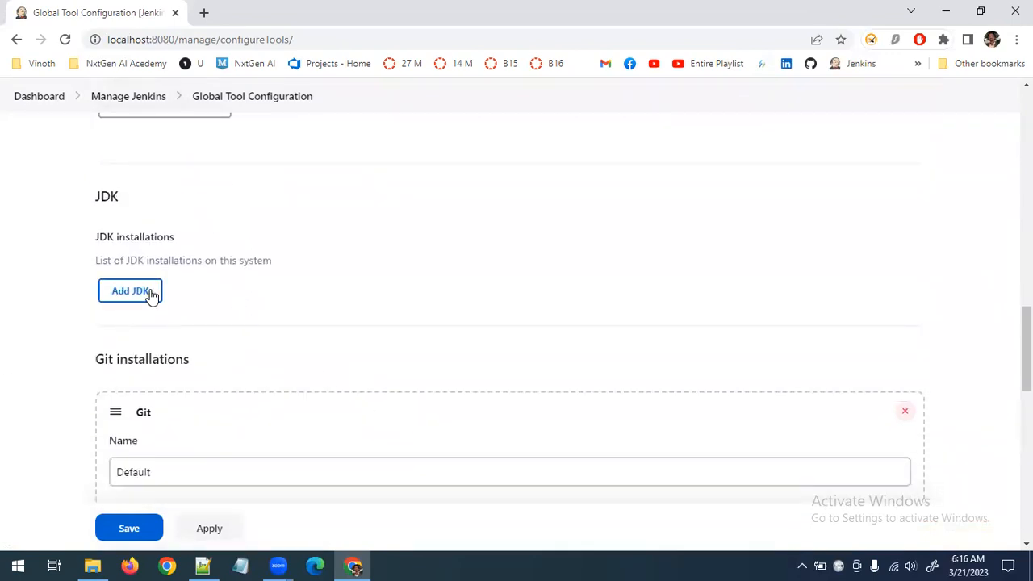
pyautogui.click(151, 293)
# View the Java SE Development Kit versions offered by the installer and disable automatic installation for the new JDK
pyautogui.scroll(-2, 292, 293)
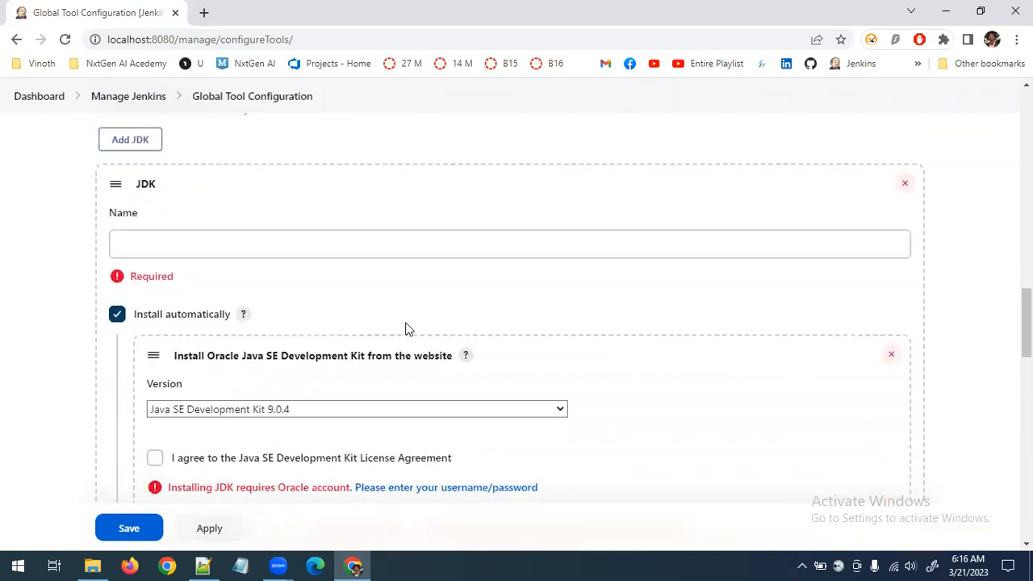
pyautogui.scroll(-1, 406, 328)
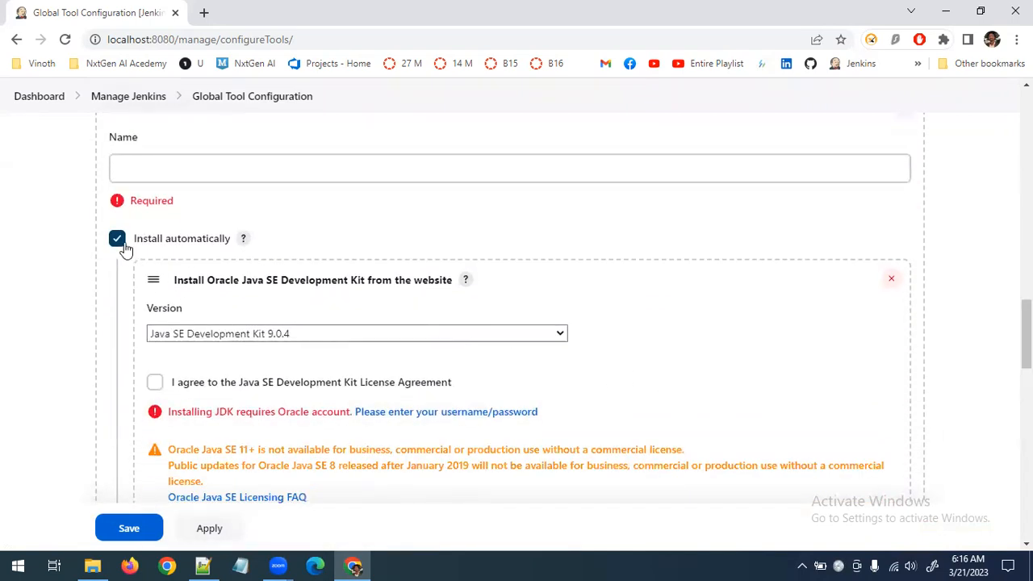
pyautogui.click(386, 334)
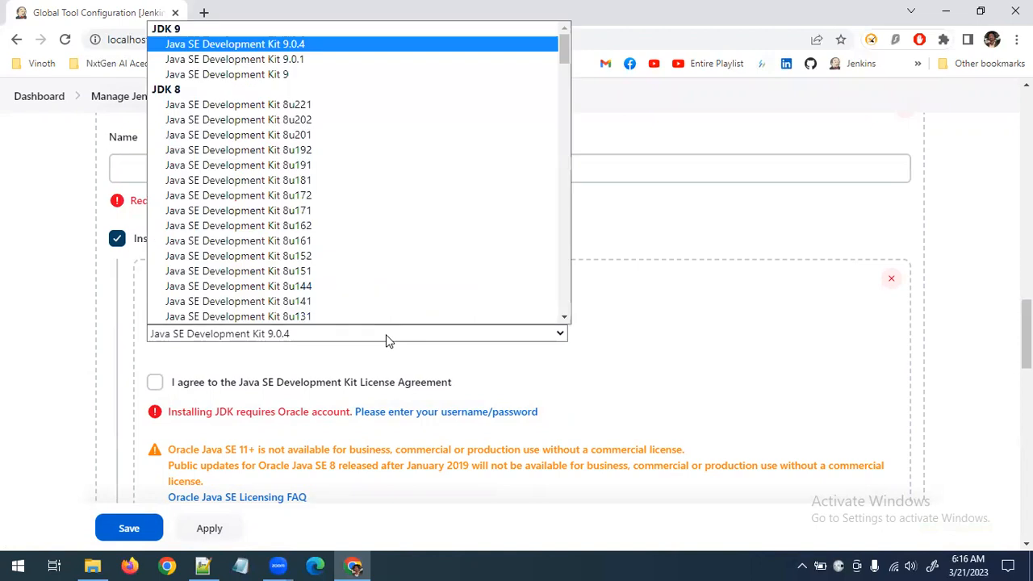
pyautogui.click(42, 297)
pyautogui.click(117, 239)
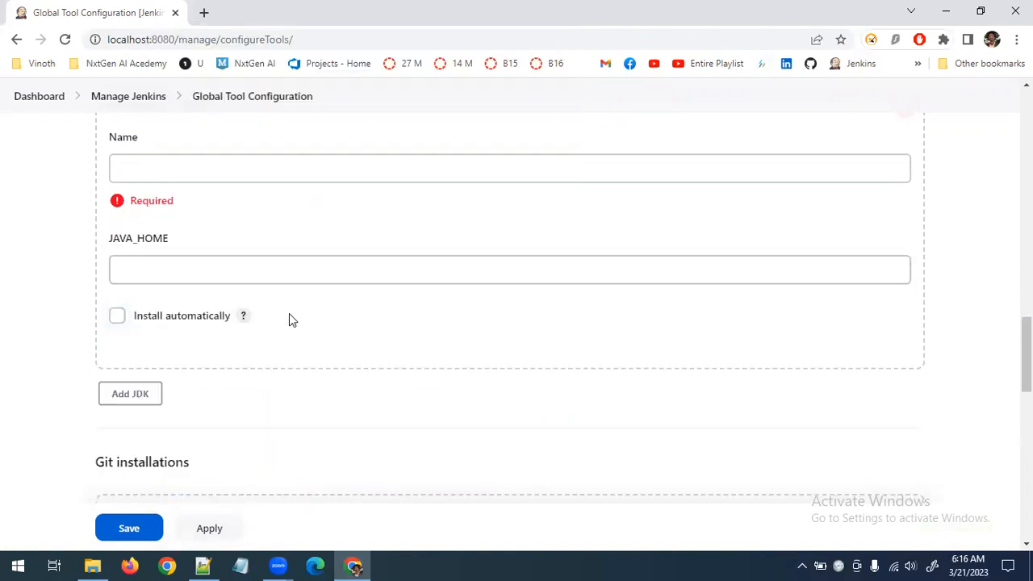
pyautogui.scroll(1, 253, 273)
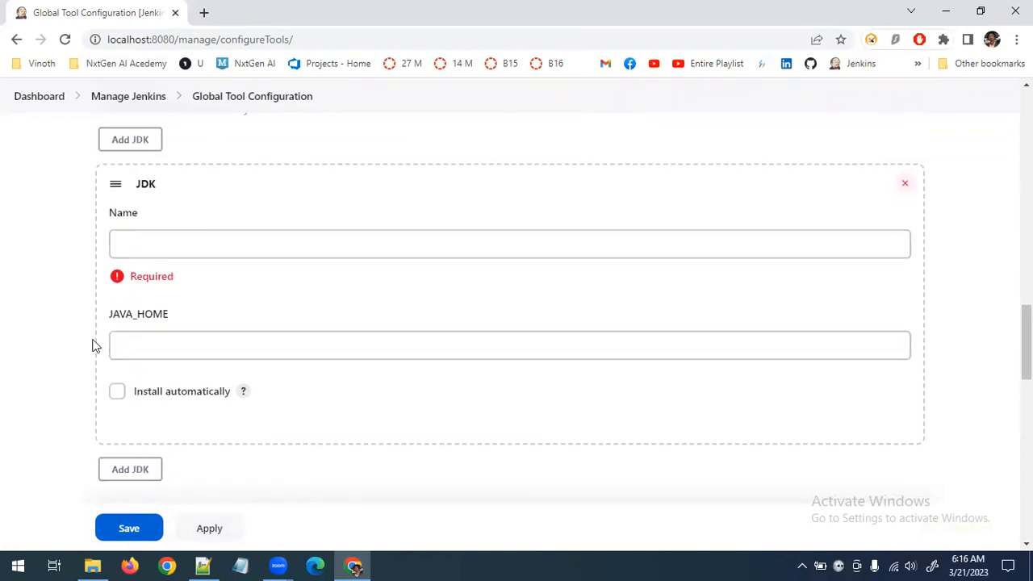
pyautogui.click(169, 247)
pyautogui.click(151, 343)
pyautogui.click(165, 253)
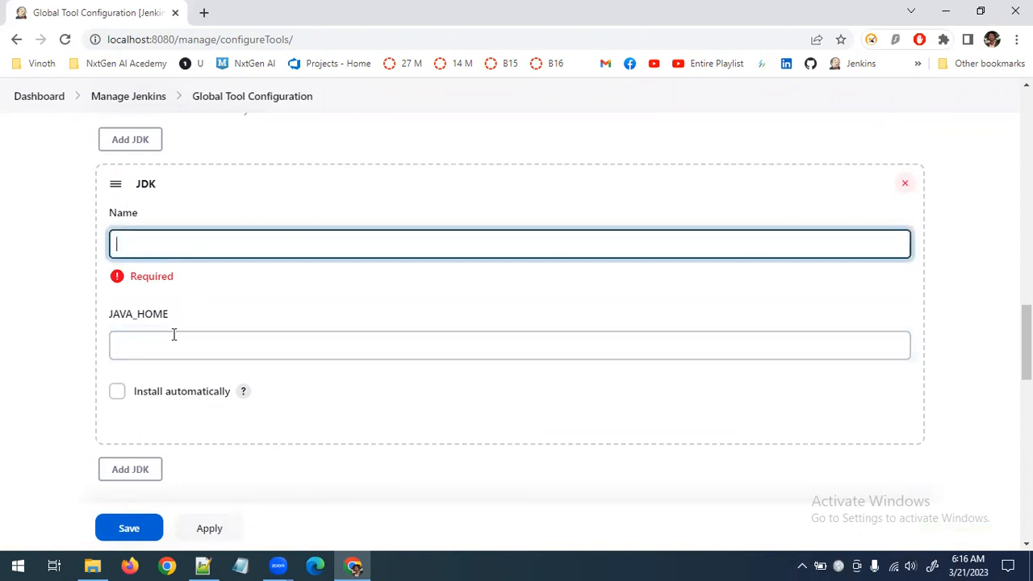
pyautogui.click(180, 345)
pyautogui.click(181, 252)
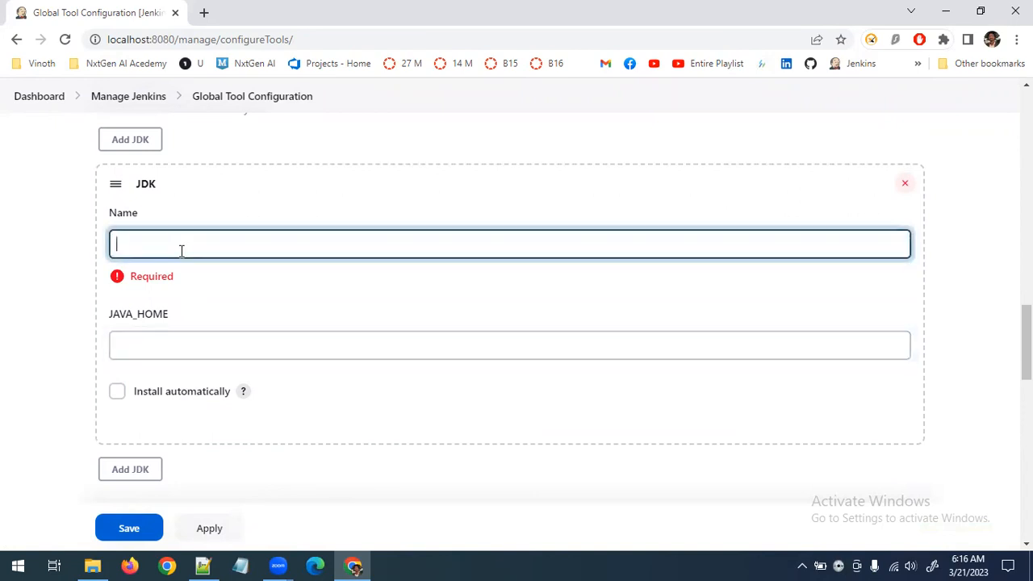
# Add a new Maven entry under Maven installations, past the Git, Gradle and Ant sections
pyautogui.scroll(-4, 180, 250)
pyautogui.scroll(-3, 284, 336)
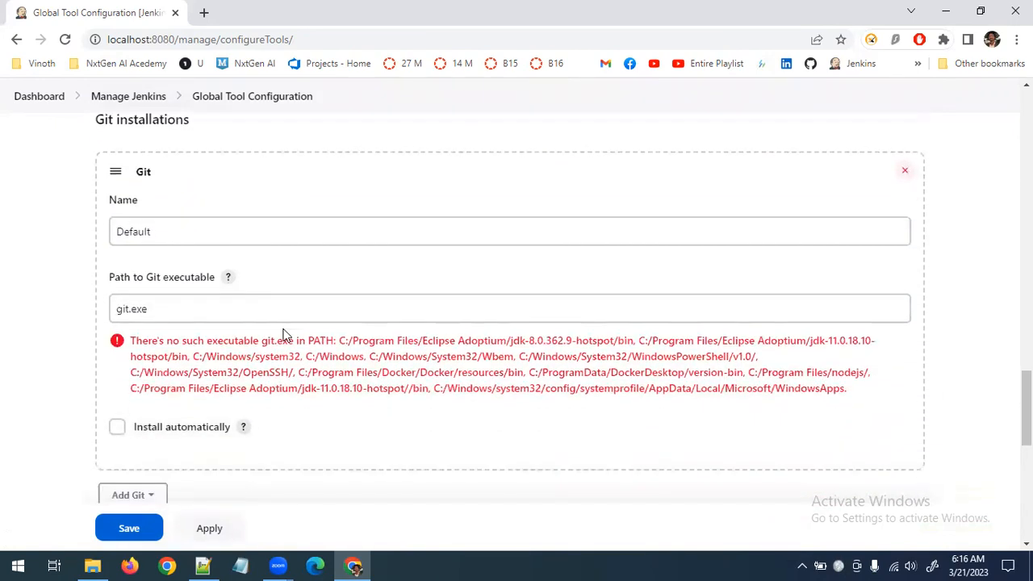
pyautogui.scroll(2, 210, 235)
pyautogui.scroll(-4, 566, 300)
pyautogui.scroll(-1, 566, 299)
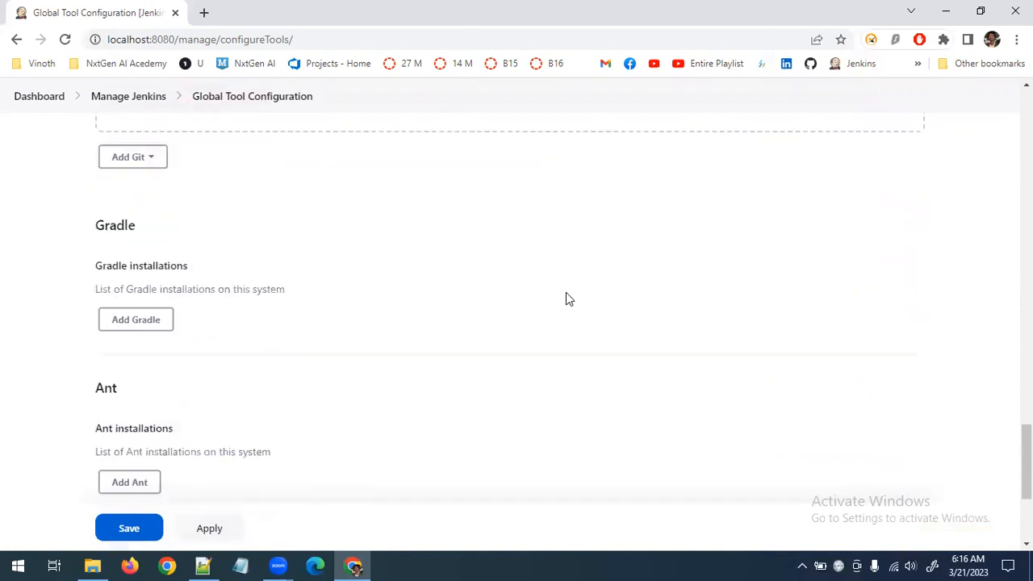
pyautogui.scroll(-3, 357, 293)
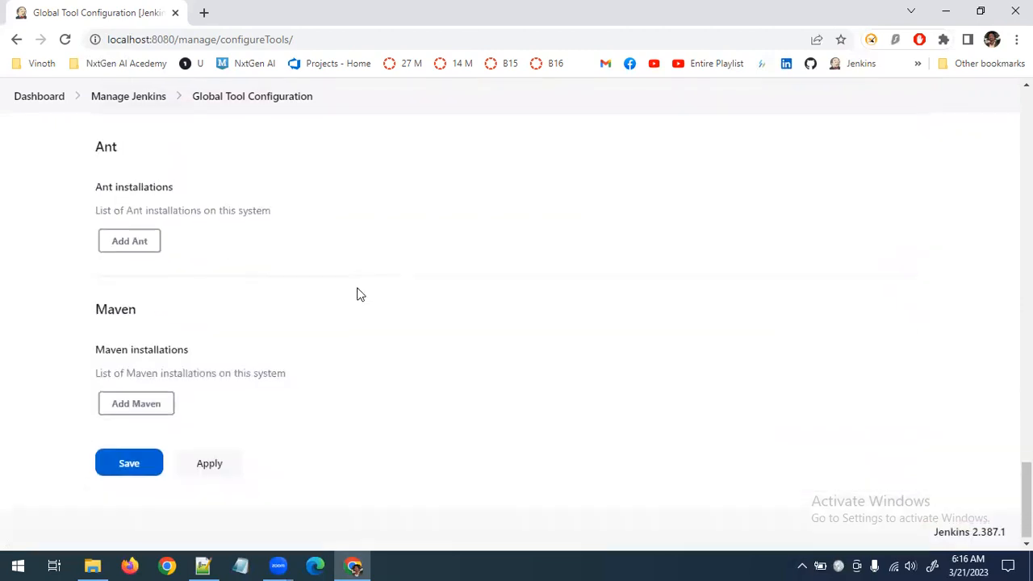
pyautogui.click(150, 403)
# Review the Global Tool Configuration sections and return to the empty Name and JAVA_HOME fields of the JDK entry
pyautogui.scroll(-4, 339, 395)
pyautogui.scroll(9, 344, 406)
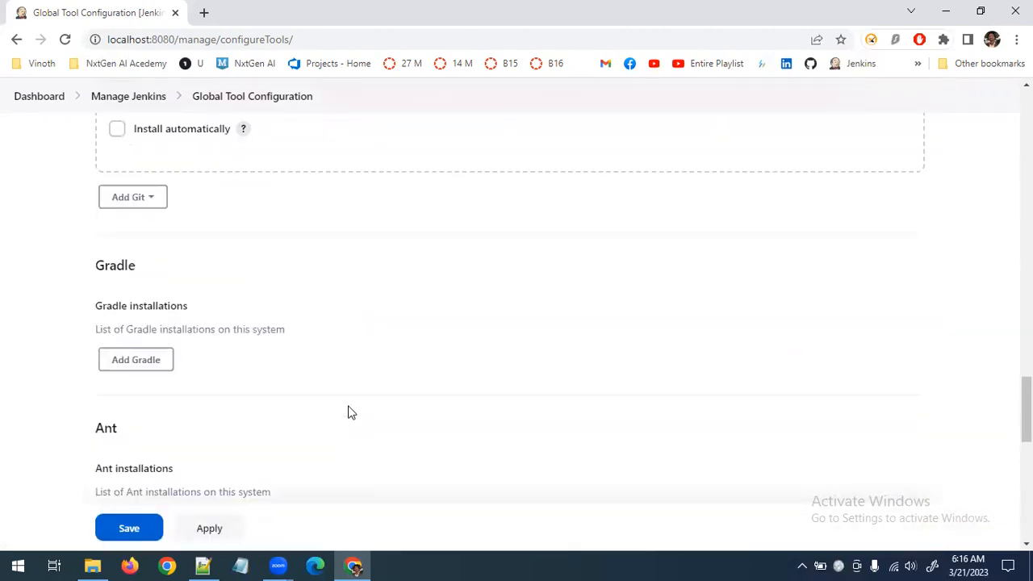
pyautogui.scroll(9, 347, 411)
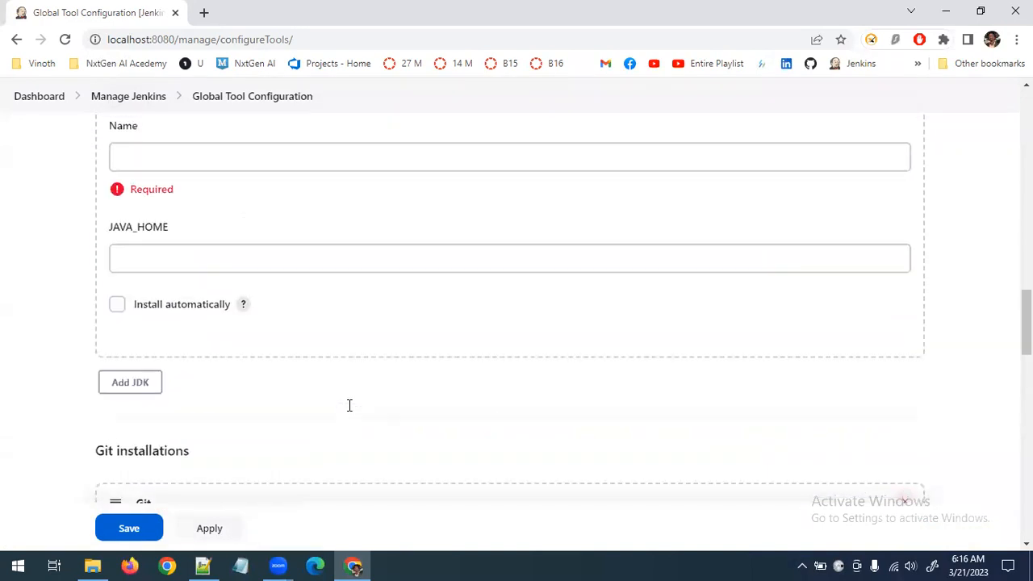
pyautogui.scroll(2, 349, 405)
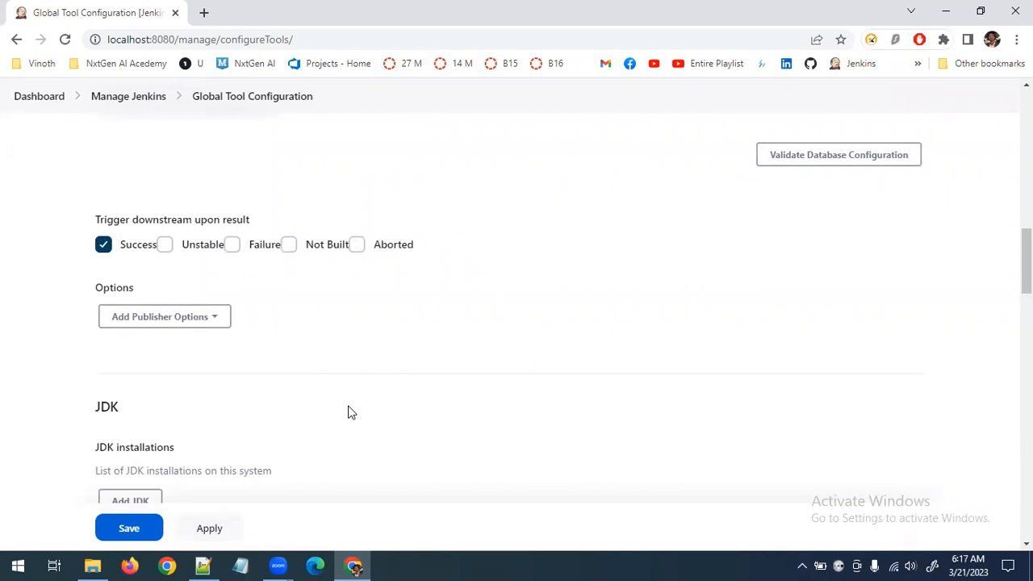
pyautogui.scroll(12, 348, 411)
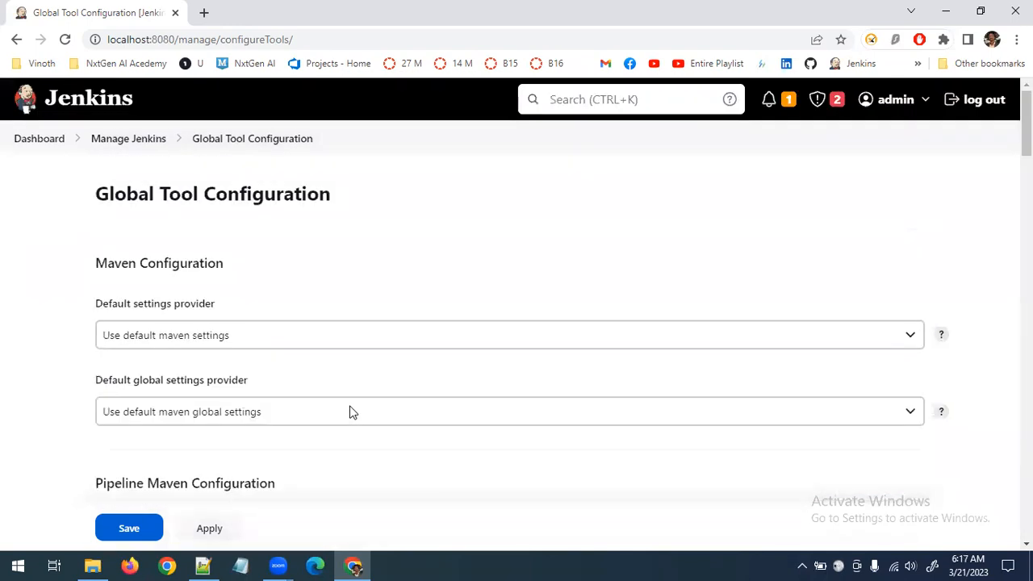
pyautogui.scroll(-3, 350, 412)
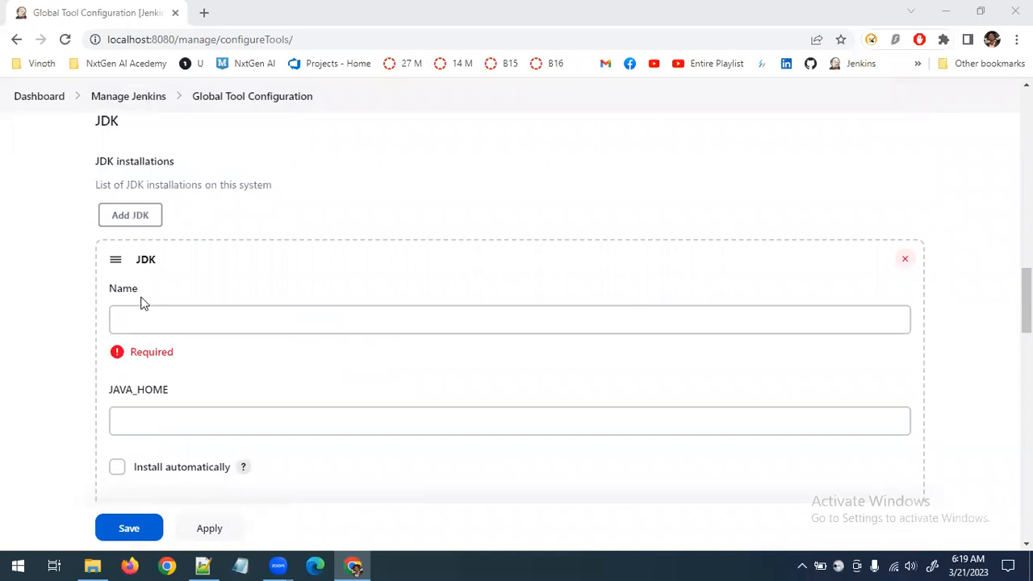
pyautogui.scroll(-1, 182, 330)
pyautogui.scroll(7, 310, 425)
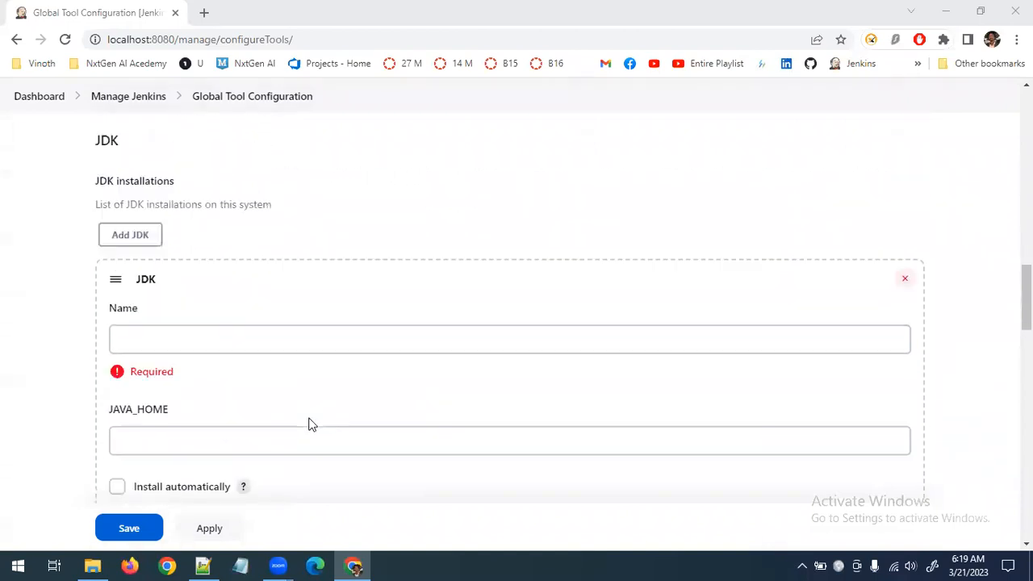
pyautogui.scroll(-5, 311, 424)
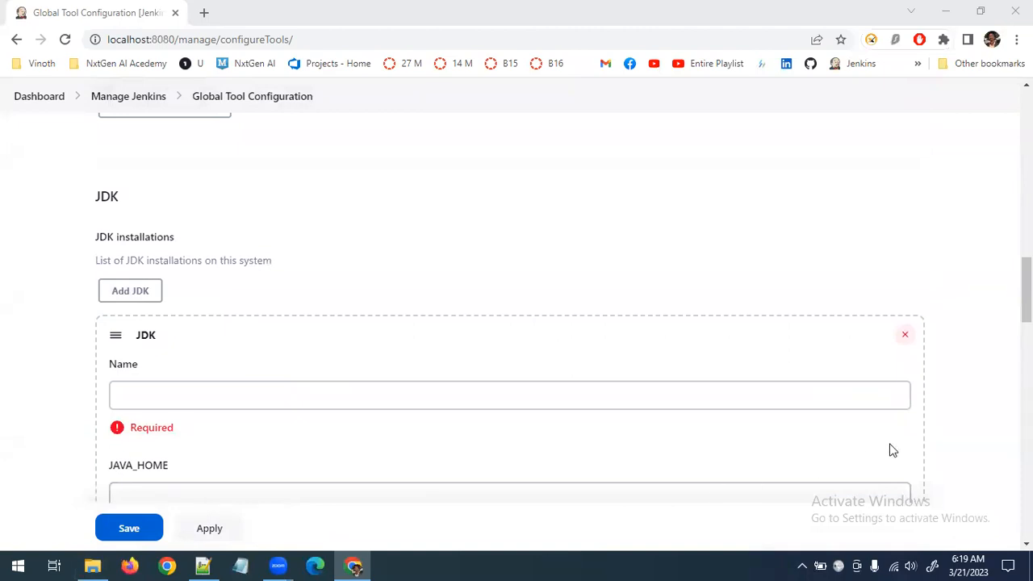
# Search Windows for "env" and open the Environment Variables dialog to look through the system variables
pyautogui.press('super')
pyautogui.write('env')
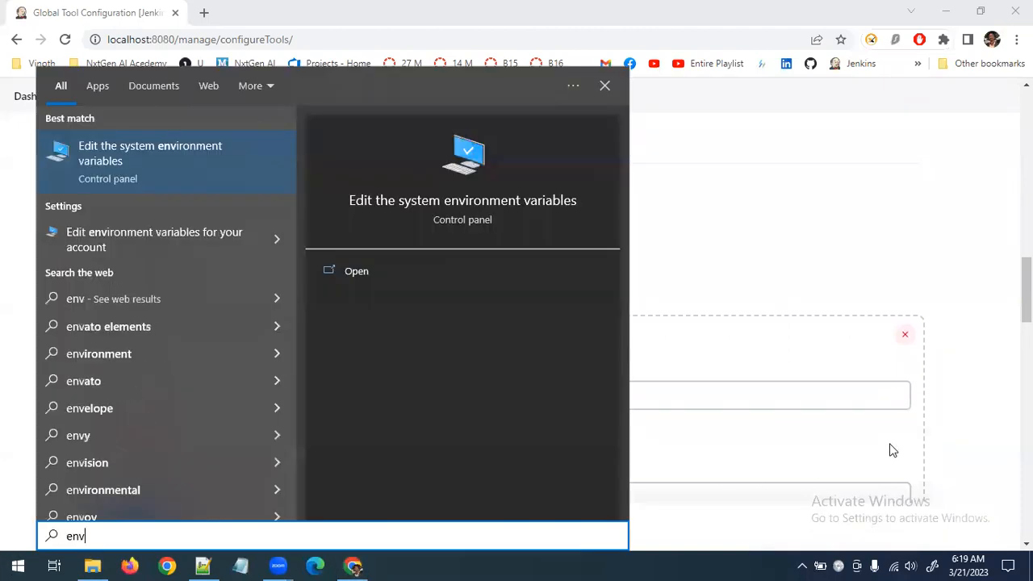
pyautogui.press('Return')
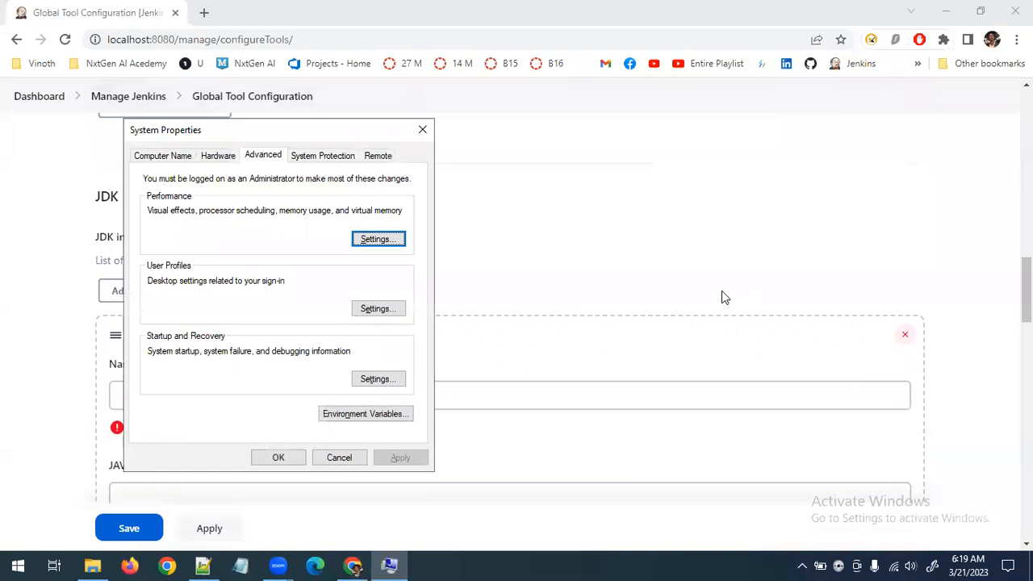
pyautogui.click(355, 415)
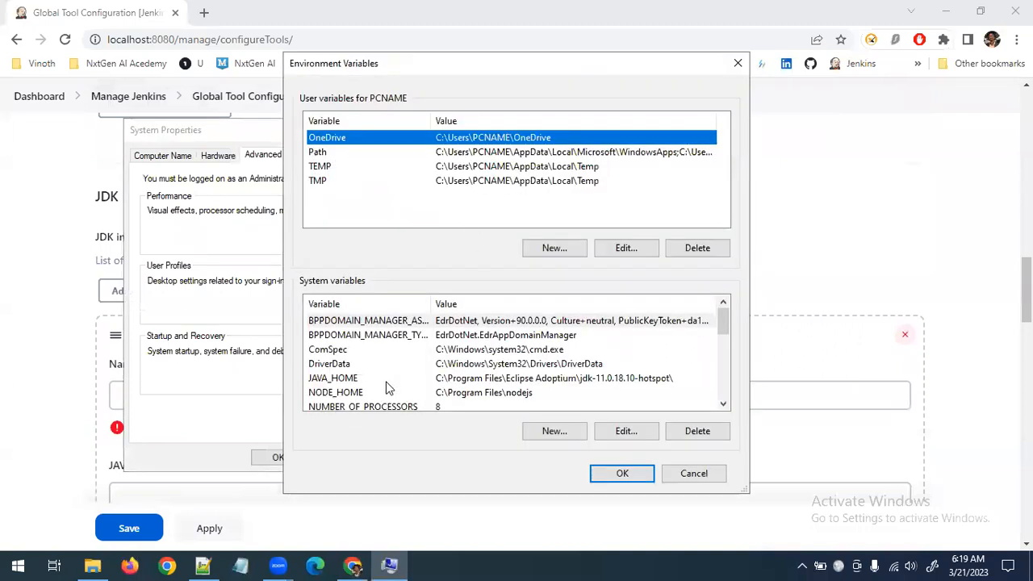
pyautogui.scroll(-2, 487, 335)
pyautogui.scroll(1, 492, 347)
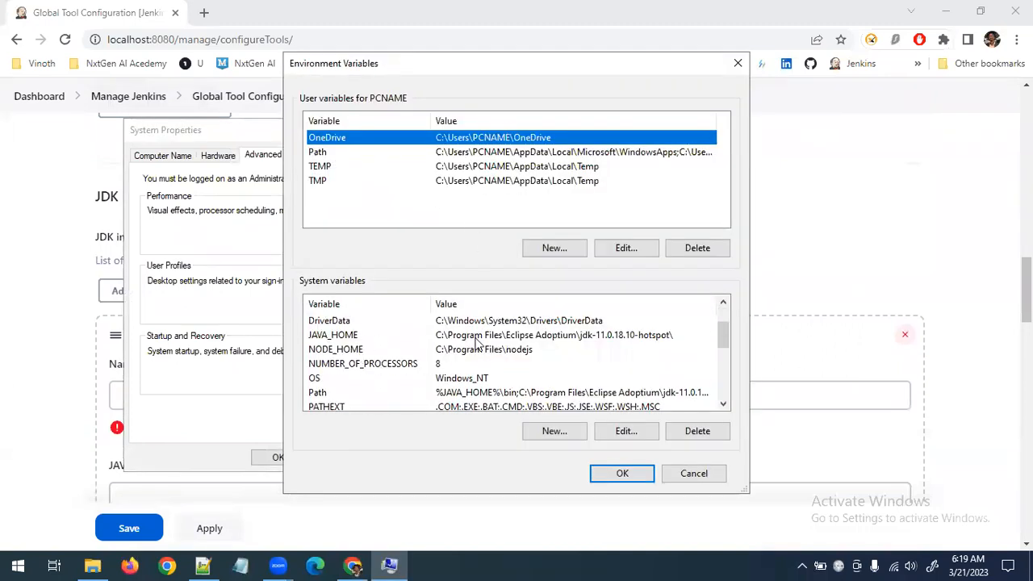
# Open the JAVA_HOME system variable, copy its name and enter JAVA_HOME as the JDK name in Jenkins
pyautogui.click(402, 339)
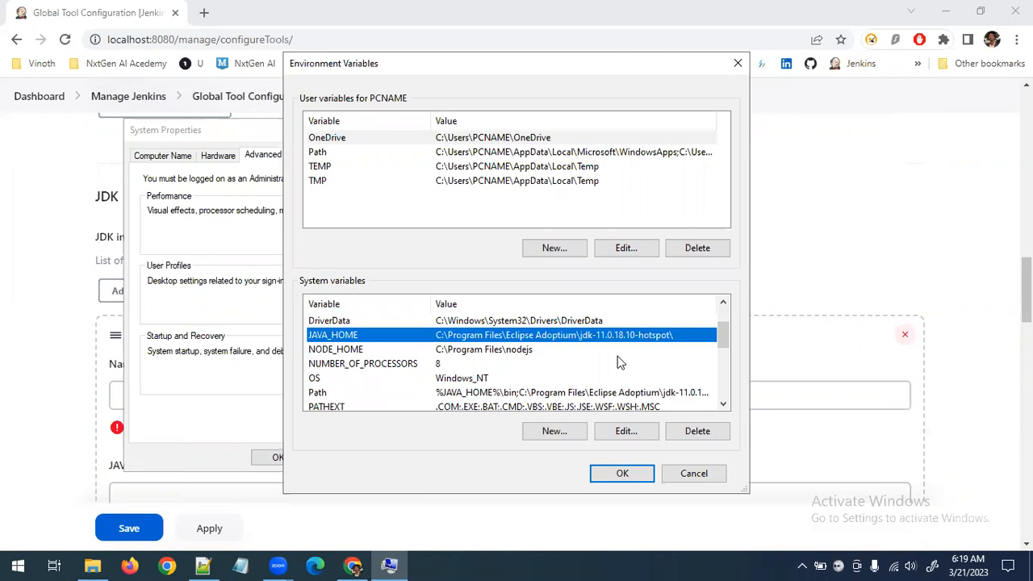
pyautogui.click(623, 431)
pyautogui.hotkey('shift', 'Tab')
pyautogui.hotkey('ctrl', 'c')
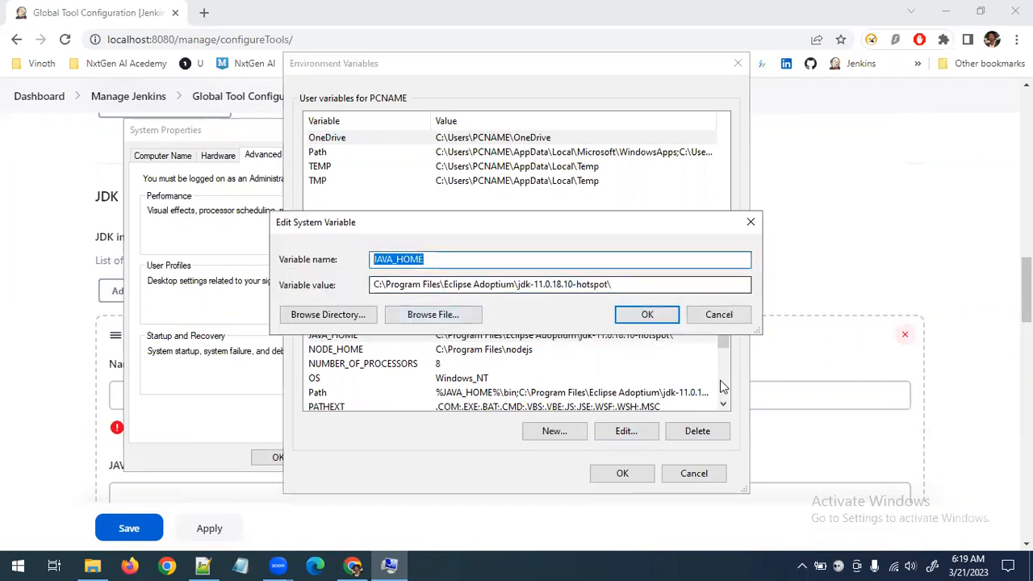
pyautogui.click(353, 565)
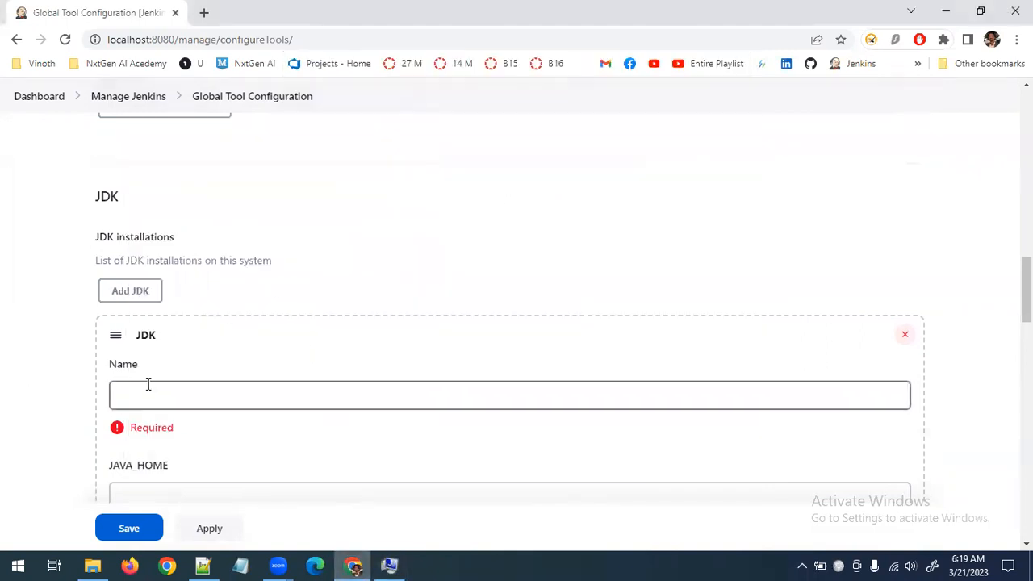
pyautogui.scroll(-2, 148, 385)
pyautogui.click(191, 246)
pyautogui.hotkey('ctrl', 'v')
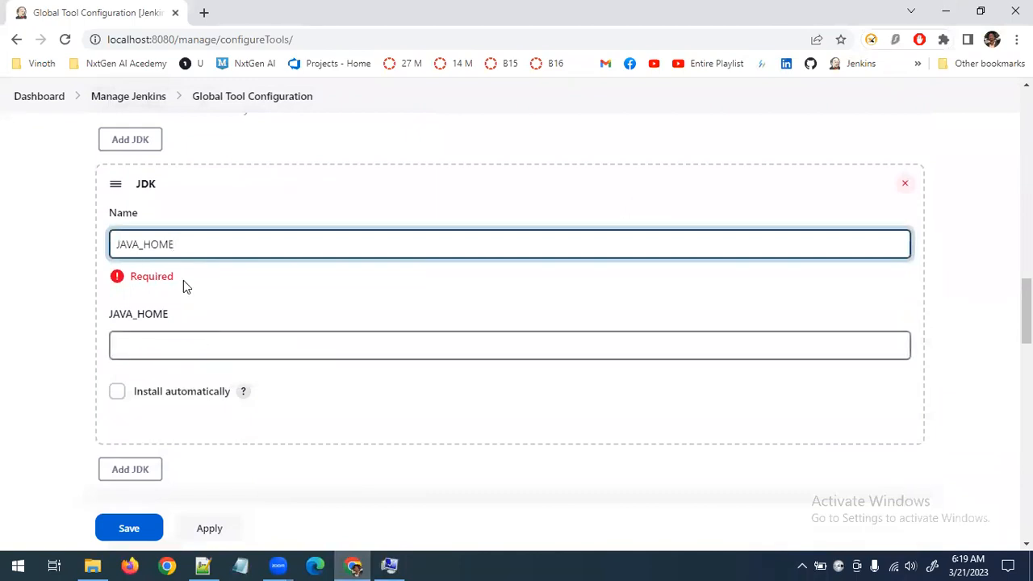
# Copy the JAVA_HOME variable's value, cancel its editing and set the JDK's path to C:\Program Files\Eclipse Adoptium\jdk-11.0.18.10-hotspot\ in Jenkins
pyautogui.click(390, 565)
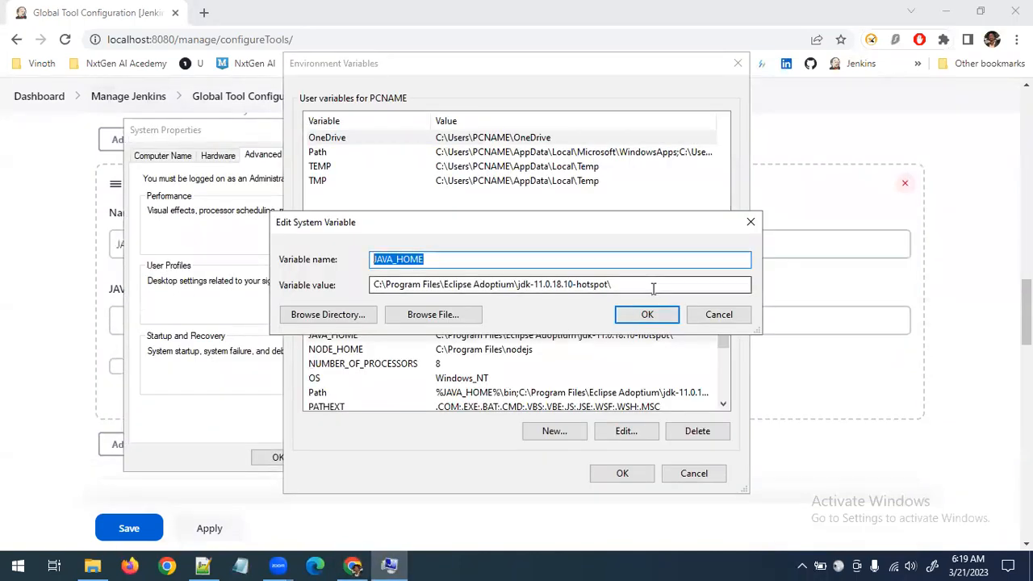
pyautogui.press('Tab')
pyautogui.hotkey('ctrl', 'c')
pyautogui.click(699, 319)
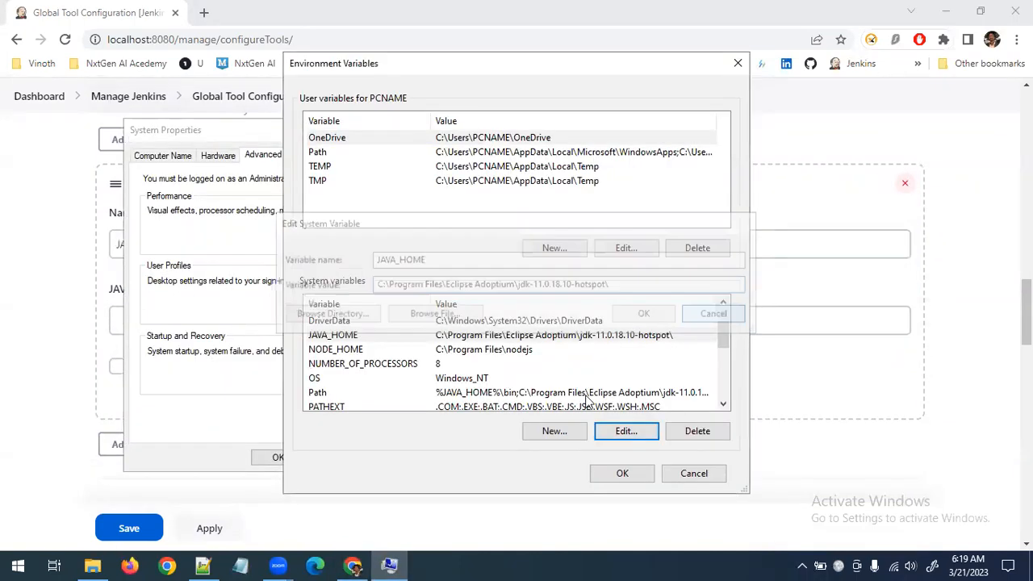
pyautogui.click(243, 382)
pyautogui.click(205, 327)
pyautogui.hotkey('ctrl', 'v')
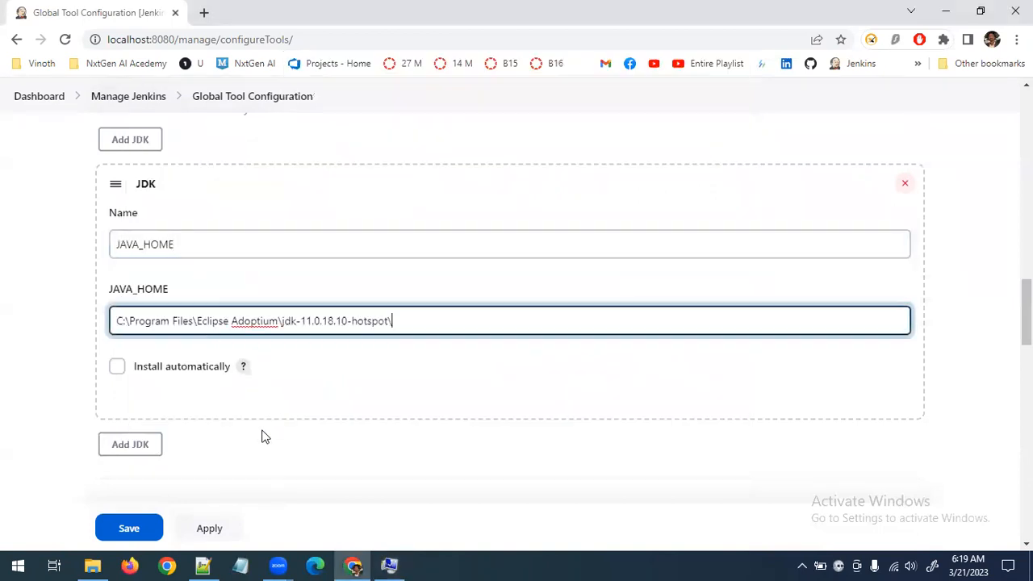
# Save the tool configuration and reopen Global Tool Configuration from Manage Jenkins
pyautogui.click(138, 522)
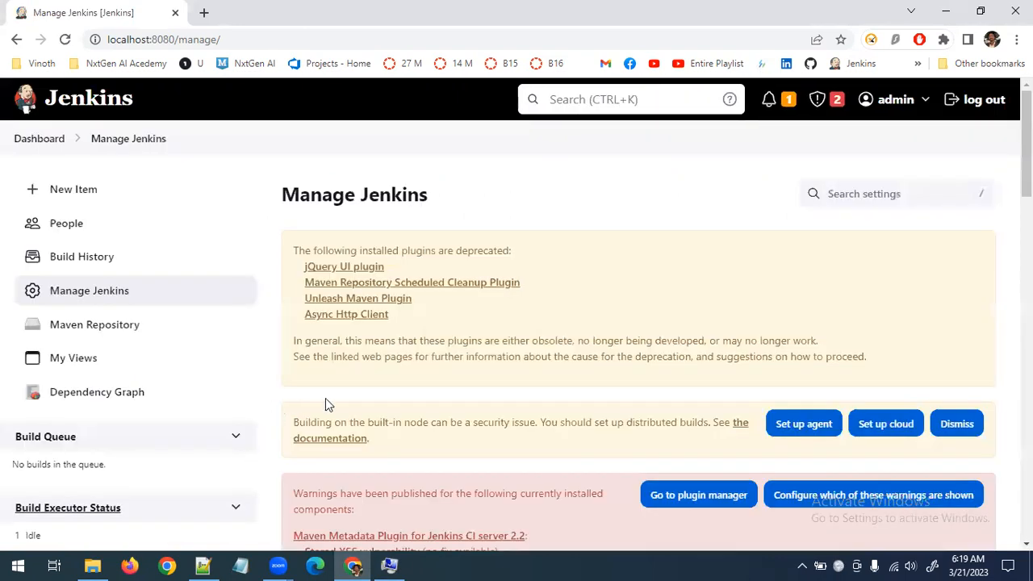
pyautogui.scroll(-5, 423, 410)
pyautogui.scroll(-4, 423, 410)
pyautogui.scroll(2, 656, 204)
pyautogui.click(618, 283)
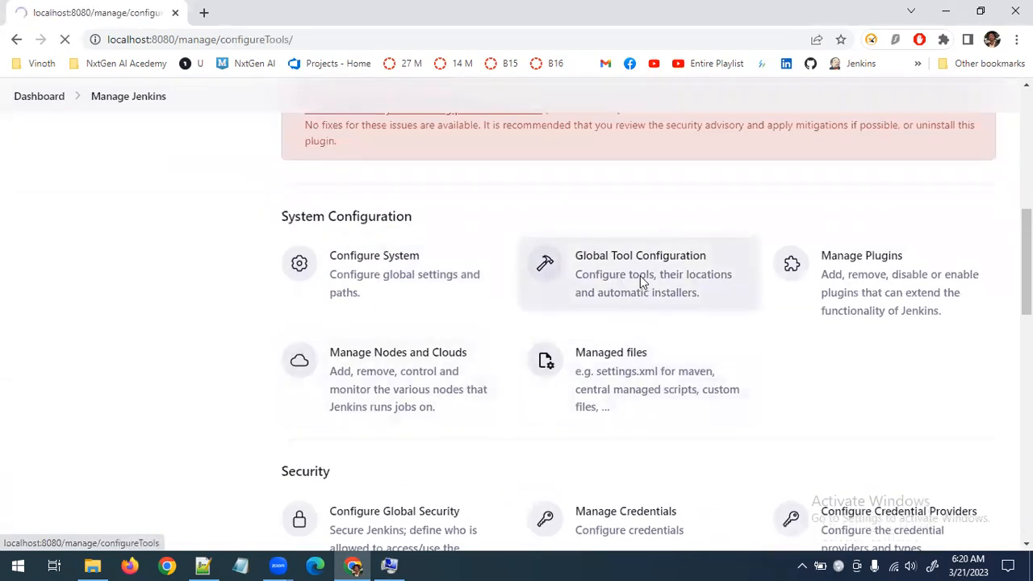
# Delete the Default Git installation from the global tool configuration
pyautogui.scroll(-1, 344, 351)
pyautogui.scroll(-15, 345, 358)
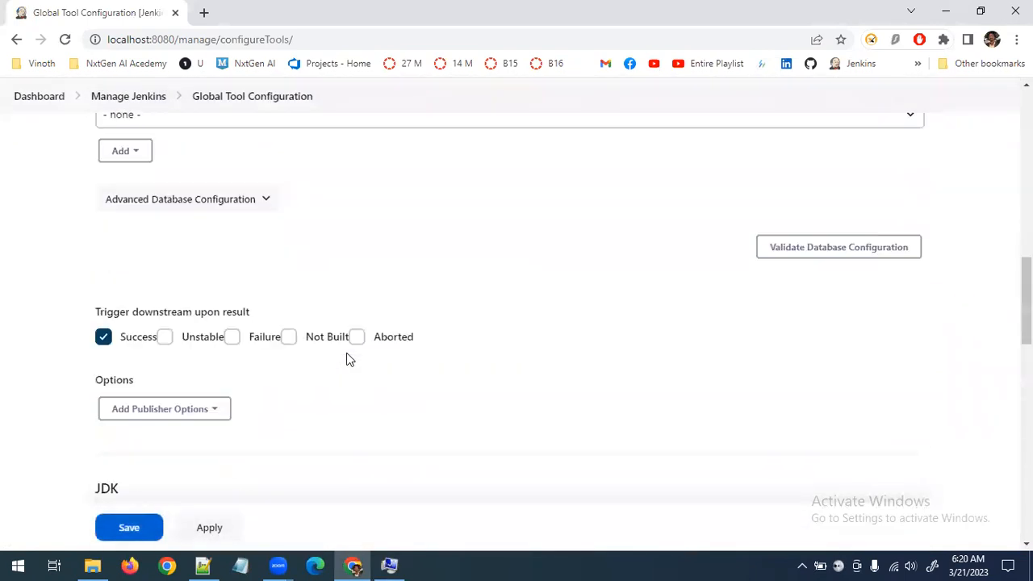
pyautogui.scroll(-2, 348, 360)
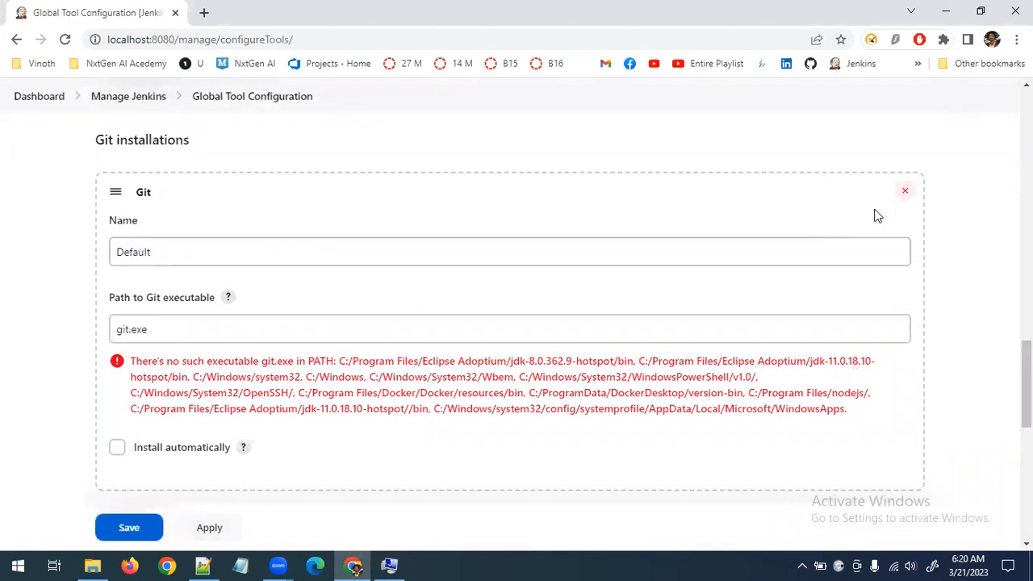
pyautogui.click(905, 195)
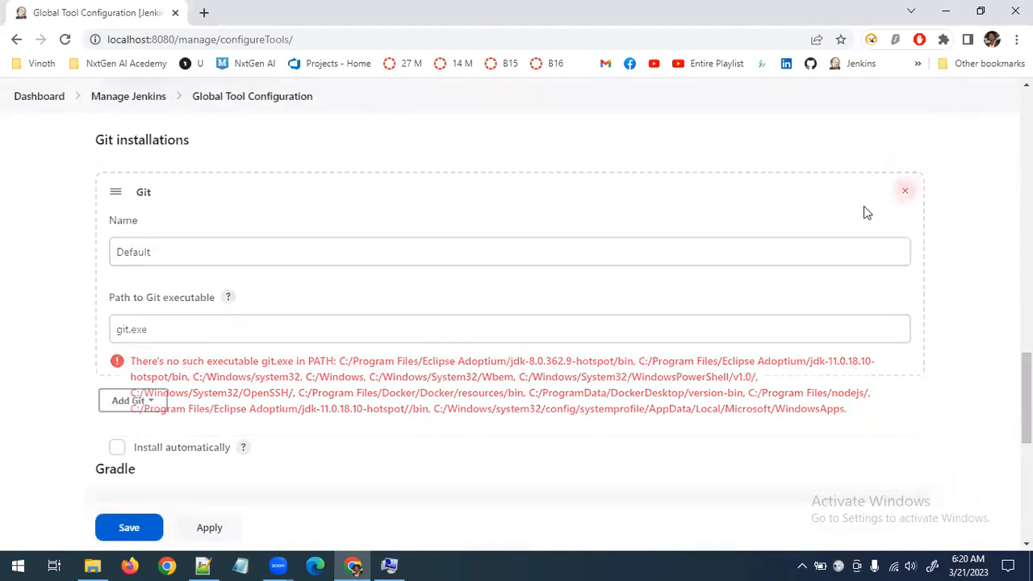
# Review the name and path of the saved JDK installation, then collapse the JDK installations section
pyautogui.scroll(4, 303, 343)
pyautogui.scroll(5, 302, 347)
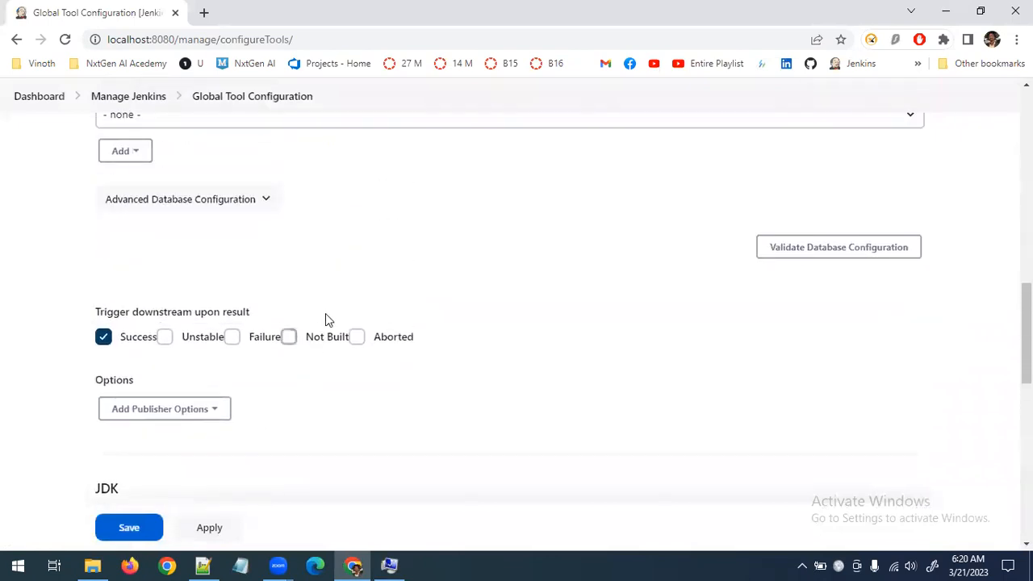
pyautogui.scroll(-2, 307, 316)
pyautogui.scroll(-5, 303, 314)
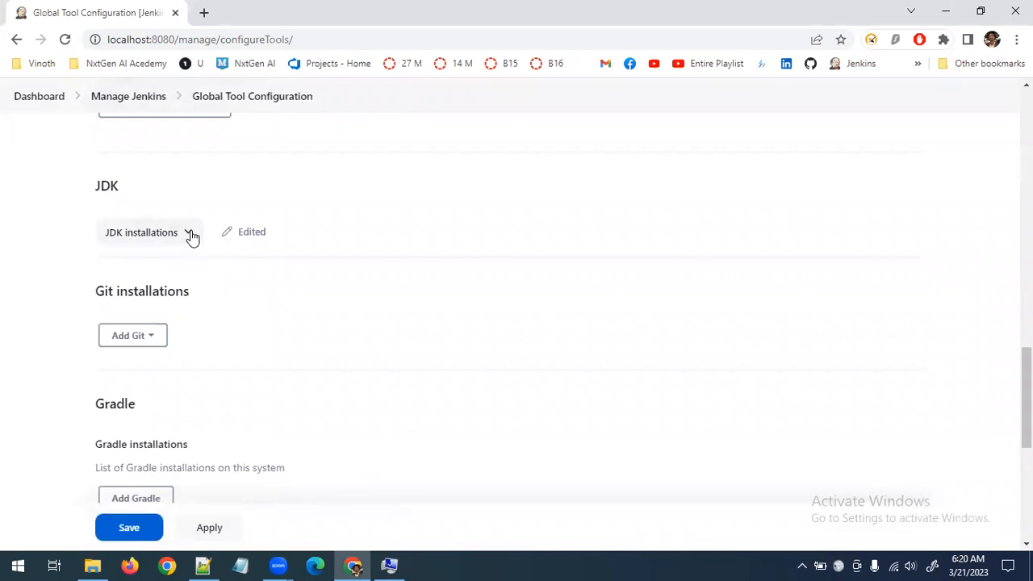
pyautogui.click(191, 234)
pyautogui.scroll(-2, 162, 275)
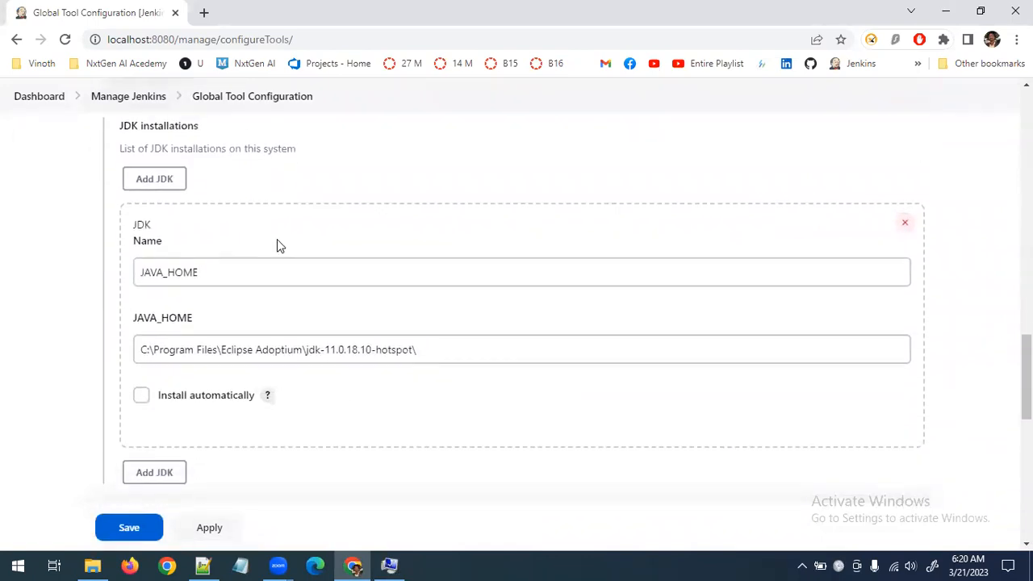
pyautogui.scroll(1, 183, 170)
pyautogui.click(186, 164)
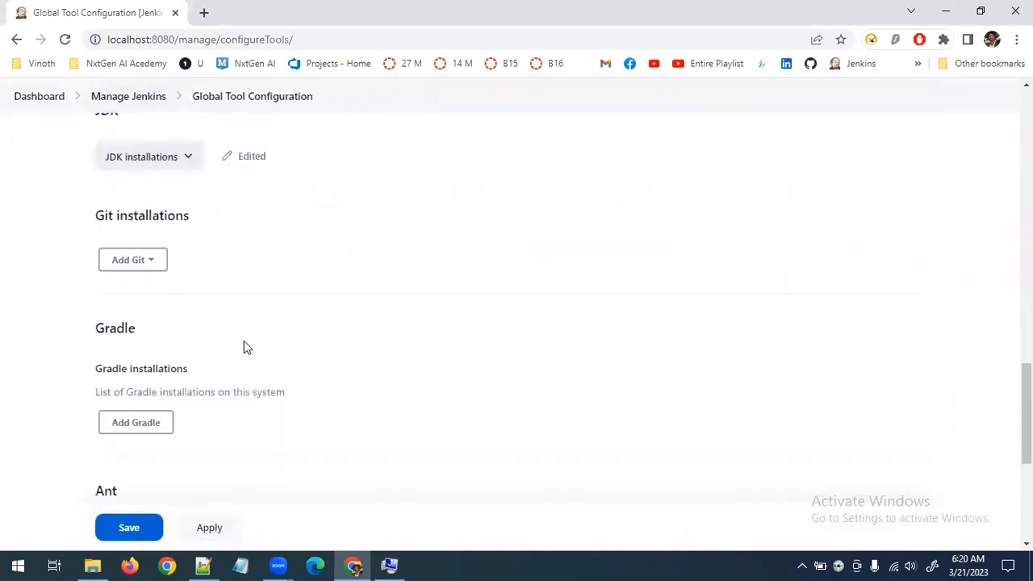
# Add a Maven installation and browse the versions offered by Install from Apache, keeping 3.9.1
pyautogui.scroll(-3, 244, 340)
pyautogui.scroll(-1, 244, 340)
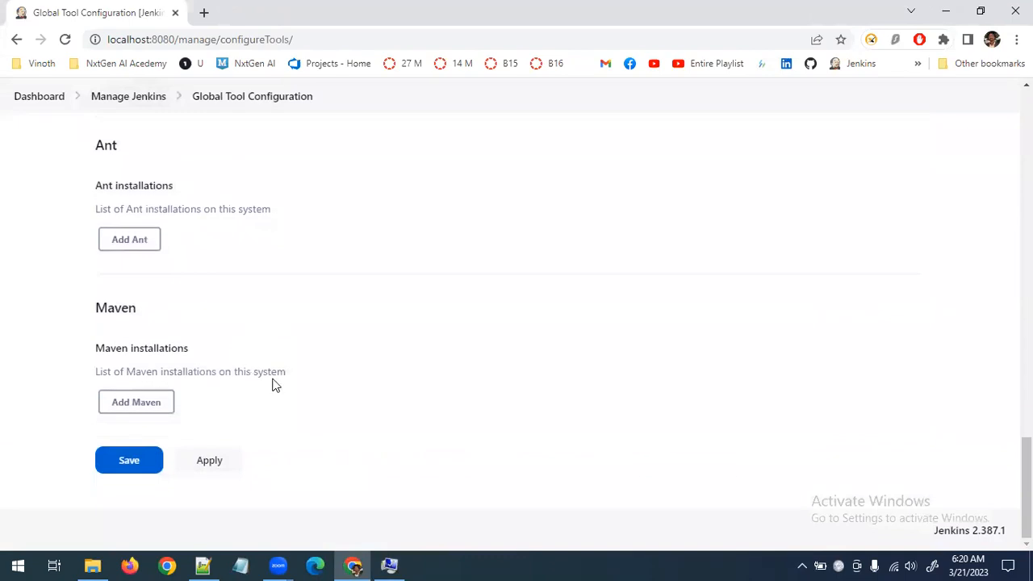
pyautogui.click(158, 404)
pyautogui.scroll(-5, 280, 403)
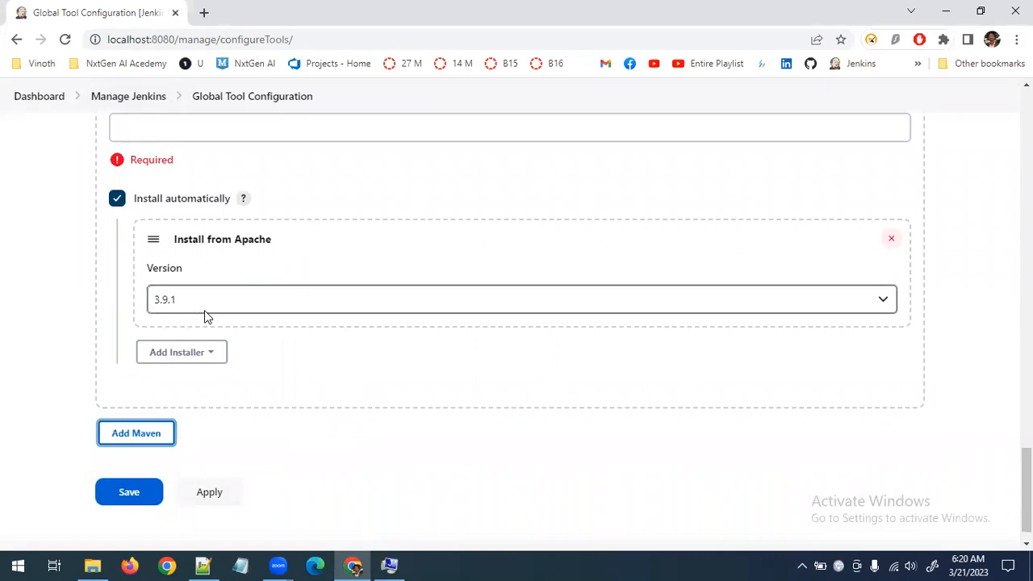
pyautogui.click(893, 302)
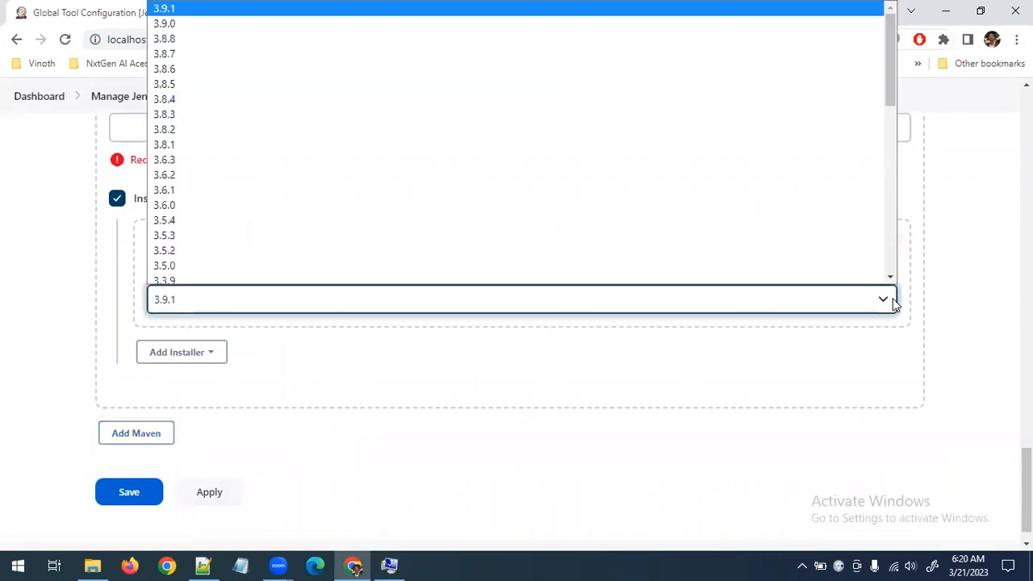
pyautogui.click(892, 302)
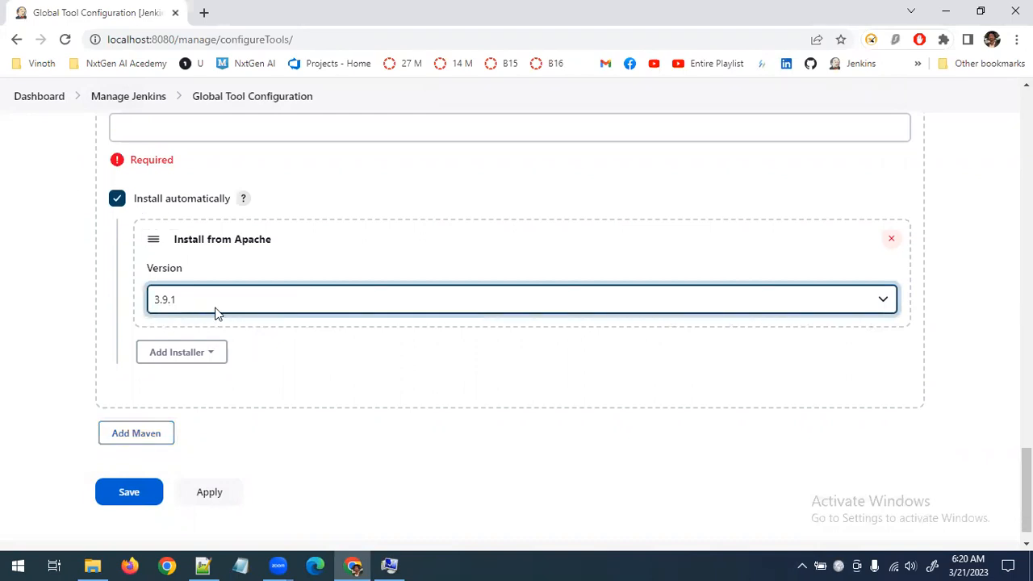
# Search the web for "apache maven" in a new browser tab and open the Apache Maven site's download page
pyautogui.click(203, 12)
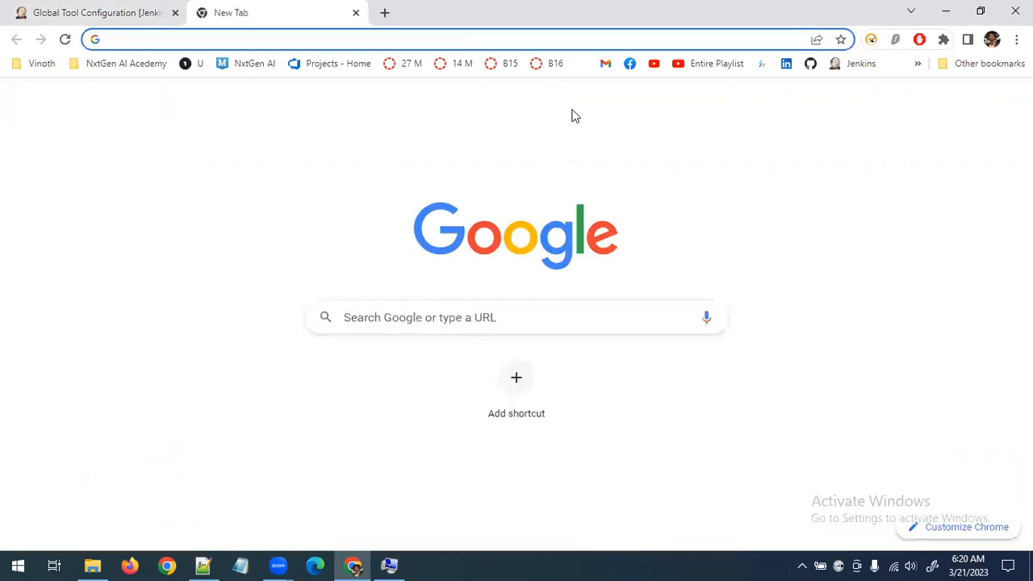
pyautogui.write('apa')
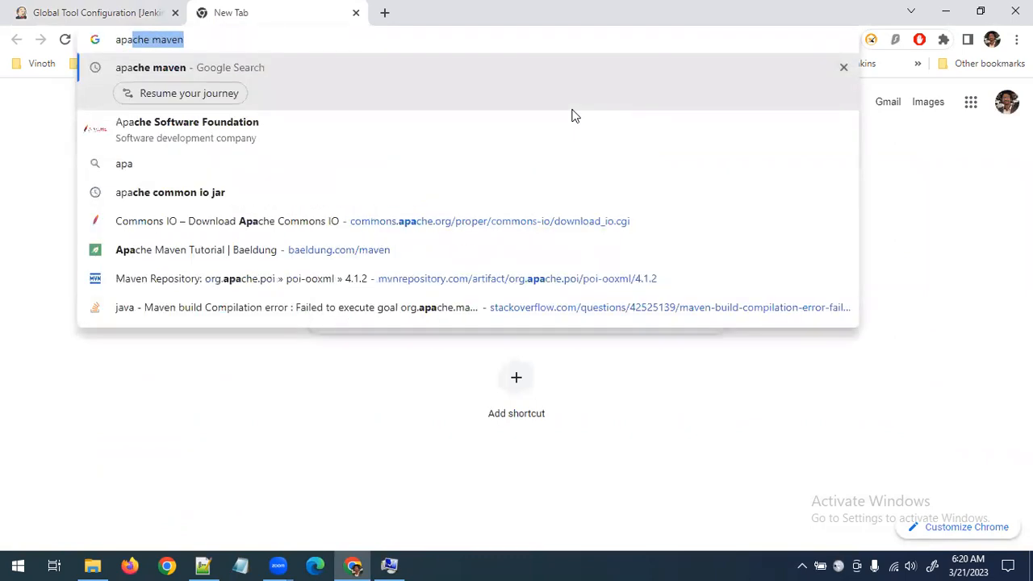
pyautogui.press('Return')
pyautogui.click(264, 260)
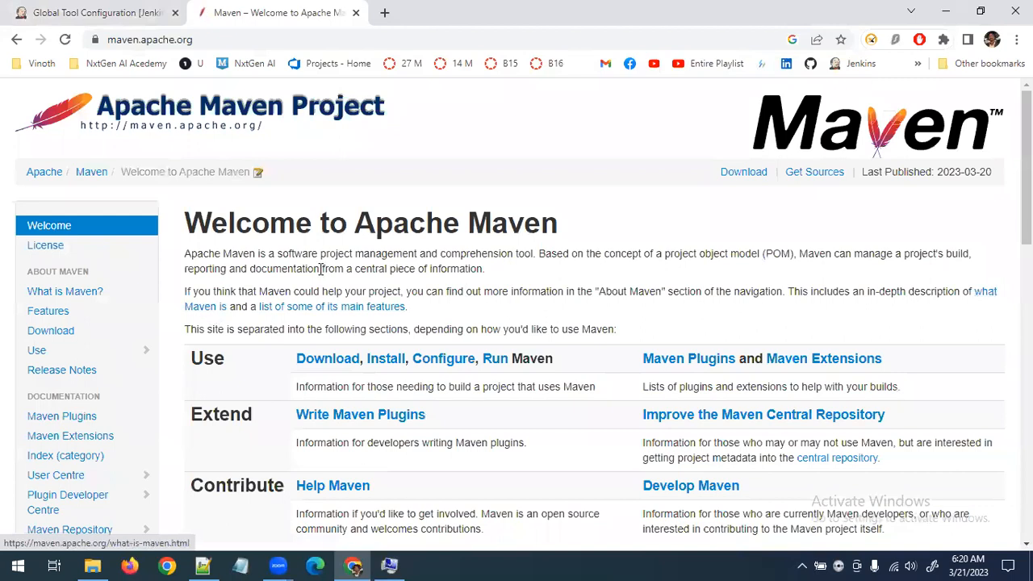
pyautogui.click(61, 335)
pyautogui.scroll(-3, 485, 416)
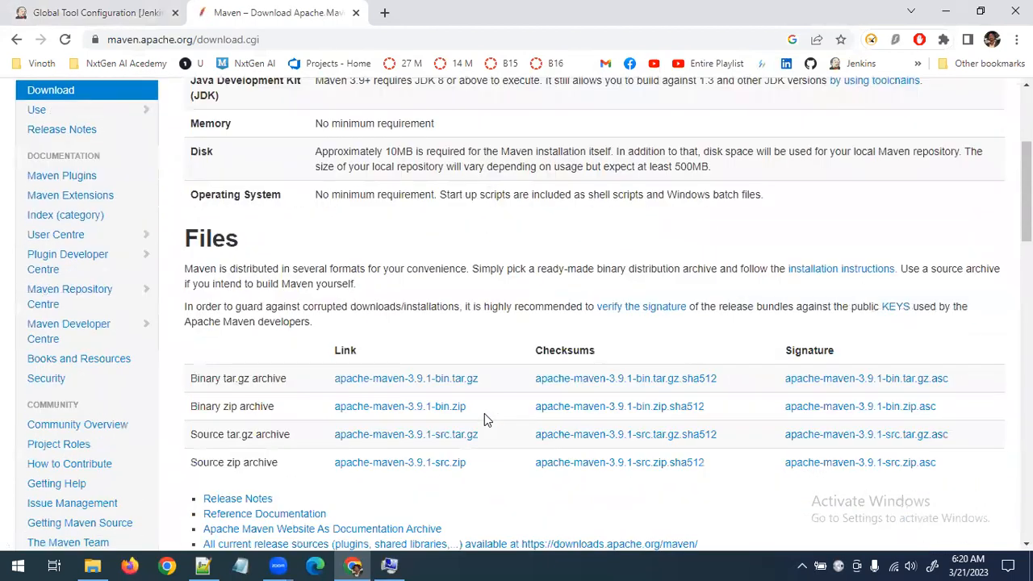
# Look through the current and previous Maven releases on the download page and compare the latest version with the one selected in Jenkins
pyautogui.scroll(-3, 485, 413)
pyautogui.scroll(-4, 485, 413)
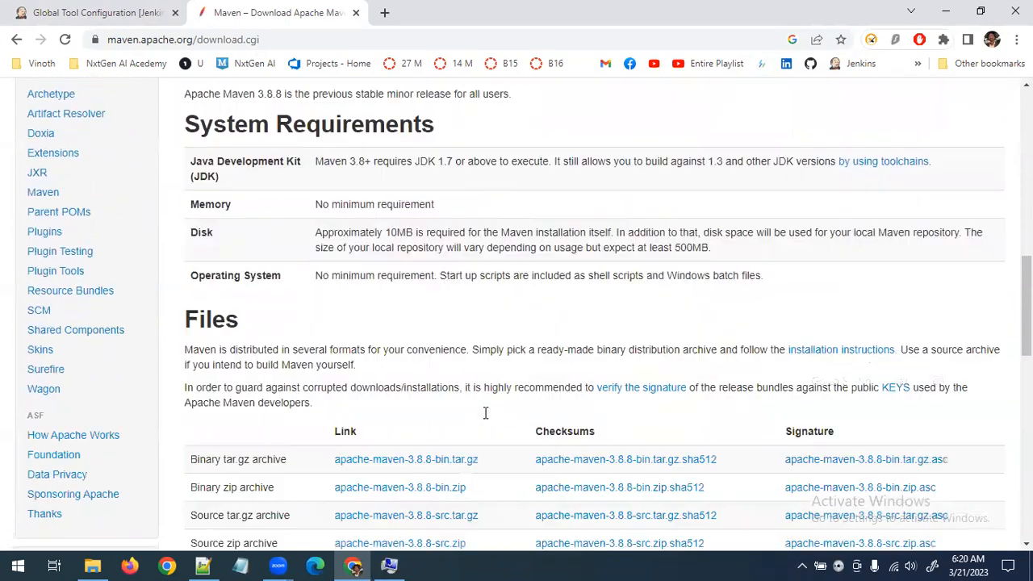
pyautogui.scroll(5, 485, 413)
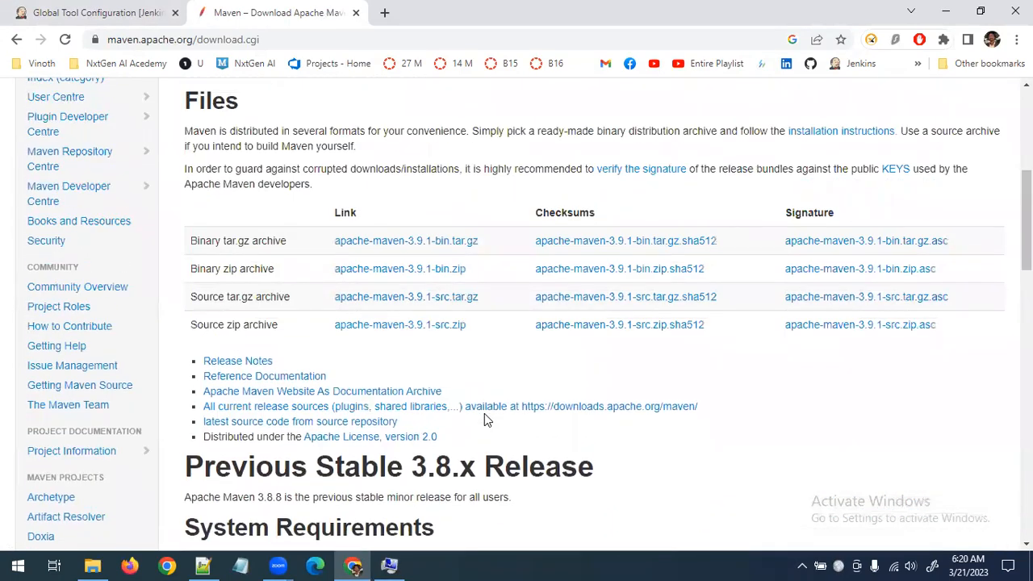
pyautogui.scroll(2, 487, 419)
pyautogui.scroll(-3, 316, 384)
pyautogui.scroll(-8, 315, 383)
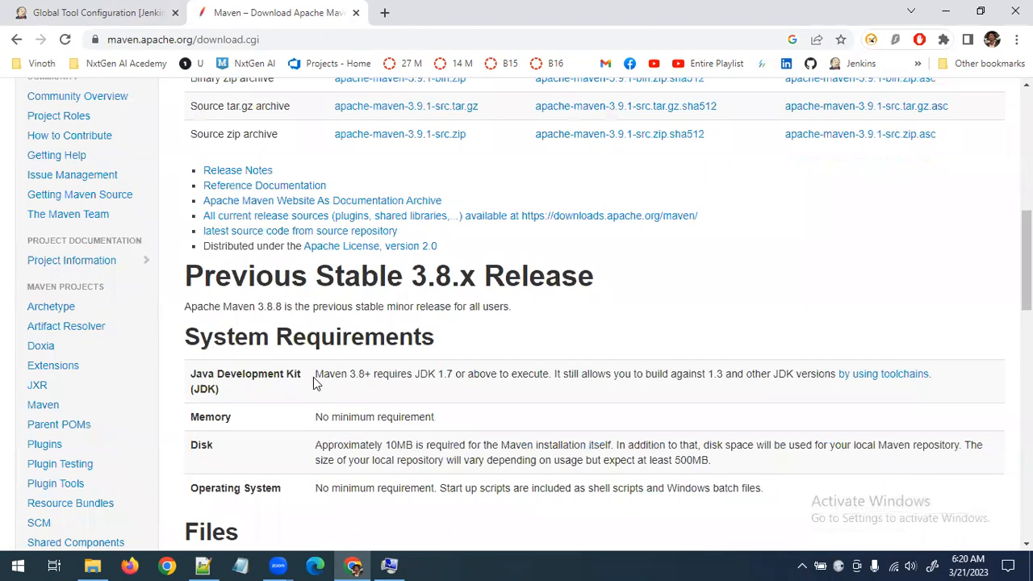
pyautogui.scroll(2, 314, 383)
pyautogui.scroll(-7, 315, 379)
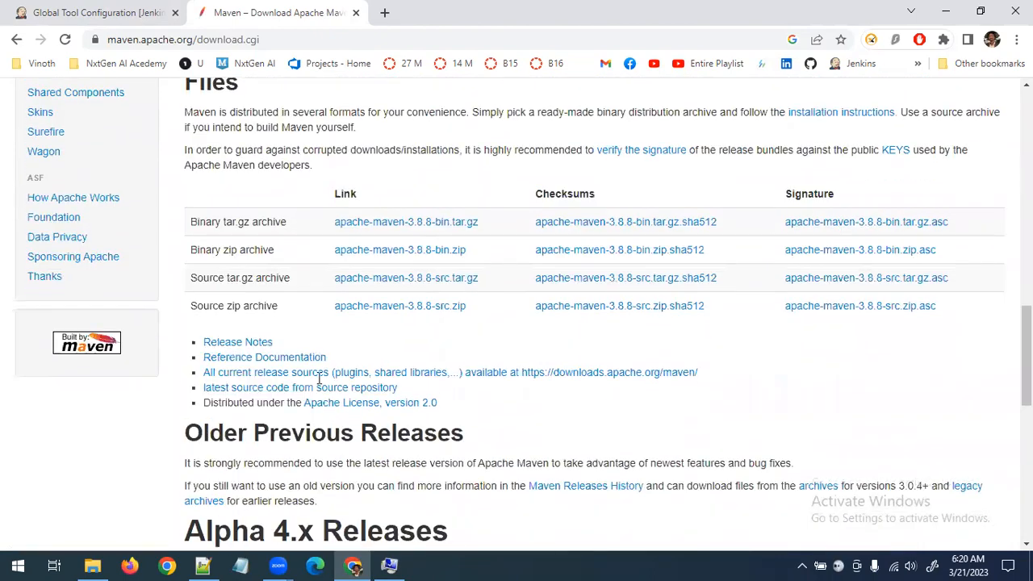
pyautogui.scroll(11, 322, 379)
pyautogui.scroll(8, 326, 385)
pyautogui.scroll(-1, 325, 385)
pyautogui.scroll(3, 325, 385)
pyautogui.moveTo(654, 170); pyautogui.dragTo(590, 169)
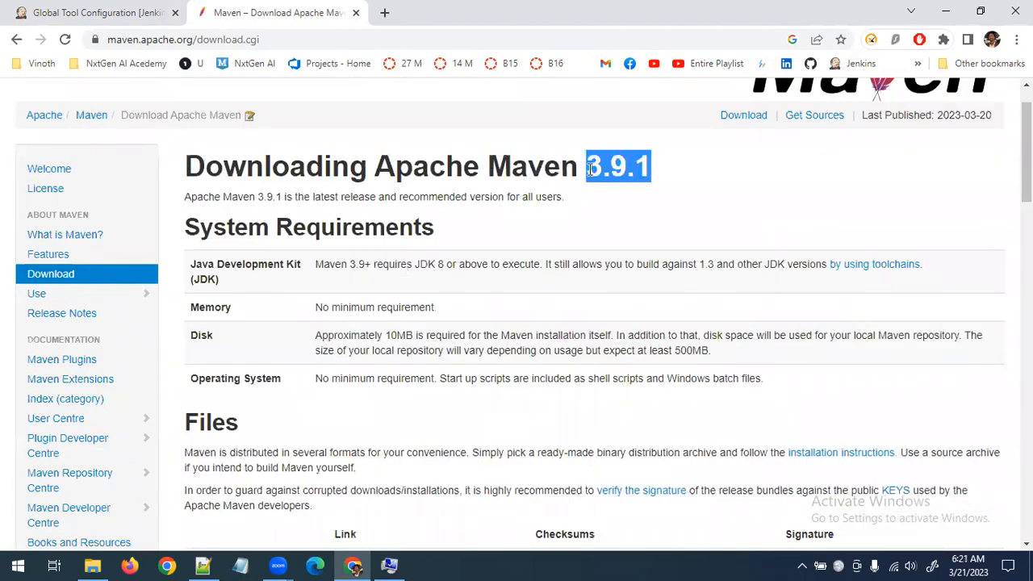
pyautogui.click(133, 13)
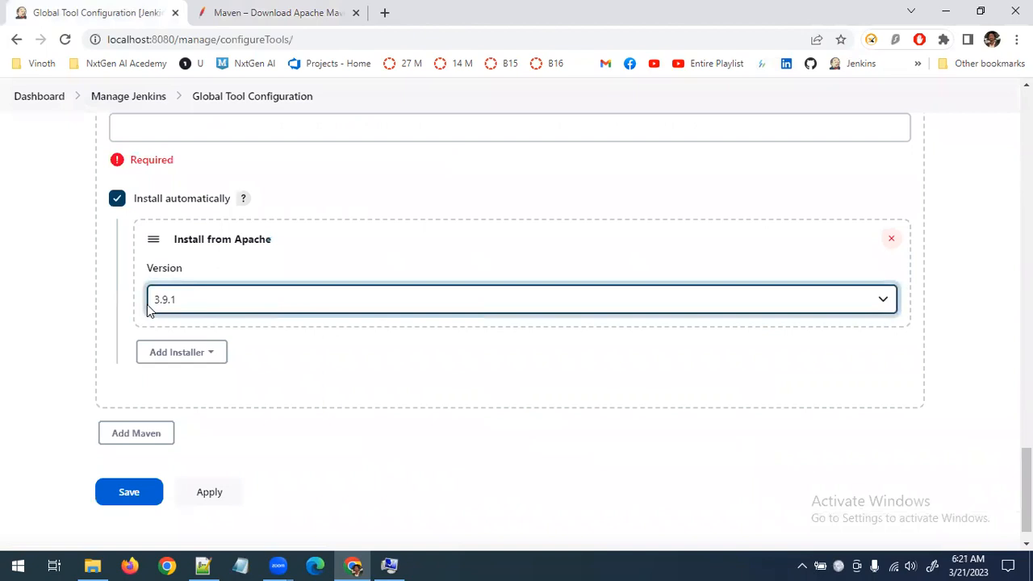
# Download the binary zip archive apache-maven-3.9.1-bin.zip from the Maven download page
pyautogui.click(258, 15)
pyautogui.scroll(-3, 426, 355)
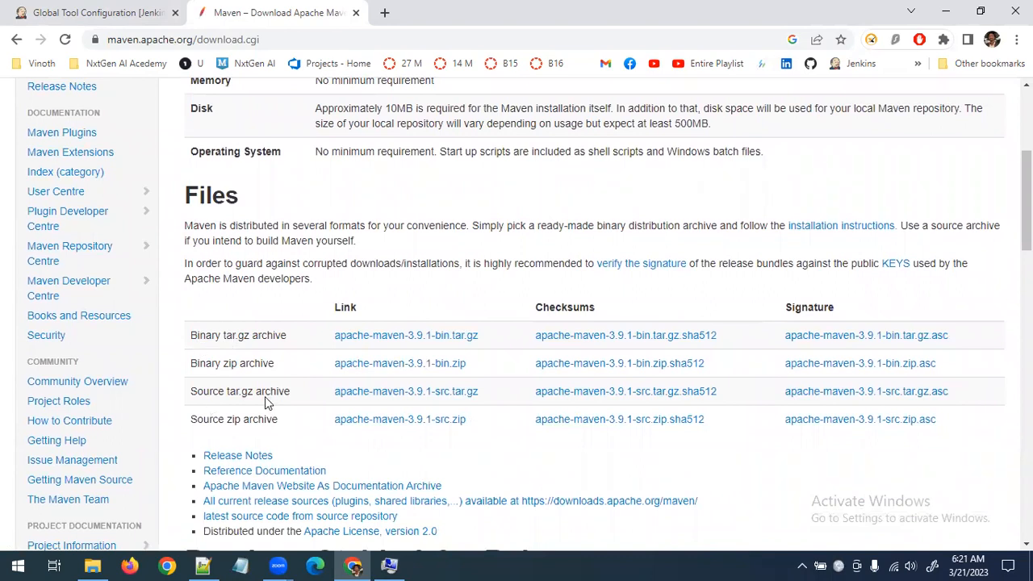
pyautogui.click(449, 367)
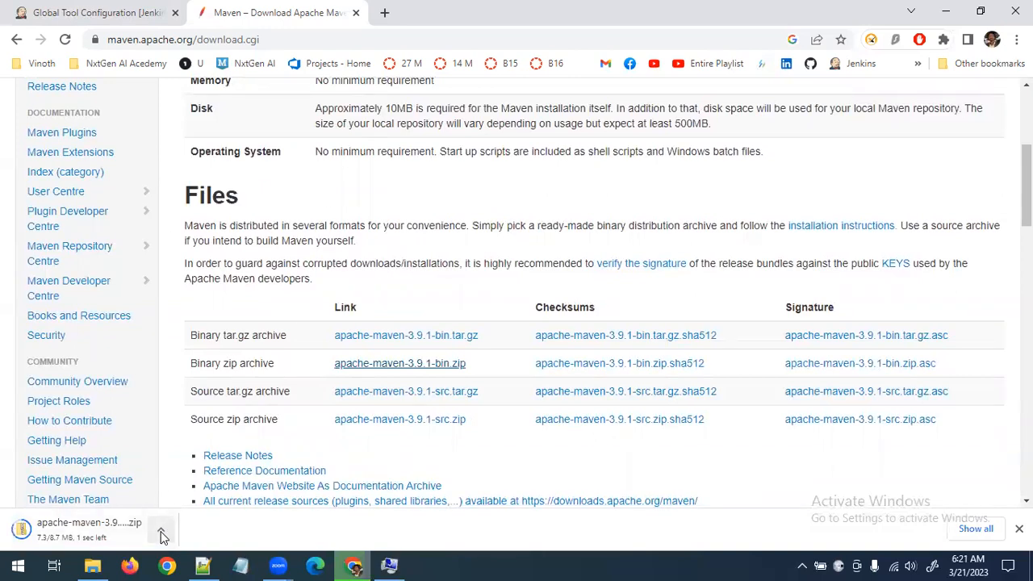
# Show the downloaded Maven archive in its folder and paste apache-maven-3.9.1-bin into the root of Local Disk (C:)
pyautogui.click(73, 14)
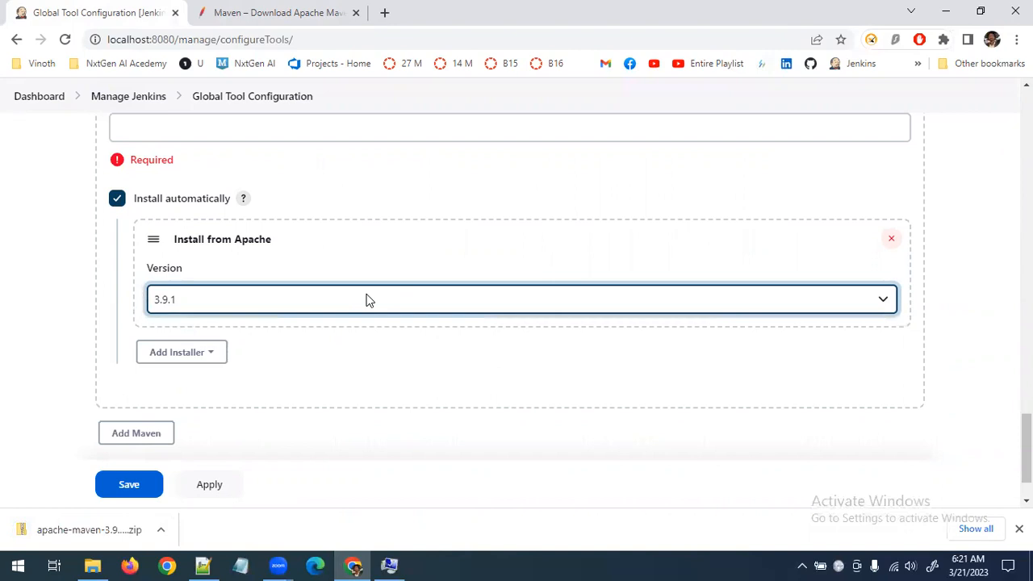
pyautogui.click(160, 529)
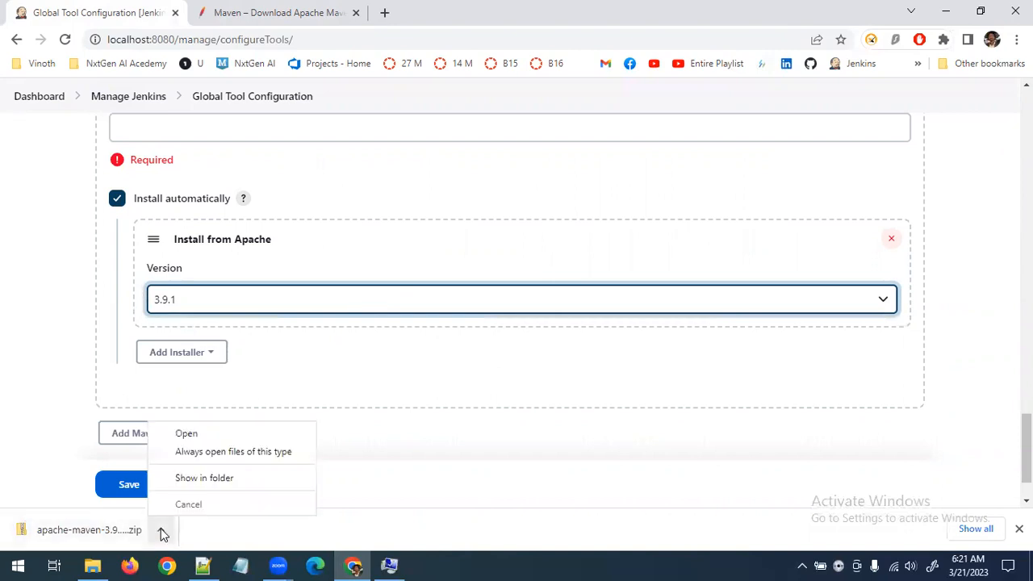
pyautogui.click(255, 479)
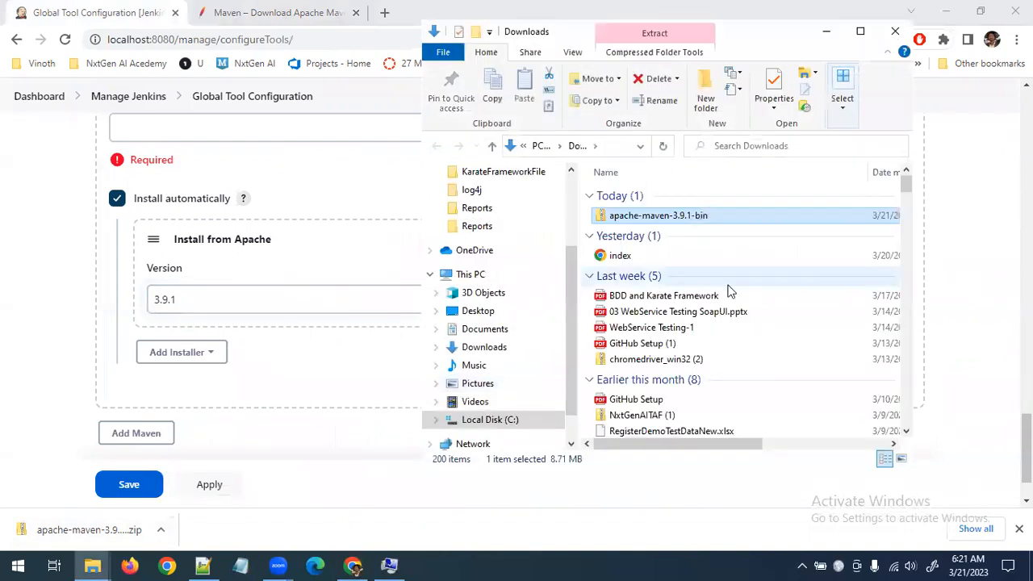
pyautogui.click(488, 420)
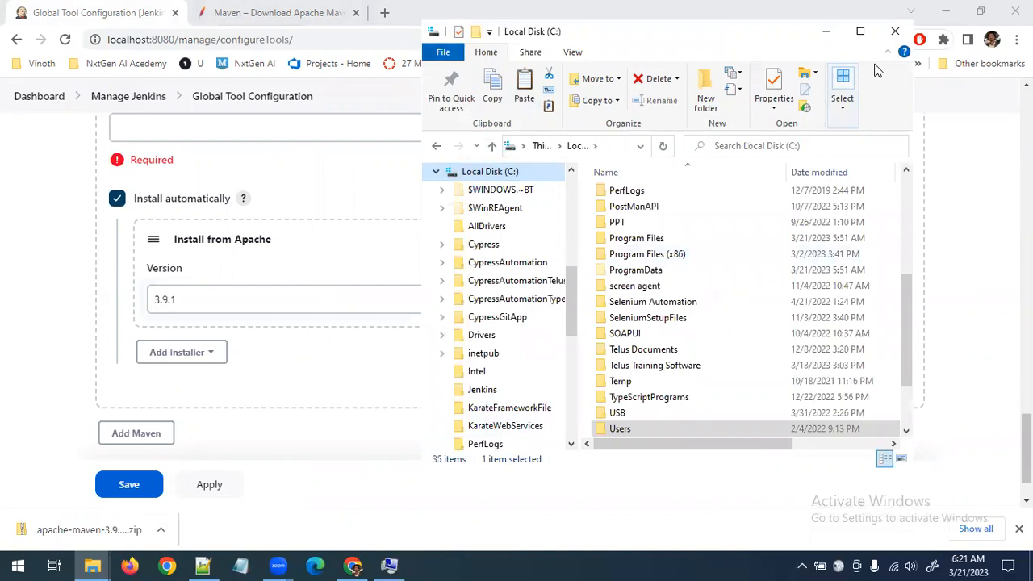
pyautogui.click(860, 31)
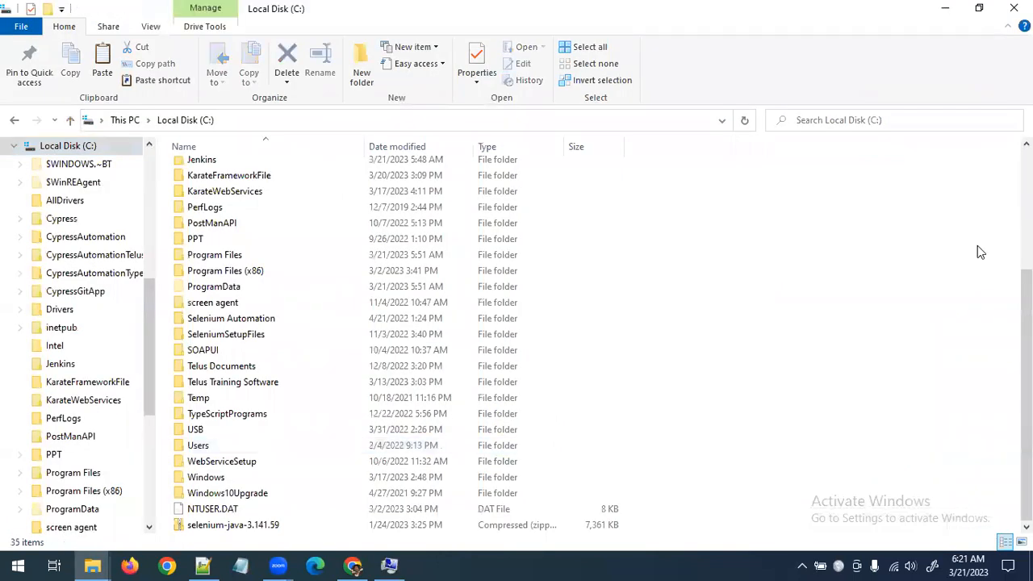
pyautogui.hotkey('ctrl', 'v')
pyautogui.click(277, 183)
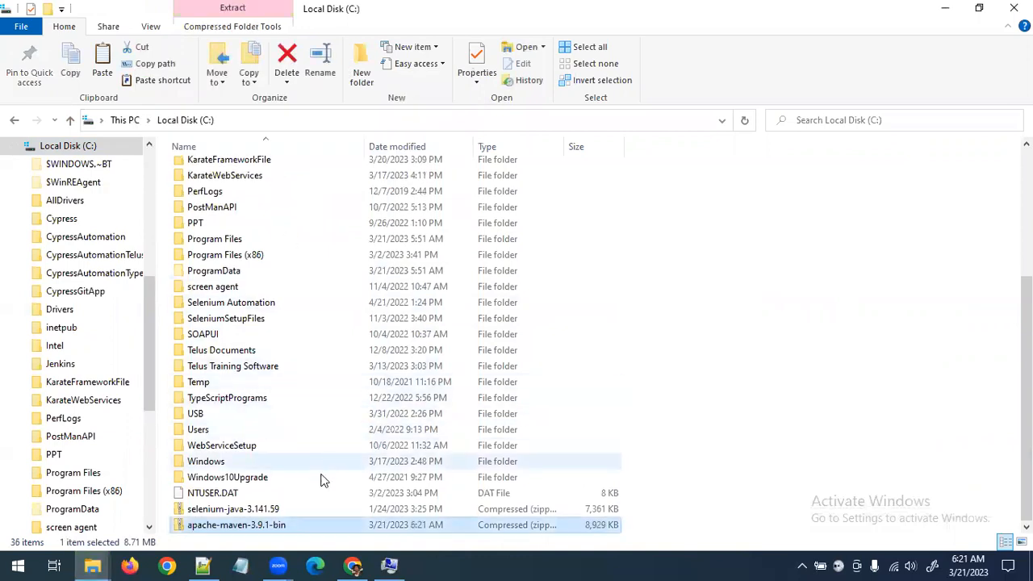
# Extract the Maven archive to C:\apache-maven-3.9.1-bin, close the extracted files window and return to the Local Disk (C:) listing
pyautogui.rightClick(245, 530)
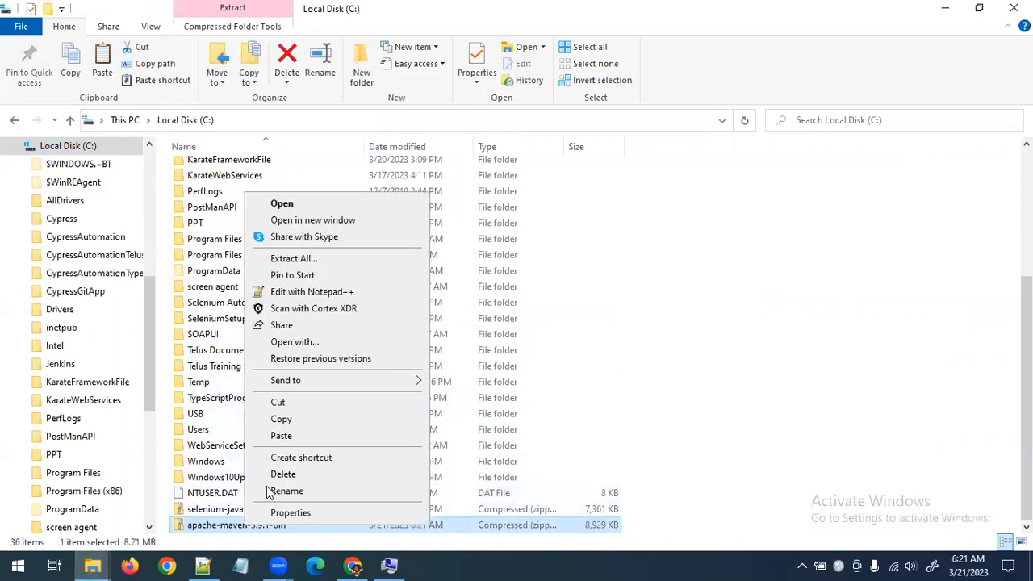
pyautogui.click(324, 258)
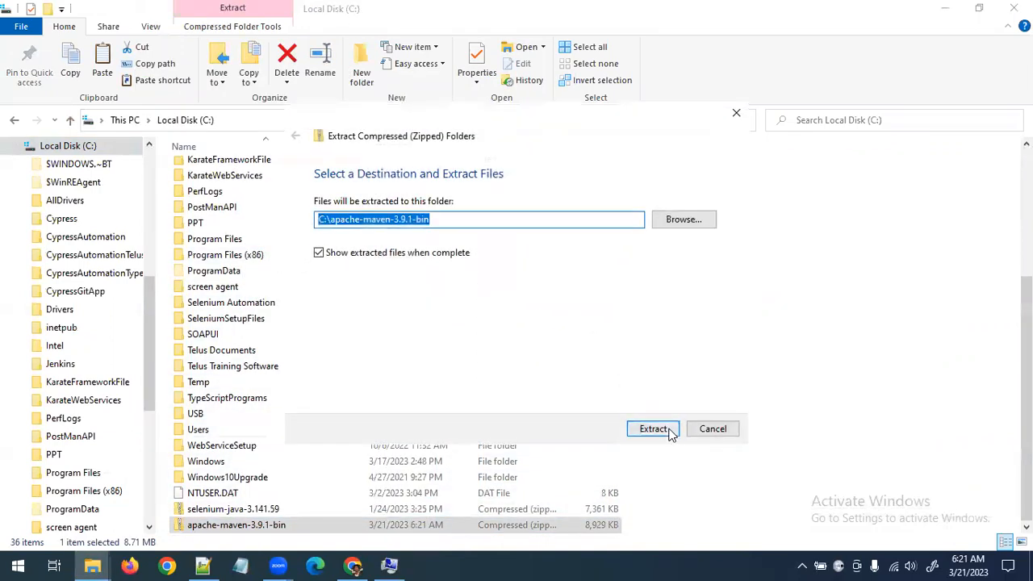
pyautogui.click(666, 431)
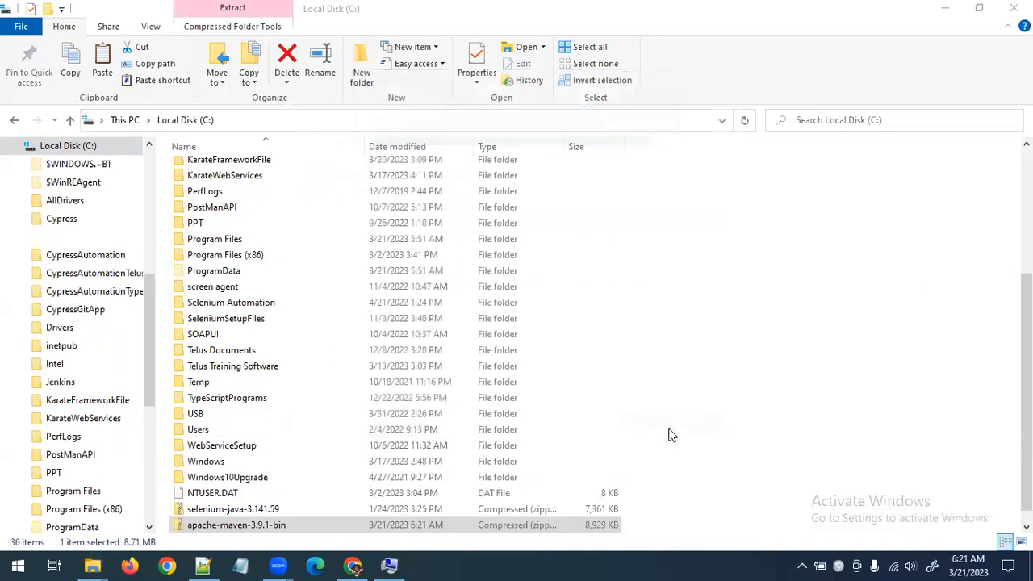
pyautogui.scroll(5, 210, 296)
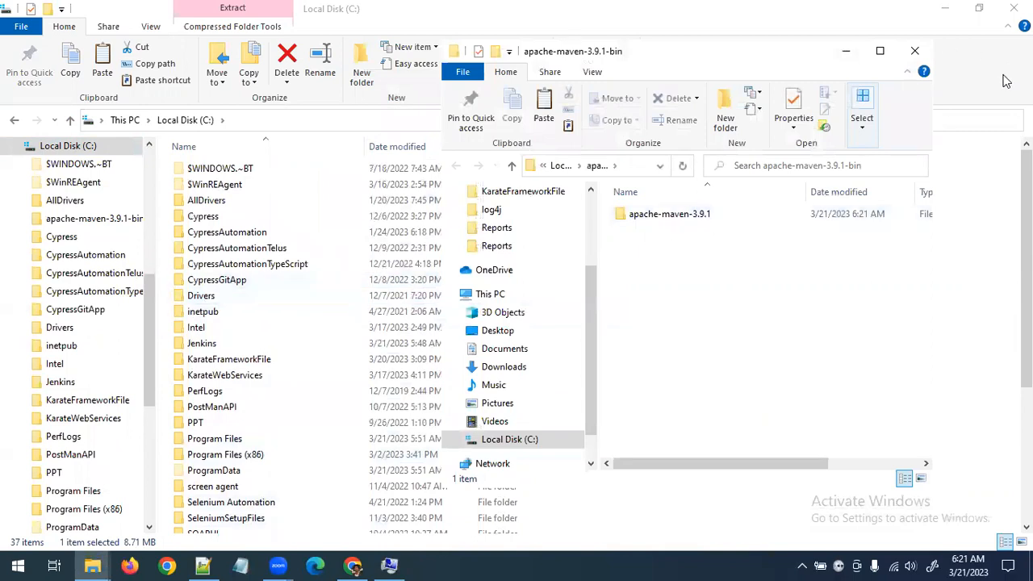
pyautogui.click(912, 53)
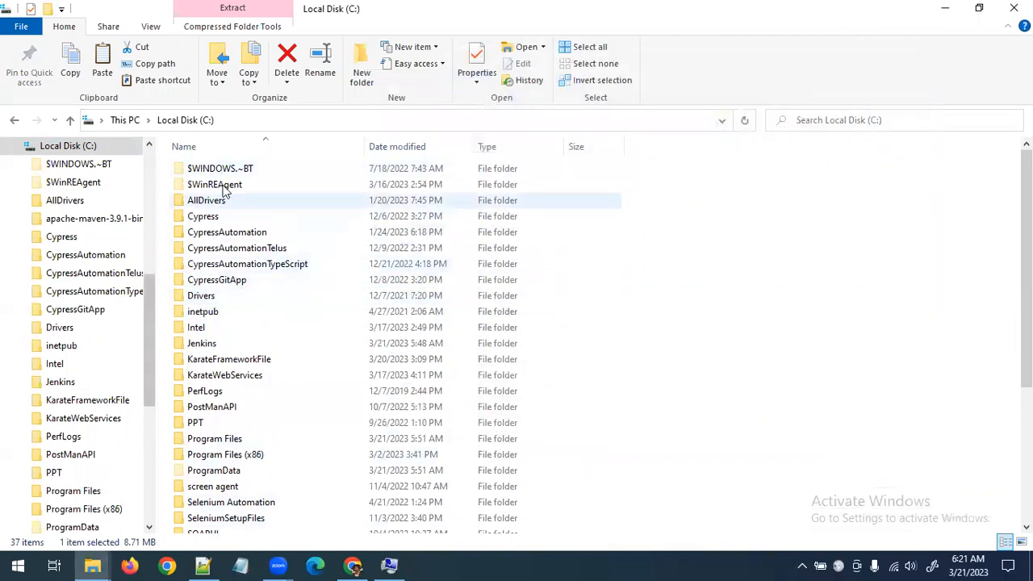
pyautogui.scroll(1, 28, 161)
pyautogui.click(73, 203)
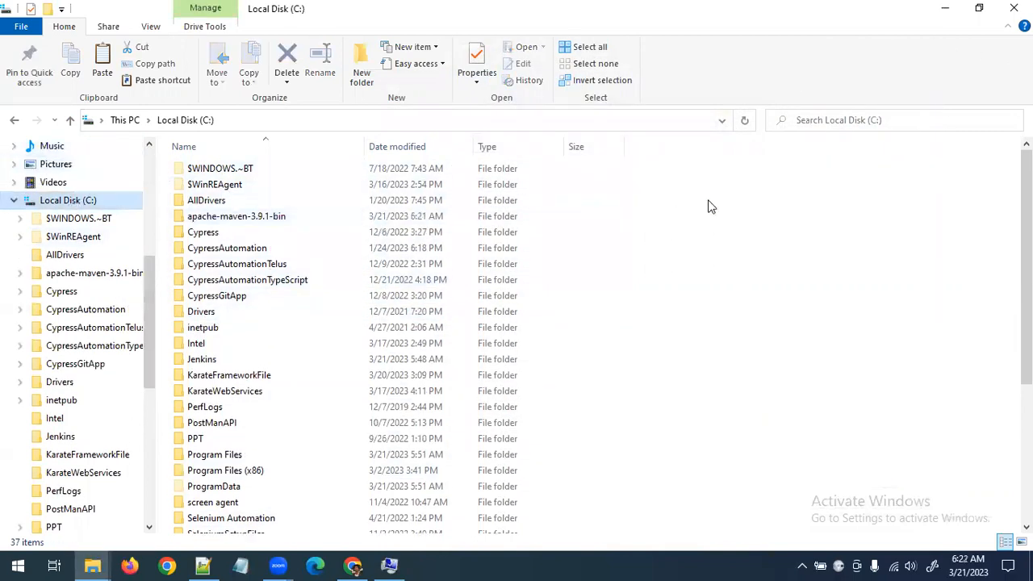
# Transfer the inner apache-maven-3.9.1 folder from apache-maven-3.9.1-bin to the root of Local Disk (C:)
pyautogui.doubleClick(273, 223)
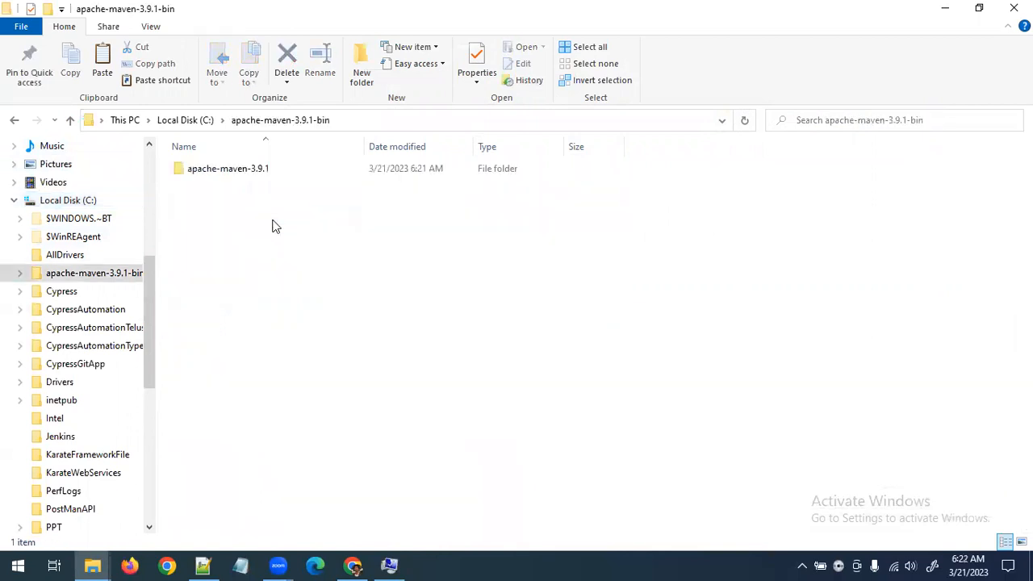
pyautogui.click(266, 172)
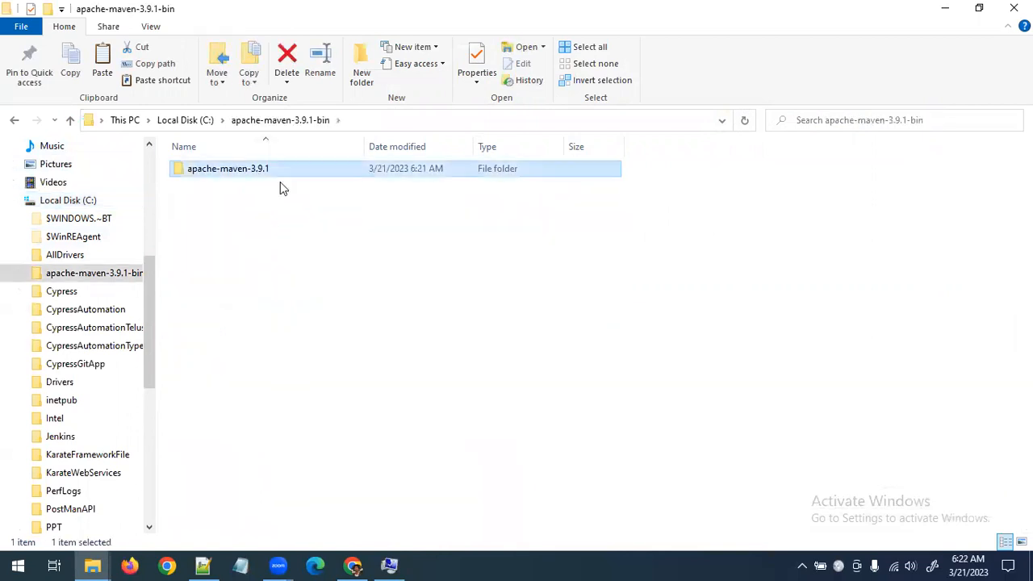
pyautogui.click(192, 119)
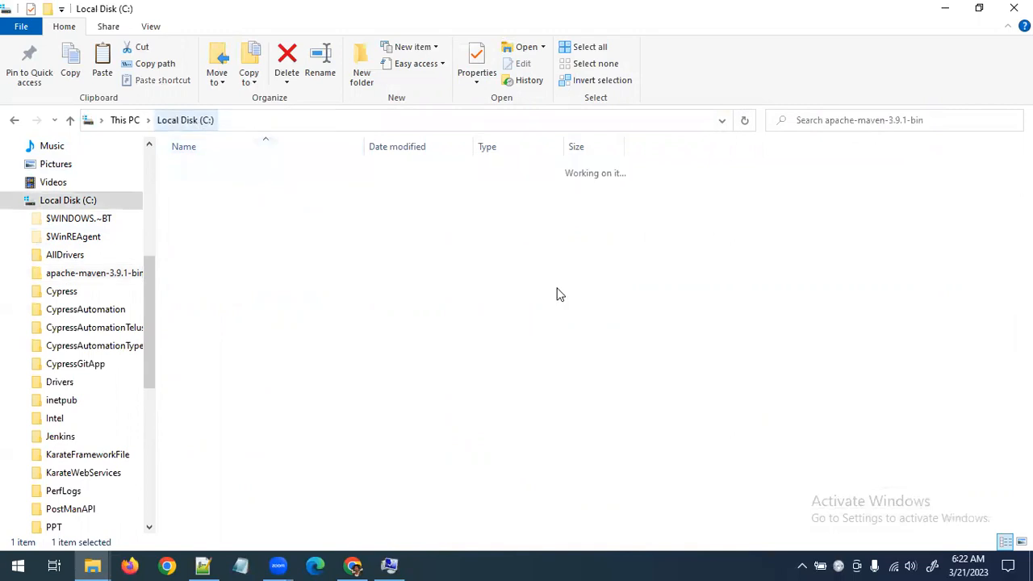
pyautogui.click(844, 270)
pyautogui.hotkey('ctrl', 'v')
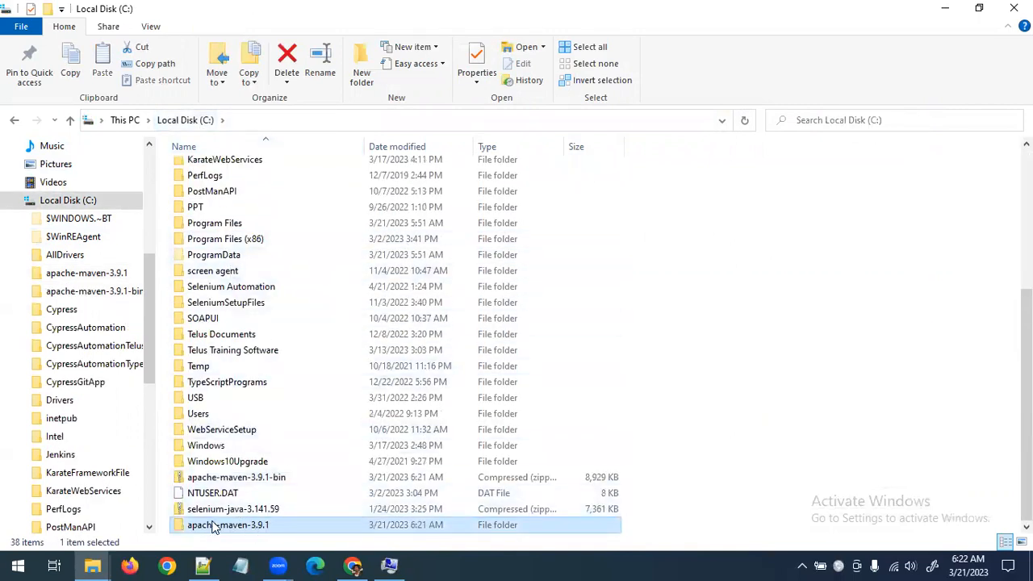
# Delete the extracted apache-maven-3.9.1-bin folder from Local Disk (C:) and refresh the listing
pyautogui.scroll(6, 254, 495)
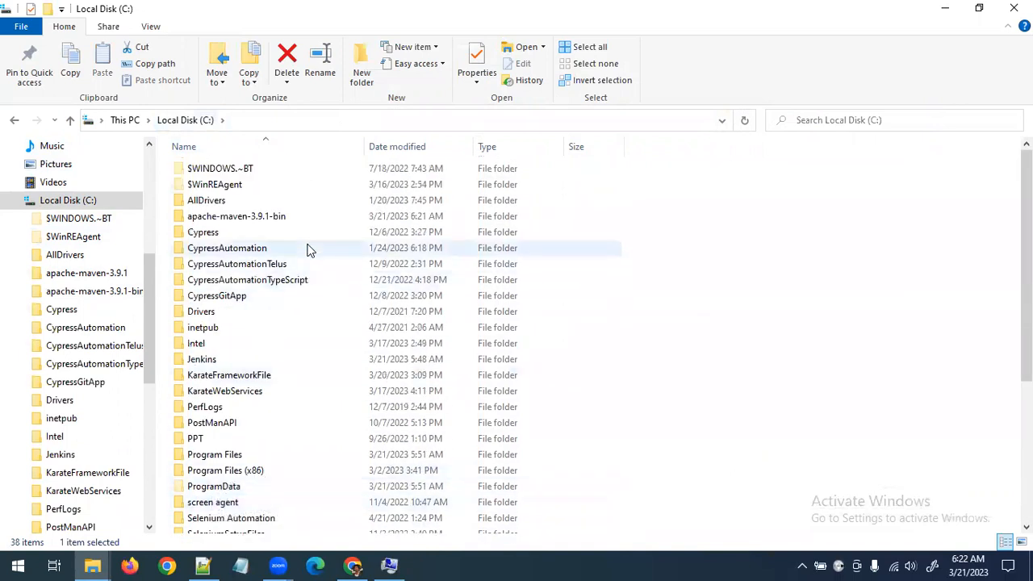
pyautogui.click(301, 218)
pyautogui.click(287, 57)
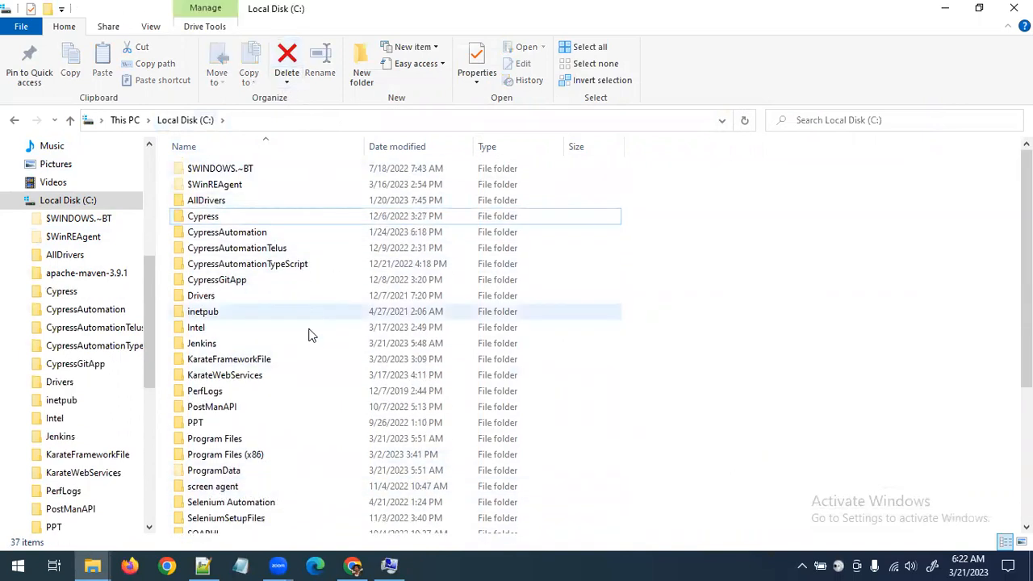
pyautogui.scroll(-5, 278, 464)
pyautogui.rightClick(791, 228)
pyautogui.click(826, 291)
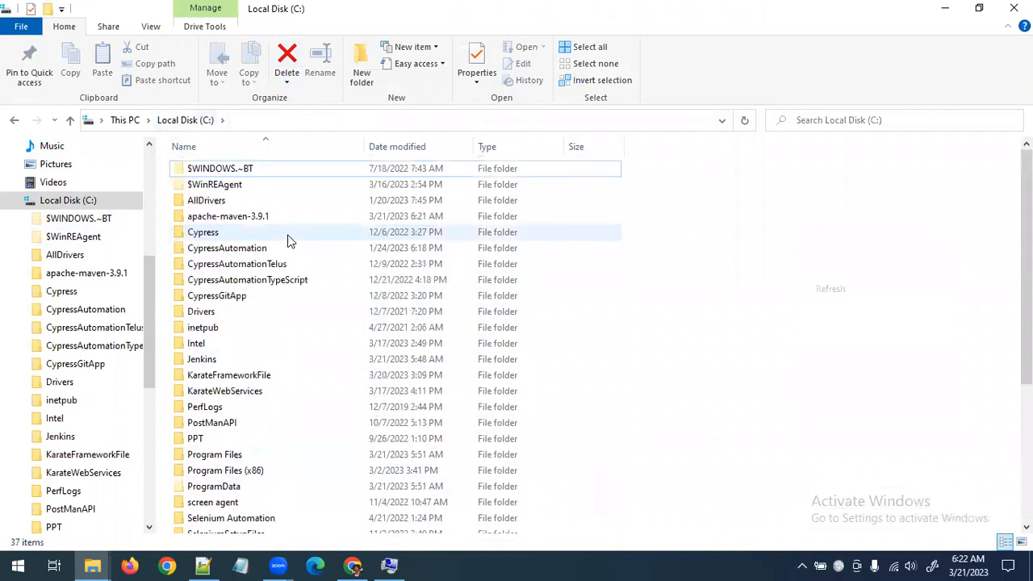
# Inspect the bin folder inside C:\apache-maven-3.9.1 and return to the Maven home folder
pyautogui.doubleClick(228, 216)
pyautogui.doubleClick(203, 168)
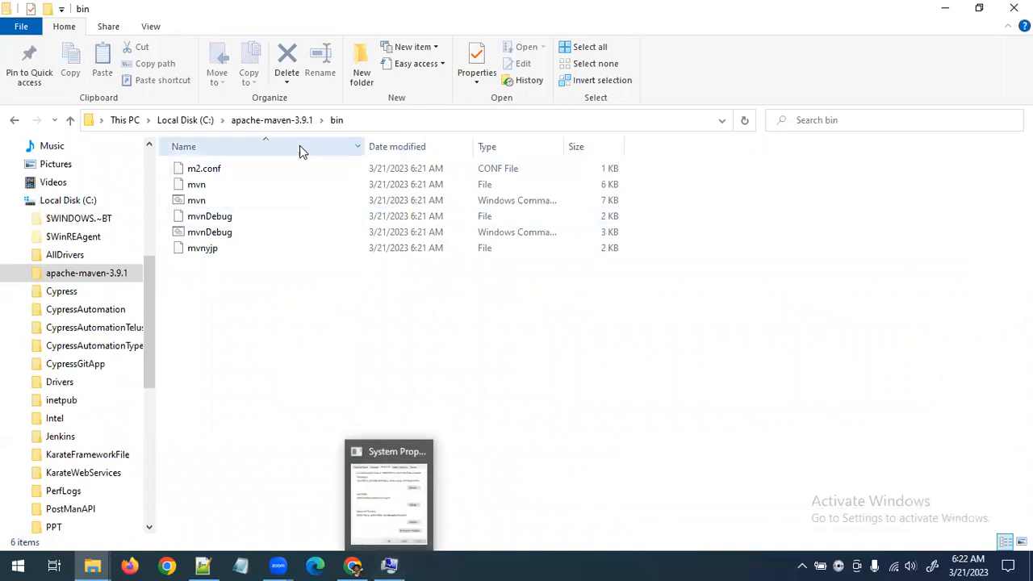
pyautogui.click(275, 121)
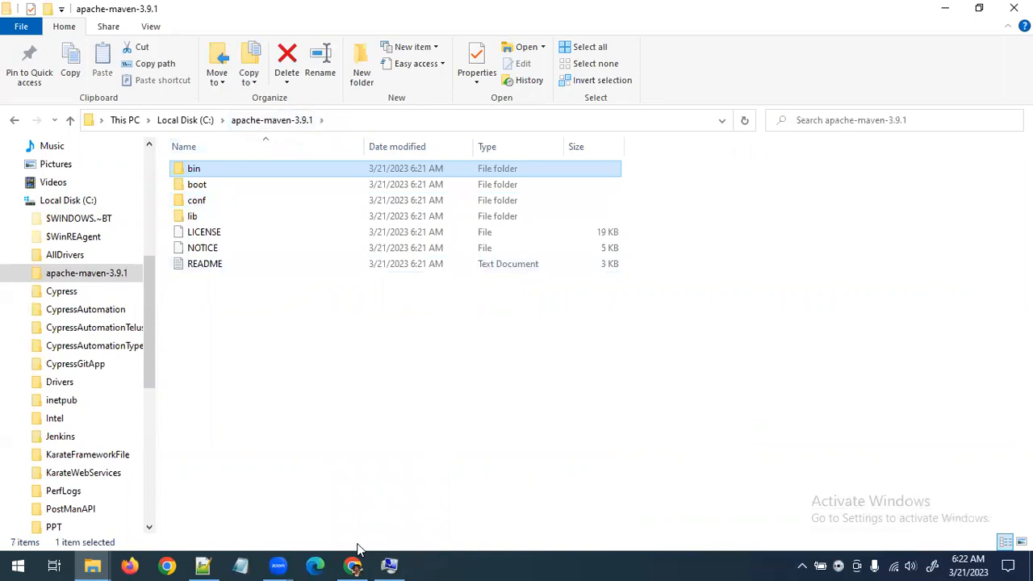
# Return to Environment Variables and start a new system variable named MAVEN_HOME
pyautogui.click(390, 565)
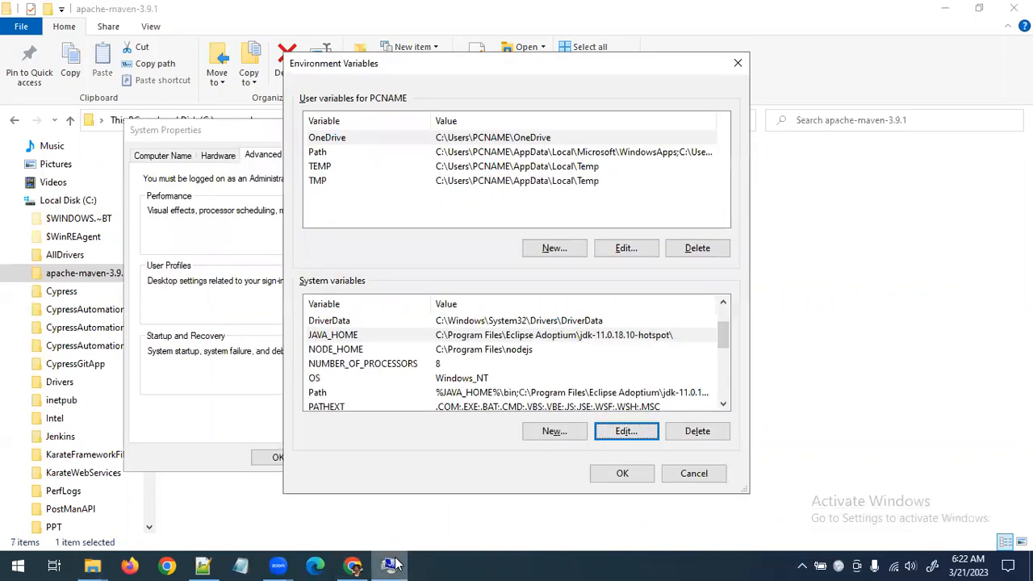
pyautogui.click(359, 335)
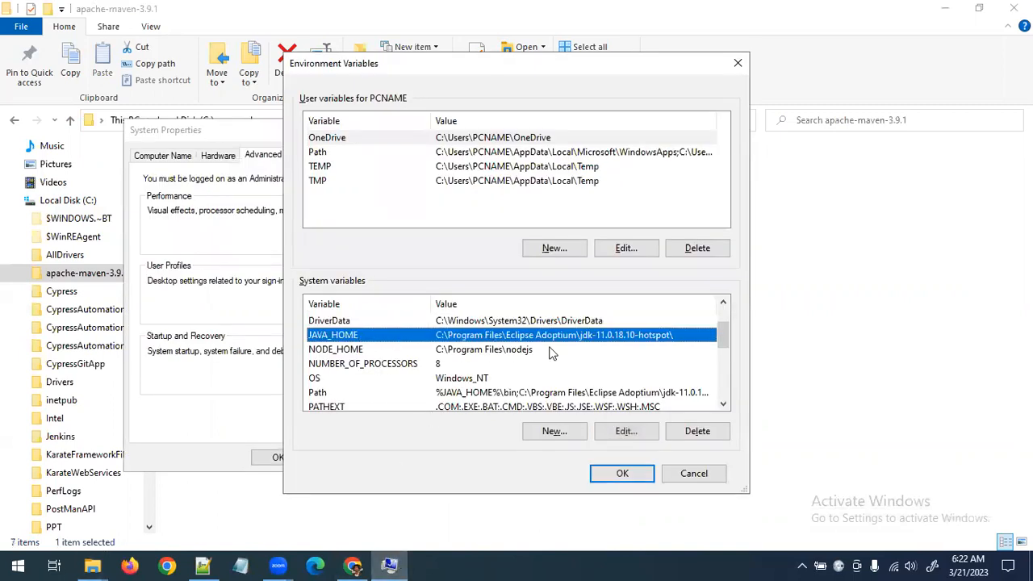
pyautogui.click(555, 431)
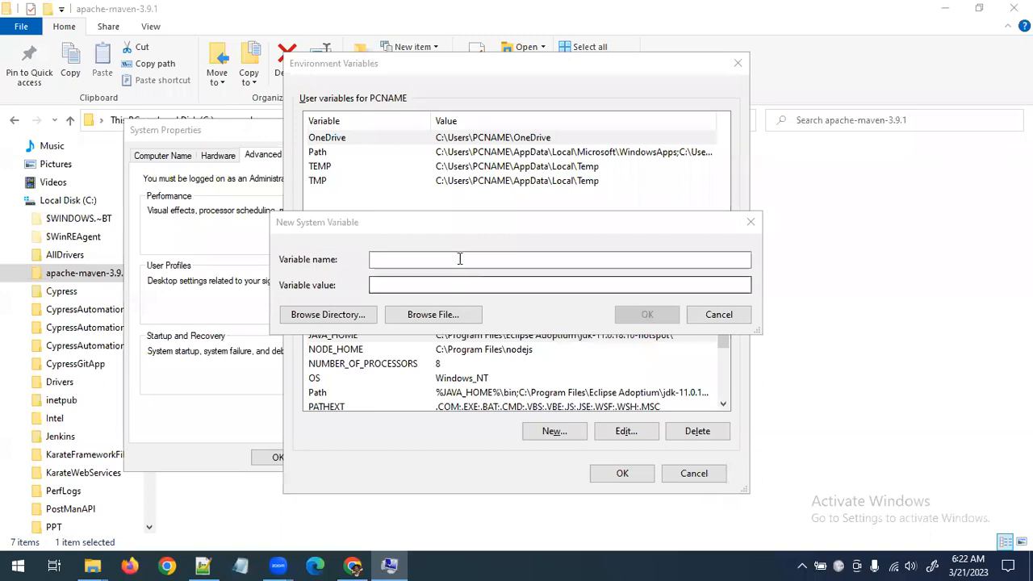
pyautogui.click(459, 259)
pyautogui.write('A')
pyautogui.press('BackSpace')
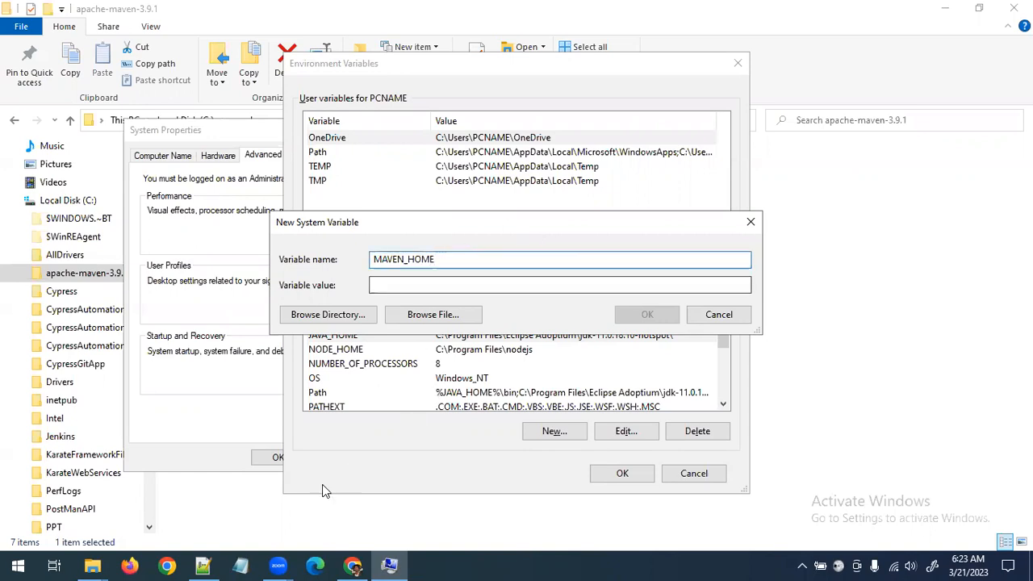
# Copy the Maven folder path, set the MAVEN_HOME value to C:\apache-maven-3.9.1\, save it and check it against JAVA_HOME
pyautogui.moveTo(101, 565)
pyautogui.click(242, 496)
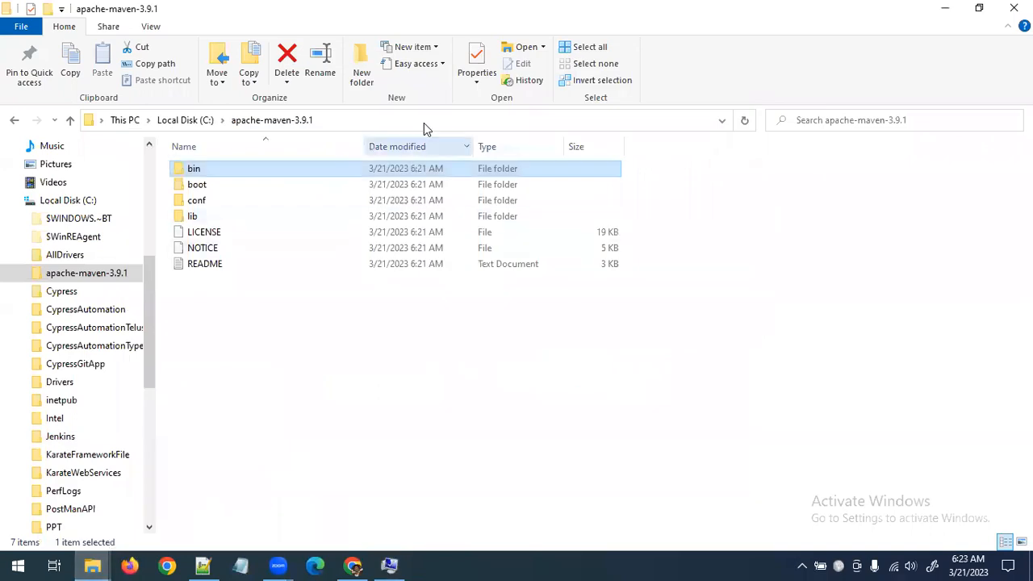
pyautogui.click(423, 120)
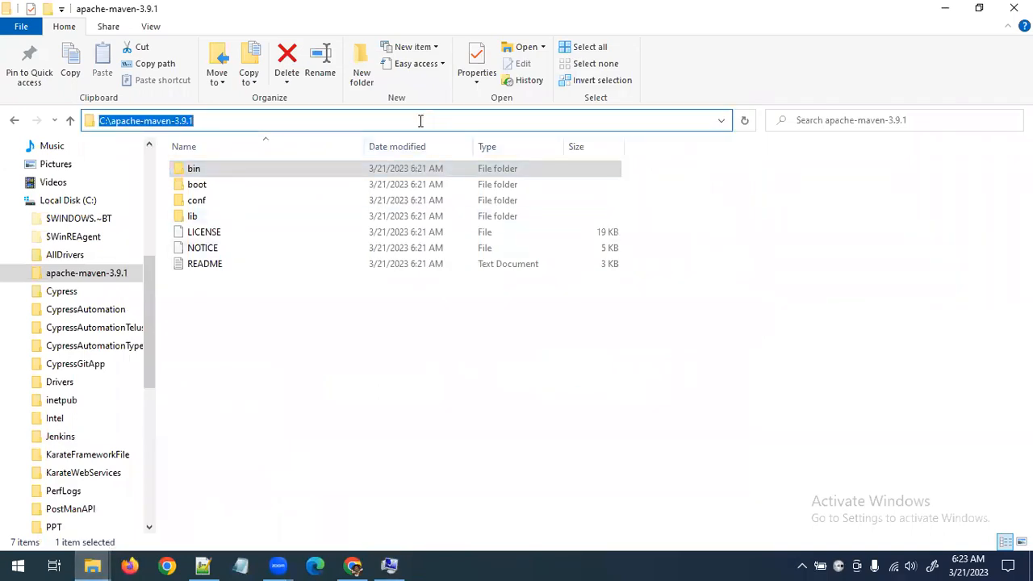
pyautogui.hotkey('ctrl', 'c')
pyautogui.hotkey('alt', 'Tab')
pyautogui.click(475, 286)
pyautogui.hotkey('ctrl', 'v')
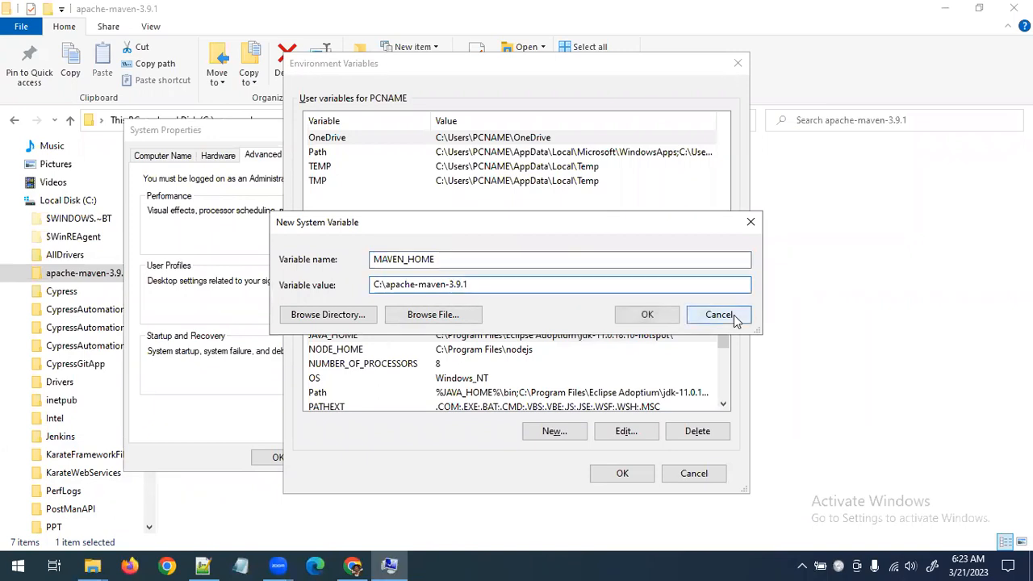
pyautogui.click(647, 315)
pyautogui.scroll(-2, 474, 400)
pyautogui.scroll(2, 416, 398)
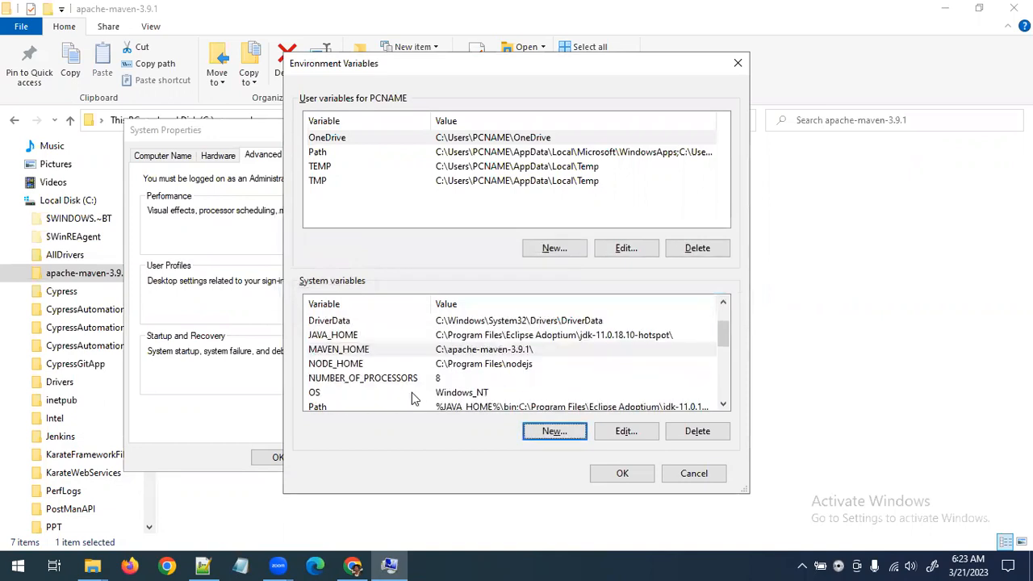
pyautogui.click(505, 354)
pyautogui.click(521, 336)
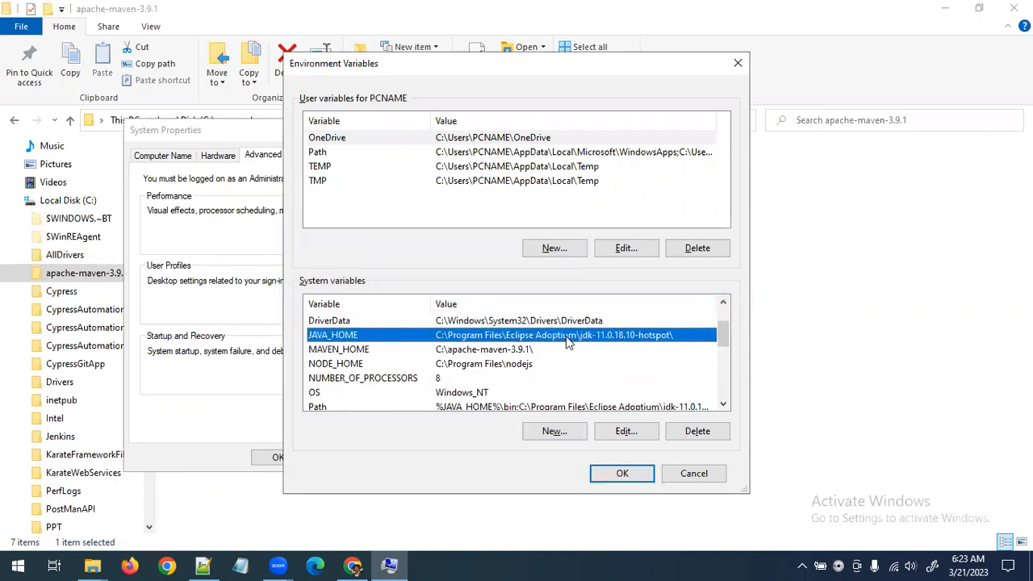
# Add the entry %MAVEN_HOME%\bin to the system Path variable
pyautogui.scroll(-1, 458, 367)
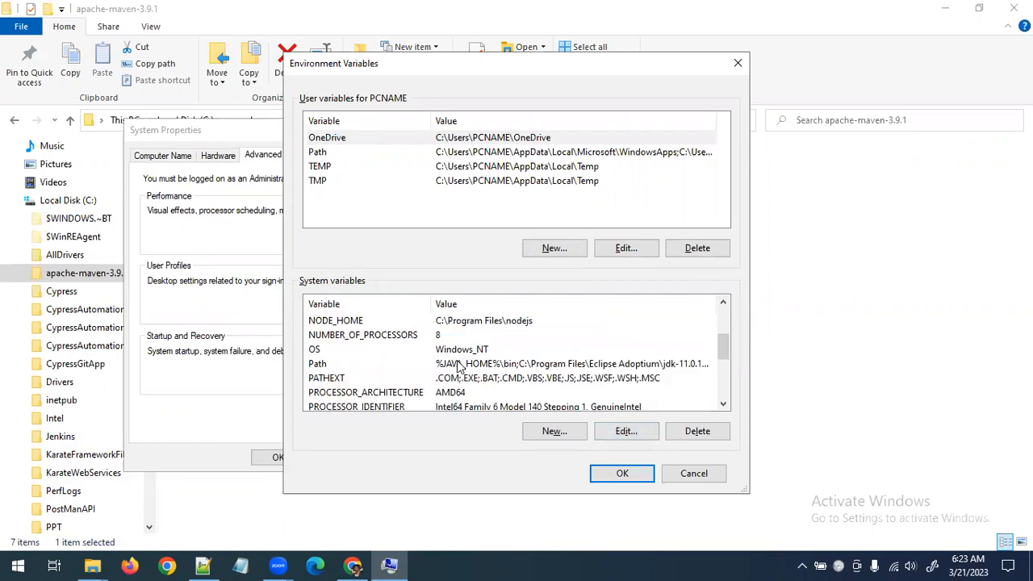
pyautogui.click(474, 365)
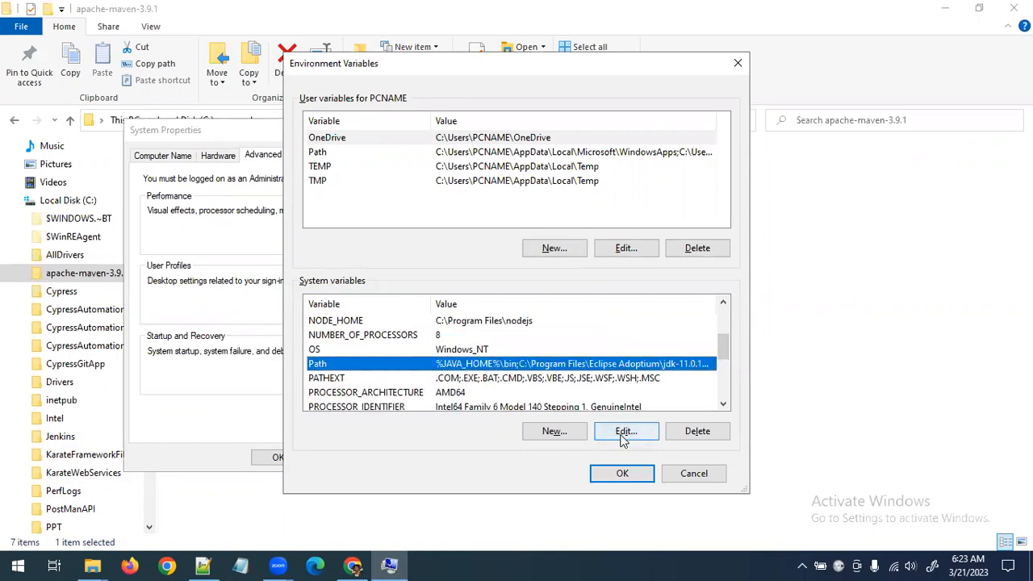
pyautogui.click(625, 432)
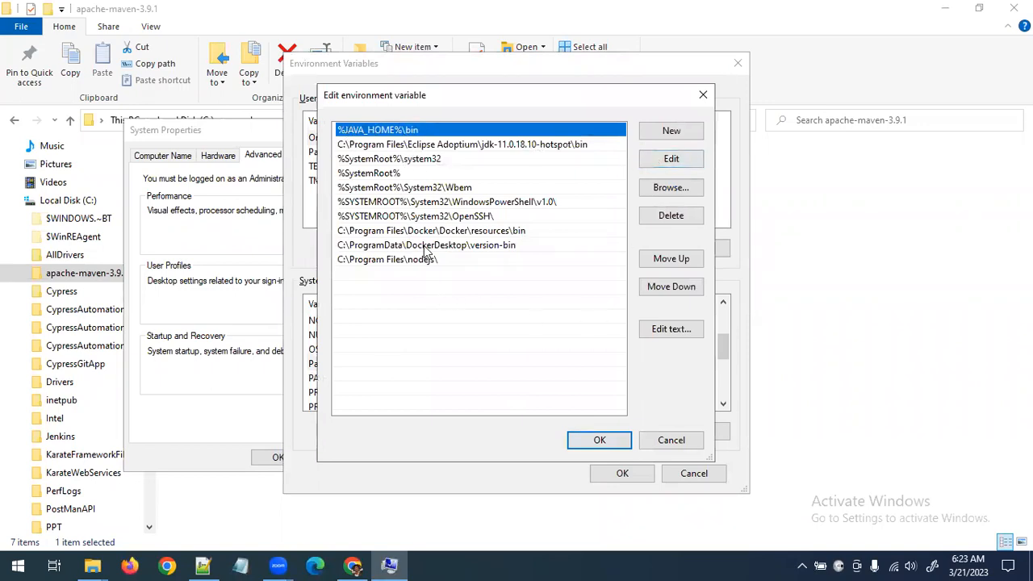
pyautogui.doubleClick(407, 277)
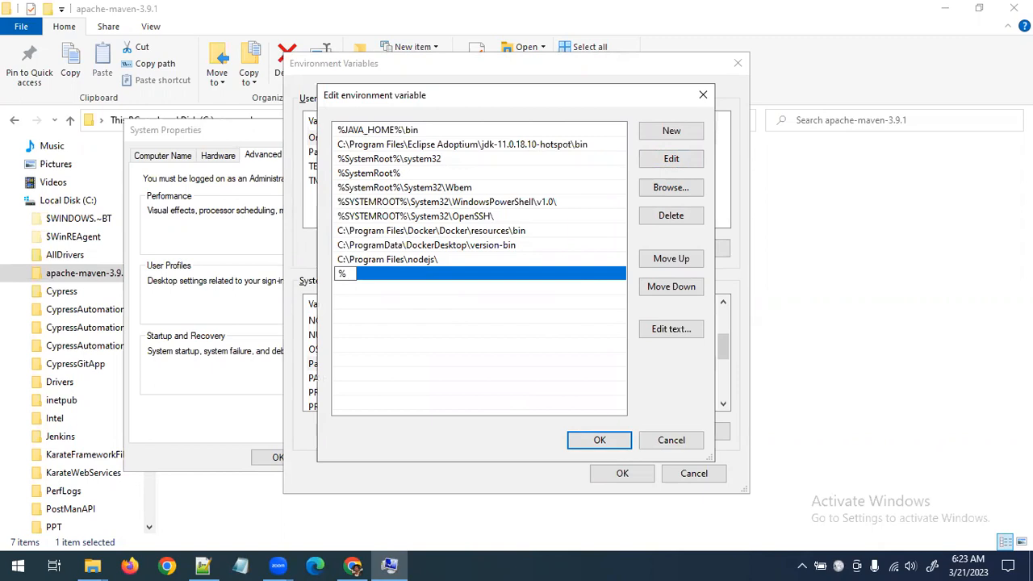
pyautogui.write('%MAVEN')
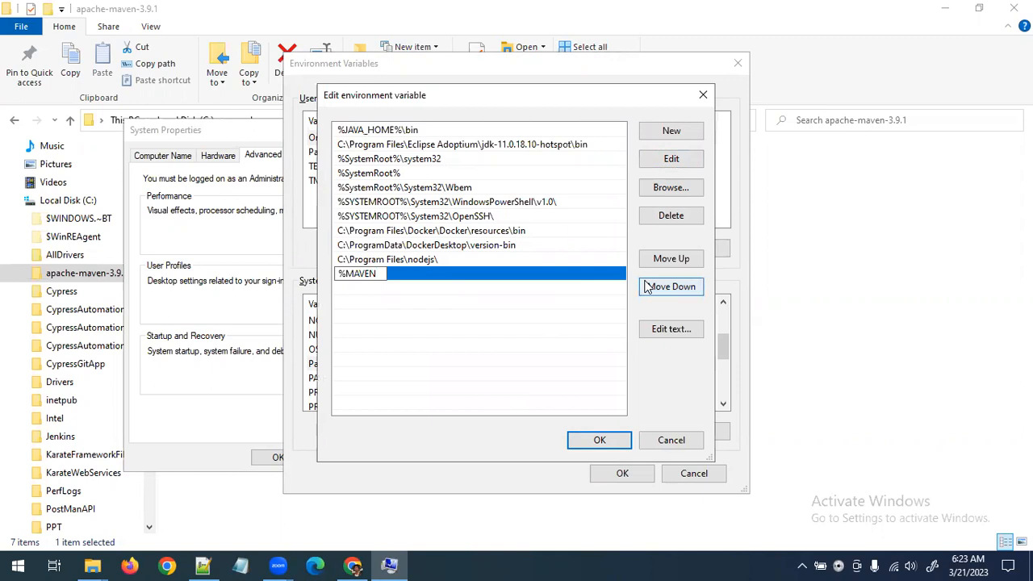
pyautogui.write('_HOME')
pyautogui.write('%')
pyautogui.write('\x08in')
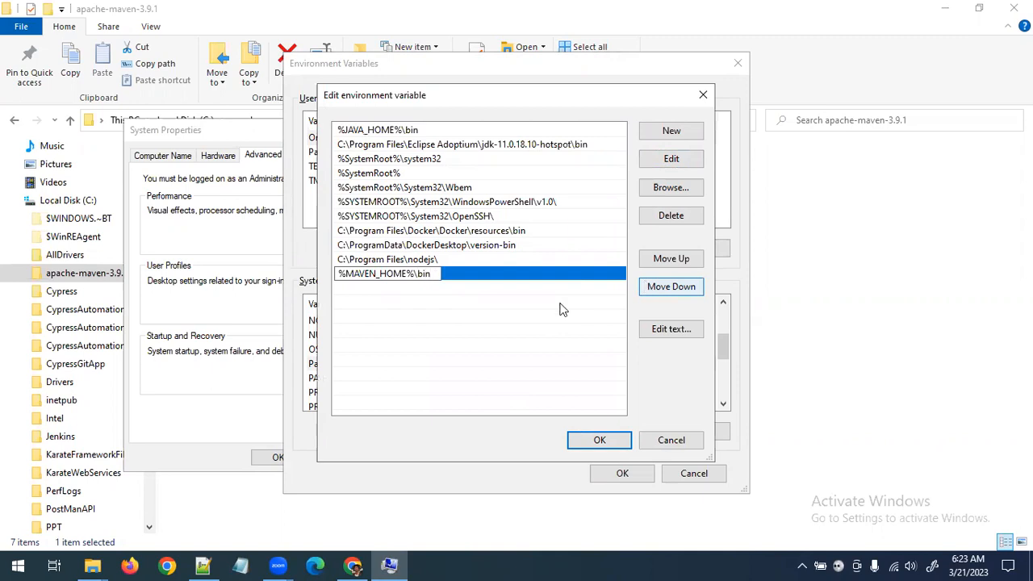
pyautogui.click(502, 355)
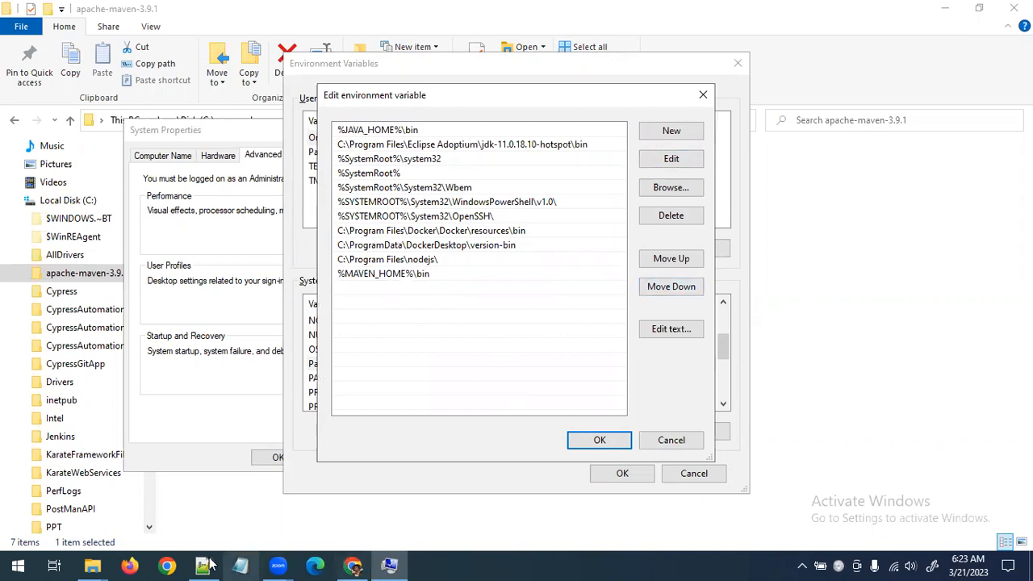
# Check the contents of the Maven bin folder that the new Path entry refers to, and return to the Path editor
pyautogui.click(92, 565)
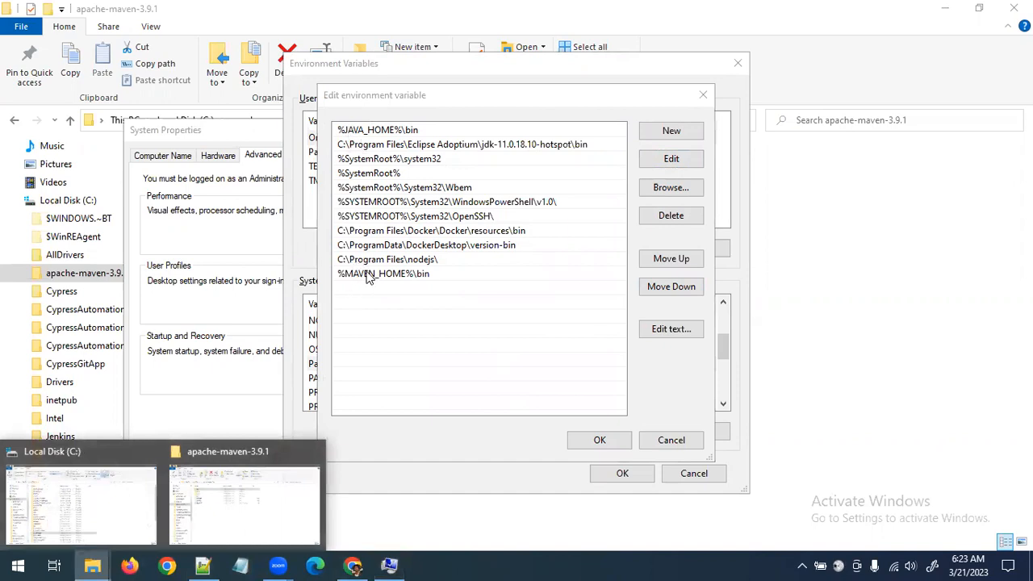
pyautogui.click(212, 505)
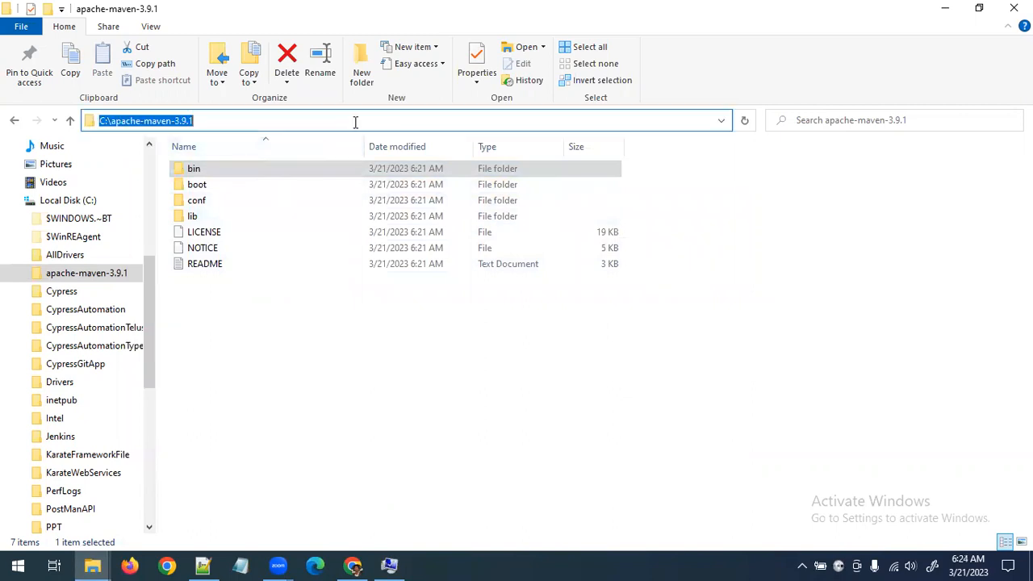
pyautogui.doubleClick(259, 168)
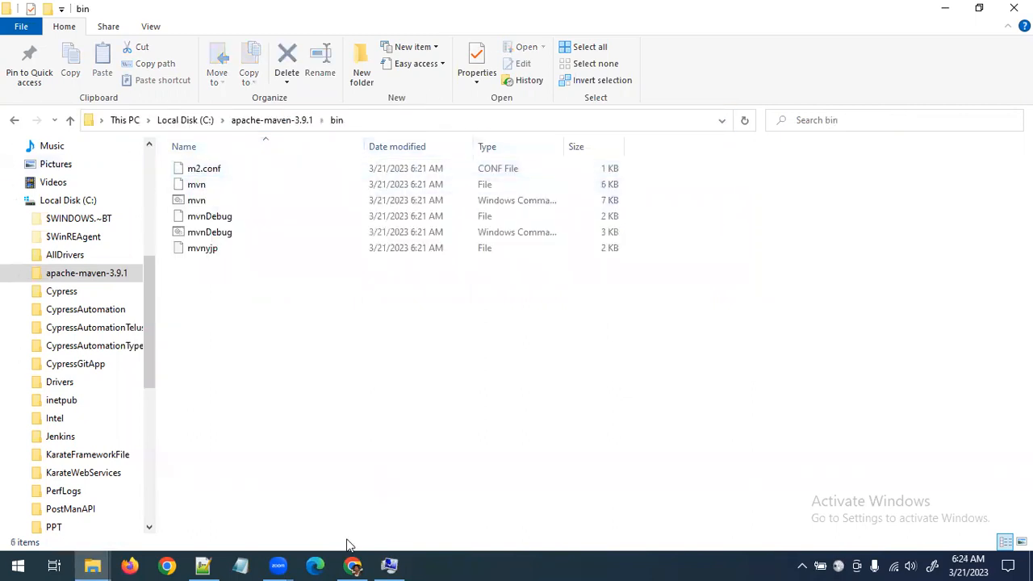
pyautogui.moveTo(389, 565)
pyautogui.click(423, 453)
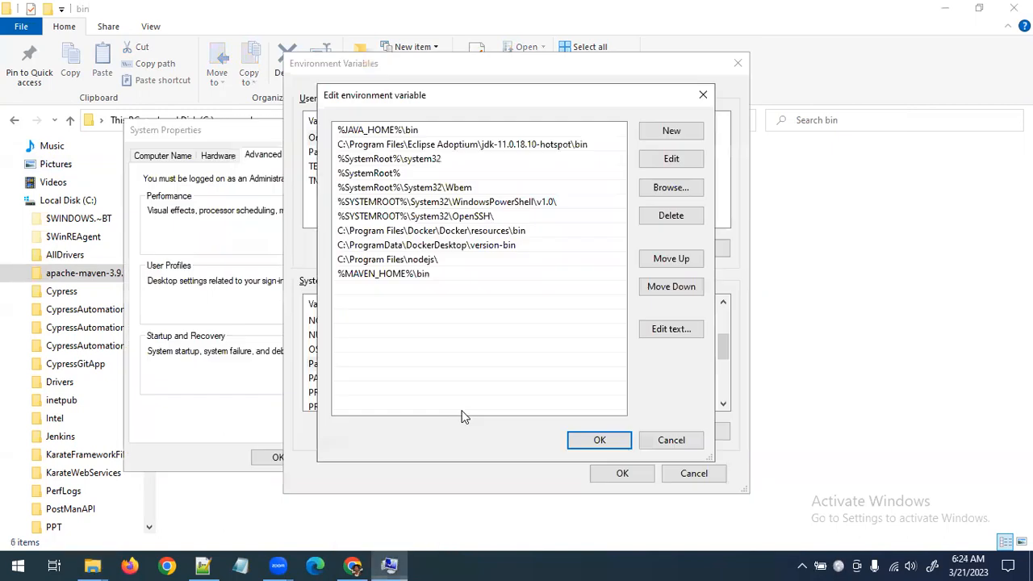
# Reorder the Path entries so %MAVEN_HOME%\bin sits directly below %JAVA_HOME%\bin, and save the Path variable
pyautogui.click(439, 278)
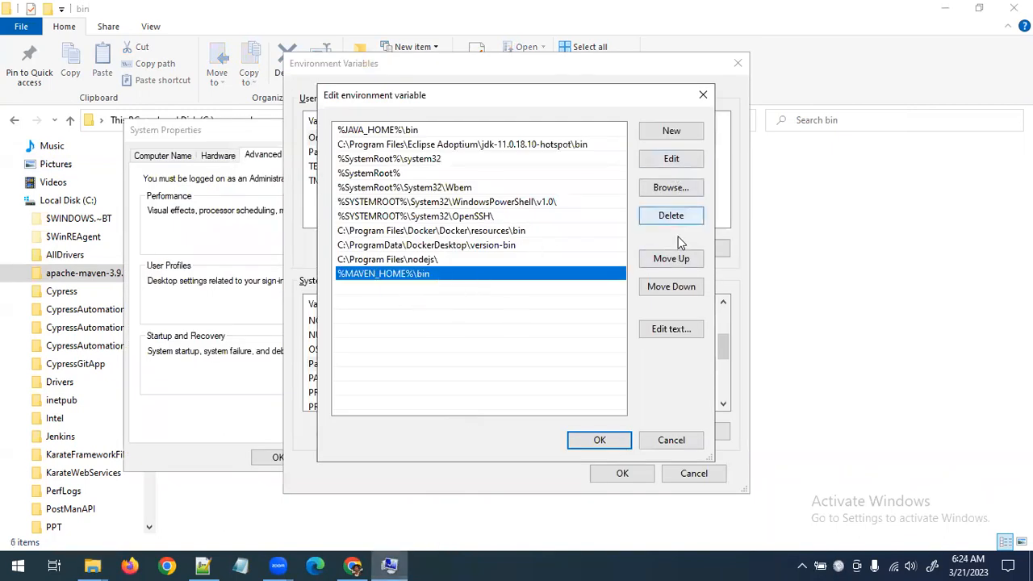
pyautogui.click(672, 259)
pyautogui.tripleClick(672, 259)
pyautogui.tripleClick(672, 259)
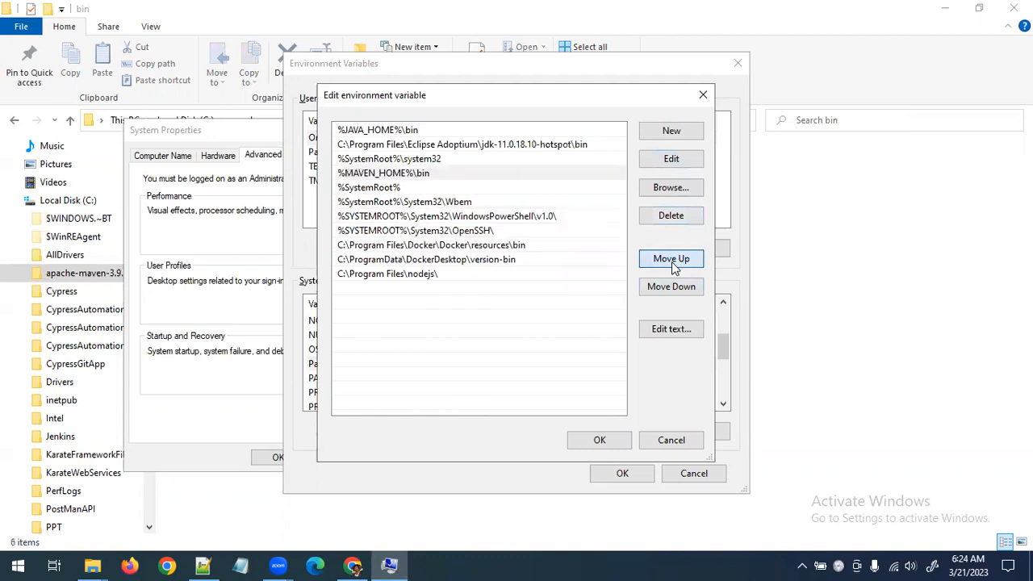
pyautogui.doubleClick(672, 259)
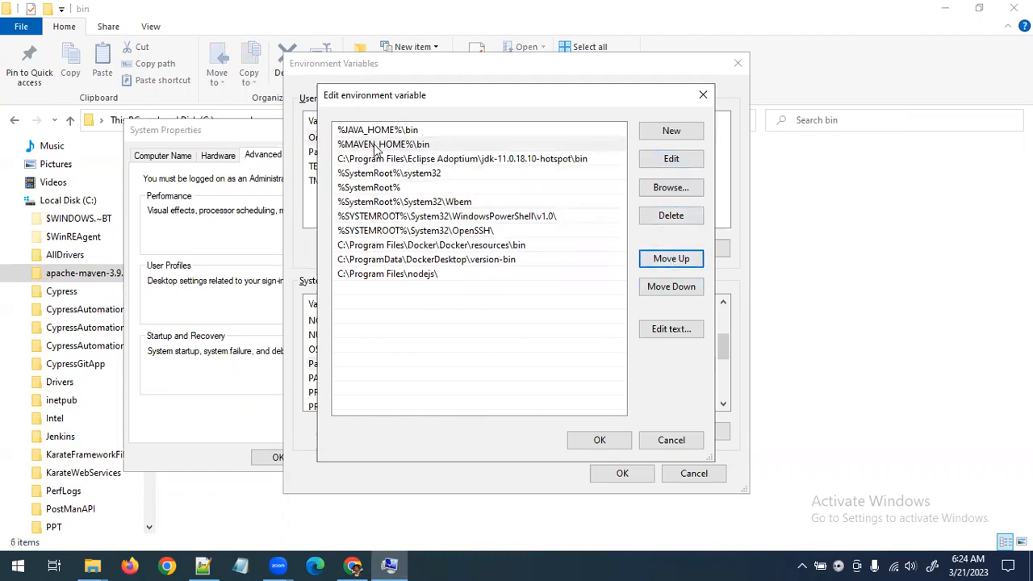
pyautogui.click(599, 441)
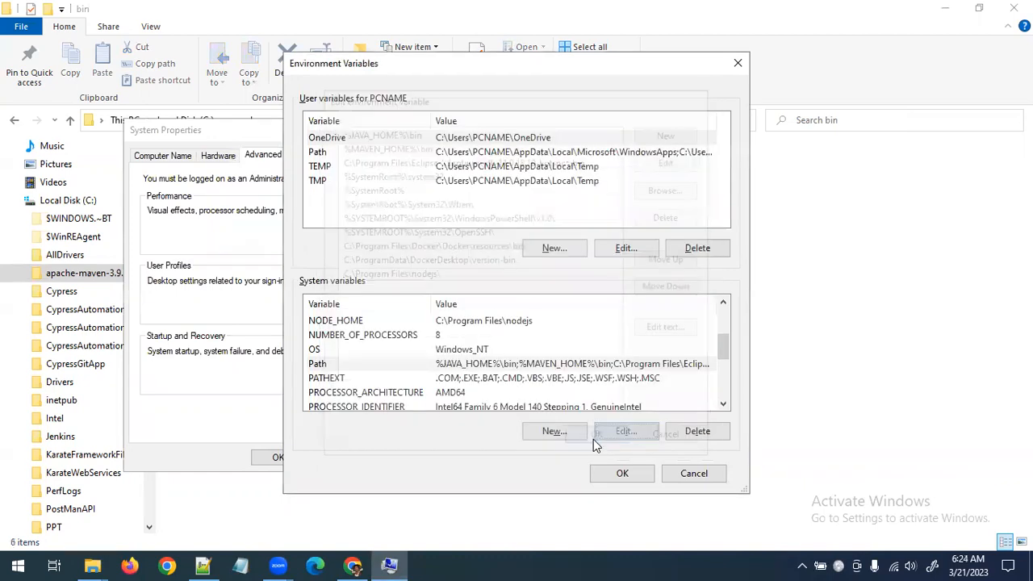
# Review the JAVA_HOME and MAVEN_HOME entries among the system variables
pyautogui.scroll(1, 426, 355)
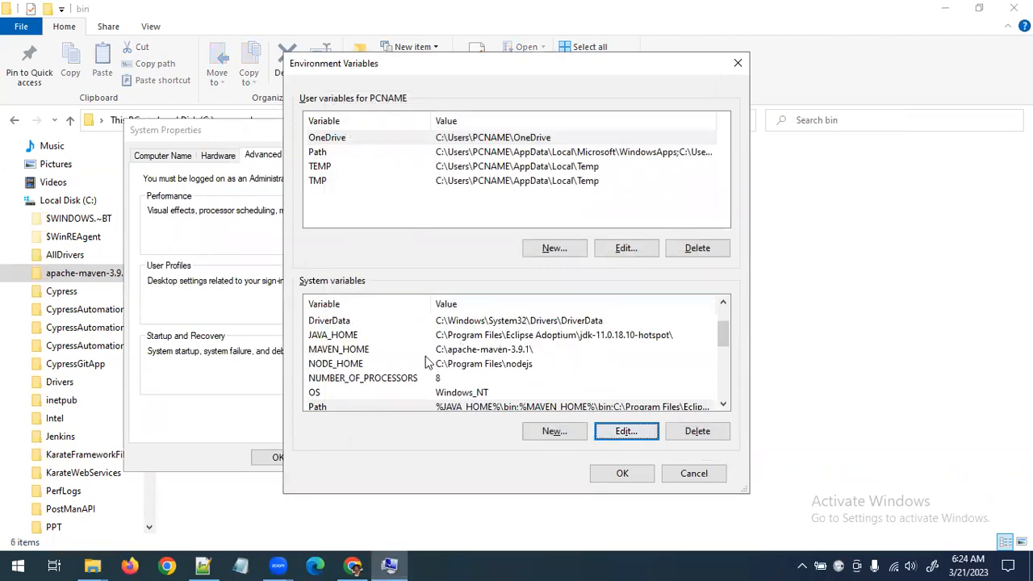
pyautogui.click(504, 338)
pyautogui.click(490, 352)
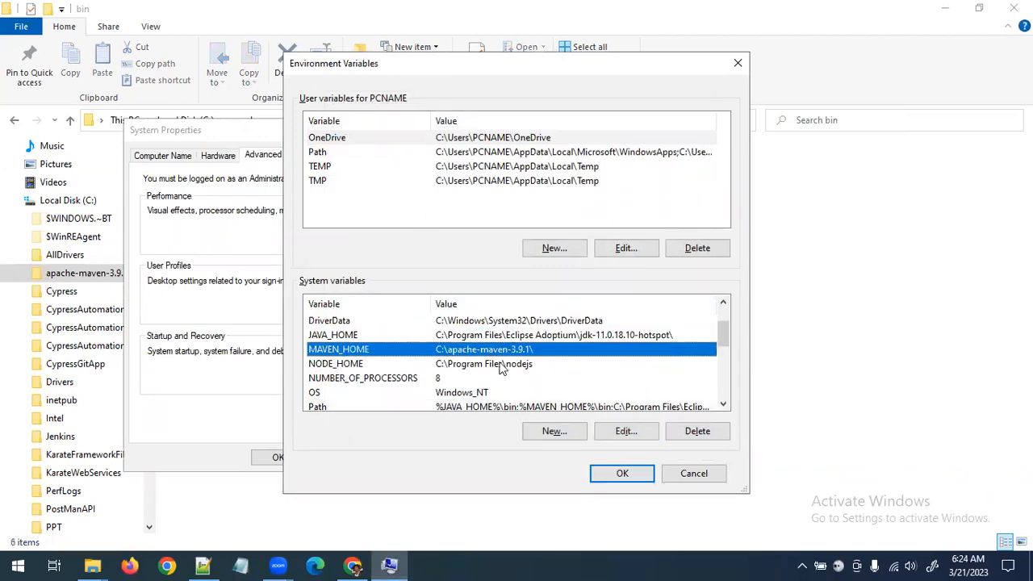
# Open the JAVA_HOME system variable to check its value, and close it without changes
pyautogui.click(442, 334)
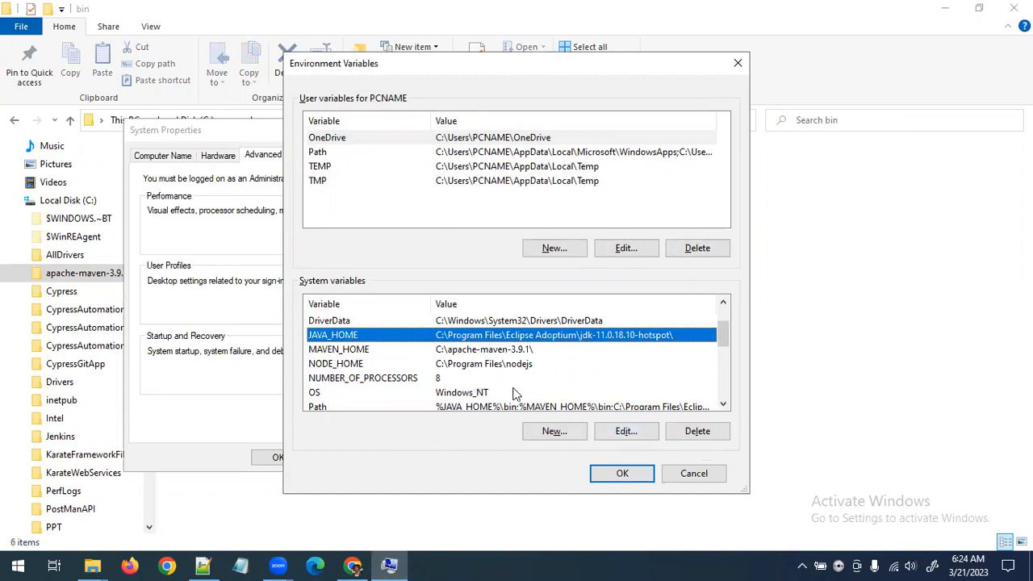
pyautogui.click(626, 431)
pyautogui.click(726, 322)
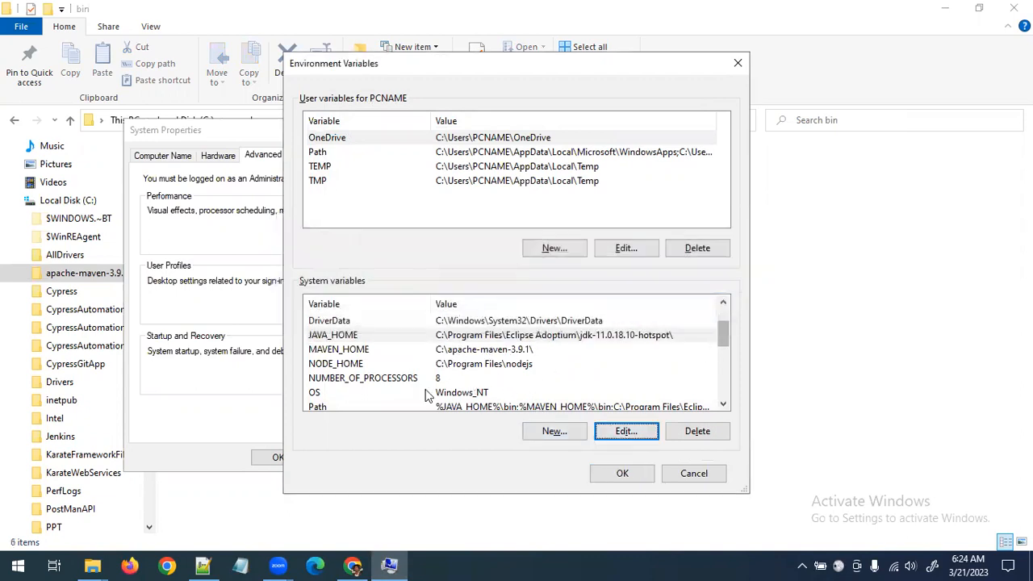
# Inspect the value of the Path system variable in its editor, and close it without changes
pyautogui.scroll(-1, 484, 385)
pyautogui.click(520, 364)
pyautogui.click(625, 431)
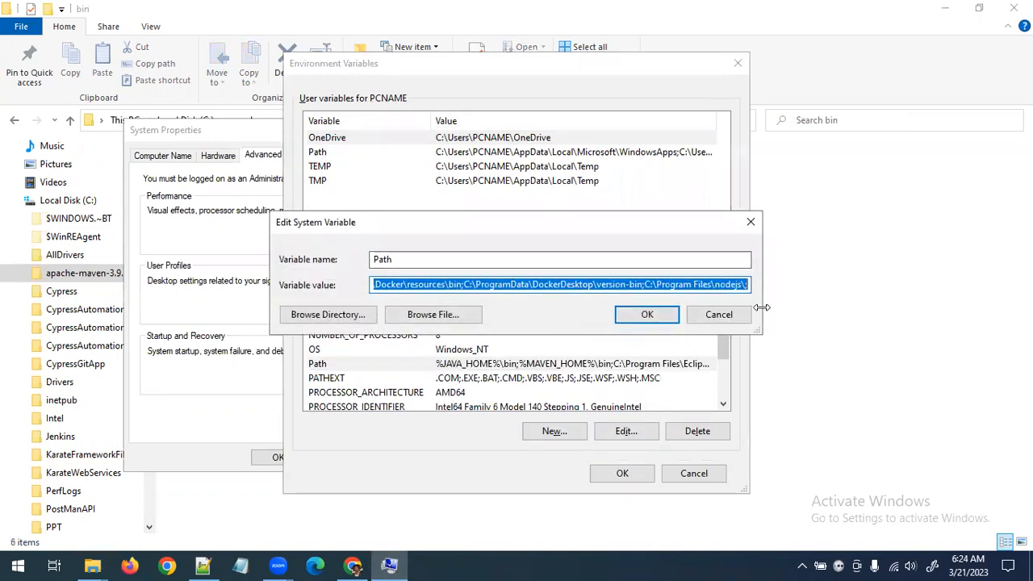
pyautogui.click(720, 315)
pyautogui.click(627, 431)
pyautogui.click(736, 322)
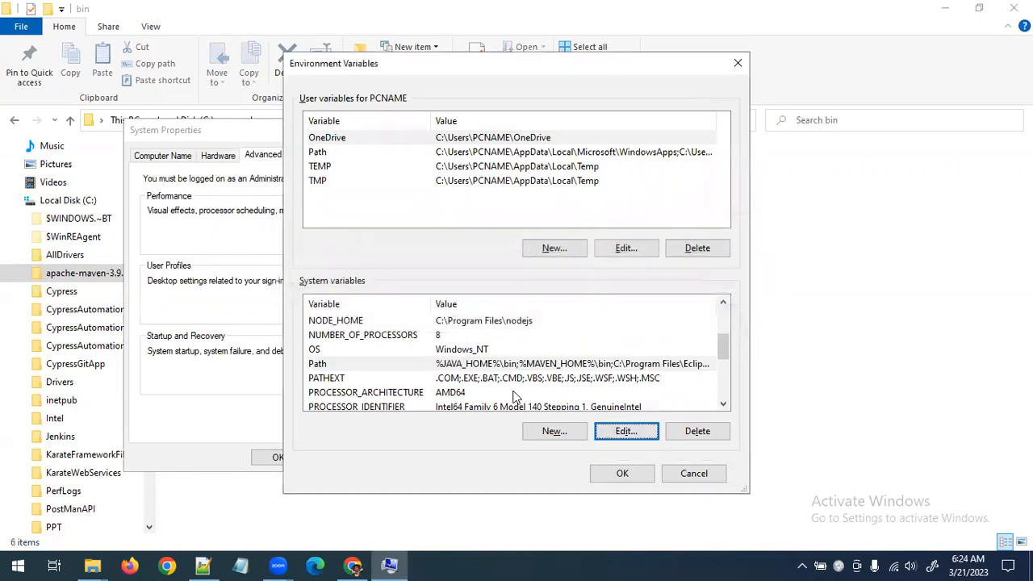
pyautogui.click(508, 365)
pyautogui.scroll(-1, 510, 367)
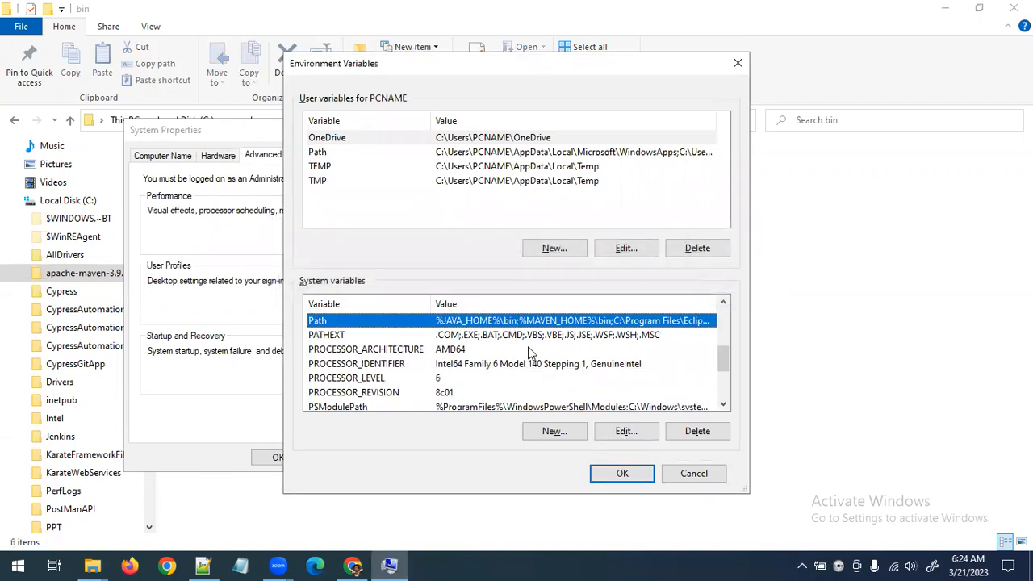
pyautogui.click(626, 430)
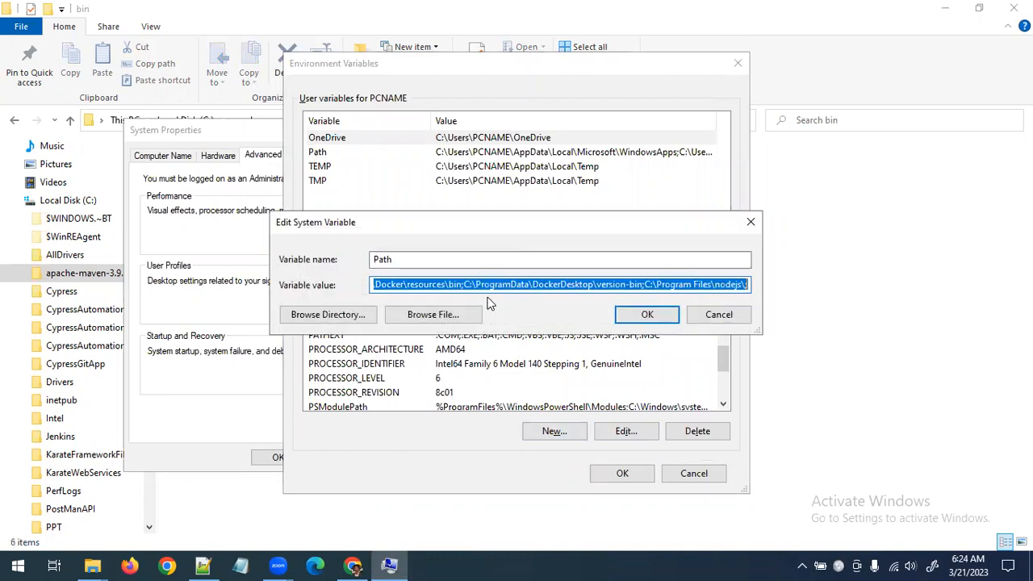
pyautogui.click(739, 317)
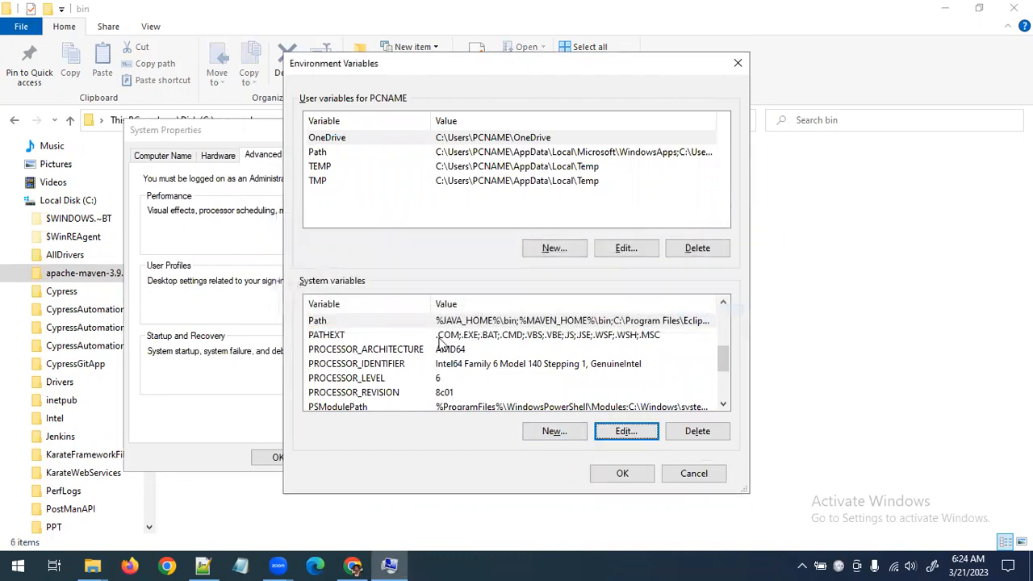
pyautogui.doubleClick(330, 324)
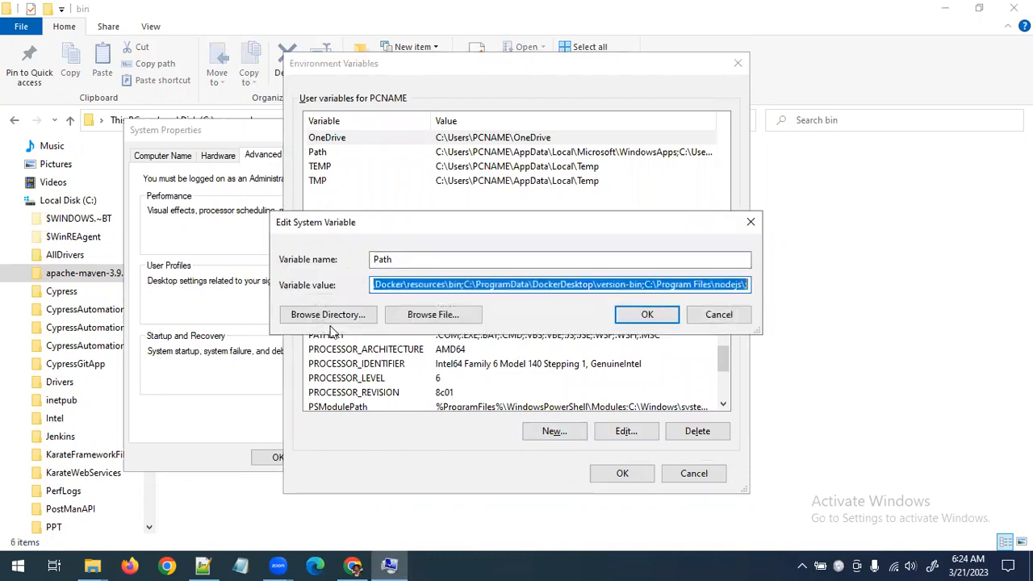
pyautogui.click(748, 315)
# Check the JAVA_HOME and MAVEN_HOME entries at the start of the Path system variable's value, and leave the editor without changes
pyautogui.click(552, 433)
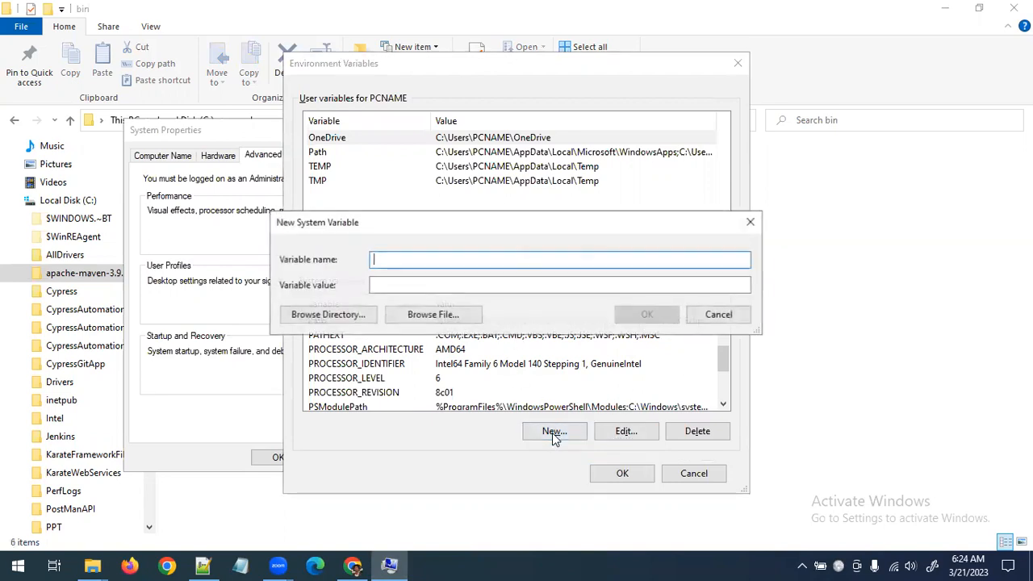
pyautogui.click(720, 315)
pyautogui.scroll(-3, 678, 379)
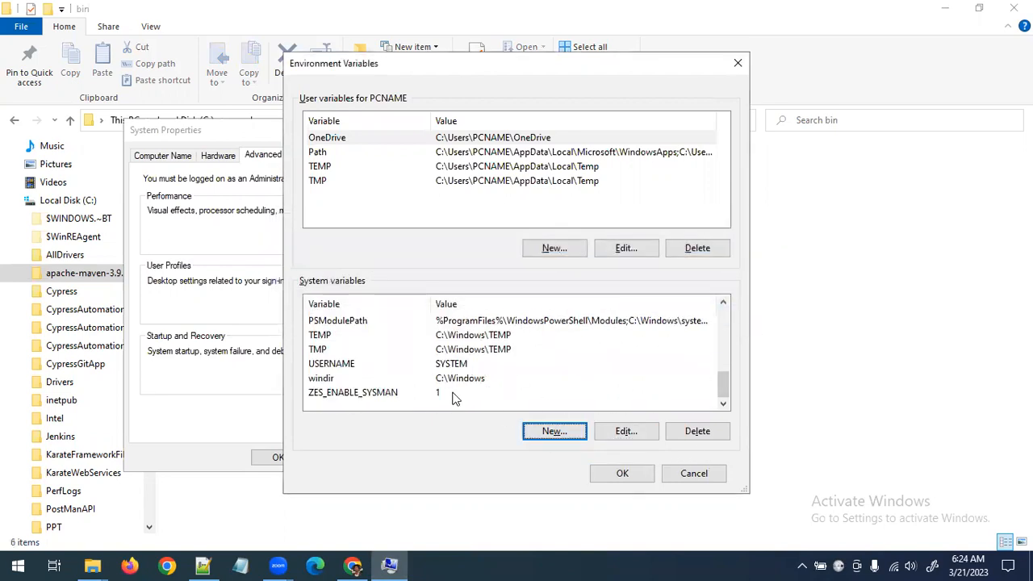
pyautogui.scroll(4, 420, 383)
pyautogui.click(477, 398)
pyautogui.click(523, 407)
pyautogui.click(629, 432)
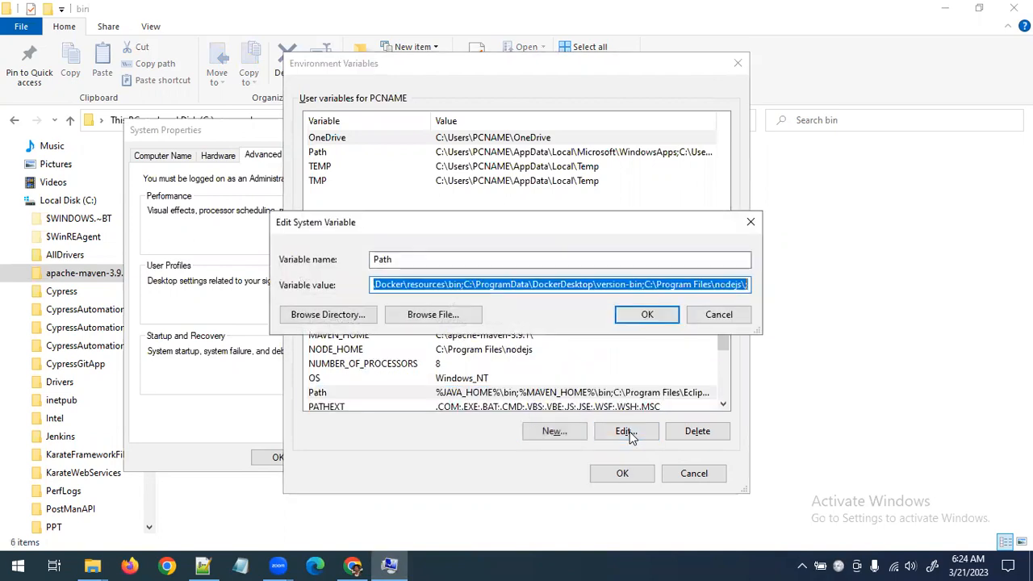
pyautogui.moveTo(482, 285); pyautogui.dragTo(162, 286)
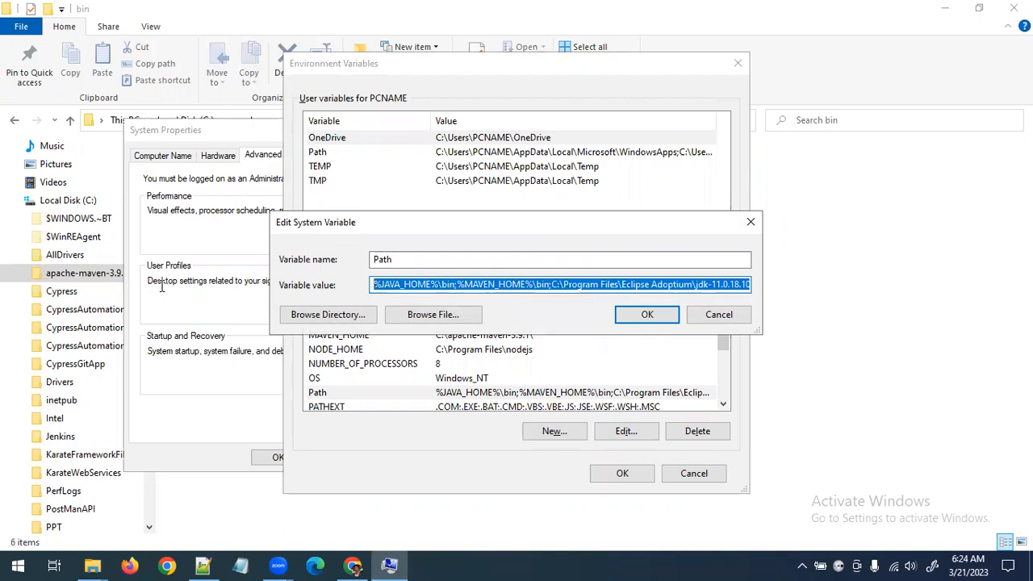
pyautogui.click(328, 315)
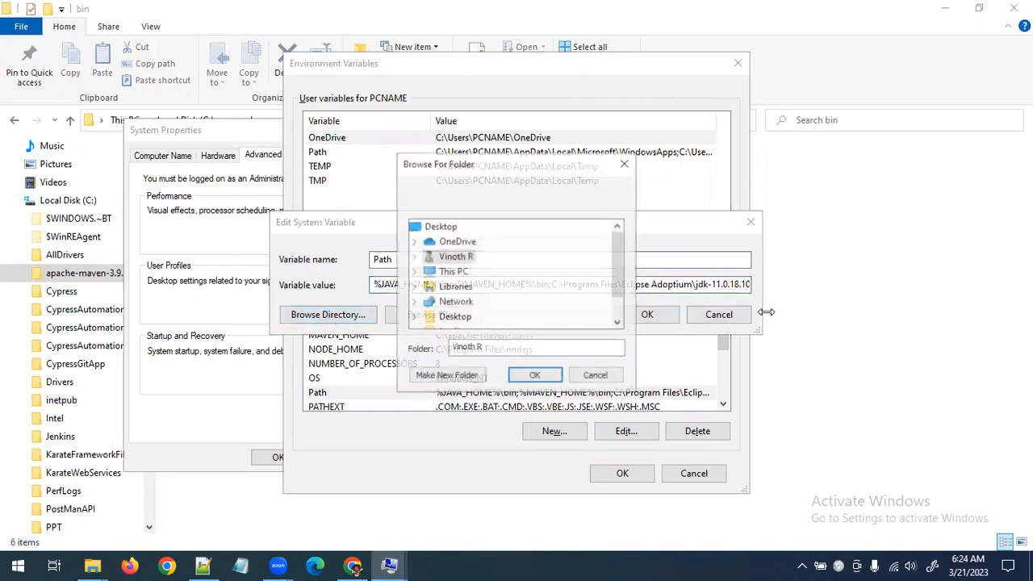
pyautogui.click(595, 375)
pyautogui.click(718, 315)
pyautogui.scroll(-2, 495, 392)
pyautogui.scroll(2, 499, 392)
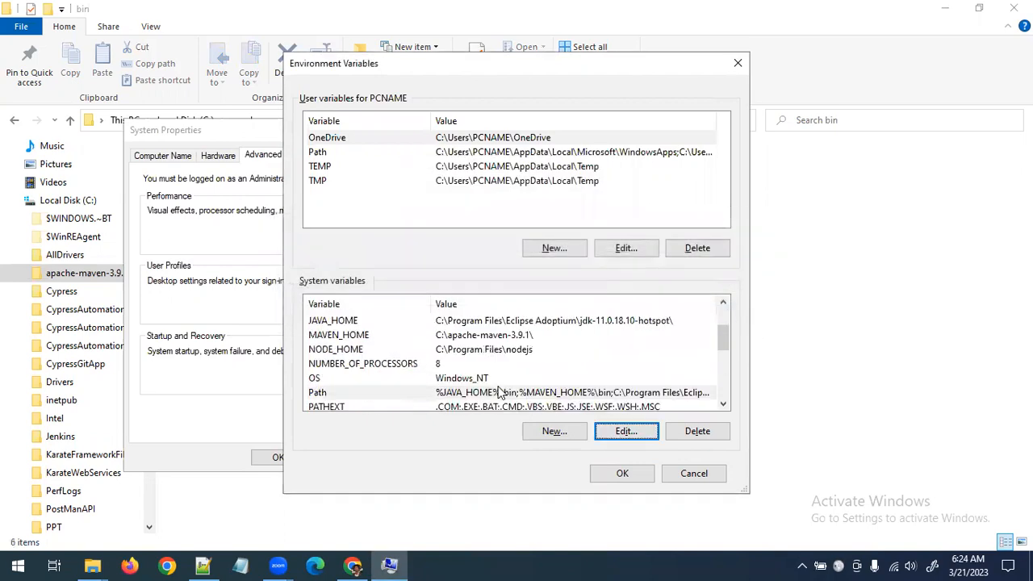
# Save the environment variables, close System Properties, and switch to the Jenkins Global Tool Configuration page in Chrome
pyautogui.click(623, 480)
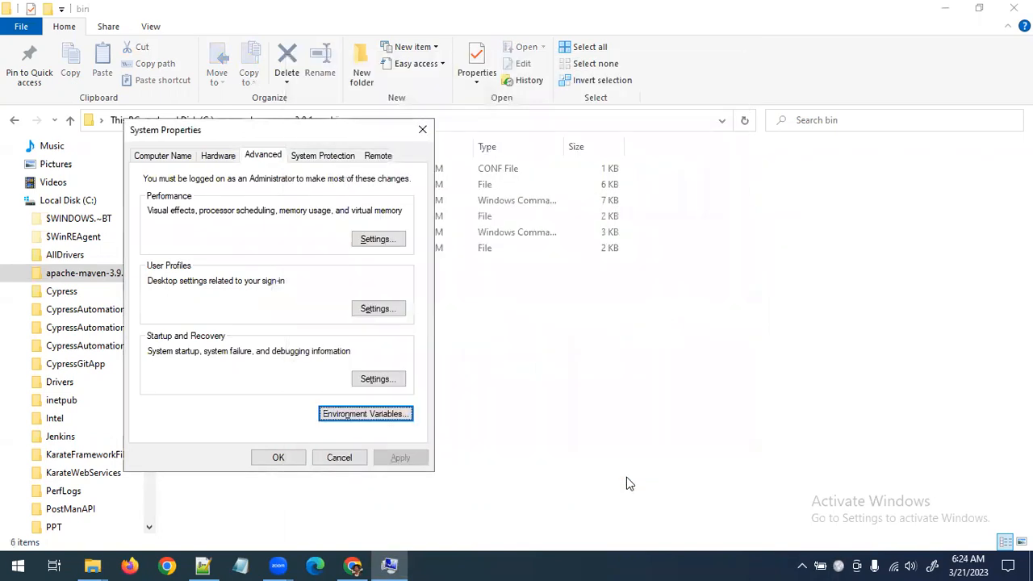
pyautogui.click(292, 460)
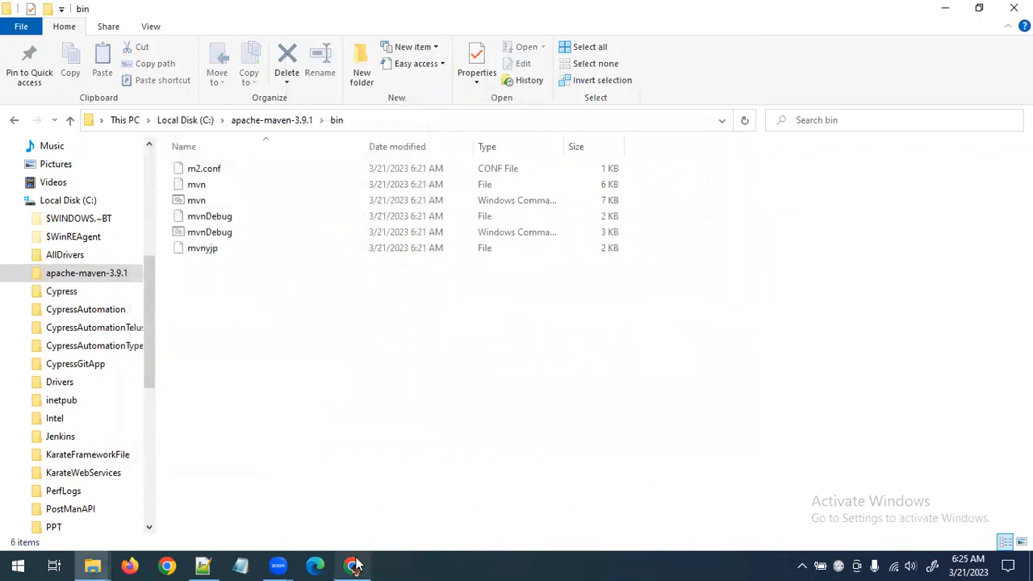
pyautogui.moveTo(355, 565)
pyautogui.click(358, 511)
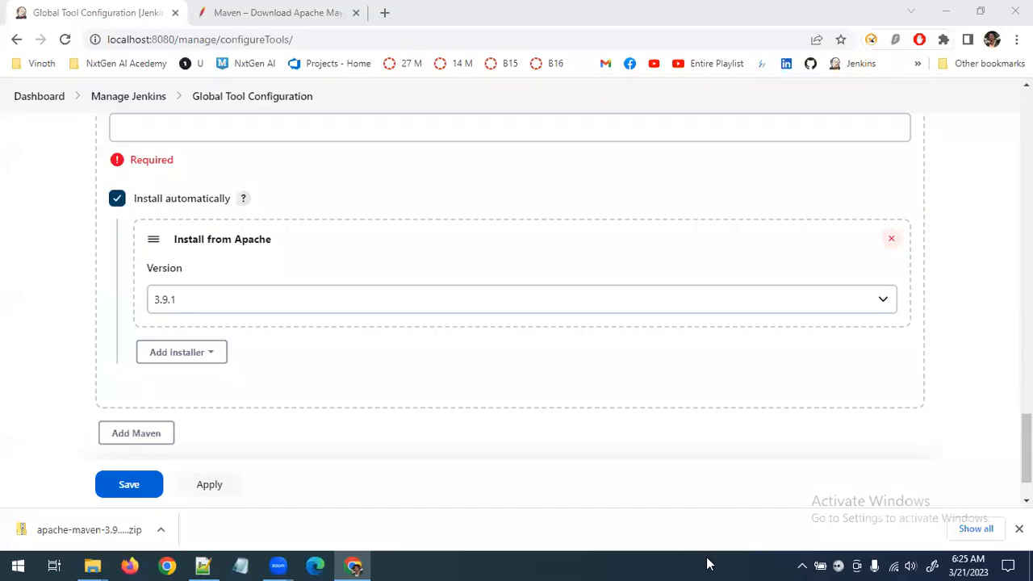
# Name the new Maven installation MAVEN_HOME in the Global Tool Configuration
pyautogui.scroll(5, 452, 379)
pyautogui.scroll(-2, 434, 324)
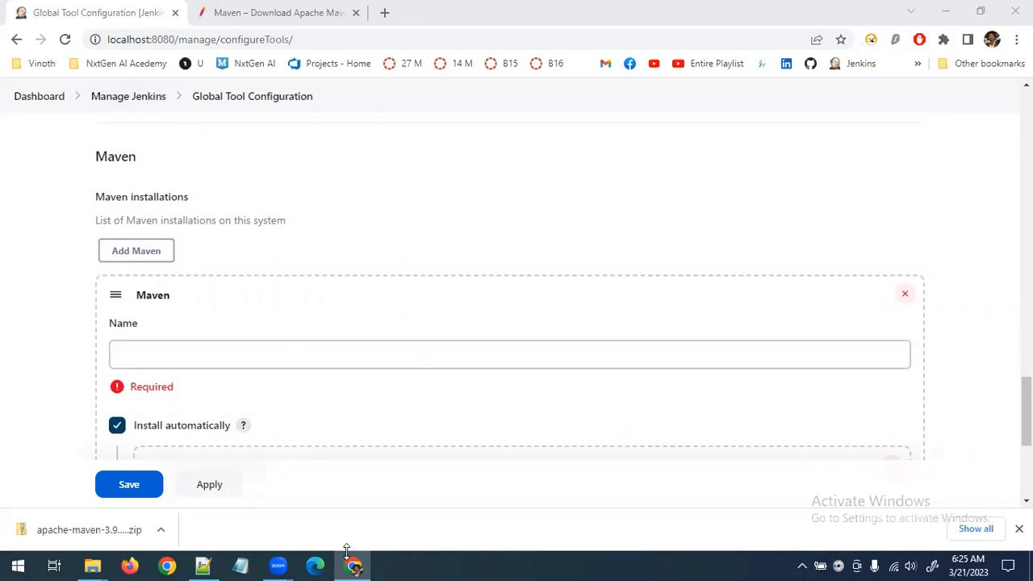
pyautogui.click(232, 356)
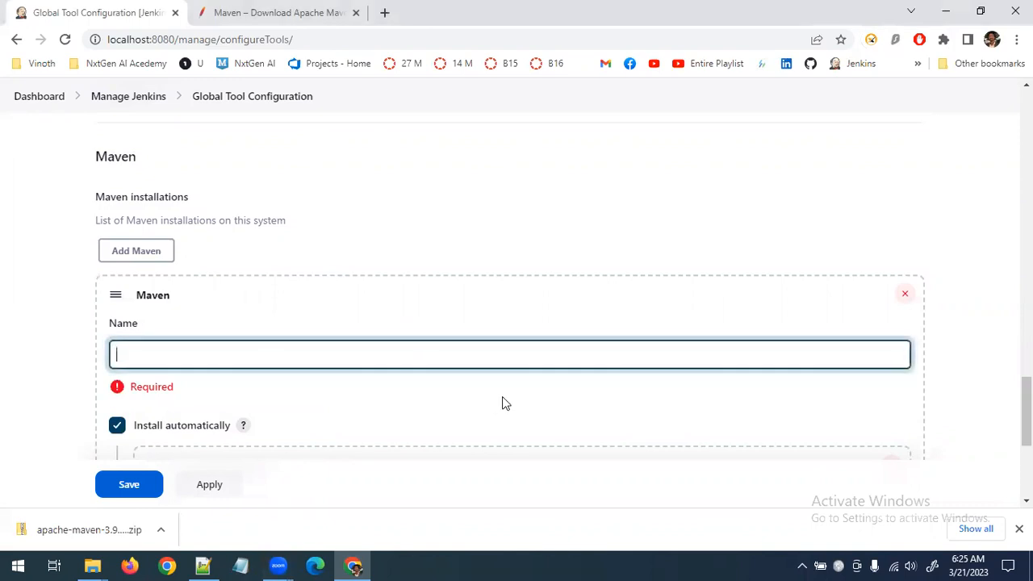
pyautogui.write('MAVEN_HOME')
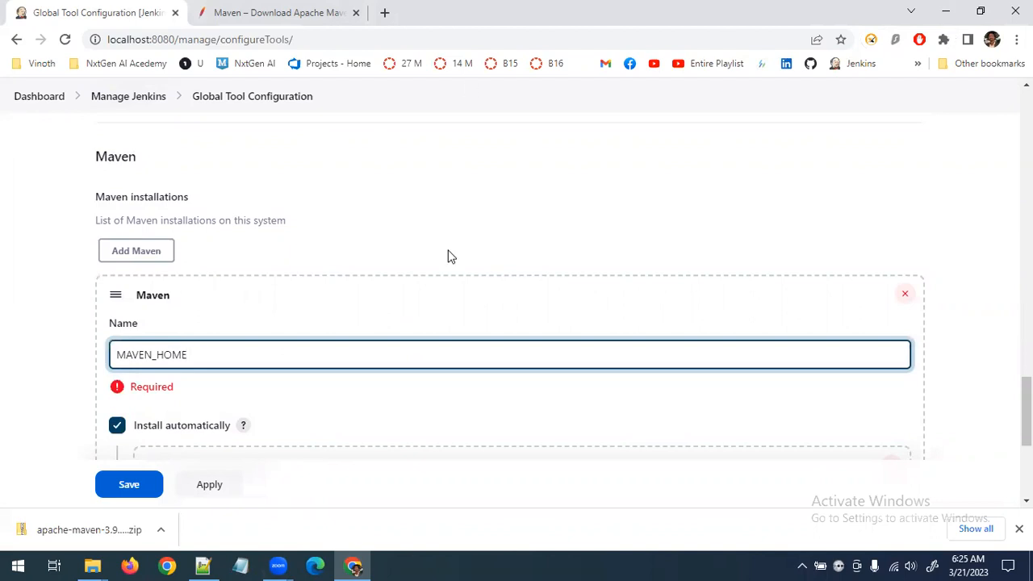
# Copy the folder path C:\apache-maven-3.9.1\bin from File Explorer and return to Jenkins in Chrome
pyautogui.click(92, 565)
pyautogui.click(239, 514)
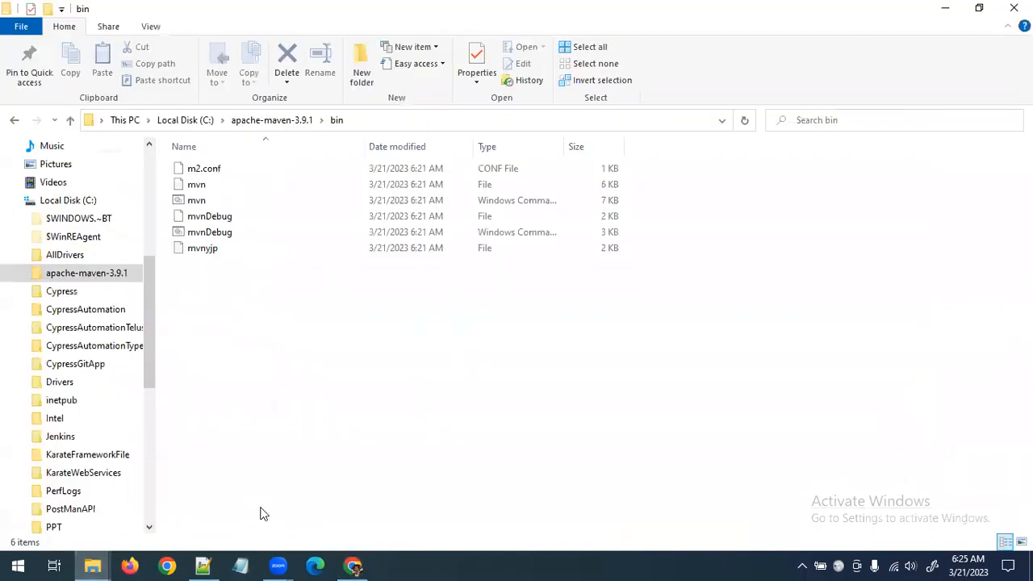
pyautogui.click(334, 119)
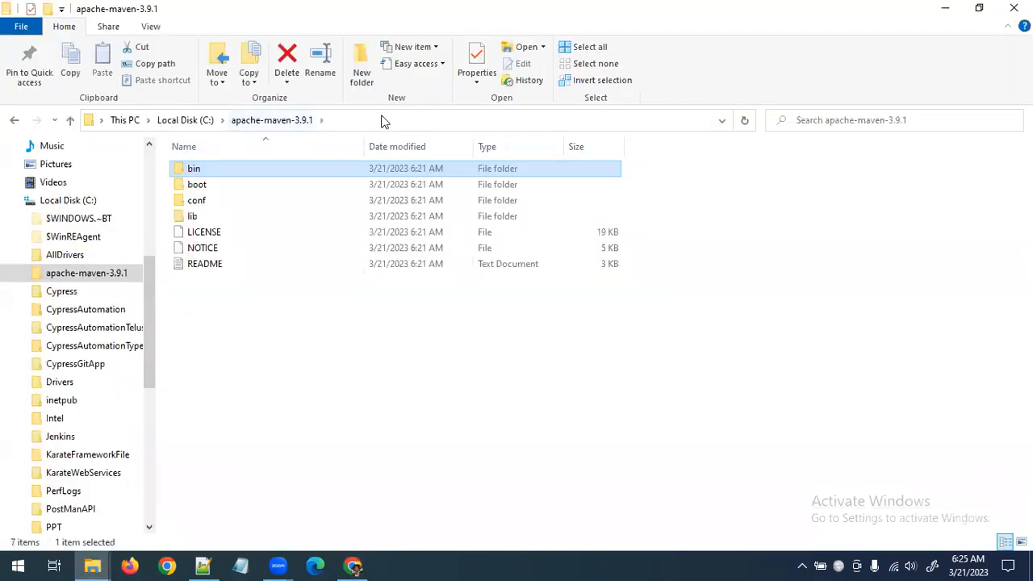
pyautogui.click(353, 565)
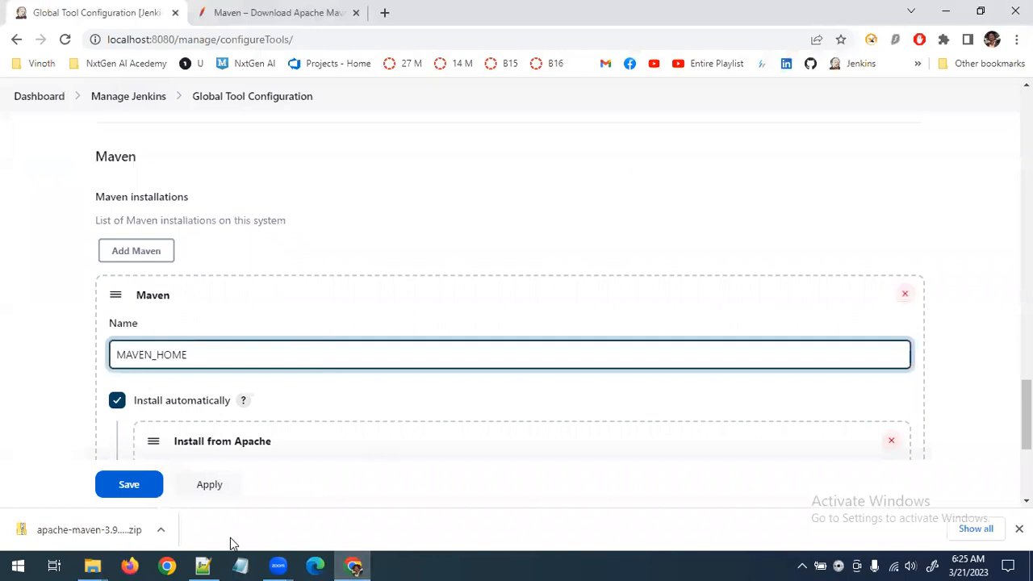
pyautogui.click(92, 565)
pyautogui.click(224, 460)
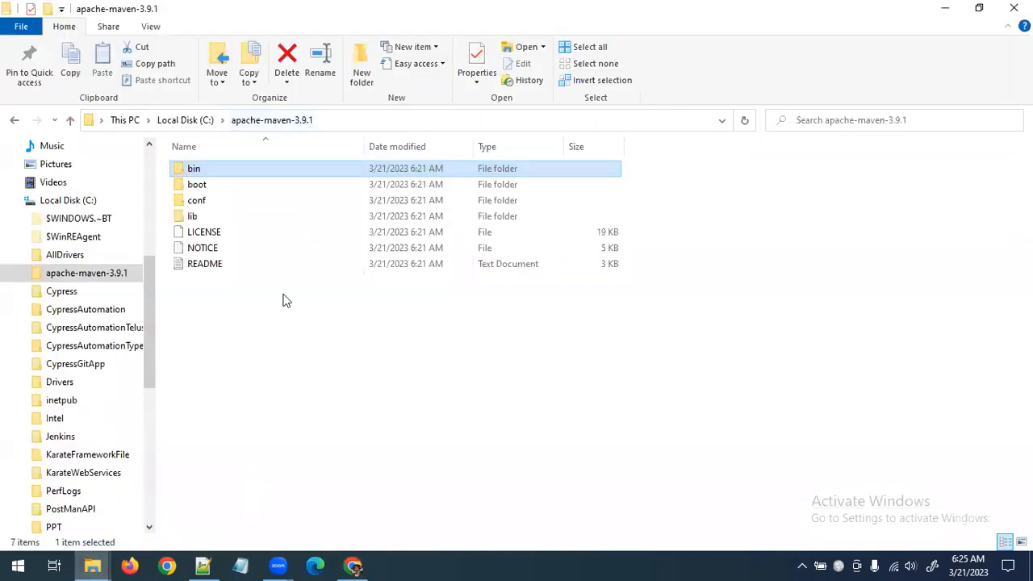
pyautogui.doubleClick(240, 171)
pyautogui.click(467, 127)
pyautogui.hotkey('ctrl', 'c')
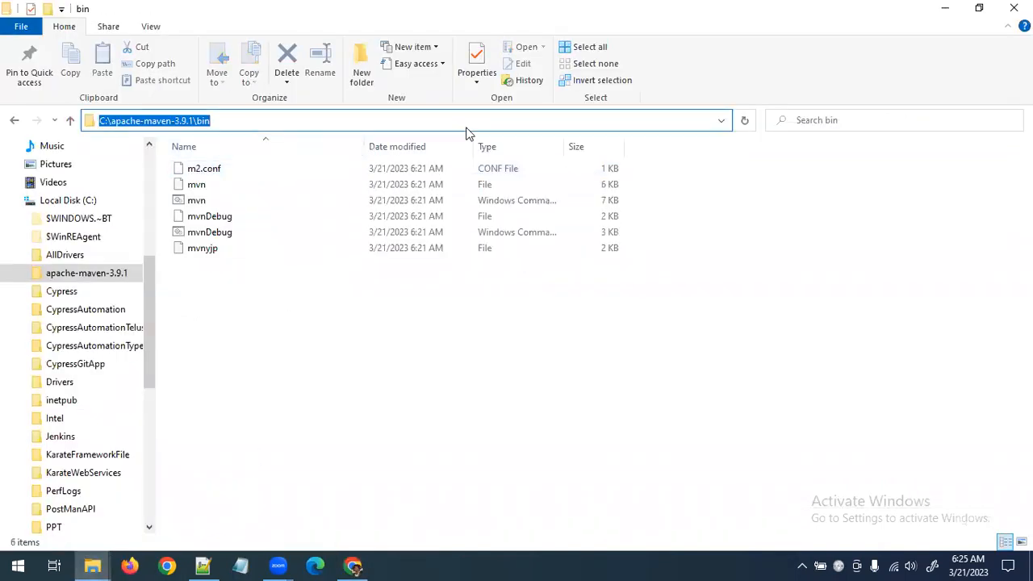
pyautogui.click(353, 565)
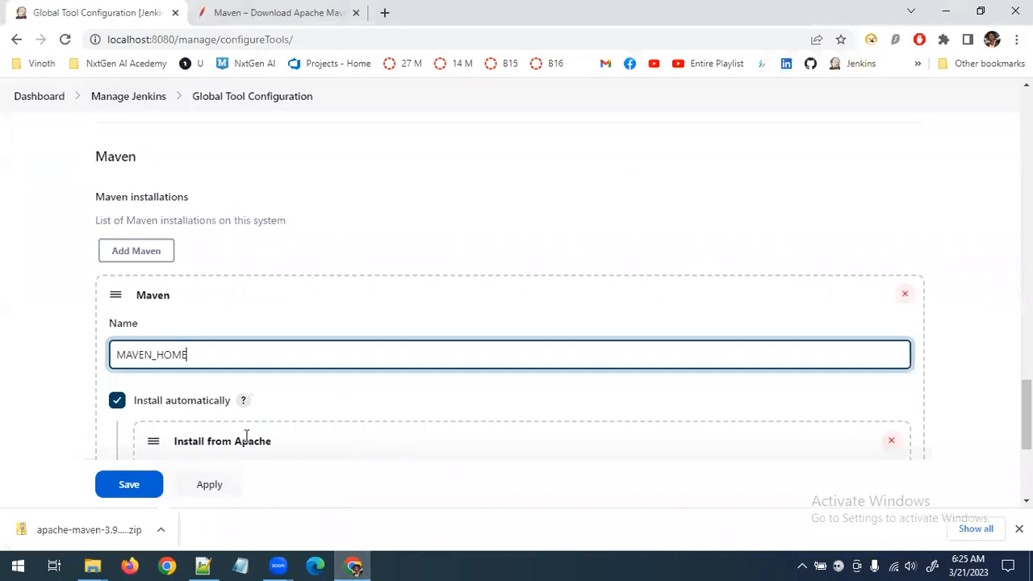
# Turn off automatic installation for the Maven entry and paste C:\apache-maven-3.9.1\bin as its MAVEN_HOME path
pyautogui.scroll(-3, 246, 420)
pyautogui.scroll(2, 223, 288)
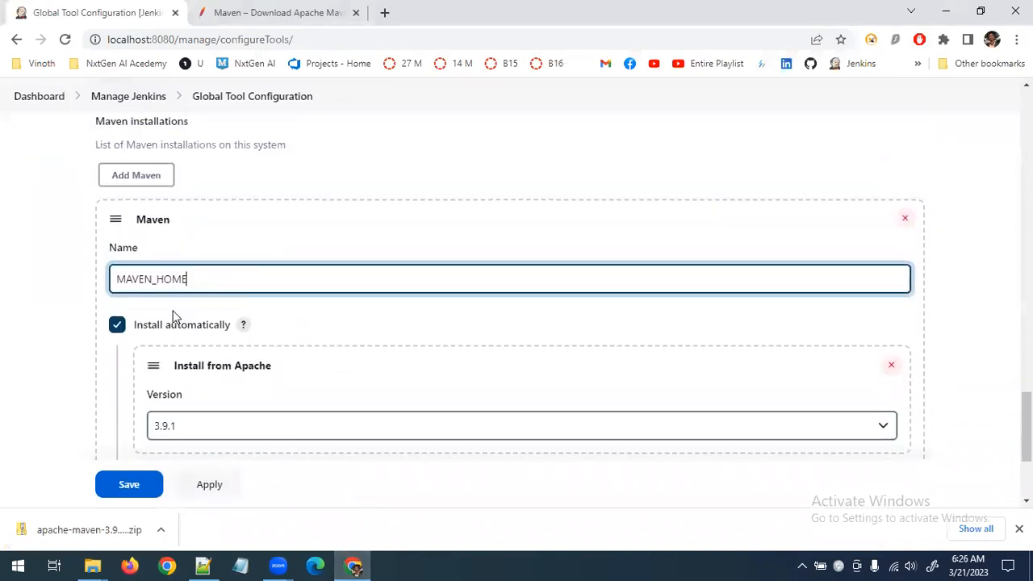
pyautogui.scroll(-2, 253, 346)
pyautogui.click(117, 174)
pyautogui.click(203, 235)
pyautogui.hotkey('ctrl', 'v')
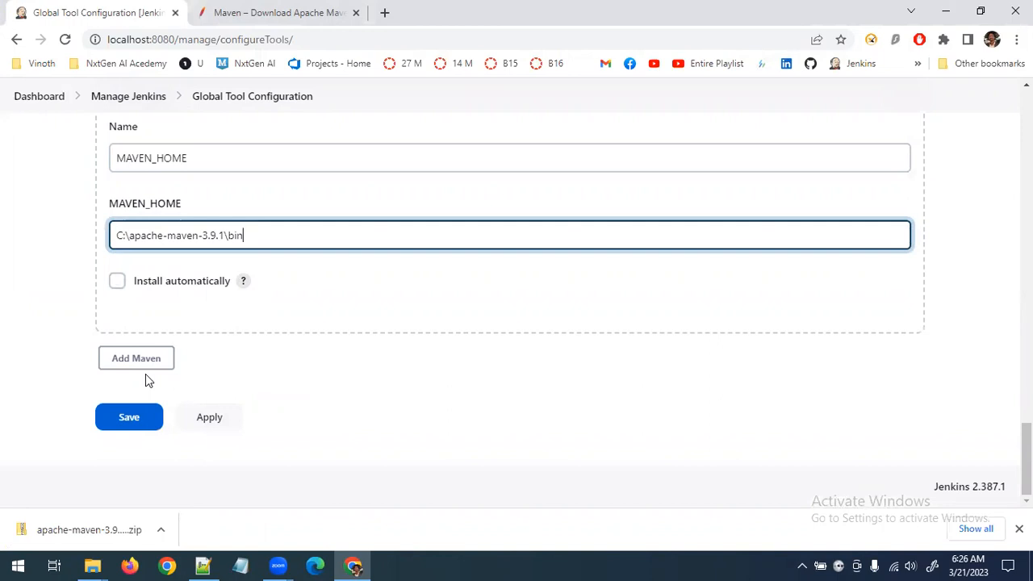
pyautogui.hotkey('alt', 'Tab')
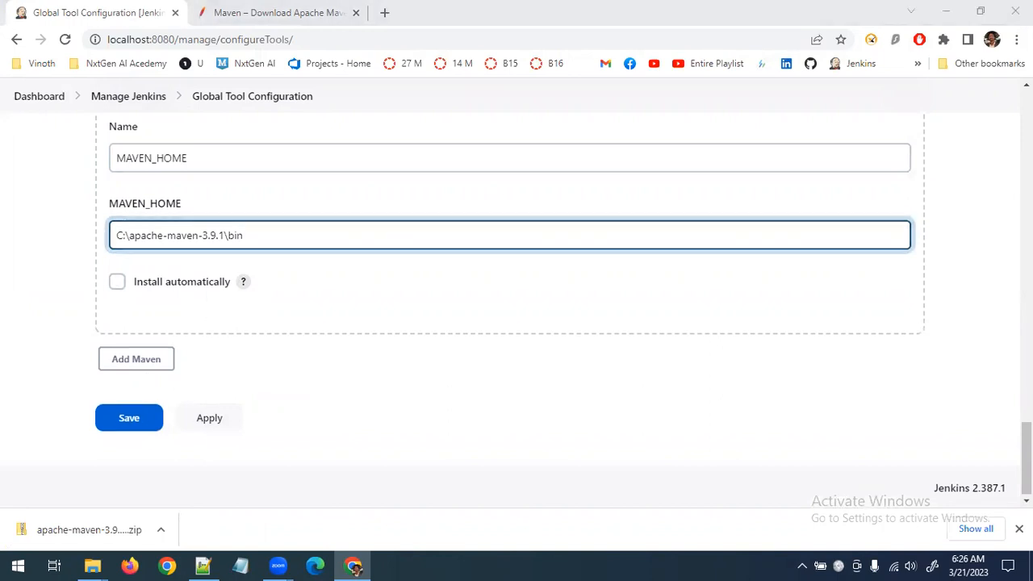
# Remove the \bin part from the MAVEN_HOME path so it reads C:\apache-maven-3.9.1
pyautogui.click(269, 239)
pyautogui.press('BackSpace')
pyautogui.press('BackSpace')
pyautogui.press('BackSpace')
pyautogui.press('BackSpace')
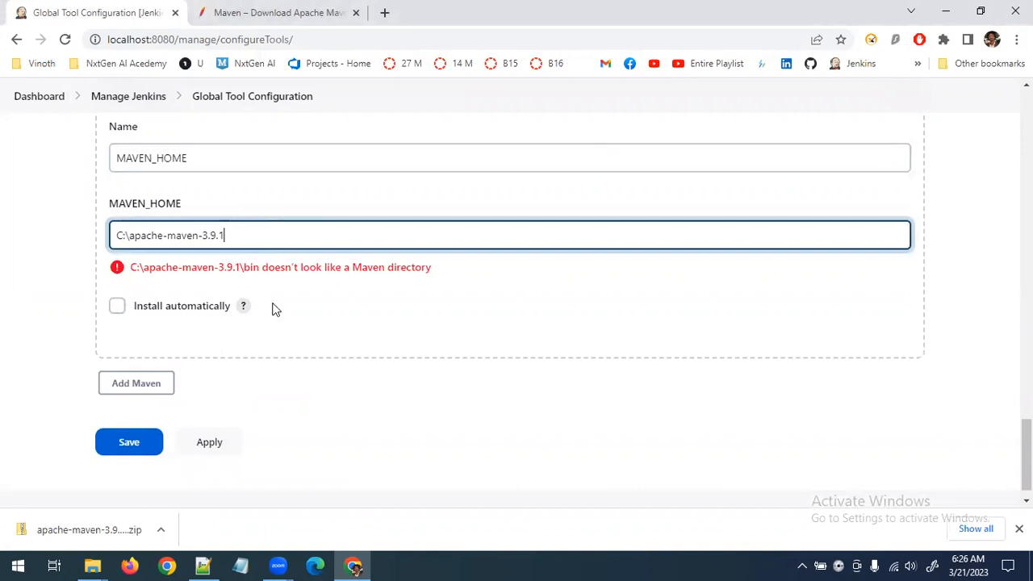
pyautogui.click(271, 347)
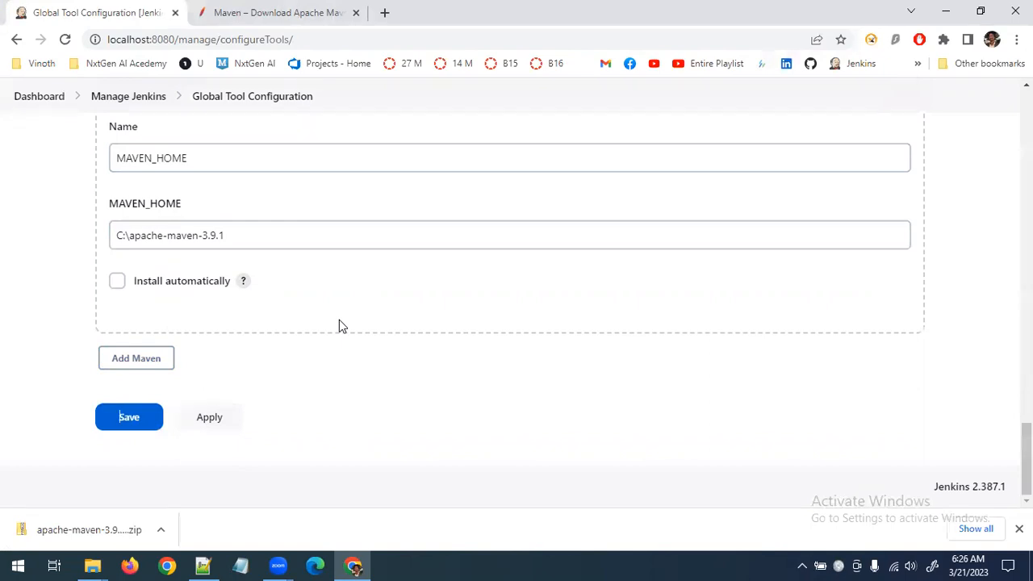
# Set the MAVEN_HOME path to C:\apache-maven-3.9.1\ with a trailing backslash, and save the tool configuration
pyautogui.click(305, 237)
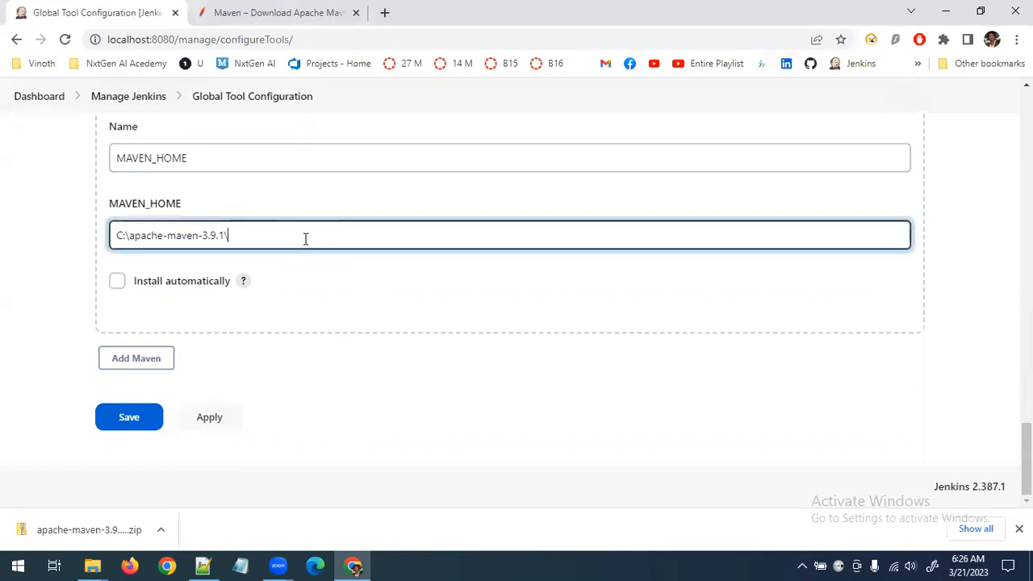
pyautogui.click(445, 365)
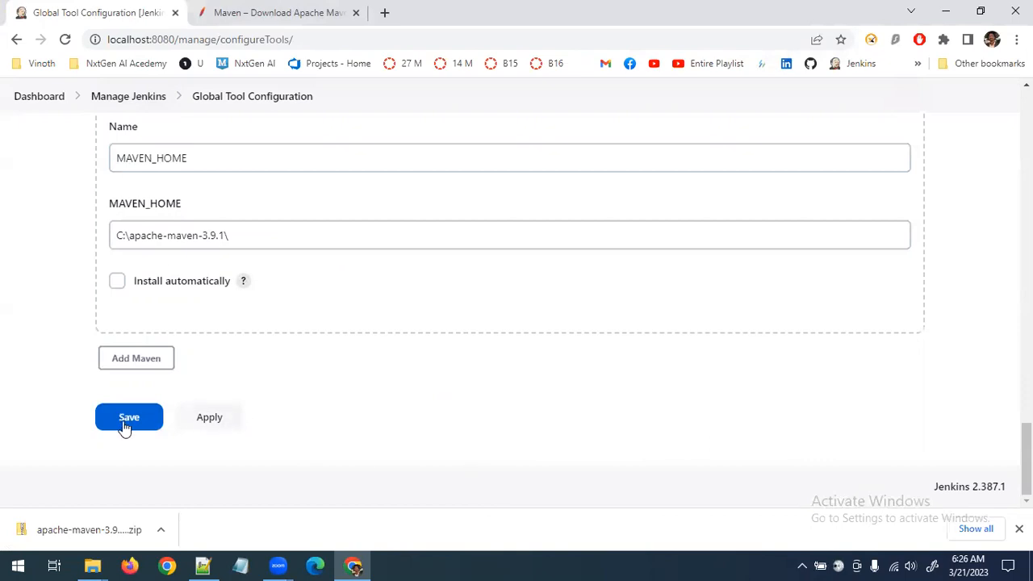
pyautogui.click(113, 426)
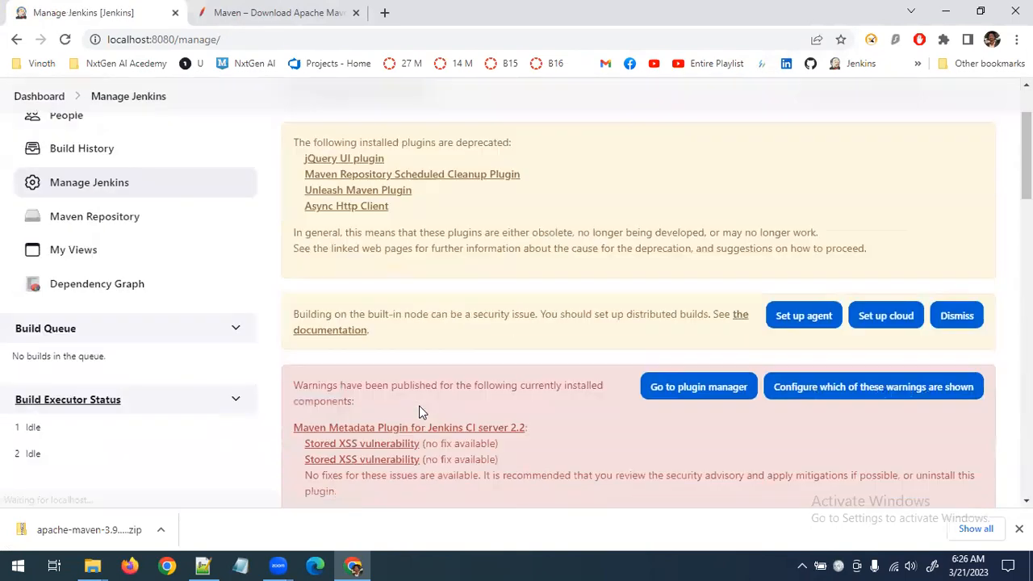
# Reopen the Global Tool Configuration page from the Manage Jenkins page
pyautogui.scroll(-5, 419, 407)
pyautogui.scroll(-2, 419, 406)
pyautogui.click(618, 201)
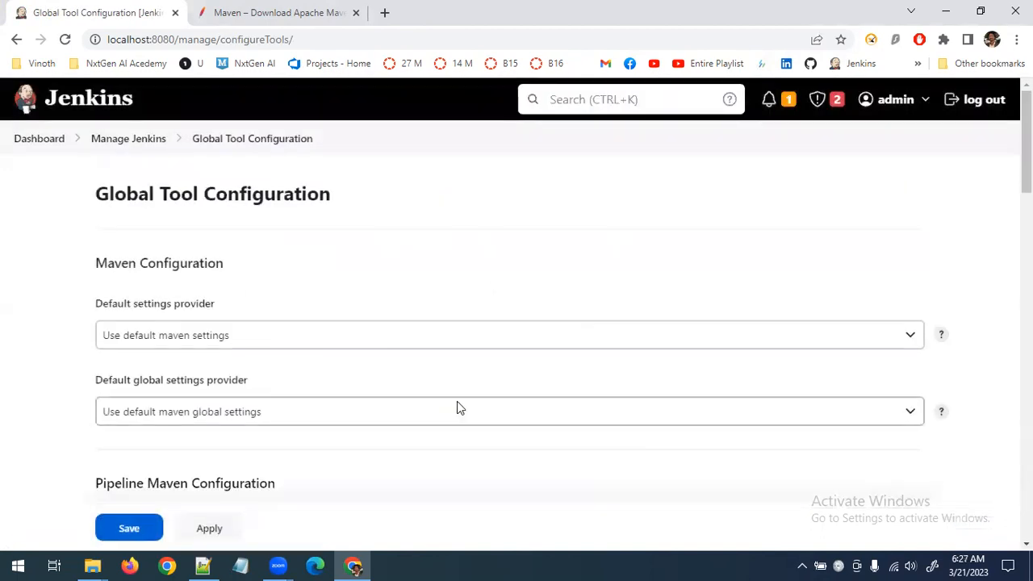
# Expand the JDK installations and Maven installations sections and check their saved entries
pyautogui.scroll(-10, 457, 401)
pyautogui.scroll(-15, 457, 402)
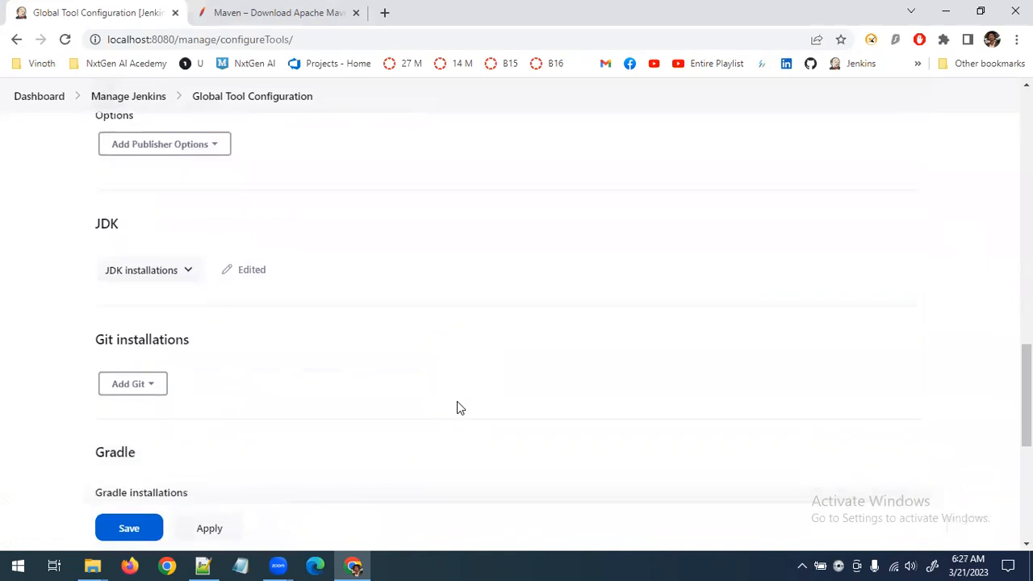
pyautogui.click(188, 158)
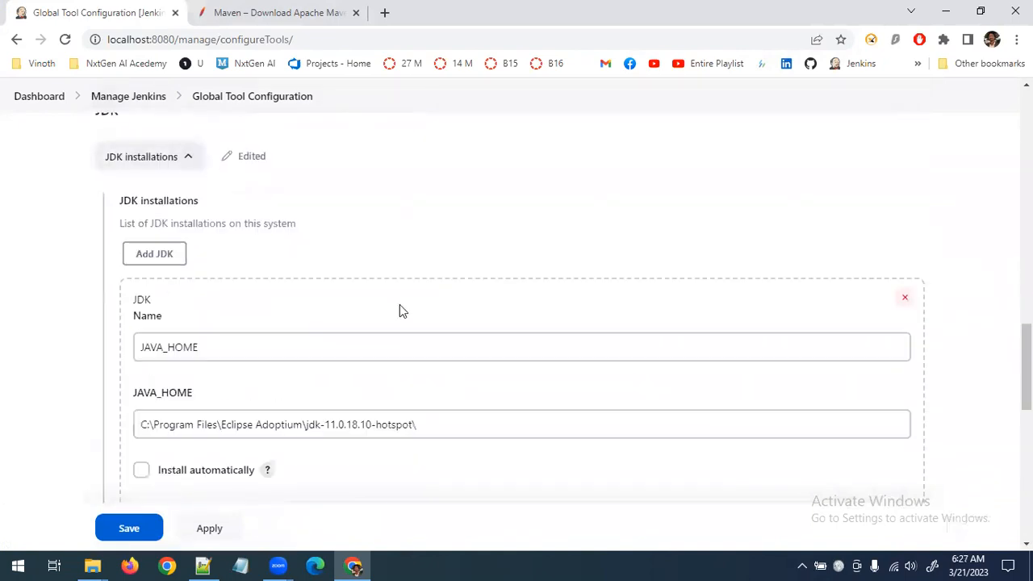
pyautogui.scroll(-4, 461, 425)
pyautogui.scroll(-5, 157, 446)
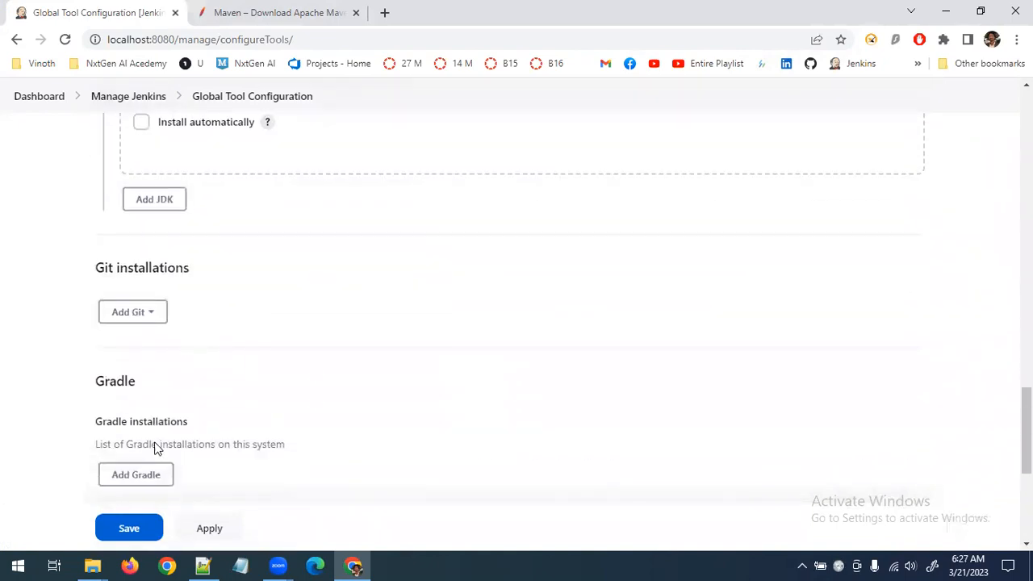
pyautogui.click(200, 411)
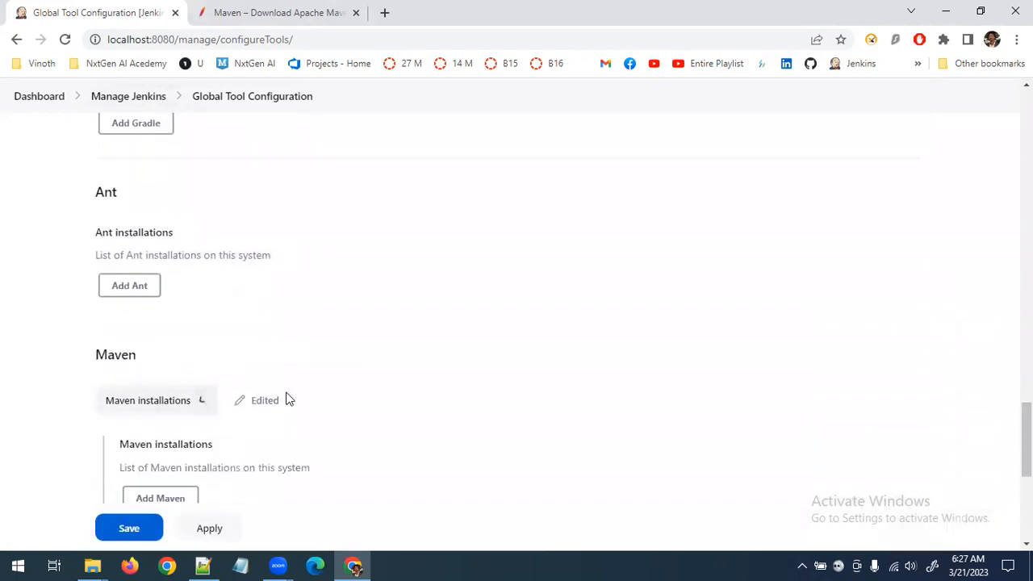
pyautogui.scroll(-3, 286, 398)
# Review the Git installations section and its add options without adding an entry, and save the tool configuration
pyautogui.scroll(6, 307, 395)
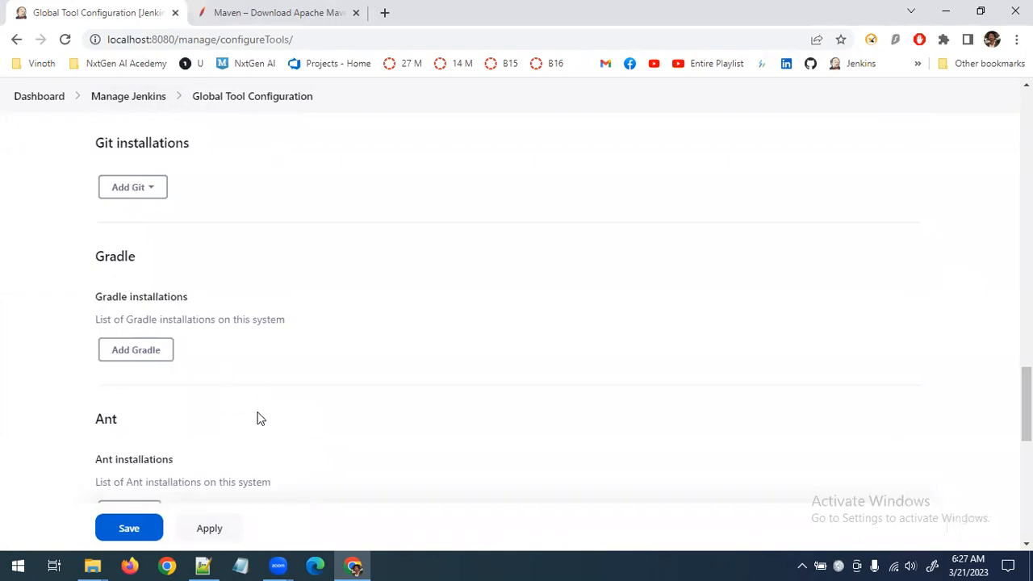
pyautogui.scroll(-5, 256, 421)
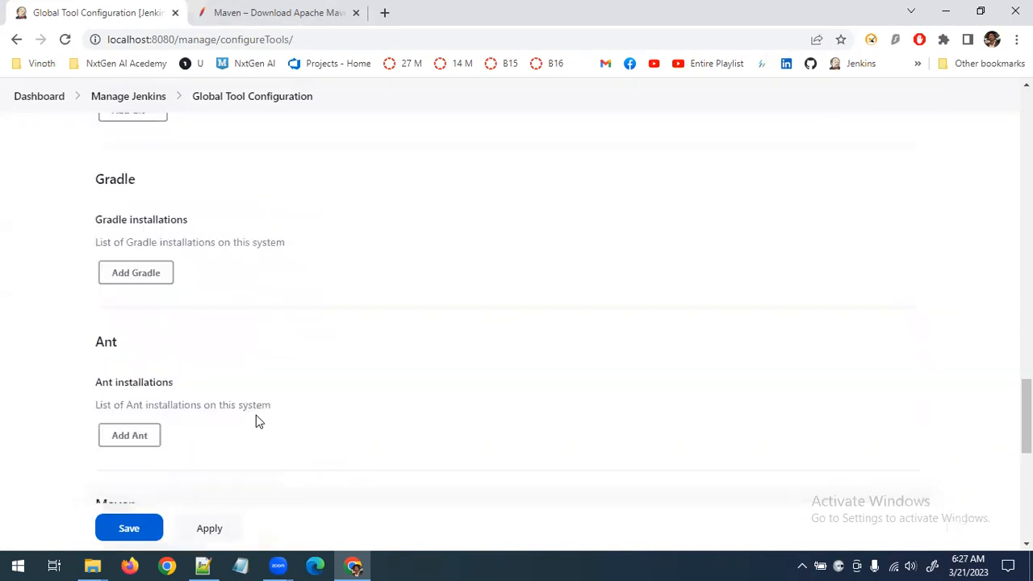
pyautogui.scroll(4, 256, 421)
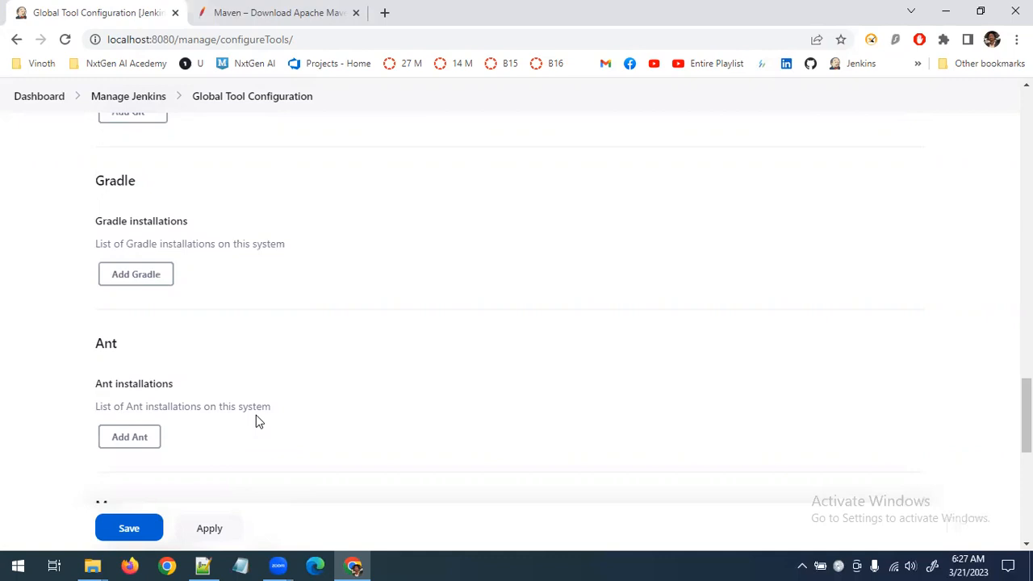
pyautogui.scroll(4, 352, 355)
pyautogui.click(135, 415)
pyautogui.scroll(-3, 295, 369)
pyautogui.click(264, 257)
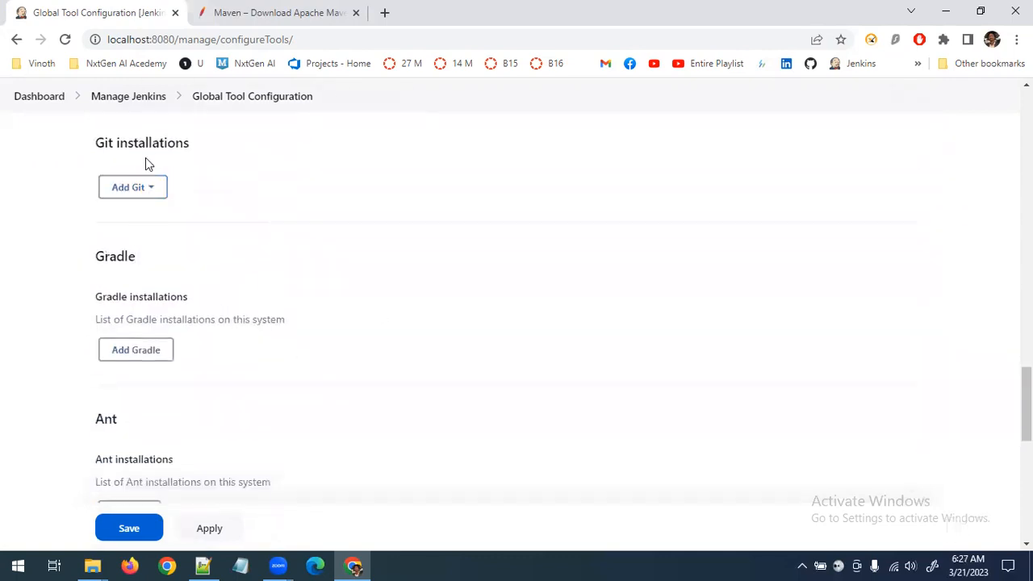
pyautogui.moveTo(94, 150); pyautogui.dragTo(244, 143)
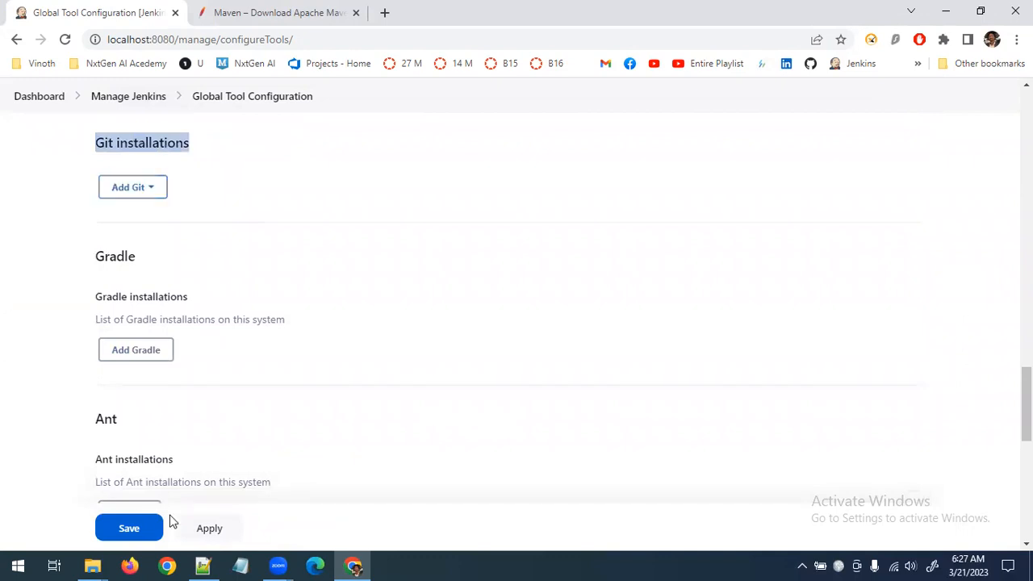
pyautogui.click(134, 530)
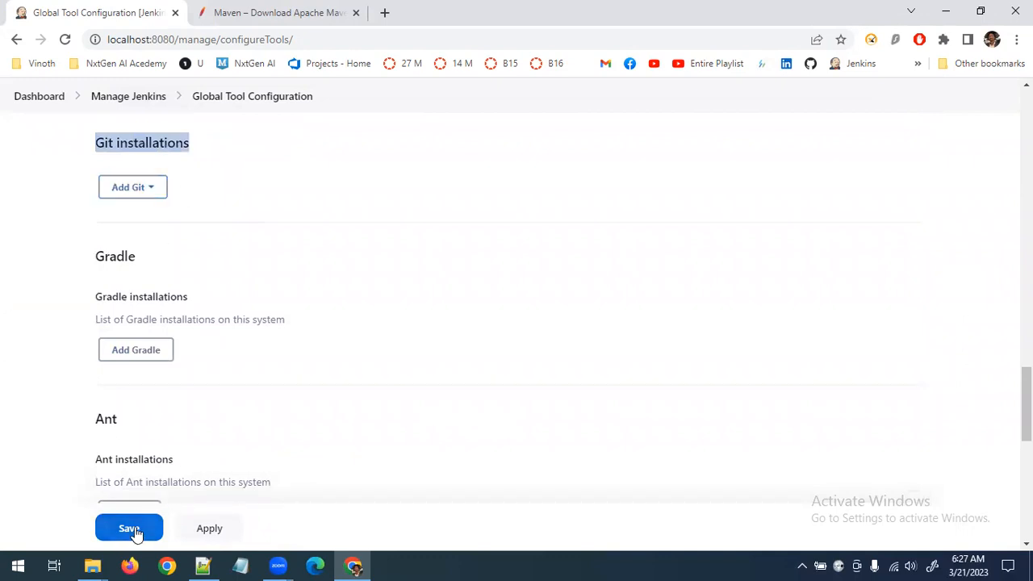